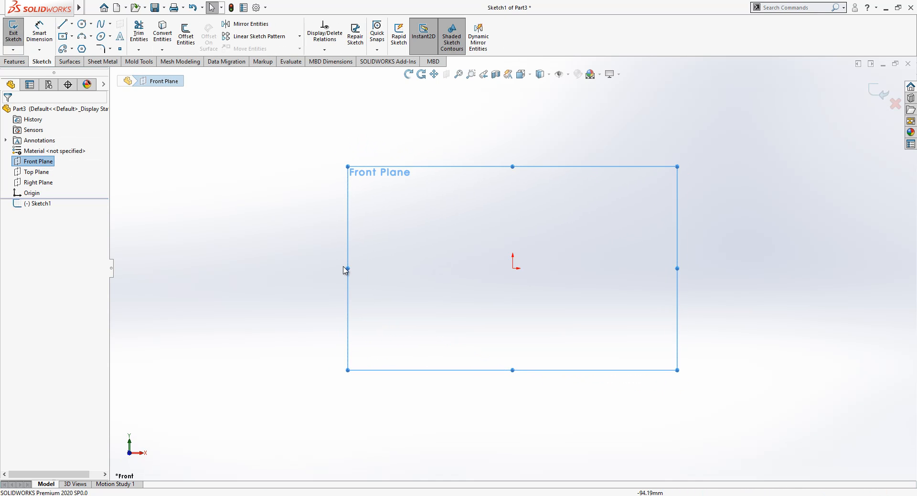
- Sketch a horizontal line about 108 mm long ending at the origin, a vertical about 54 mm up, and a short horizontal; make all three construction lines
left_click(64, 25)
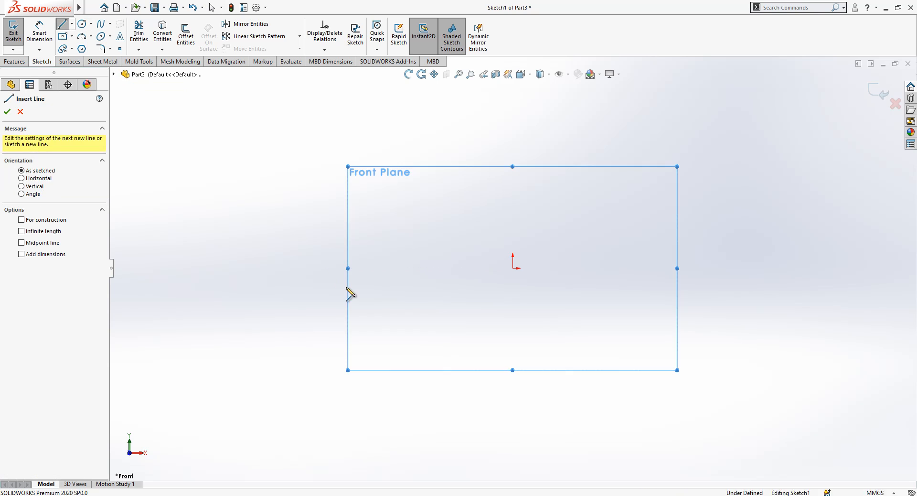
left_click(312, 268)
left_click(513, 268)
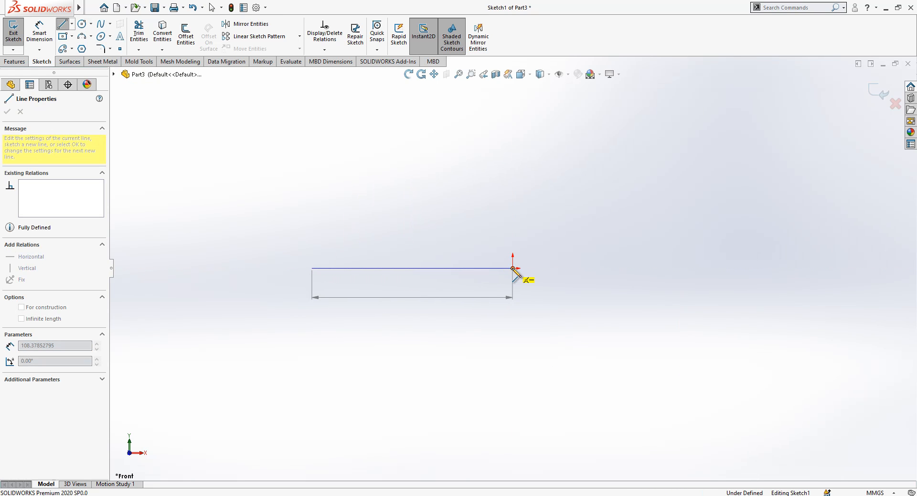
left_click(513, 168)
left_click(577, 168)
key("Escape")
left_click_drag(556, 135, 387, 311)
left_click(431, 283)
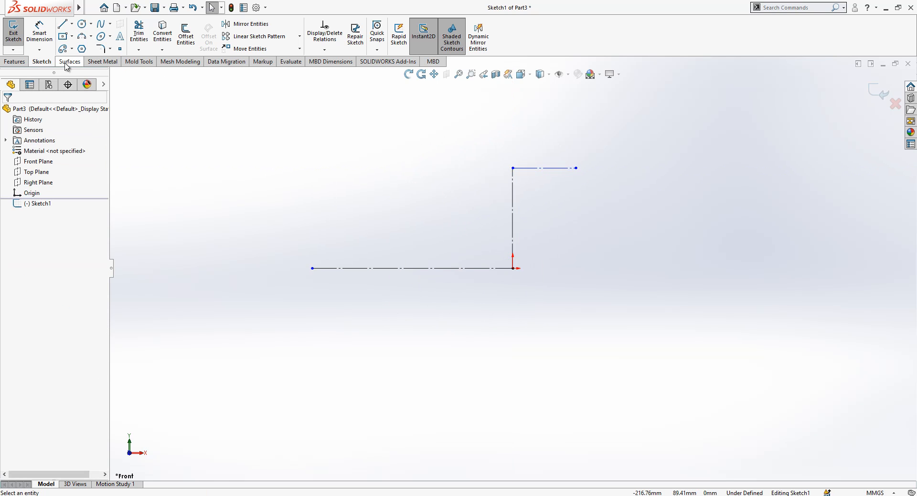
- Dimension the vertical construction line to 30 mm
left_click(39, 33)
left_click(512, 215)
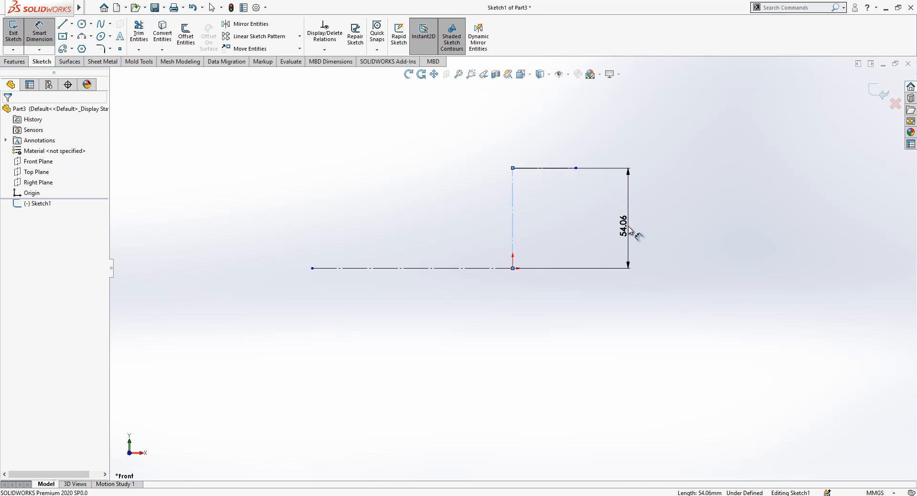
left_click(635, 232)
type("30")
key("Return")
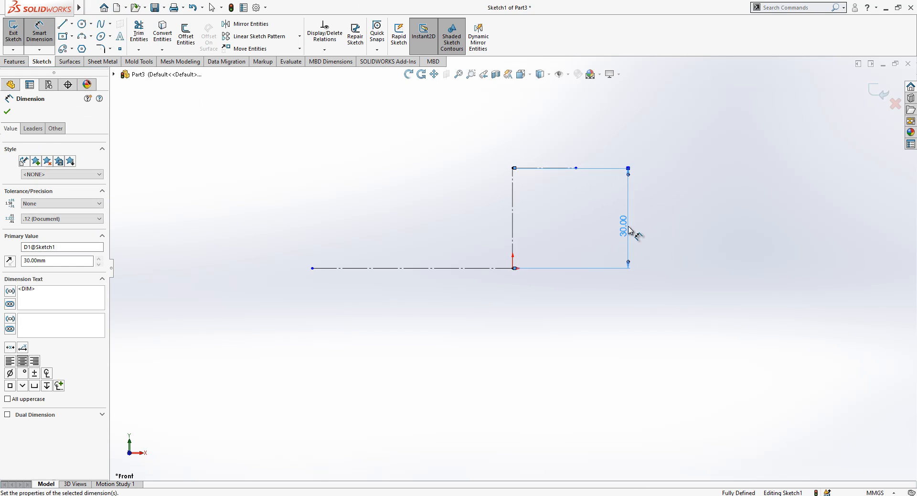
- Dimension the horizontal construction baseline to 125/2 mm
left_click(476, 269)
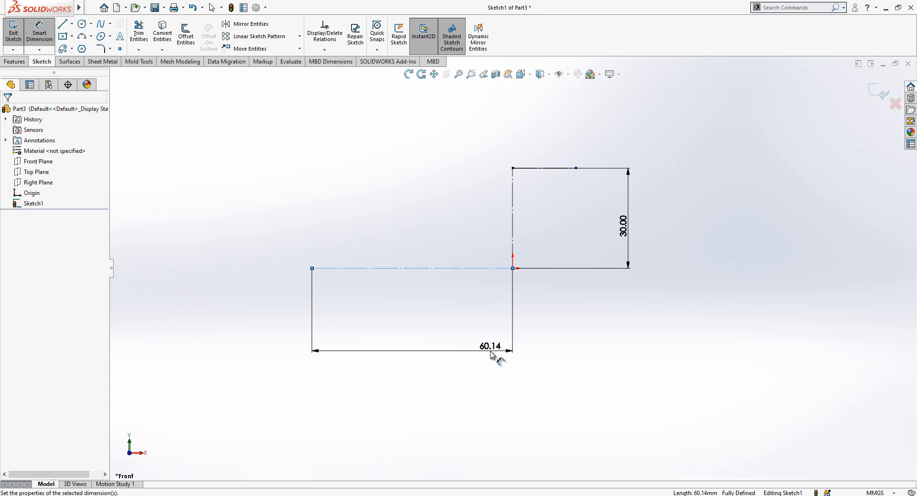
left_click(496, 354)
type("125/2")
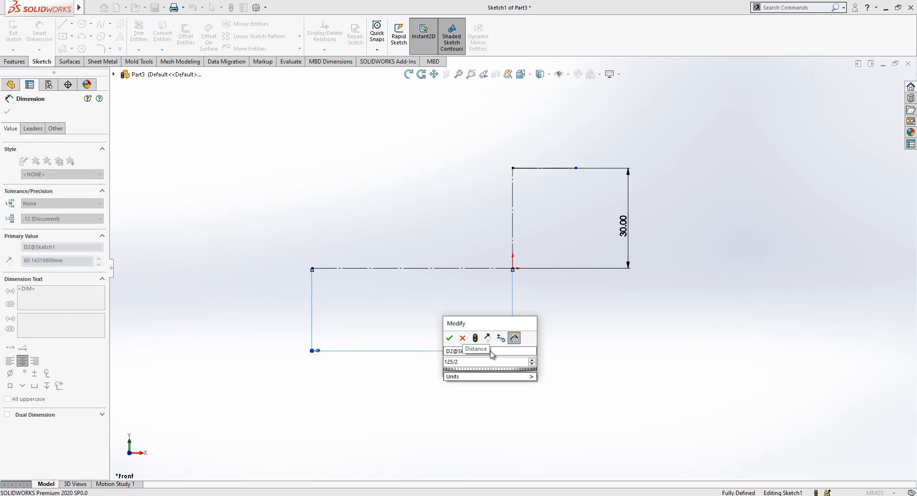
key("Return")
left_click(550, 327)
- Sketch a three-point arc from the upper end of the vertical construction line, curving out and down over the baseline
scroll(511, 288, "down", 2)
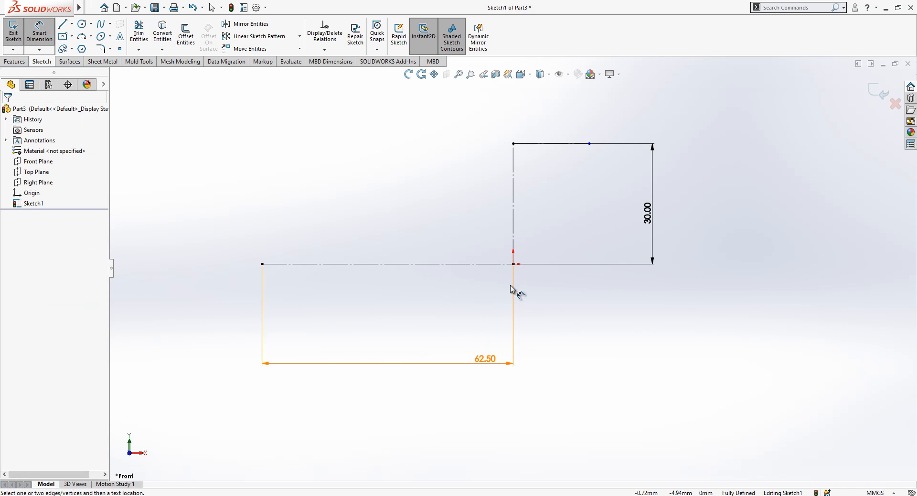
scroll(515, 272, "up", 1)
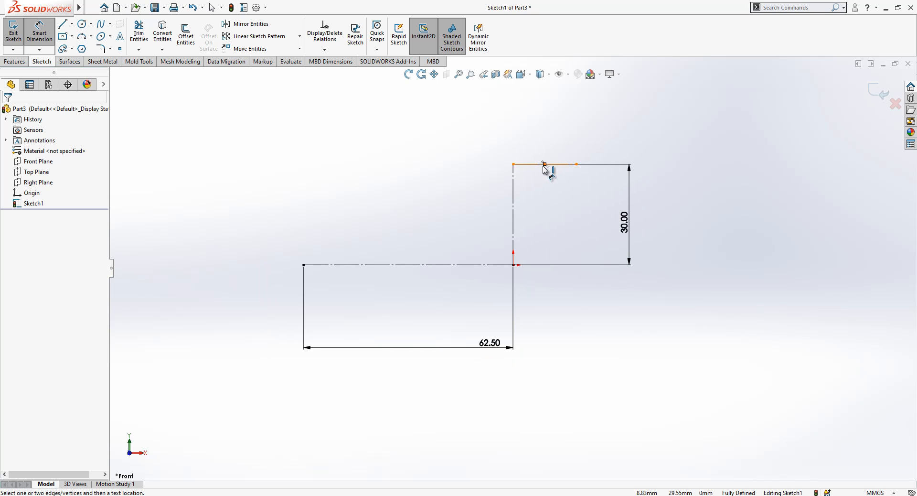
left_click(82, 38)
left_click(514, 165)
left_click(362, 191)
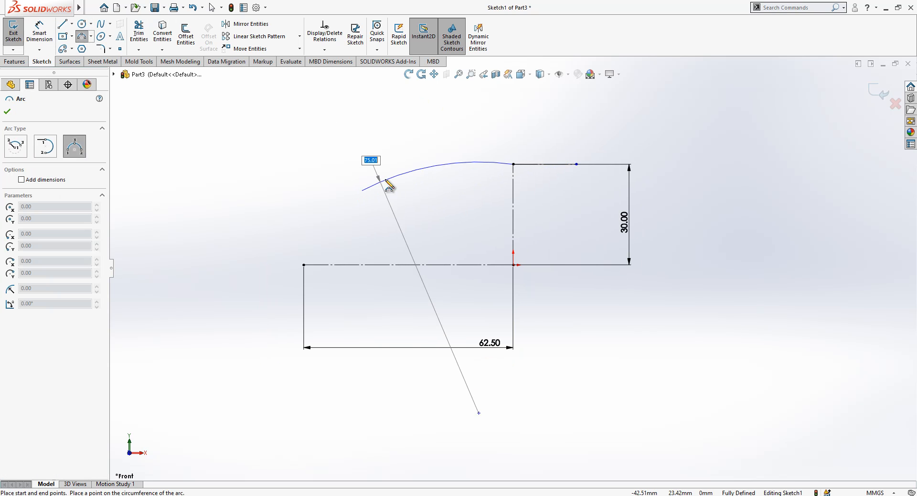
left_click(435, 172)
key("Escape")
- Make the arc tangent to the short upper construction line and pull its free end back toward the vertical line
left_click(476, 166)
left_click(549, 175)
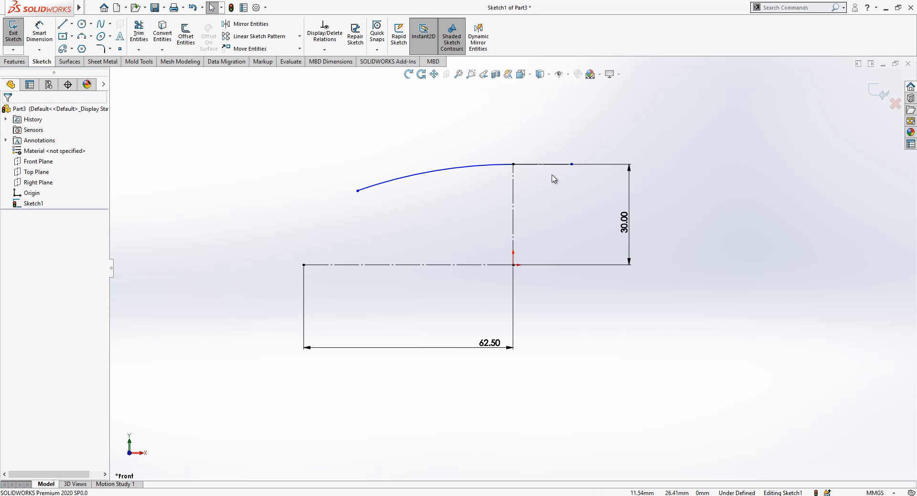
left_click(551, 165)
left_click(551, 197)
left_click(481, 167)
left_click(528, 166, "ctrl")
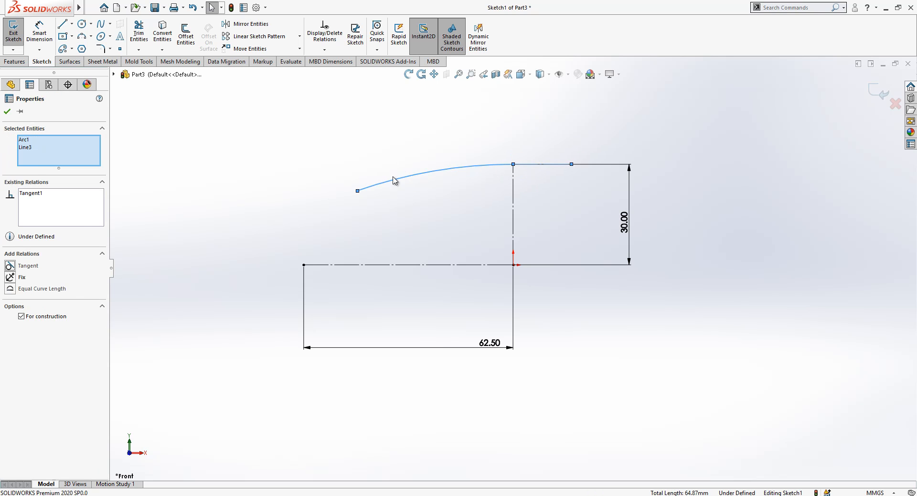
left_click(361, 195)
left_click_drag(358, 191, 413, 174)
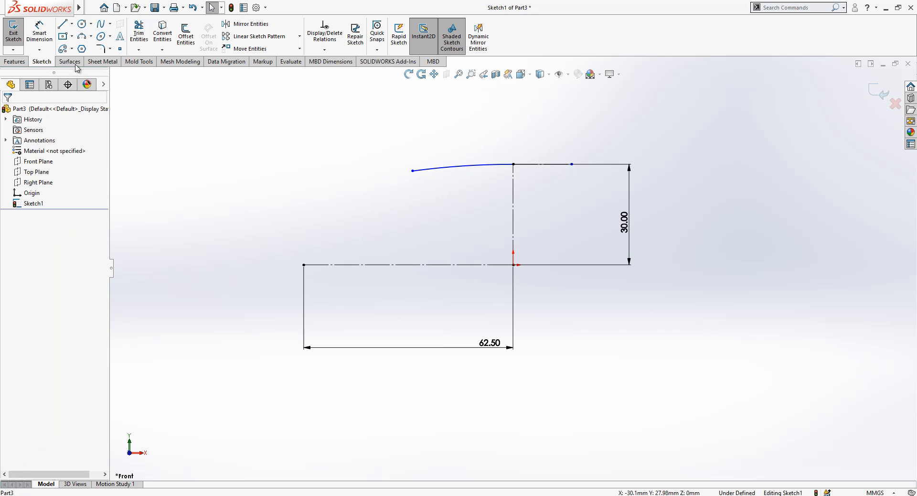
- Sketch a slanted line about 23 mm long up from the baseline's outer end and move the arc's free end closer to it
left_click(62, 25)
left_click(303, 265)
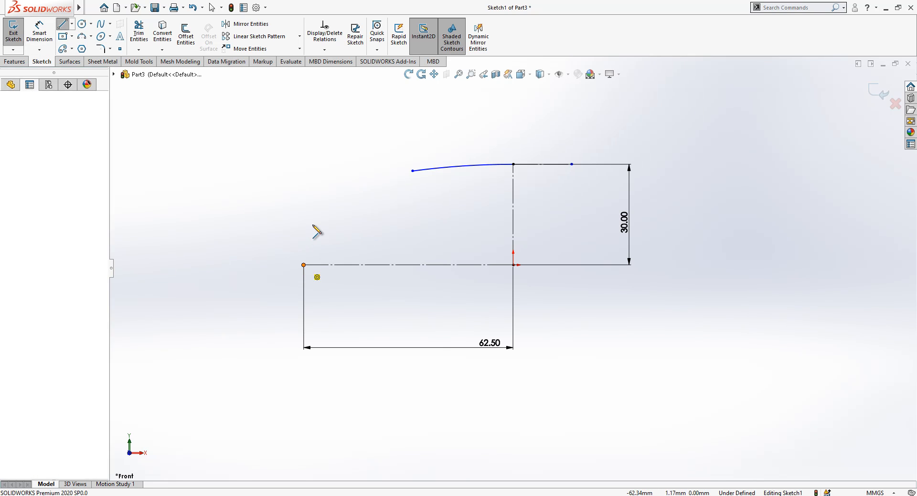
left_click(335, 194)
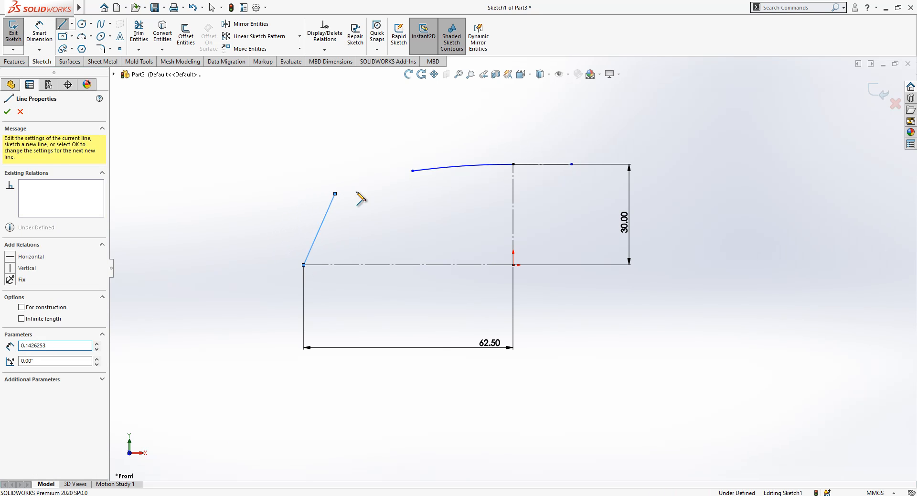
key("Escape")
left_click_drag(413, 171, 367, 179)
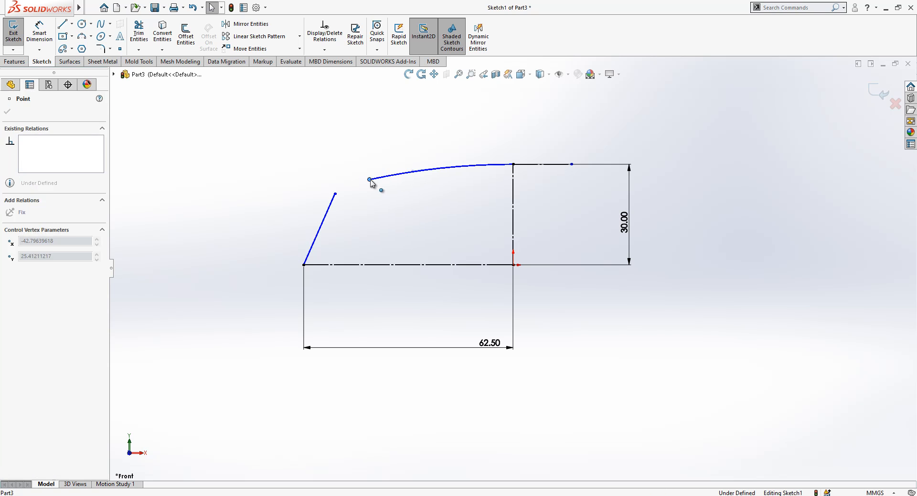
left_click(145, 106)
- Dimension the angle between the slanted line and the baseline to 60°
left_click(39, 33)
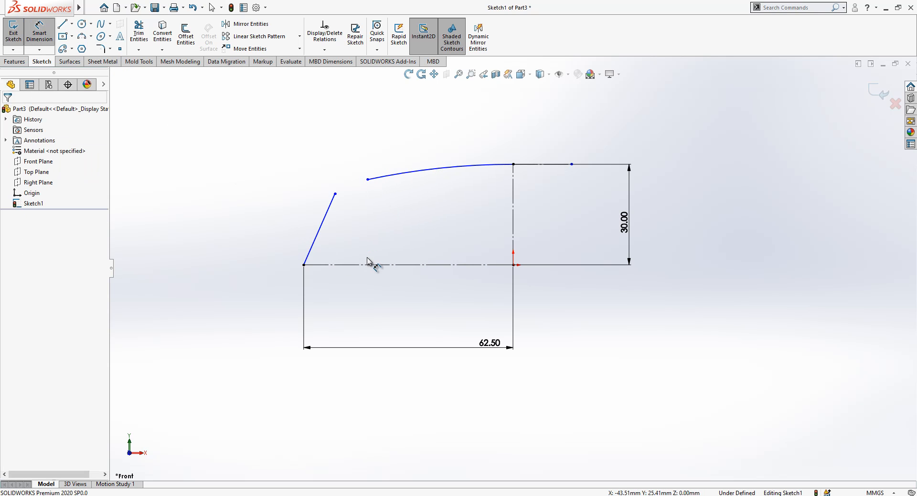
left_click(337, 265)
left_click(310, 251)
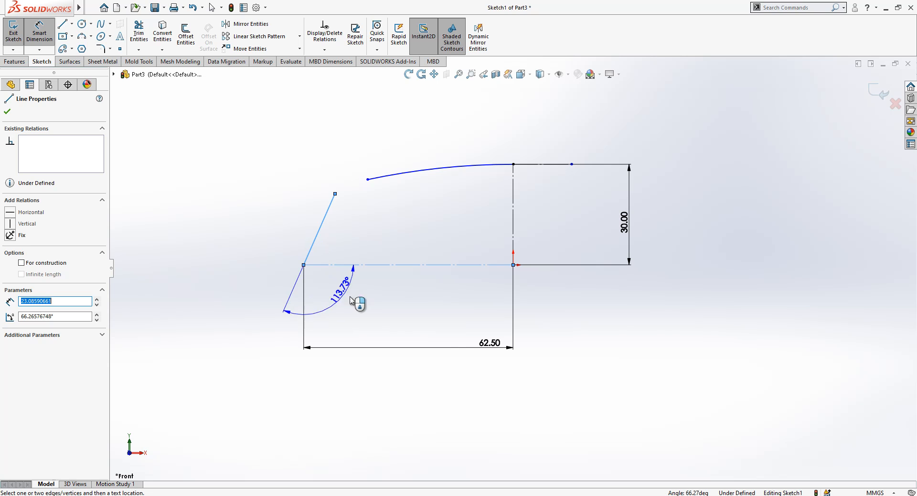
left_click(382, 237)
type("60")
key("Return")
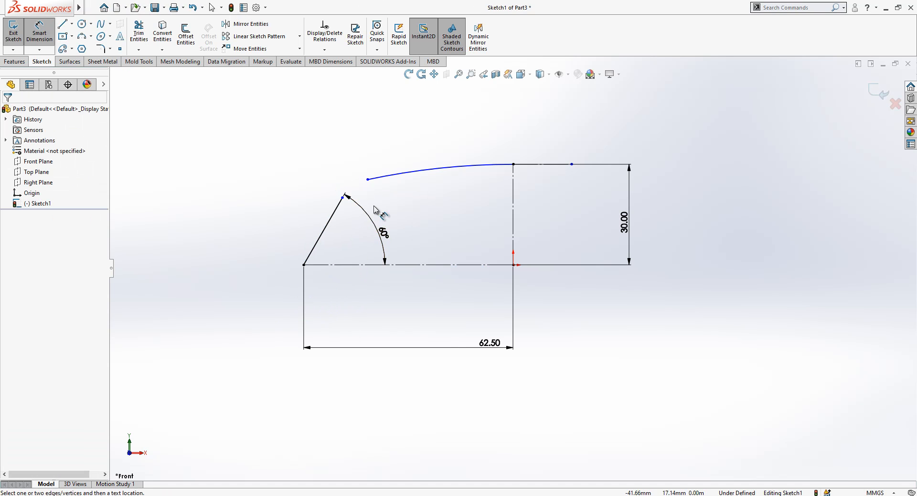
- Dimension the arc's radius to 125 mm
left_click(385, 180)
left_click(421, 205)
type("1")
key("Return")
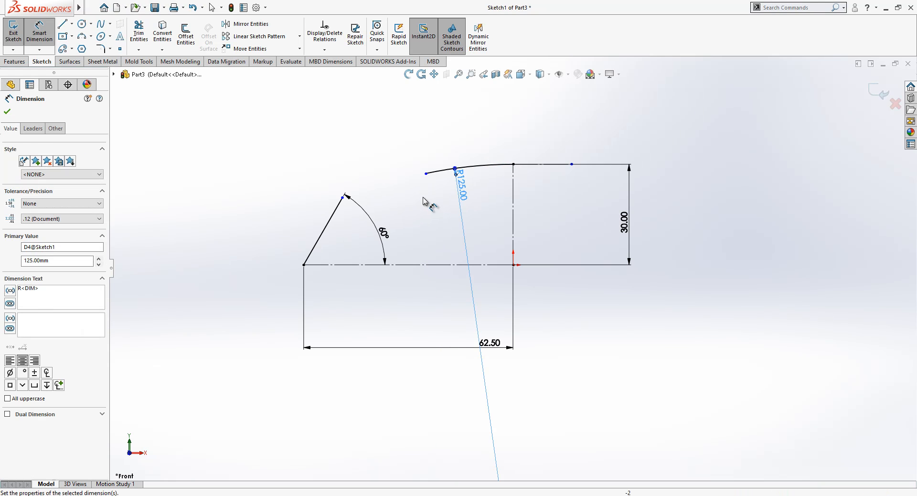
key("Escape")
- Extend the free ends of the arc and the slanted line until they cross each other
left_click(288, 230)
left_click_drag(280, 222, 281, 221)
left_click_drag(343, 197, 362, 164)
key("Escape")
left_click(156, 40)
key("Escape")
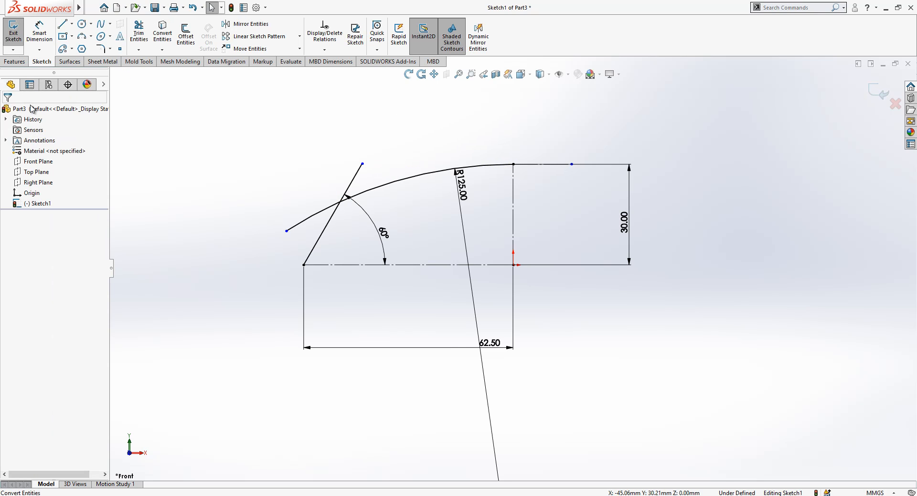
- Trim the arc and the slanted line back to their intersection
left_click(138, 34)
left_click_drag(275, 122, 297, 228)
left_click_drag(337, 193, 318, 156)
key("Escape")
- Round the corner between the arc and the slanted line with a 20 mm sketch fillet
left_click(102, 48)
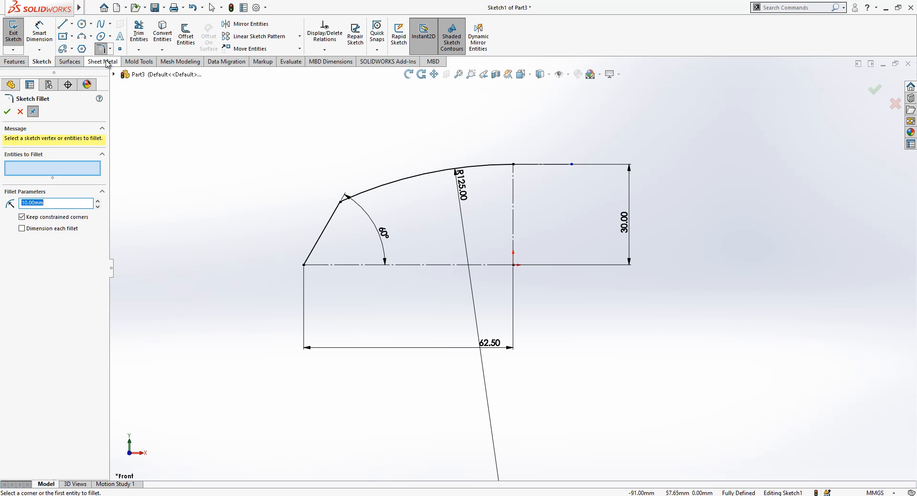
left_click_drag(385, 160, 303, 230)
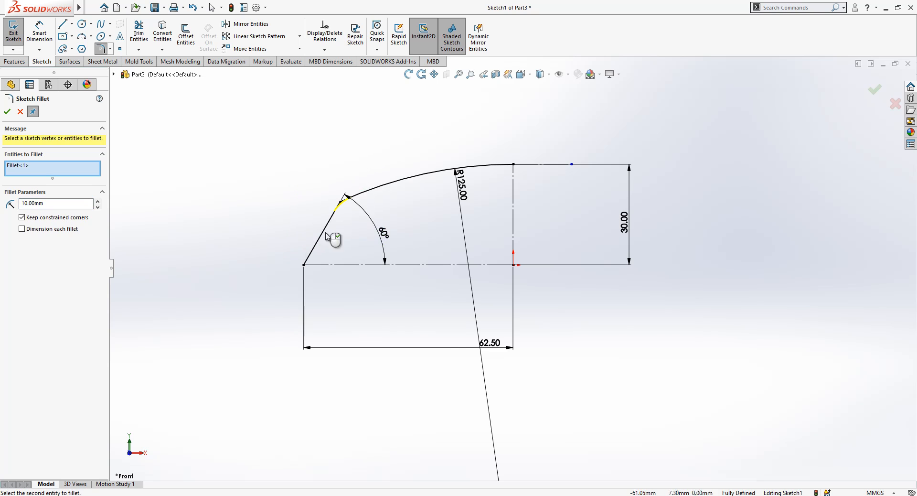
scroll(352, 186, "down", 2)
key("Return")
key("Escape")
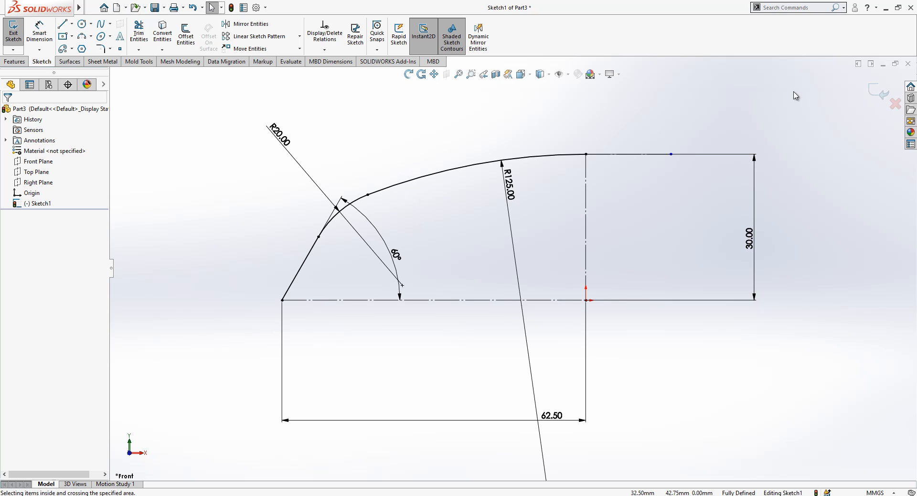
- Close the profile sketch and start a new sketch on the Right Plane
left_click(878, 93)
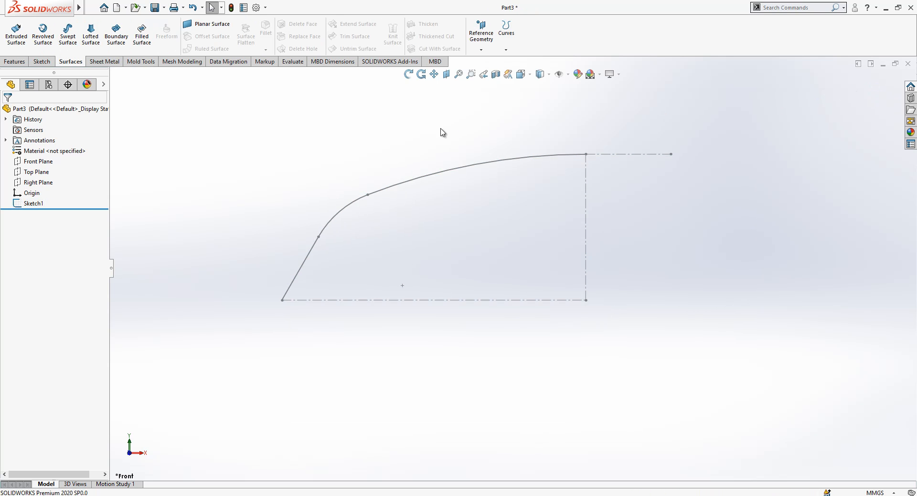
left_click(39, 182)
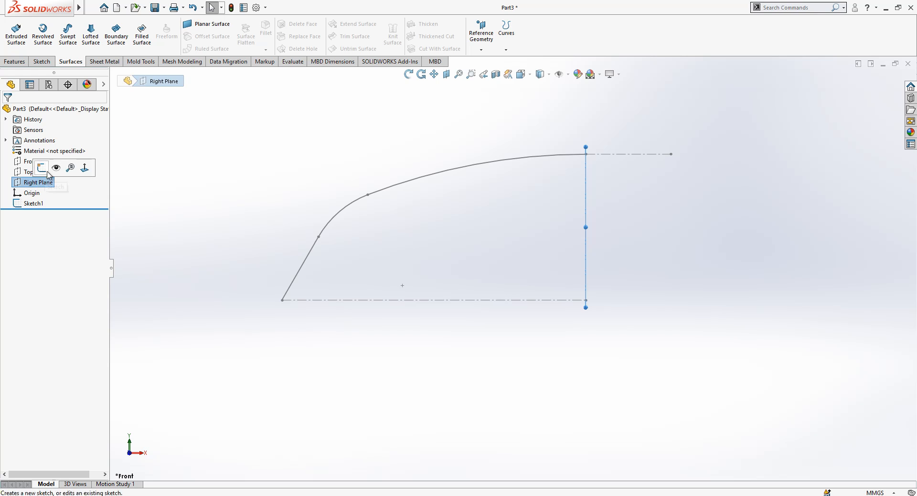
left_click(84, 168)
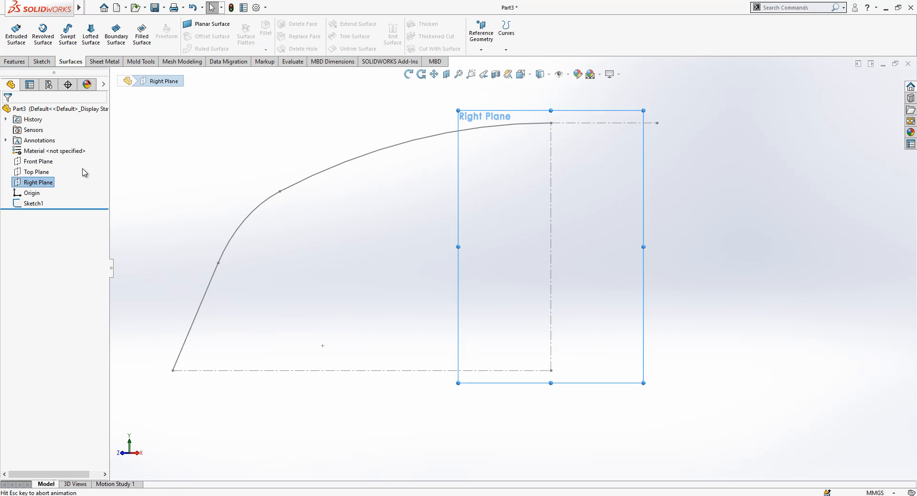
right_click(42, 187)
left_click(58, 167)
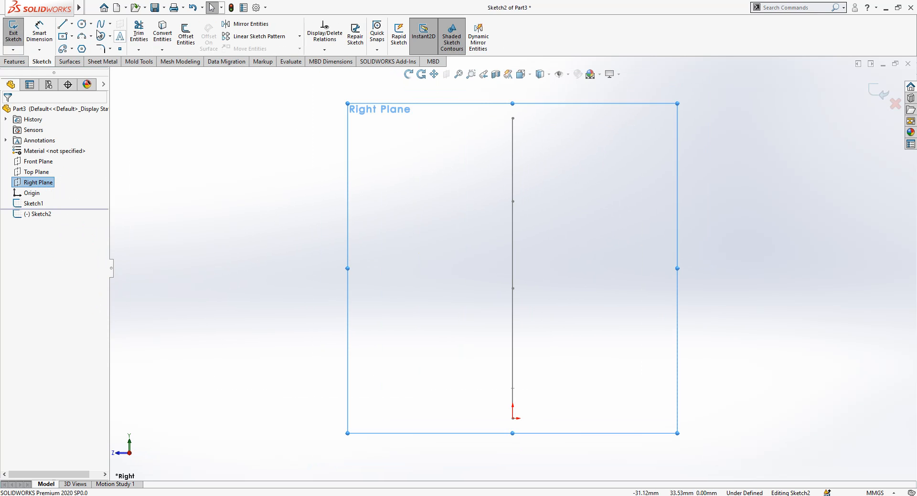
- Draw a center rectangle about 10.6 mm wide and 6.1 mm high at the profile's upper end and convert its sides to construction geometry
left_click(513, 118)
left_click(566, 89)
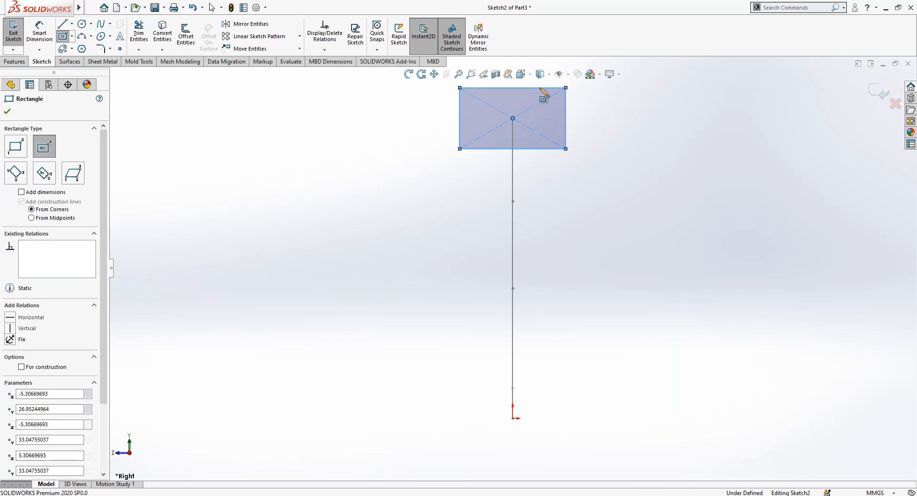
key("Escape")
right_click(541, 88)
left_click(561, 97)
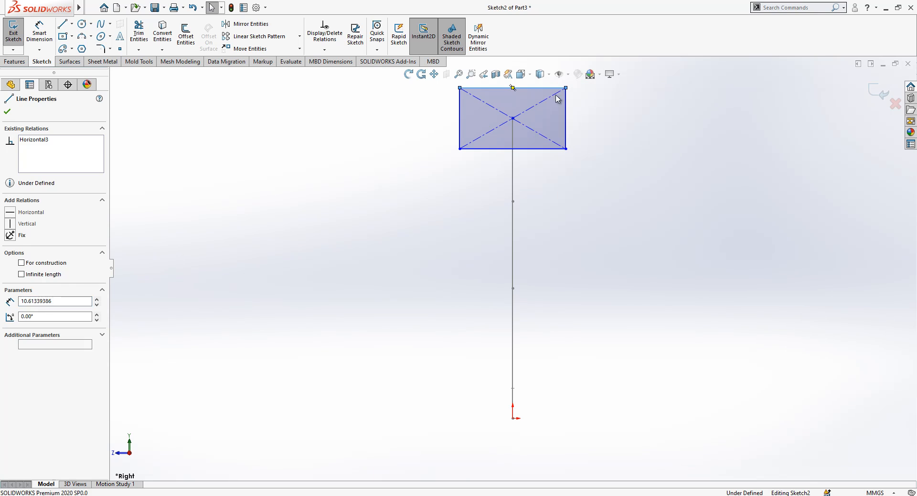
left_click(115, 345)
- Make the construction rectangle's centre coincident with the upper endpoint of the profile arc from the first sketch
mouse_move(542, 210)
middle_mouse_down()
mouse_move(576, 203)
mouse_move(560, 186)
middle_mouse_up()
left_click_drag(536, 186, 575, 144)
left_click_drag(536, 186, 590, 147)
left_click(536, 186, "ctrl")
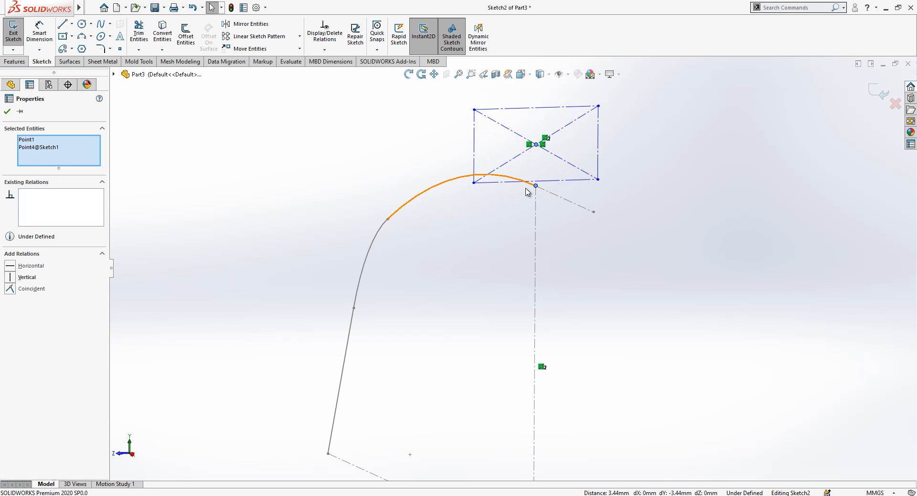
left_click(449, 262)
left_click(536, 187)
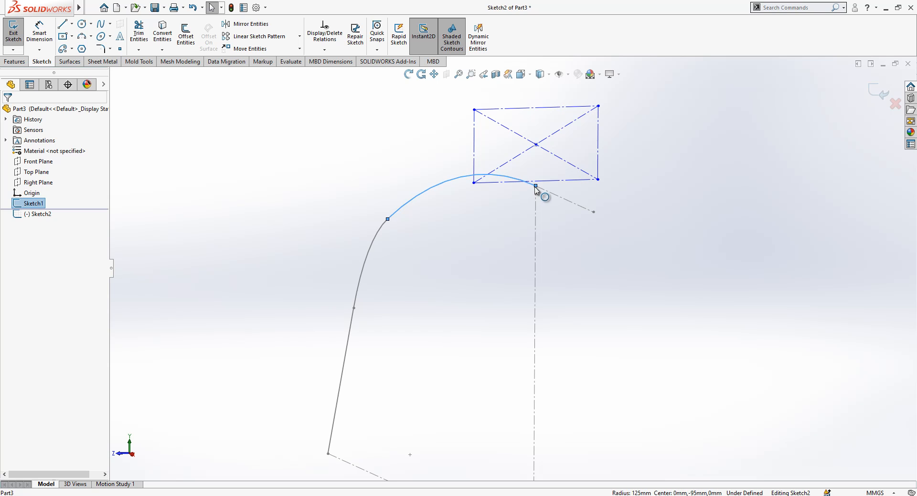
left_click(537, 145, "ctrl")
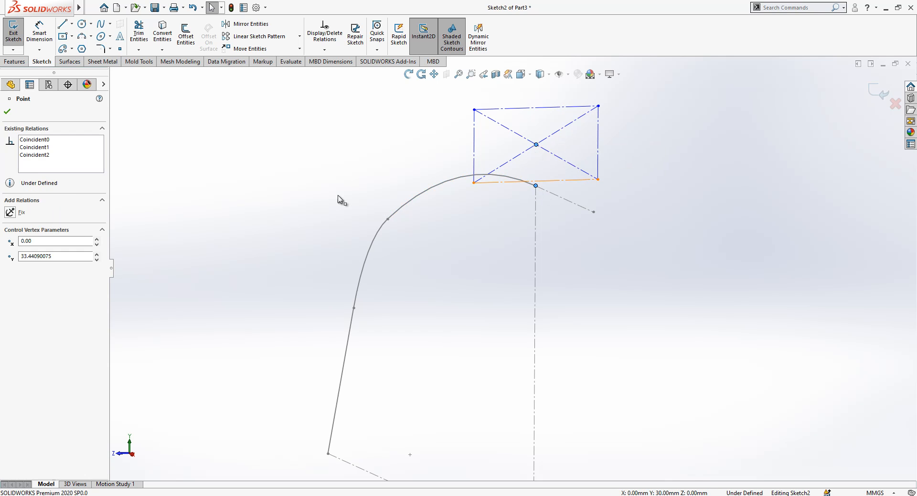
left_click(25, 286)
left_click(391, 171)
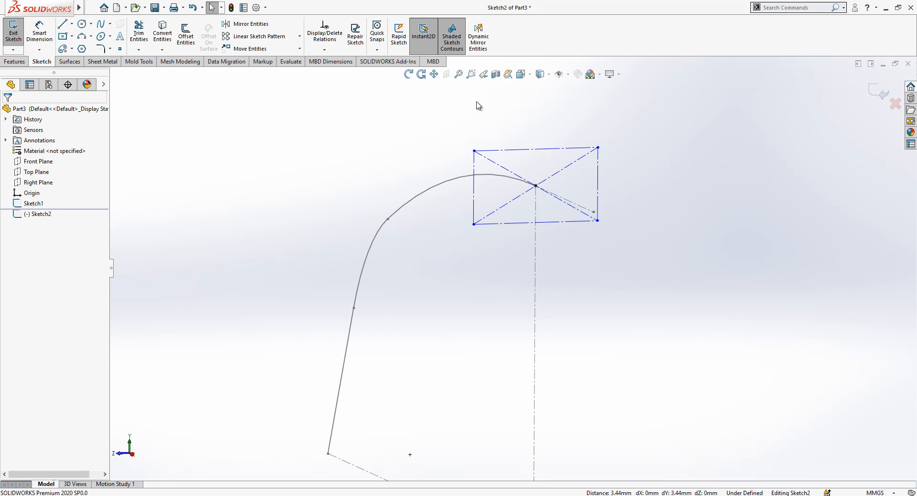
left_click(520, 76)
left_click(405, 288)
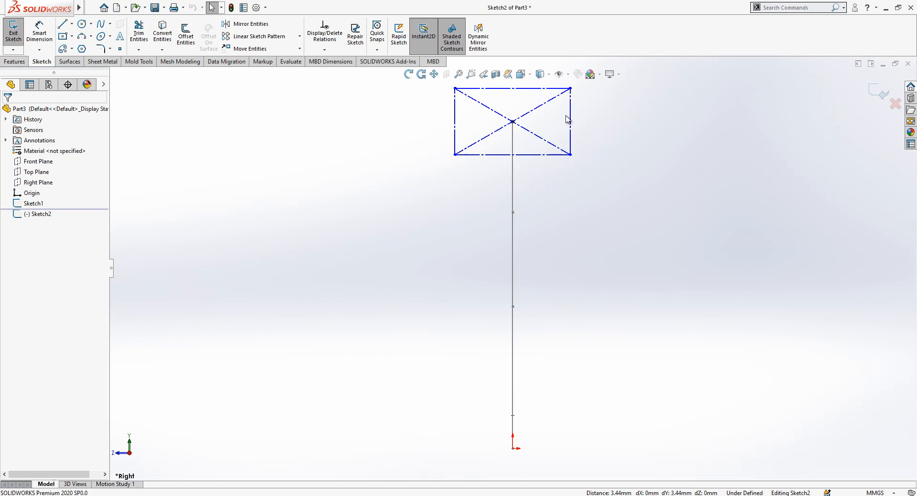
- Dimension the construction rectangle 12 mm wide and 5 mm high
left_click(40, 34)
left_click(481, 140)
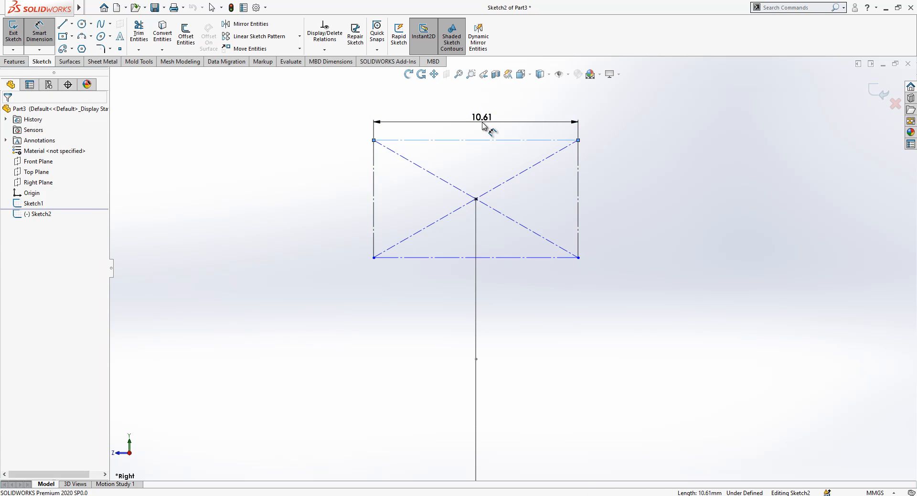
left_click(483, 126)
type("12")
key("Return")
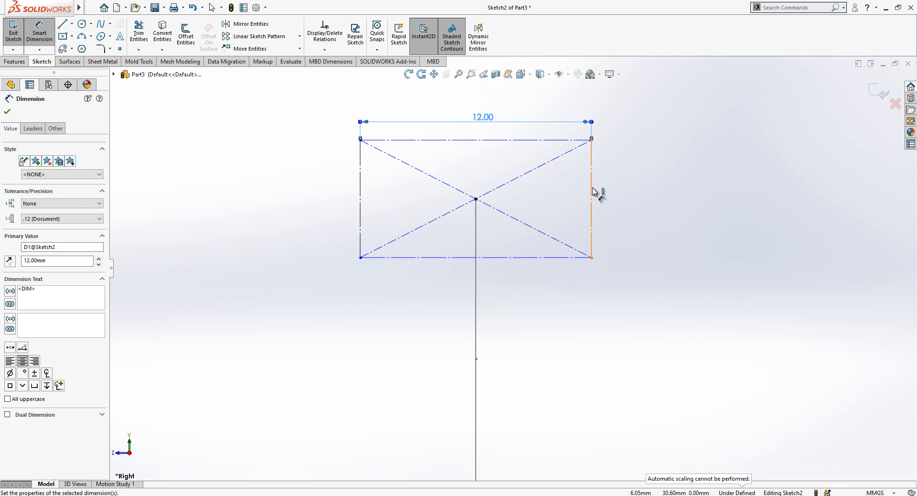
left_click(593, 192)
left_click(659, 196)
type("5")
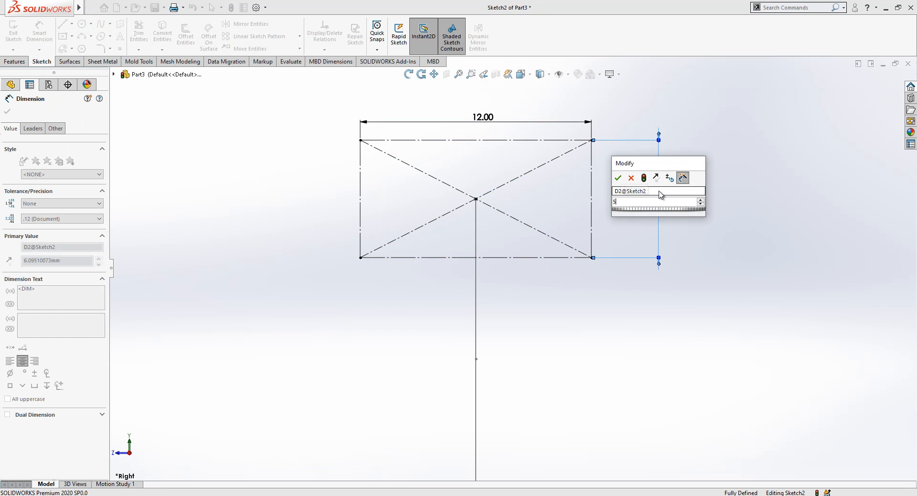
key("Return")
key("Escape")
- Draw a line from the construction rectangle's lower-left corner, slanting inward to a point just below its top edge
scroll(668, 188, "down", 3)
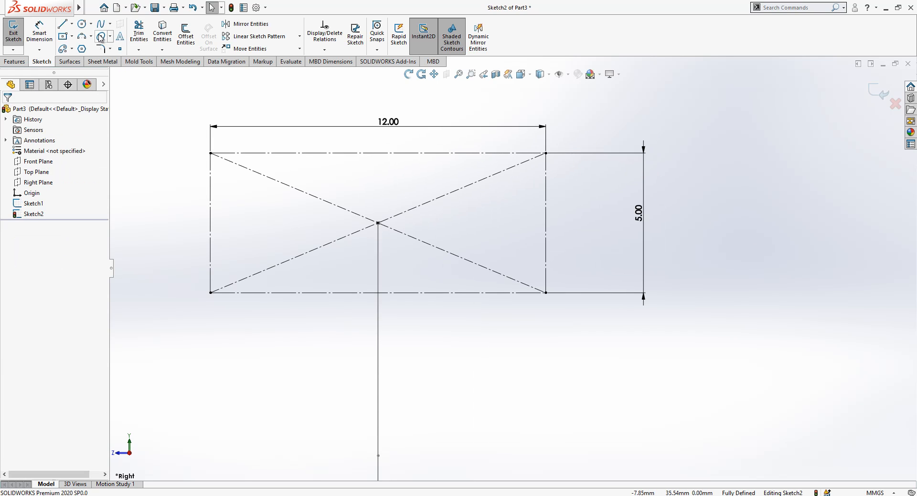
left_click(66, 25)
left_click(211, 292)
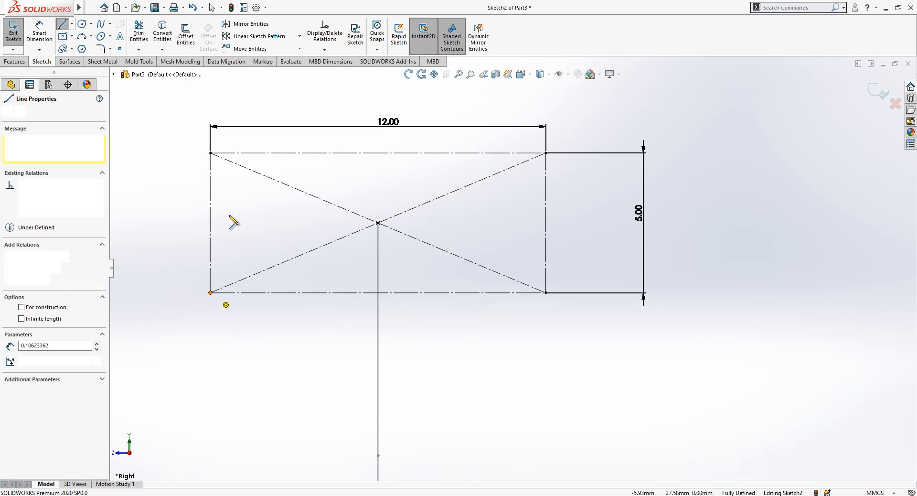
left_click(234, 174)
key("Escape")
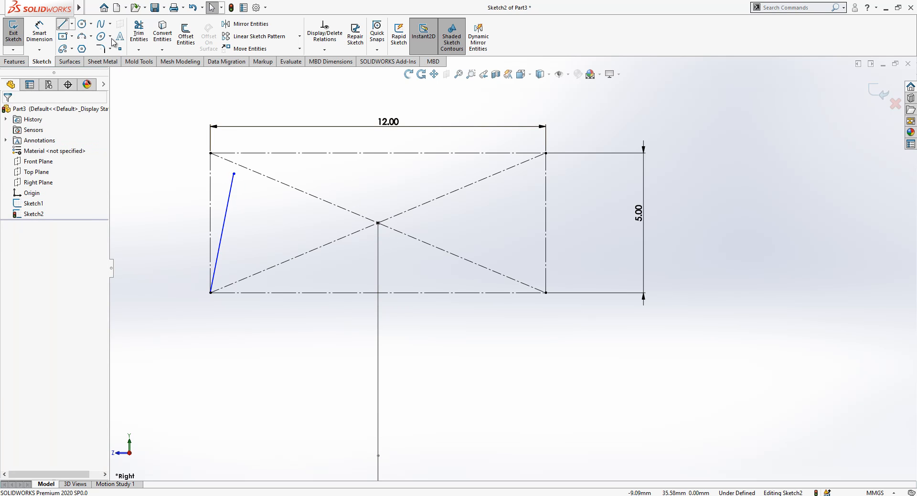
- Try drawing a second inward-slanting line by hand from the rectangle's lower-right corner
key("l")
left_click(546, 292)
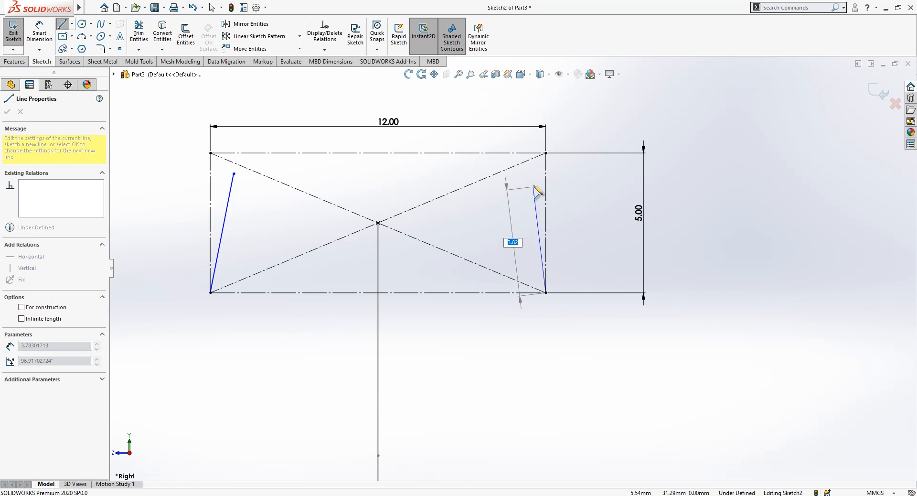
left_click(534, 177)
key("Escape")
key("l")
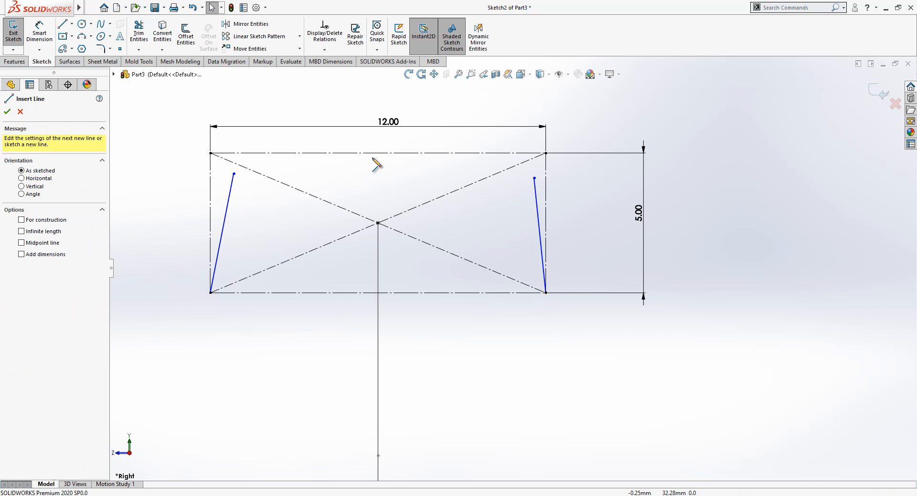
key("ctrl+z")
- Draw a vertical construction line about 6.5 mm long from the midpoint of the rectangle's top edge down through its centre
key("l")
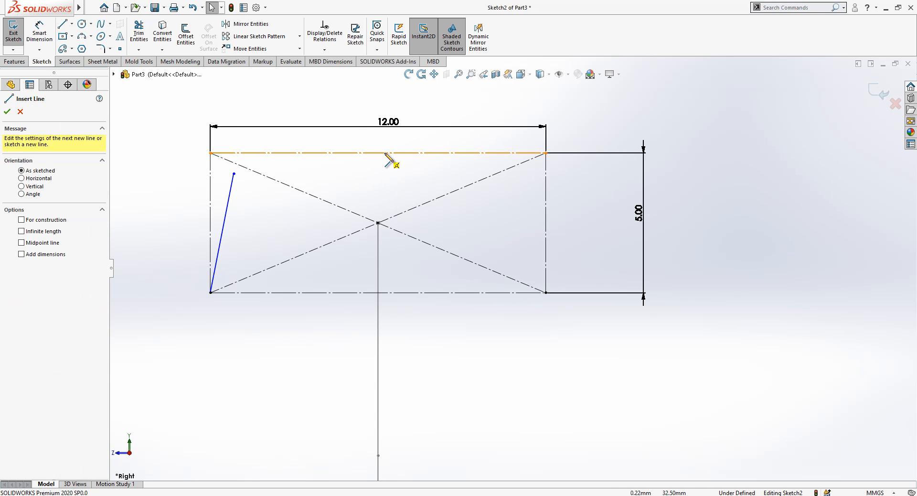
left_click(378, 152)
left_click(378, 333)
key("Escape")
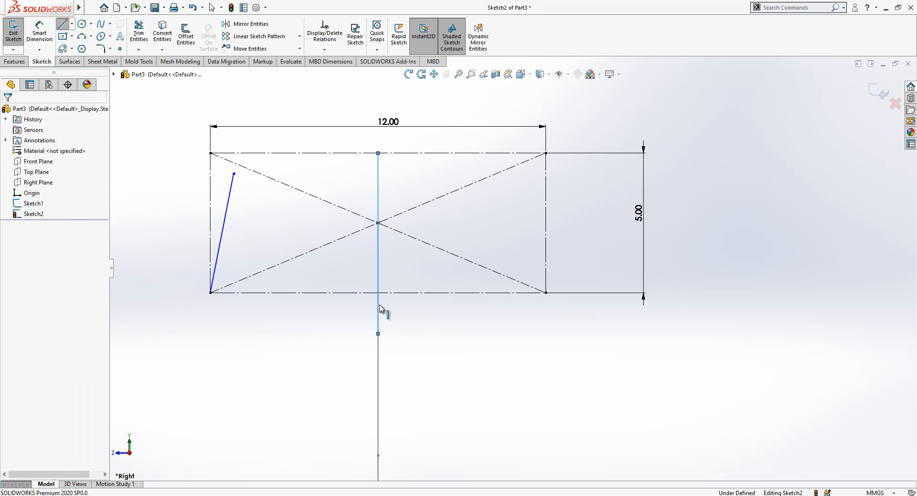
left_click_drag(379, 308, 398, 285)
left_click(276, 219)
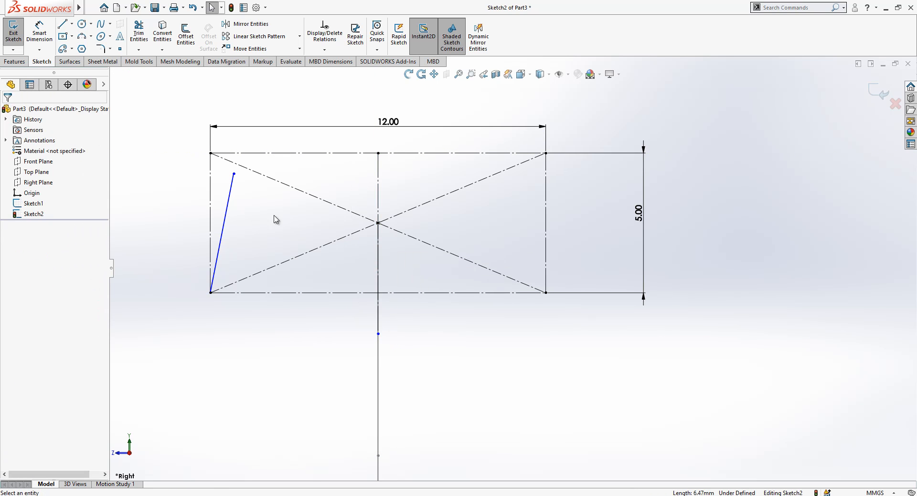
- Mirror the slanted line about the vertical construction line
left_click(231, 201)
left_click(378, 180, "ctrl")
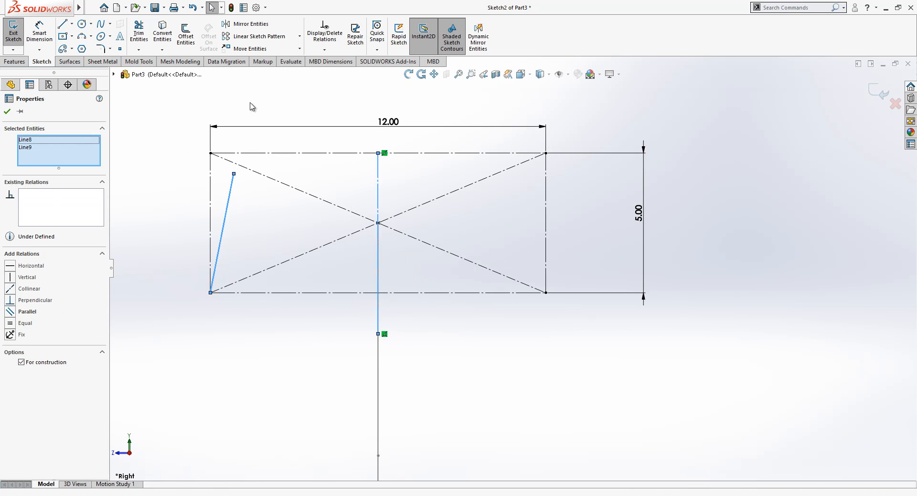
left_click(248, 24)
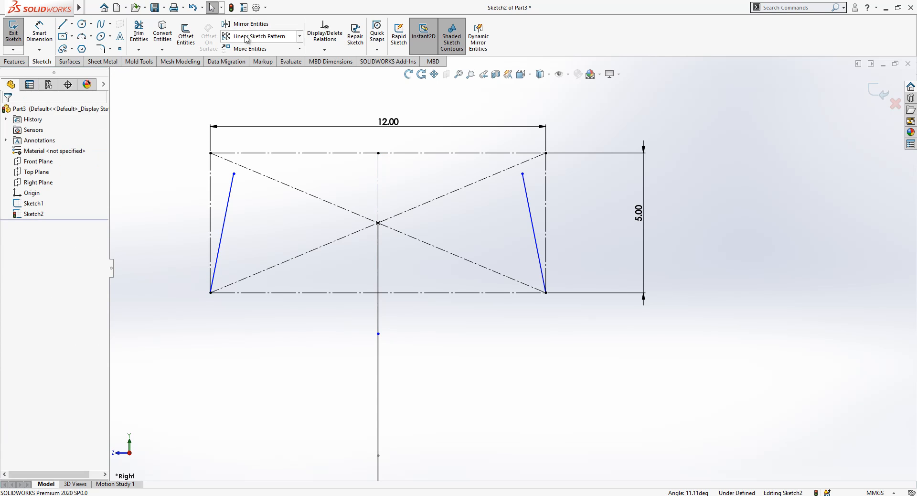
left_click(83, 37)
left_click(234, 174)
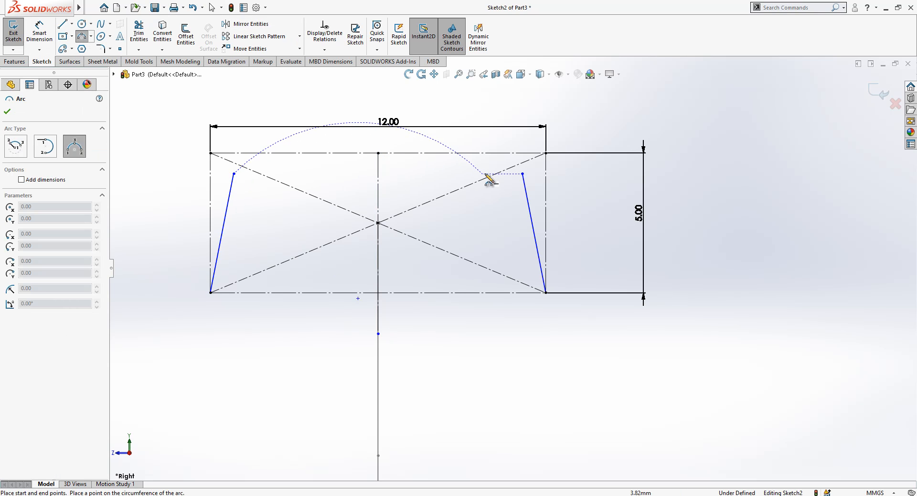
left_click(523, 174)
key("Escape")
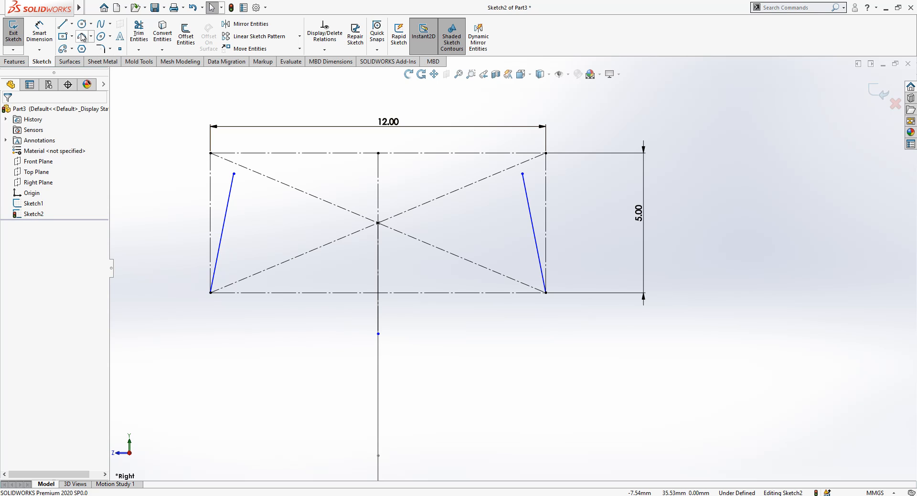
- Draw a shallow upward-bulging three-point arc between the upper ends of the two slanted lines
left_click(83, 37)
left_click(234, 174)
left_click(523, 174)
left_click(401, 157)
key("Escape")
- Make the upper arc tangent to the construction rectangle's top edge
left_click(401, 156)
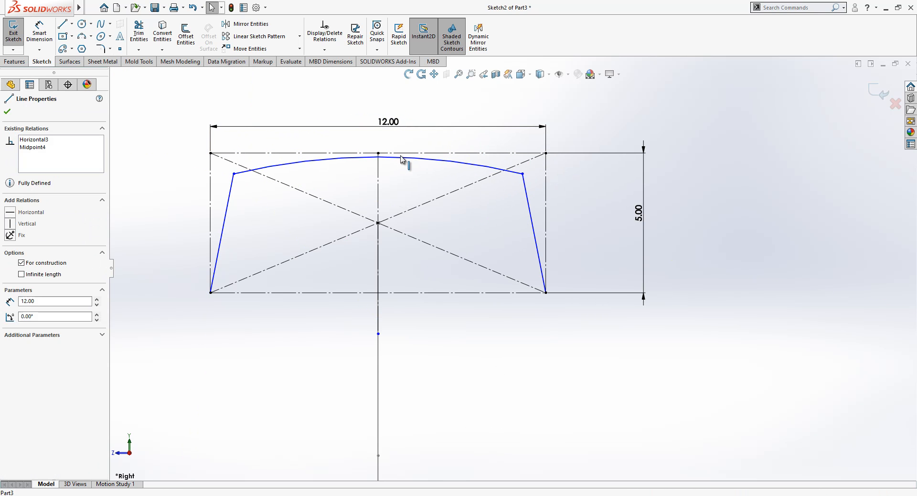
left_click(406, 158, "ctrl")
left_click(36, 266)
key("Escape")
left_click(217, 220)
- Set the angle between the two slanted lines to 20 degrees
left_click(47, 33)
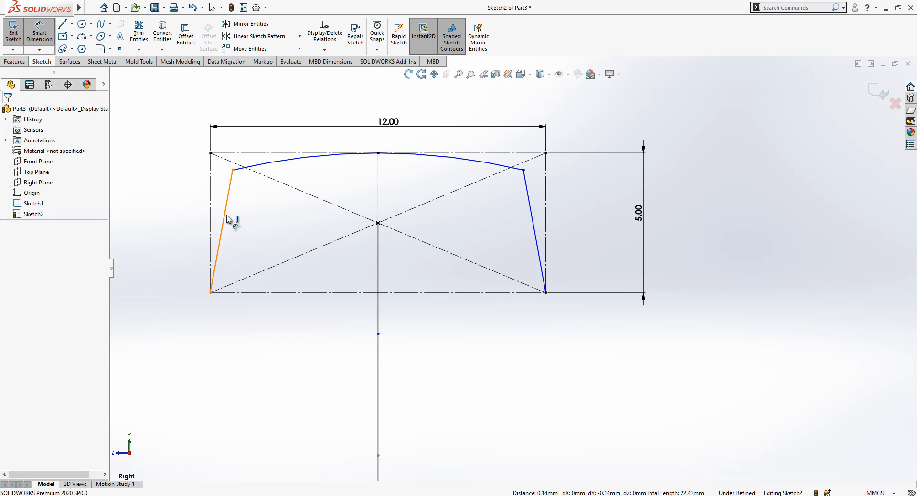
left_click(227, 219)
left_click(533, 216)
left_click(400, 260)
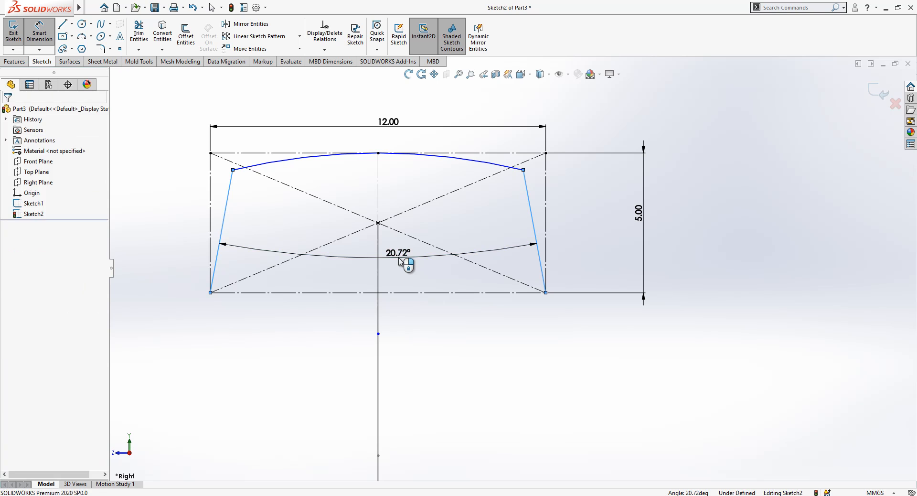
type("20")
key("Return")
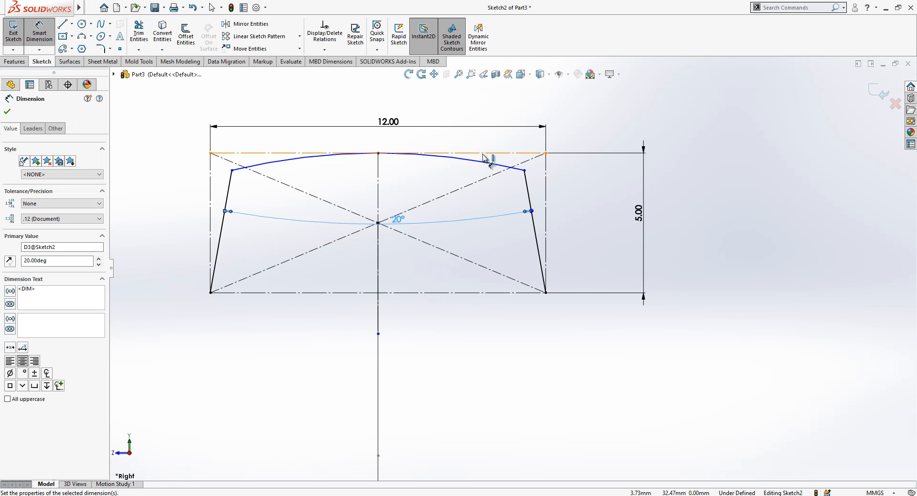
- Set the vertical distance between the rectangle's top edge and the upper arc's right endpoint to 0.75 mm
left_click(484, 154)
left_click(524, 170)
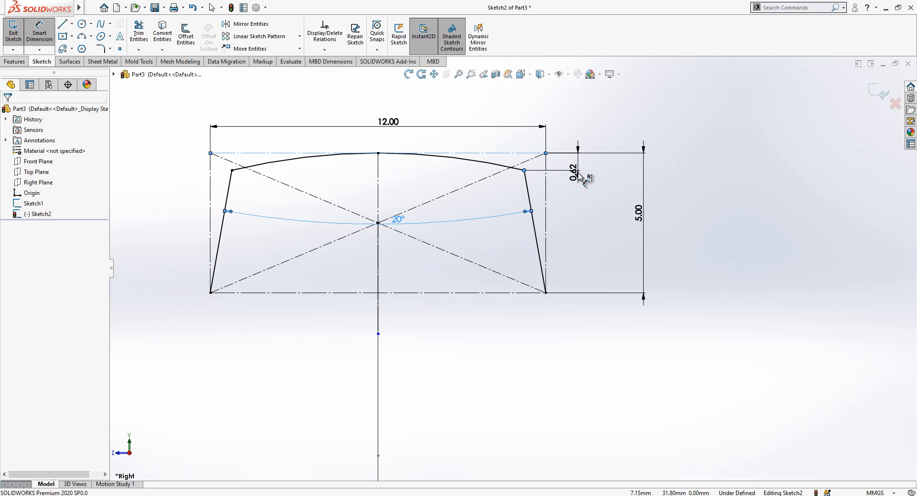
left_click(580, 176)
type("0.75")
key("Return")
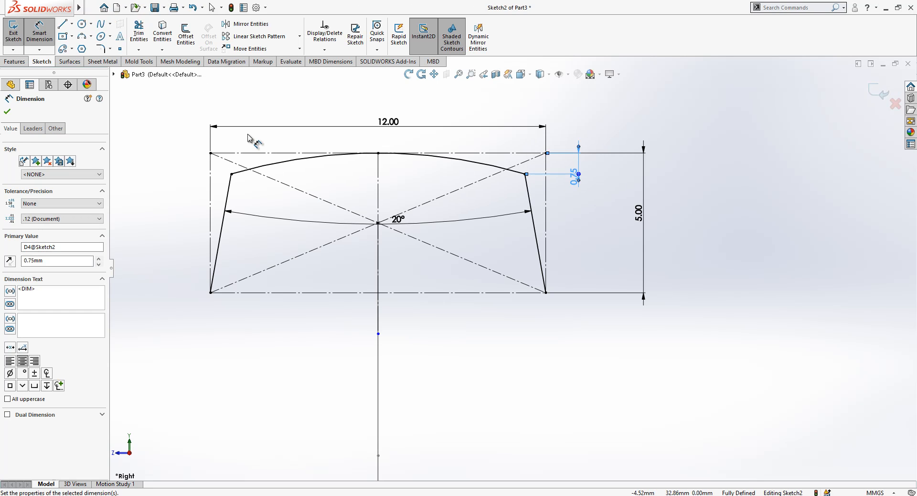
key("Escape")
- Draw a three-point arc of about 14.5 mm radius between the slanted lines, bulging down to the rectangle's bottom edge
left_click(217, 259)
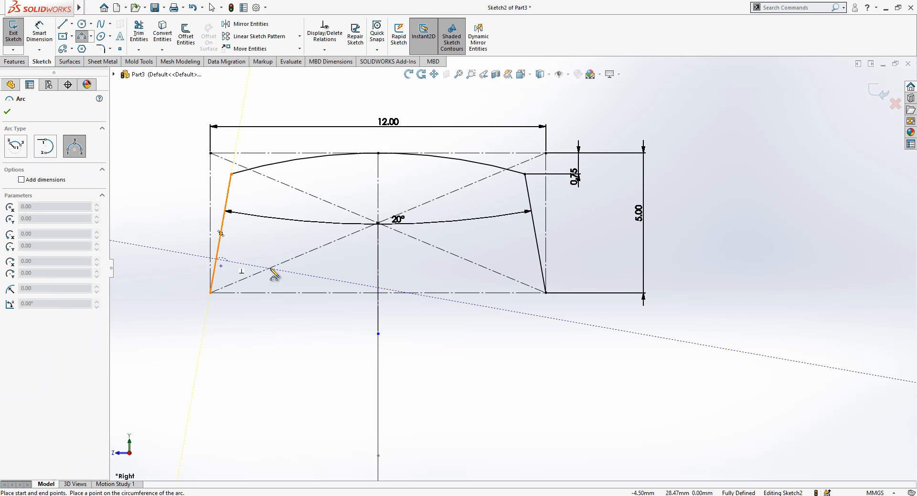
left_click(542, 261)
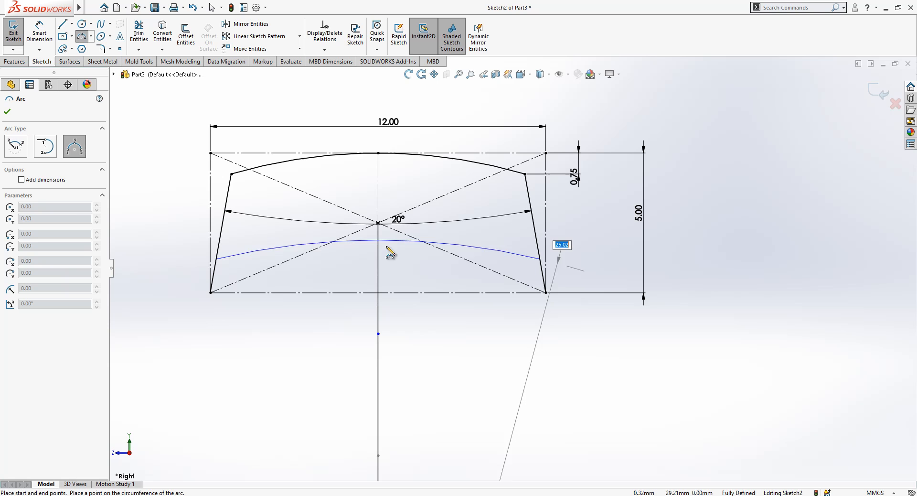
left_click(397, 299)
key("Escape")
- Set the lower arc's radius to 16 mm
left_click(40, 34)
left_click(436, 287)
left_click(433, 284)
key("Return")
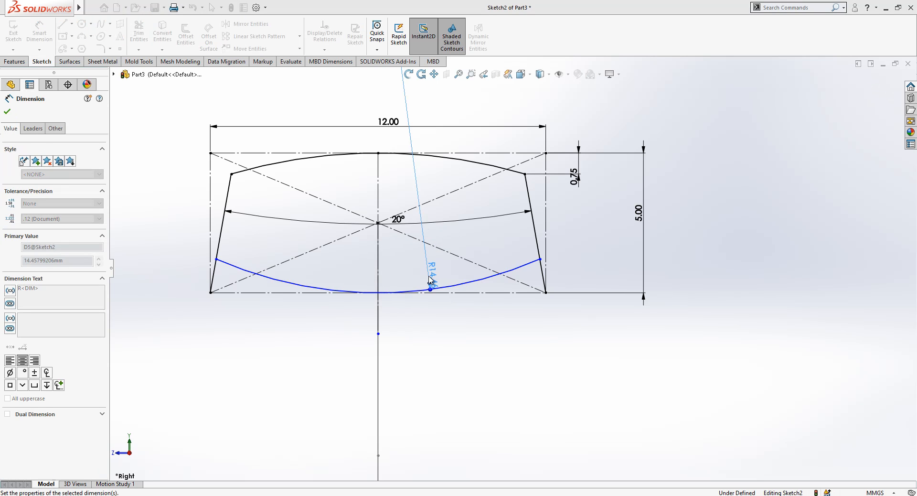
key("Escape")
- Draw a horizontal line about 11.6 mm long joining the lower arc's endpoints and convert it to construction geometry
left_click(61, 26)
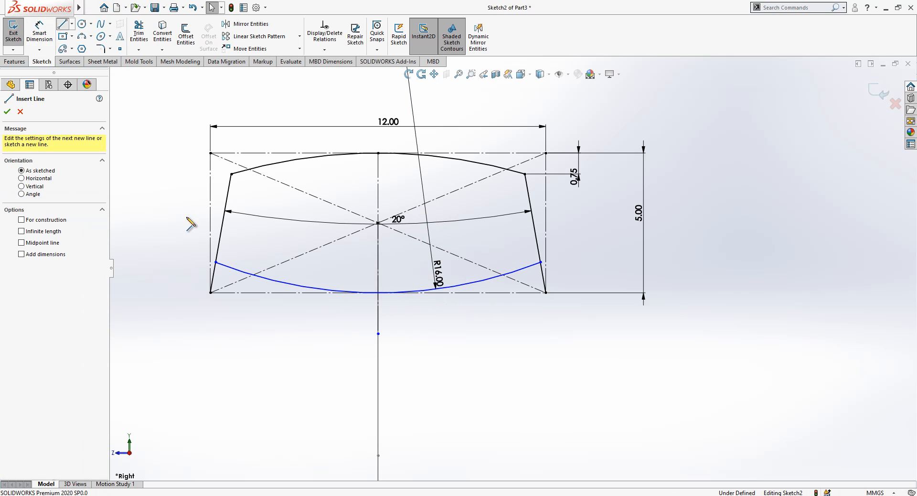
left_click(216, 262)
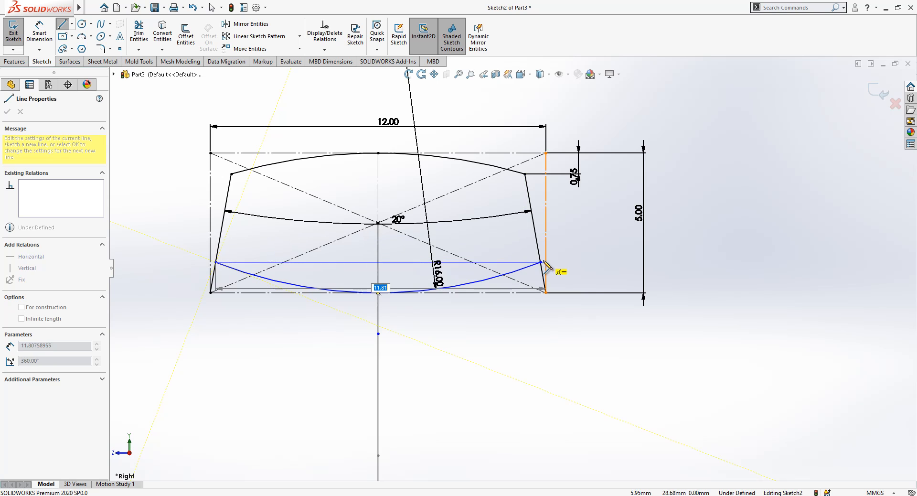
left_click(540, 262)
key("Escape")
left_click(515, 262)
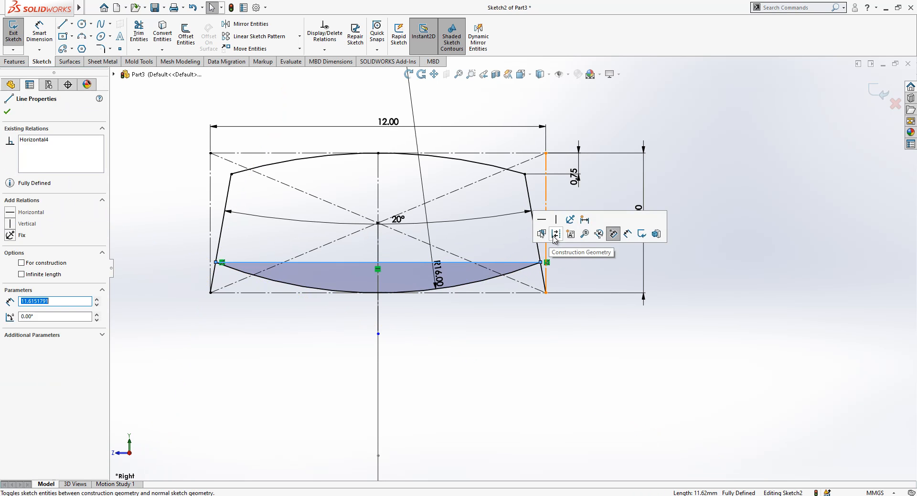
left_click(544, 236)
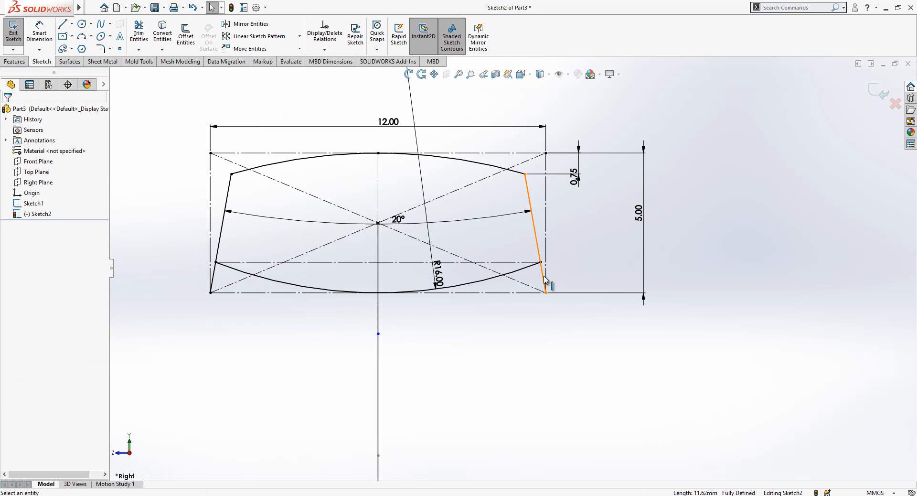
- Split both slanted lines below the lower arc's ends and move the split points onto the arc's endpoints
scroll(530, 263, "down", 2)
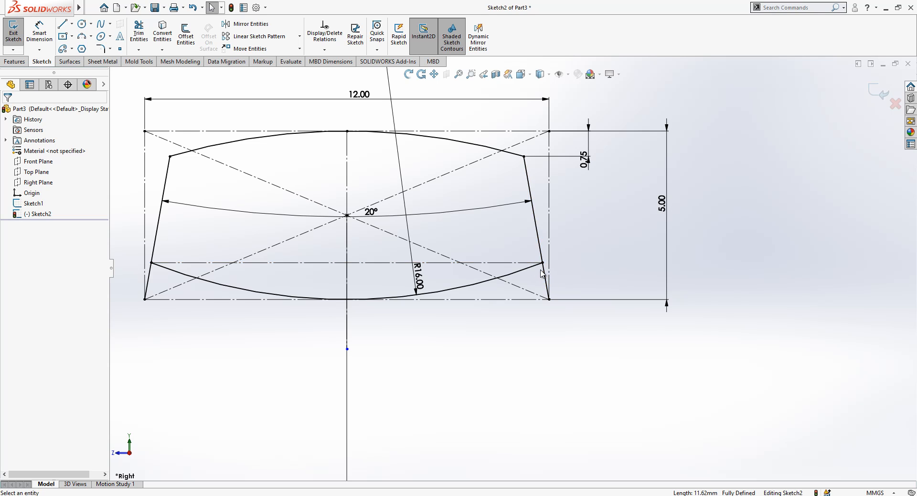
right_click(543, 273)
mouse_move(621, 428)
left_click(725, 427)
left_click(544, 272)
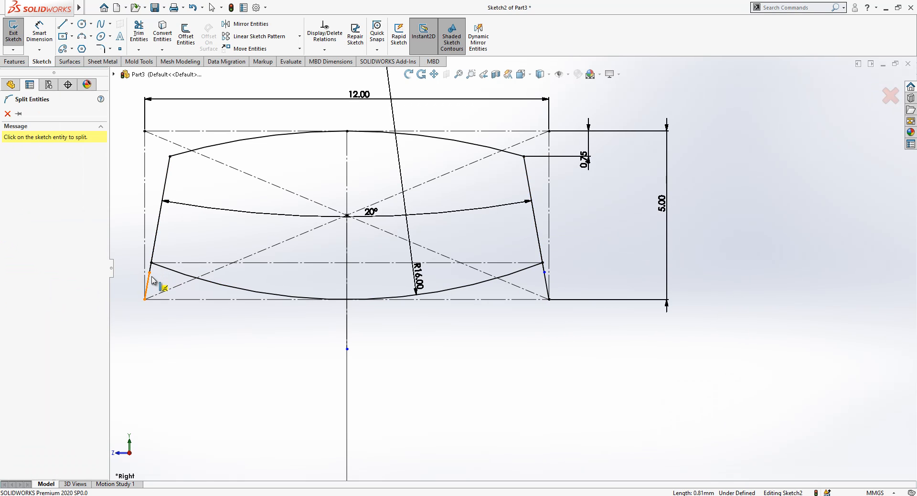
key("Escape")
left_click_drag(154, 264, 153, 262)
left_click_drag(545, 273, 543, 263)
- Convert the short slanted segments below the lower arc's endpoints to construction geometry
left_click(546, 277)
left_click(589, 245)
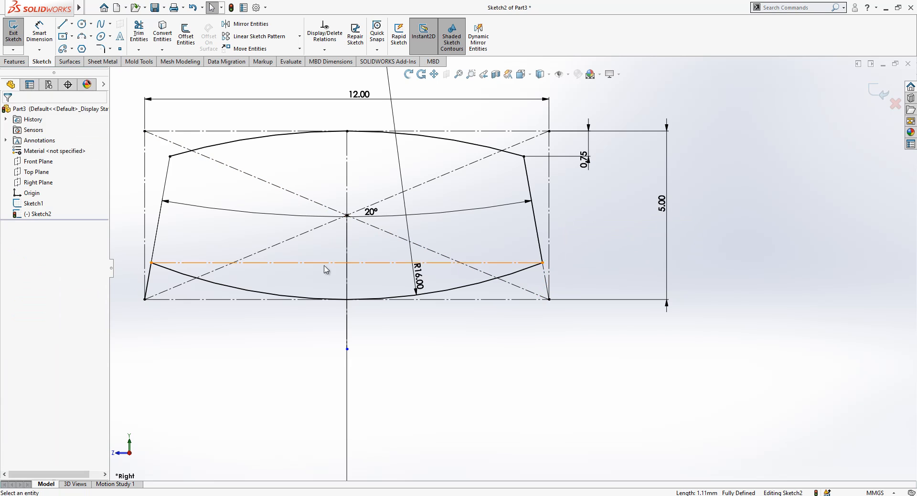
left_click(151, 277)
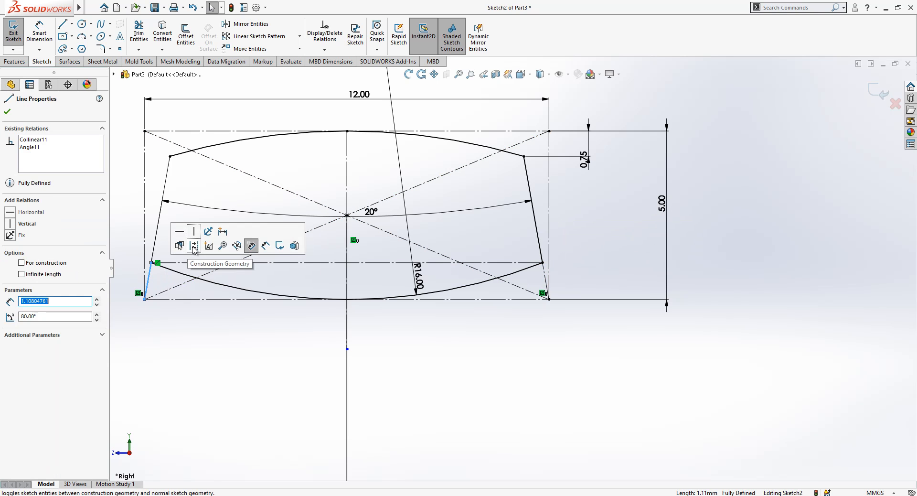
left_click(194, 245)
- Close the cross-section sketch and start a new sketch on the Top Plane
scroll(511, 332, "up", 2)
left_click(873, 93)
mouse_move(680, 215)
middle_mouse_down()
mouse_move(484, 262)
mouse_move(506, 290)
mouse_move(428, 289)
middle_mouse_up()
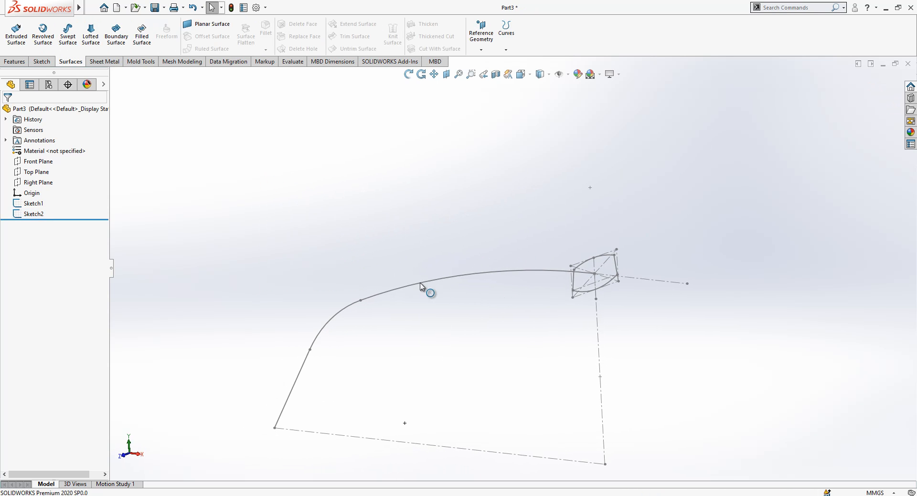
left_click(36, 173)
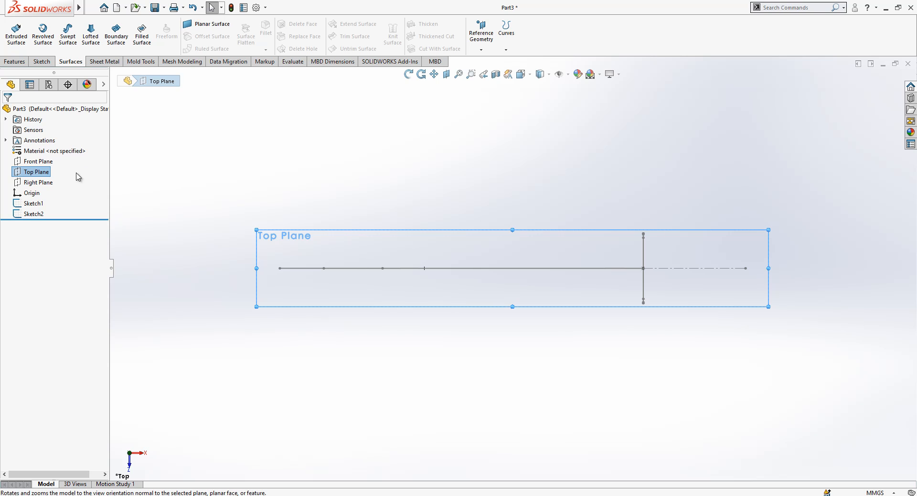
right_click(35, 173)
left_click(43, 157)
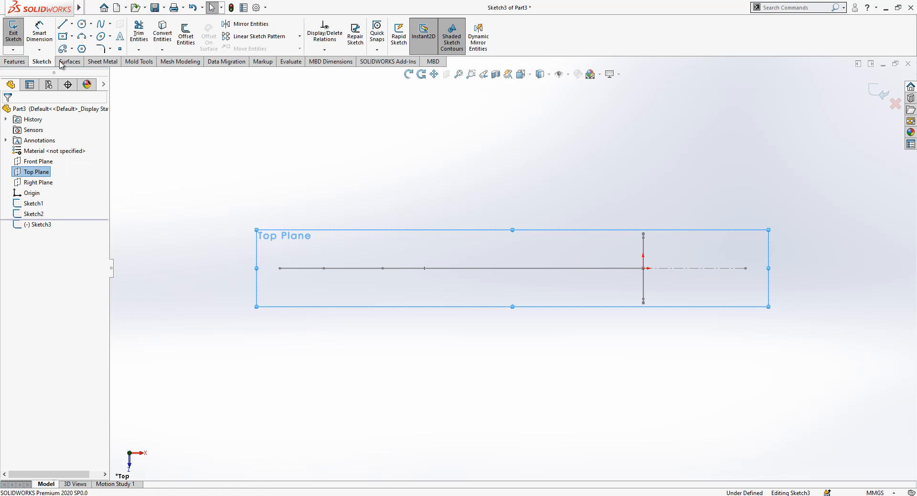
- Draw a center rectangle about 6.7 mm wide and 12.3 mm tall around the curved profile's far left end point
left_click(63, 38)
scroll(281, 254, "down", 2)
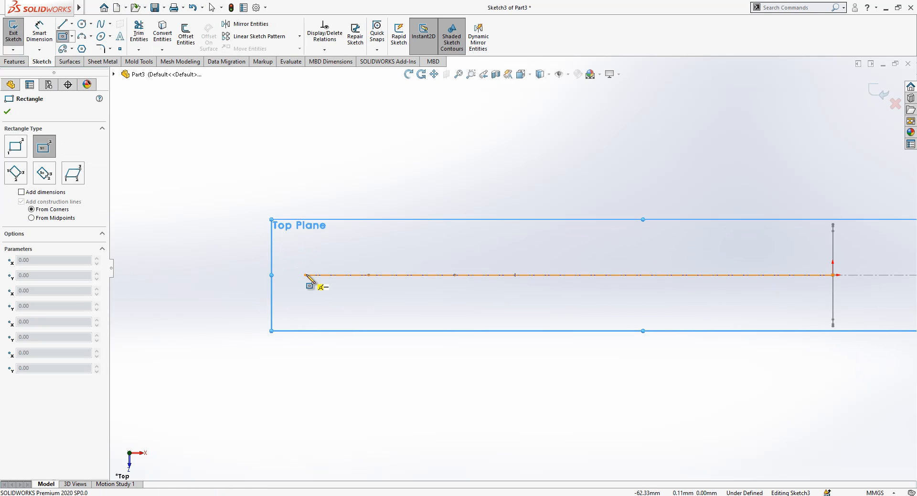
scroll(313, 268, "down", 2)
left_click(306, 275)
left_click(334, 228)
key("Escape")
- Make the rectangle's center point coincident with the curved profile's left end point
mouse_move(323, 280)
middle_mouse_down()
mouse_move(344, 223)
mouse_move(336, 233)
middle_mouse_up()
scroll(338, 234, "down", 1)
left_click_drag(329, 333, 278, 326)
left_click(337, 334, "ctrl")
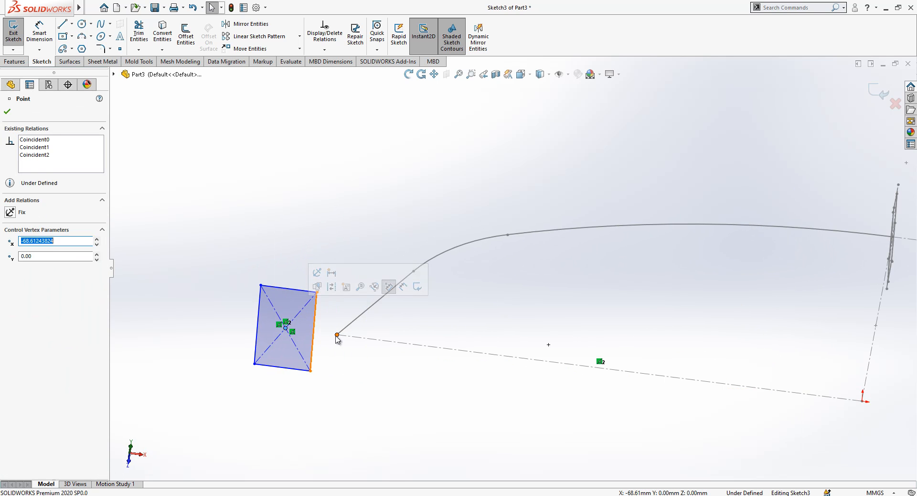
left_click(176, 340)
left_click(286, 329)
left_click(337, 335, "ctrl")
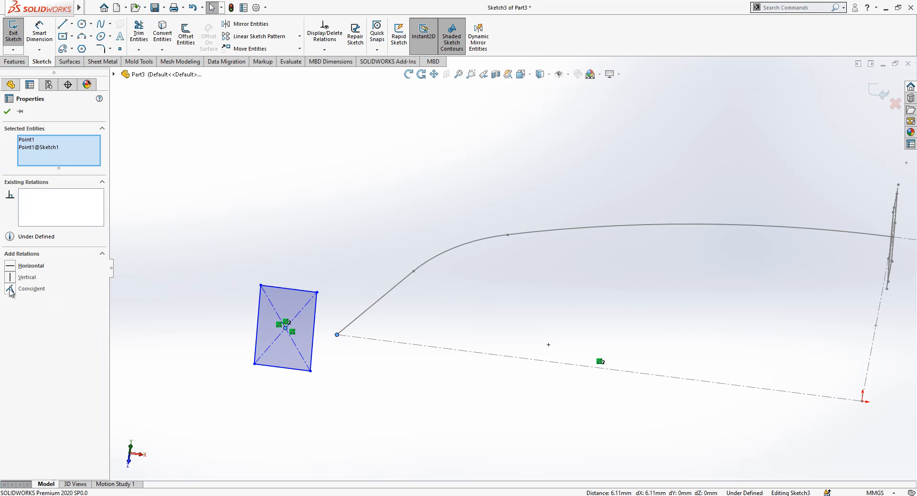
left_click(11, 288)
left_click(313, 205)
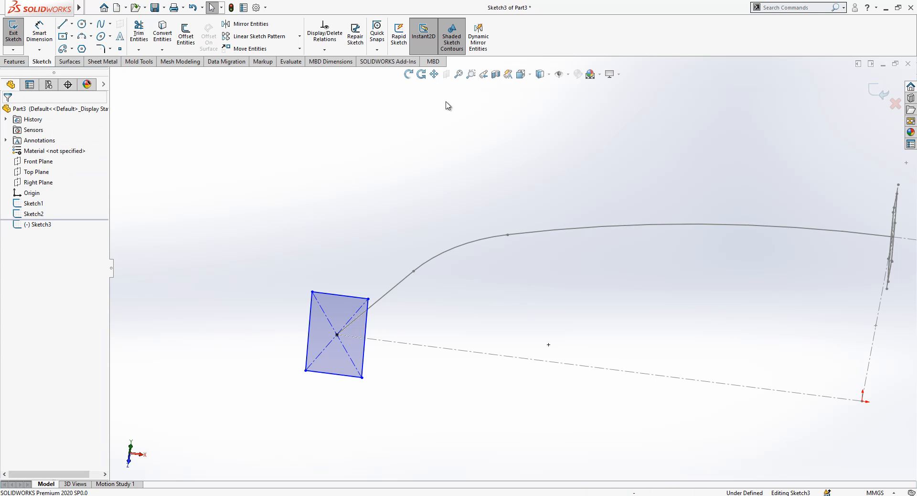
- Convert all four sides of the rectangle to construction geometry
left_click(523, 74)
left_click(368, 265)
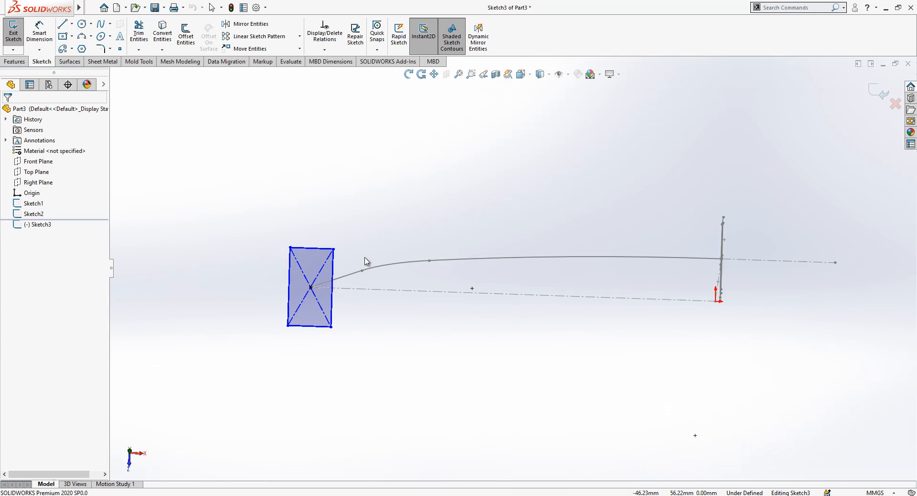
right_click(300, 234)
left_click(329, 242)
scroll(330, 245, "down", 1)
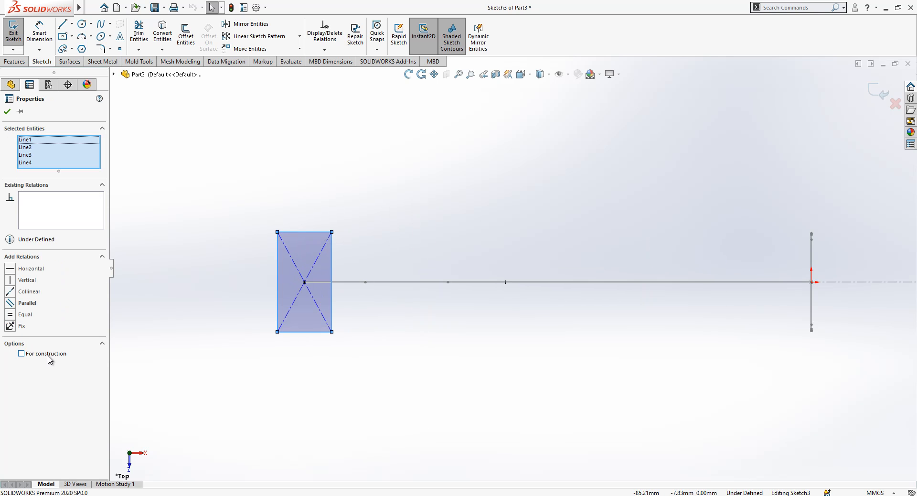
left_click(21, 354)
- Dimension the construction rectangle 16 mm tall and 9 mm wide
left_click(39, 33)
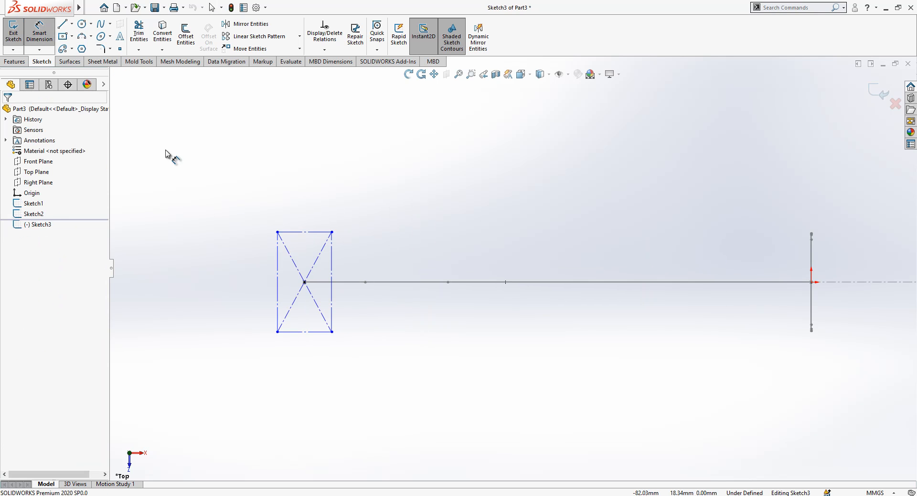
left_click(278, 257)
left_click(220, 265)
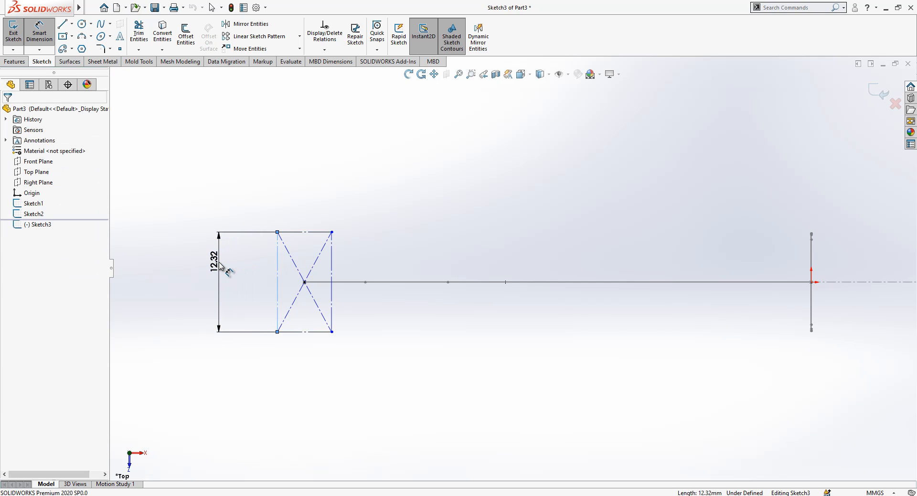
key("Return")
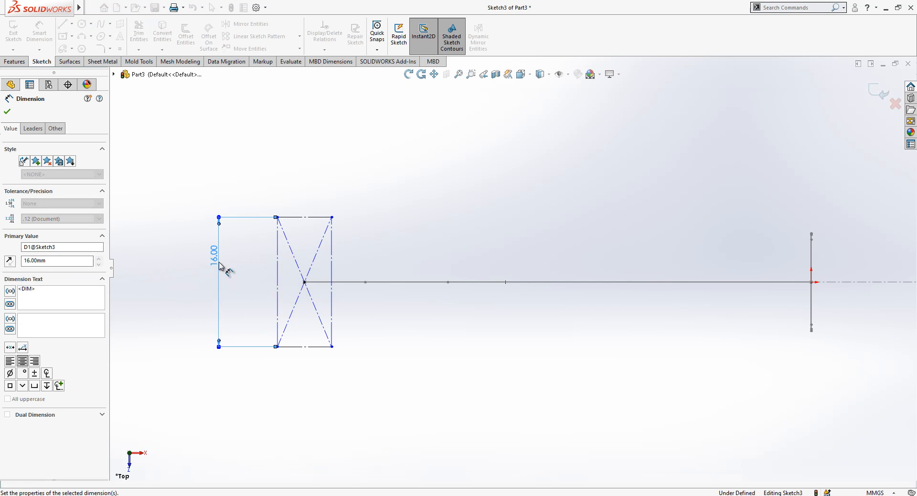
left_click(326, 218)
left_click(321, 187)
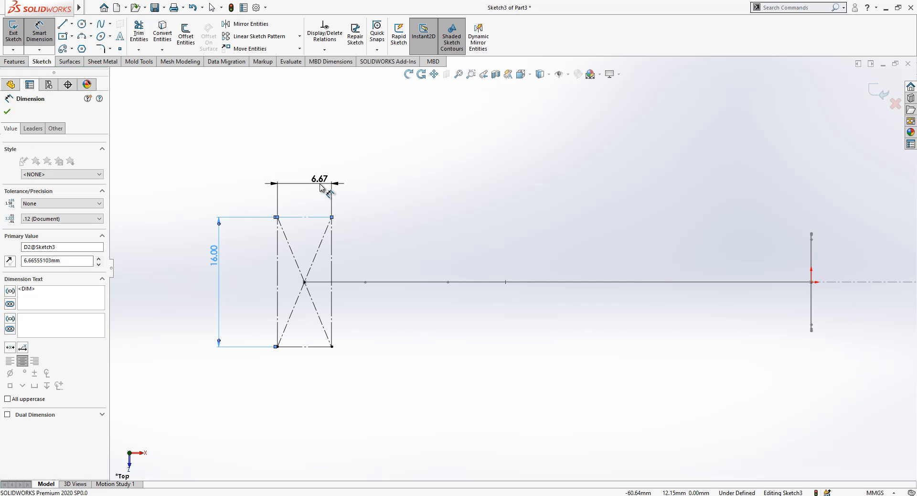
key("Return")
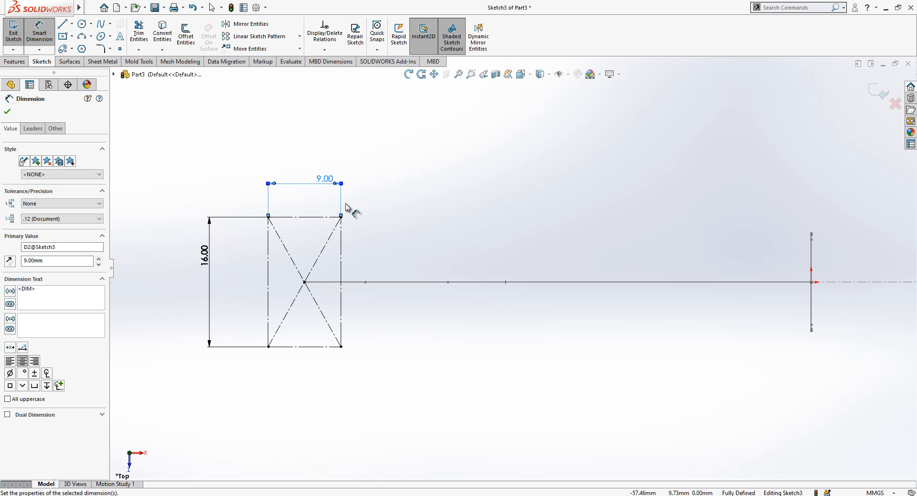
scroll(346, 206, "down", 1)
key("Escape")
- Draw a horizontal line about 5.8 mm long outward from the rectangle's left-side midpoint and convert it to construction geometry
left_click(66, 27)
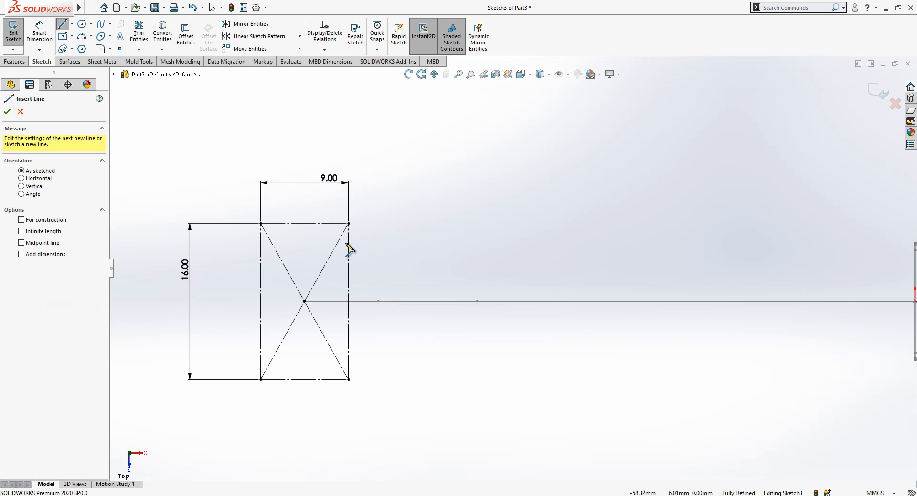
left_click(260, 301)
left_click(205, 301)
key("Escape")
left_click(226, 302)
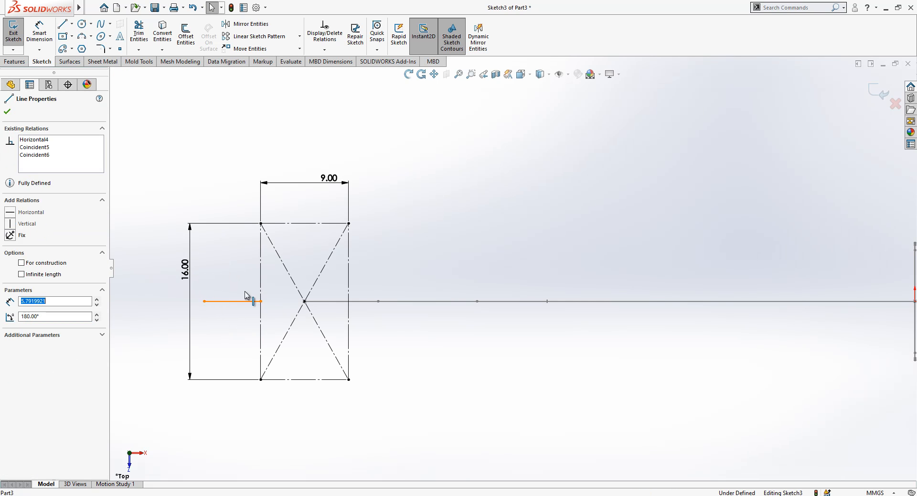
left_click(261, 275)
- Draw a slanted line about 7.4 mm long inward from the rectangle's upper right corner and mirror it about the horizontal construction line
scroll(219, 279, "down", 2)
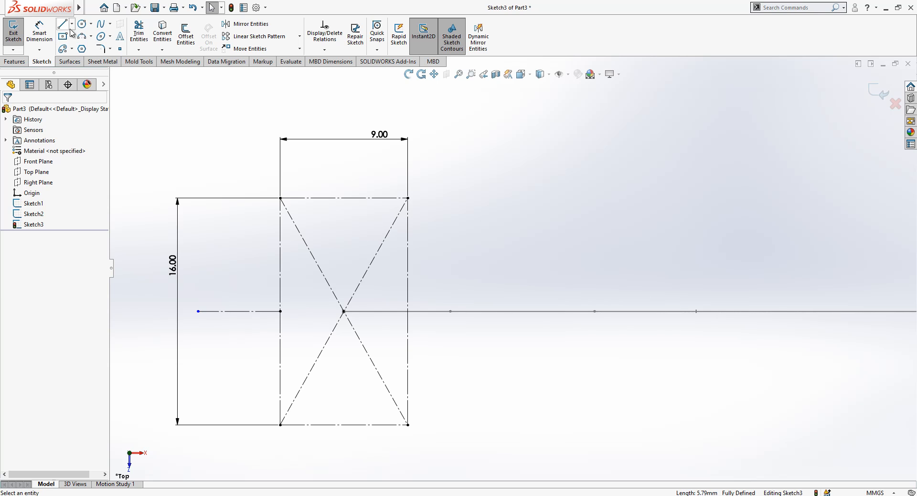
key("l")
left_click(408, 198)
left_click(304, 215)
key("Escape")
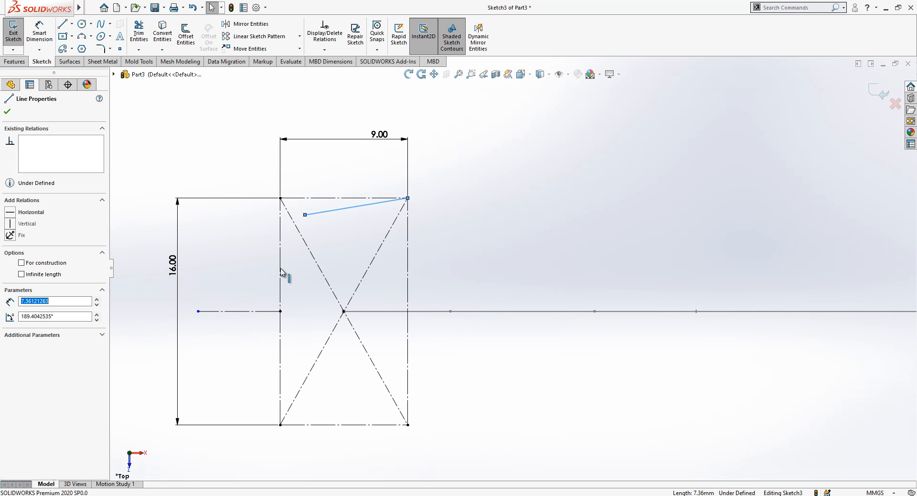
left_click(258, 311, "ctrl")
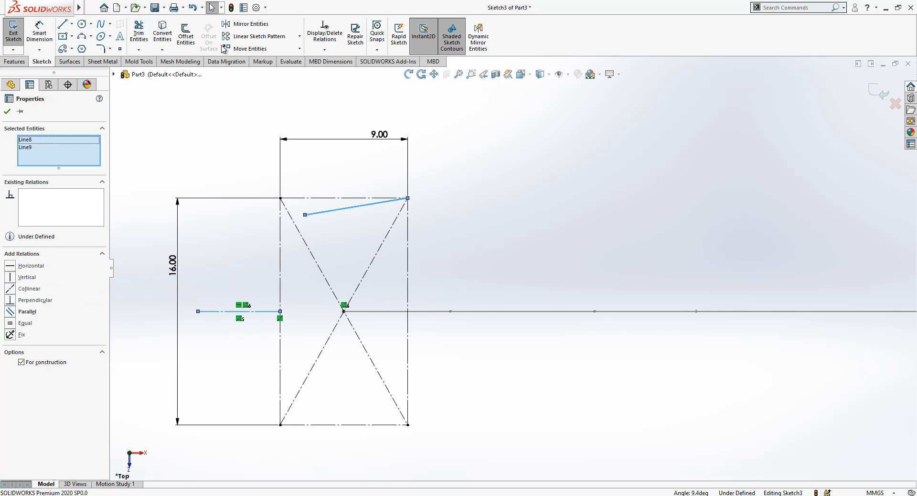
left_click(233, 25)
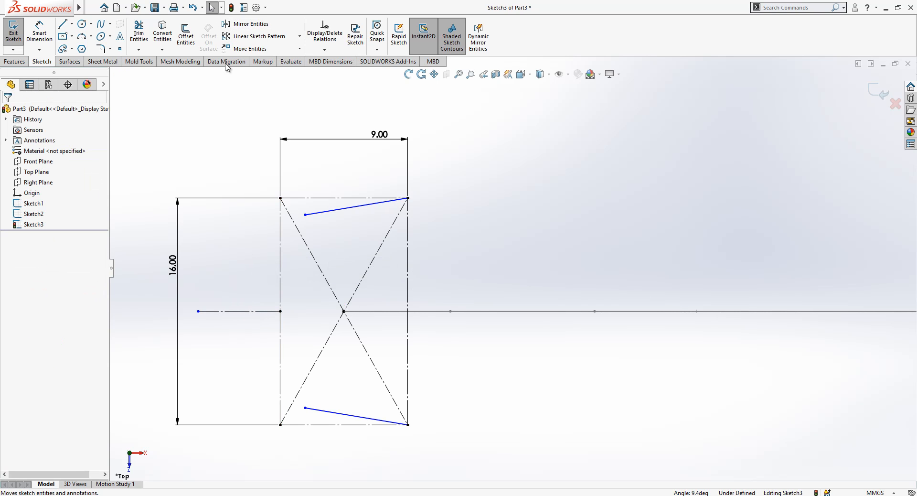
- Draw a three-point arc joining the slanted lines' free ends and make it tangent to the rectangle's left side
left_click(82, 37)
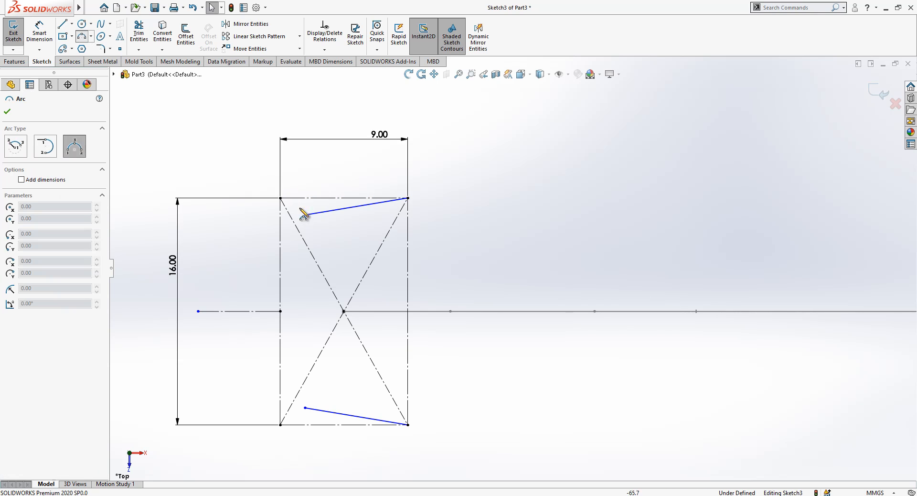
left_click(306, 215)
left_click(305, 408)
left_click(288, 287)
key("Escape")
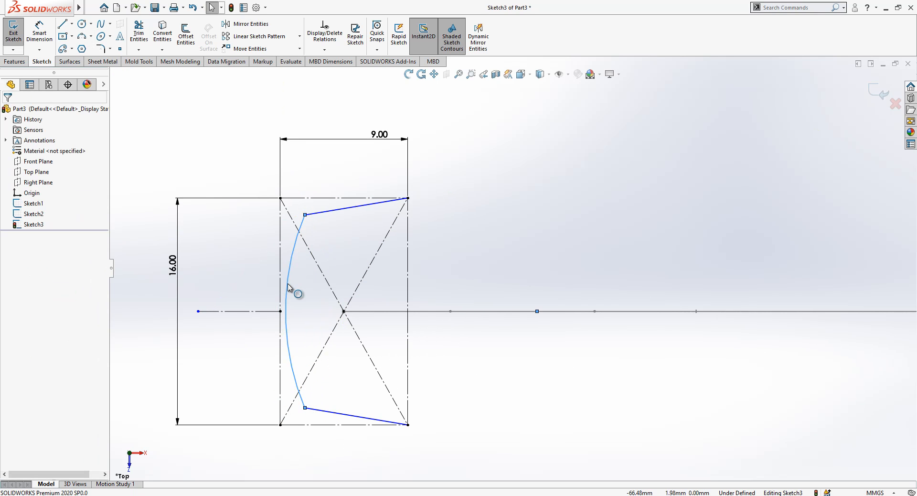
left_click(281, 279, "ctrl")
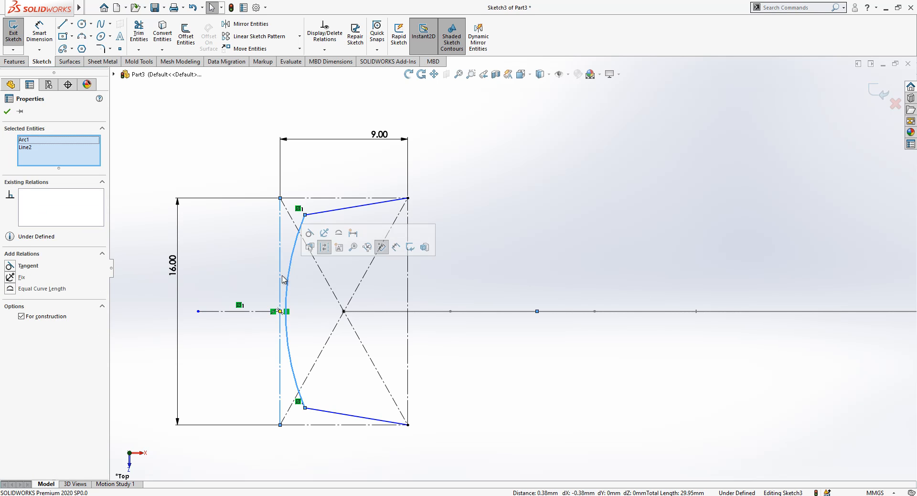
left_click(46, 268)
left_click(198, 240)
- Dimension the arc's upper endpoint 2 mm horizontally from the rectangle's left side
left_click(42, 36)
left_click(298, 214)
left_click(298, 198)
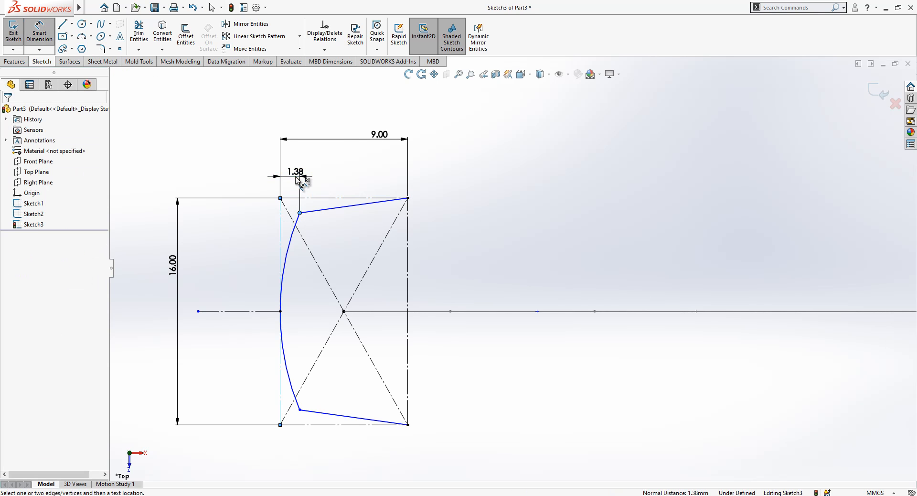
left_click(297, 174)
type("2")
key("Return")
key("Escape")
left_click_drag(309, 195, 309, 220)
- Set the angle between the two slanted lines to 20 degrees
left_click(42, 30)
left_click(339, 214)
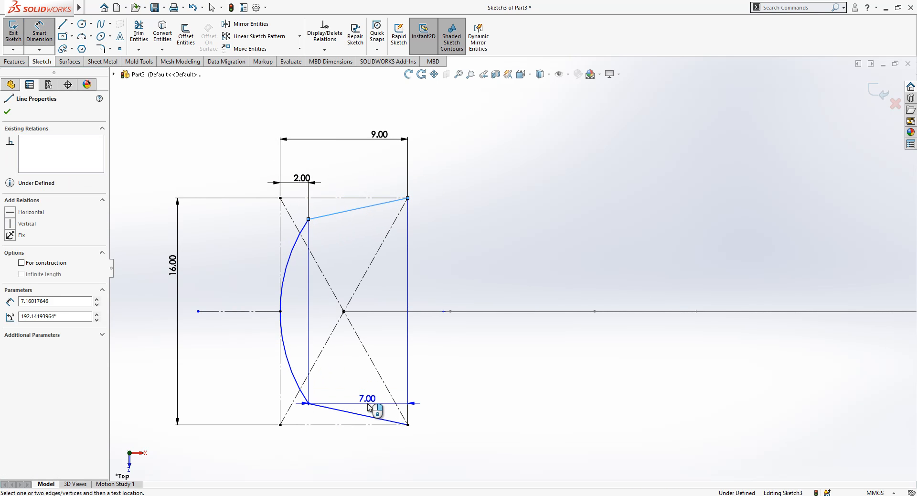
left_click(375, 417)
left_click(459, 392)
type("20")
key("Return")
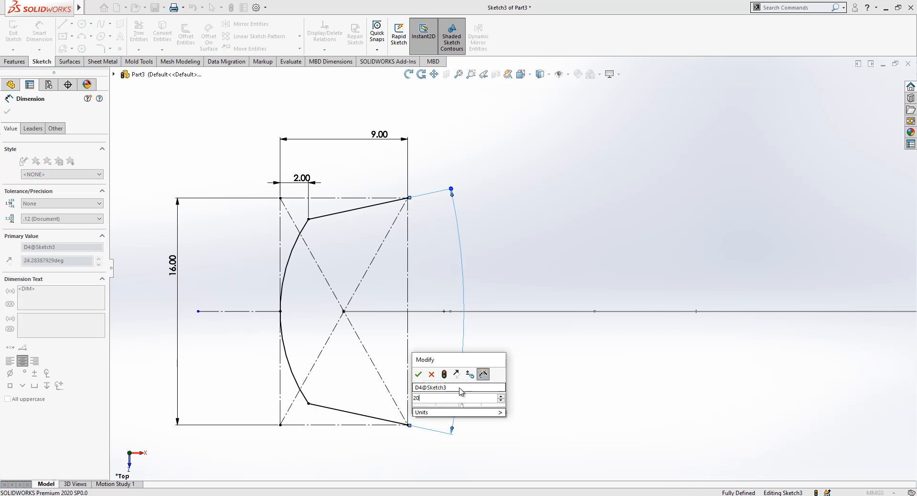
key("Escape")
- Draw a second three-point arc between the slanted lines near their right ends, with a radius of about 16.2 mm
scroll(492, 381, "down", 2)
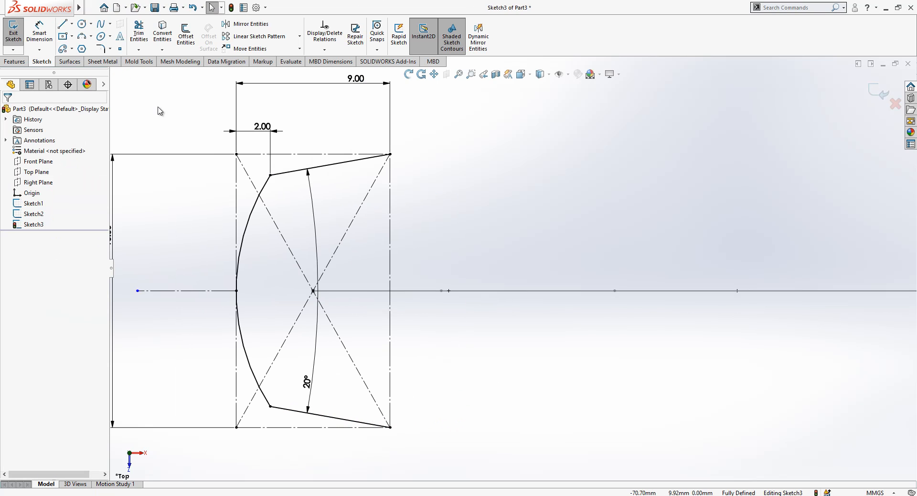
left_click(85, 38)
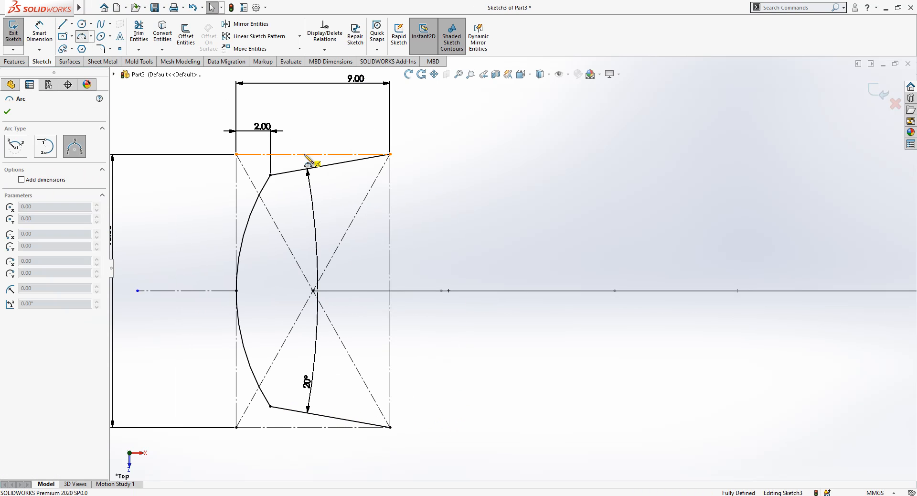
left_click(354, 422)
left_click(383, 345)
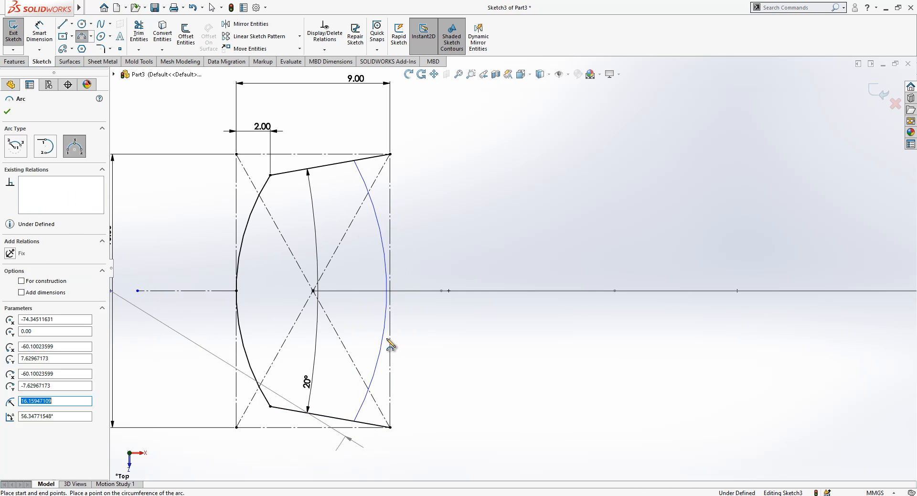
key("Escape")
- Make the second arc tangent to the rectangle's right side
left_click(384, 333)
left_click(391, 337, "ctrl")
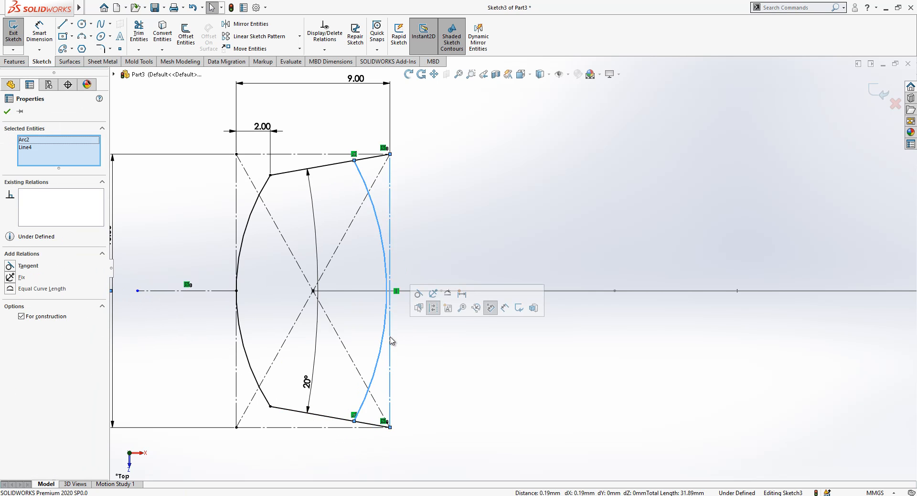
left_click(470, 336)
left_click_drag(407, 343, 377, 346)
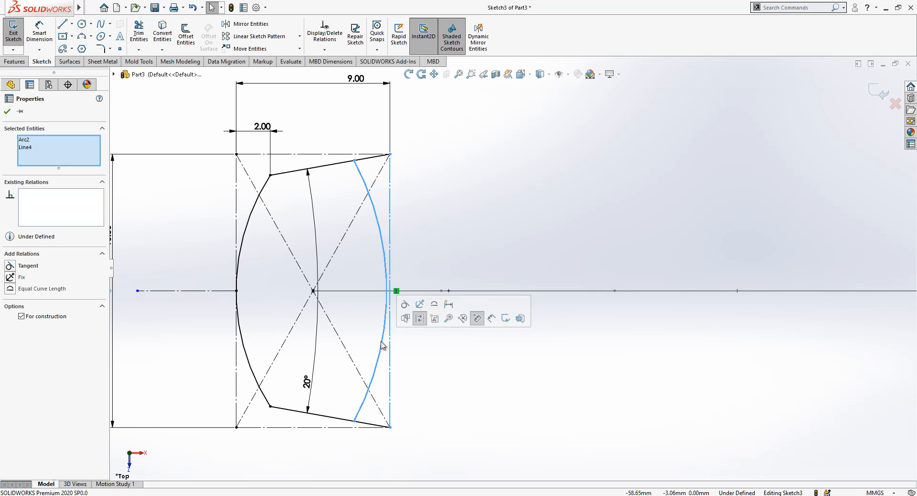
left_click(440, 370)
- Try to align the right arc's two endpoints vertically
mouse_move(358, 159)
left_mouse_down()
mouse_move(314, 170)
mouse_move(369, 179)
mouse_move(358, 164)
left_mouse_up()
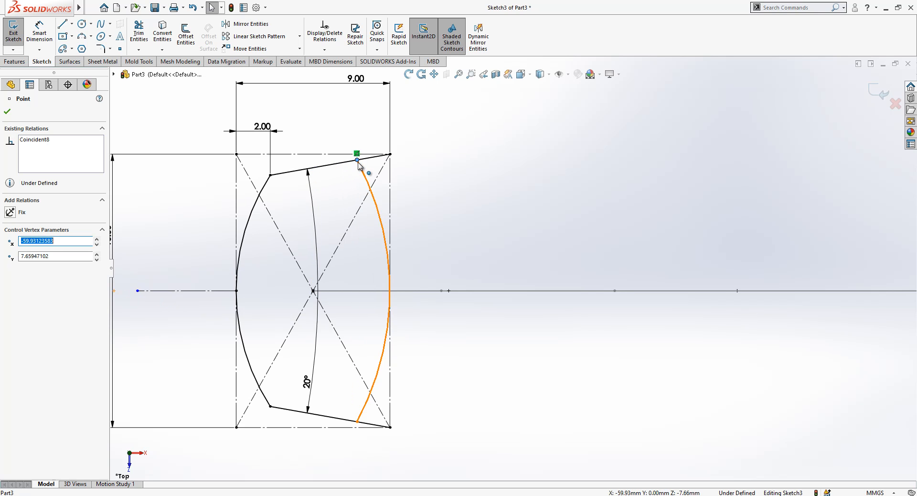
left_click(357, 422, "ctrl")
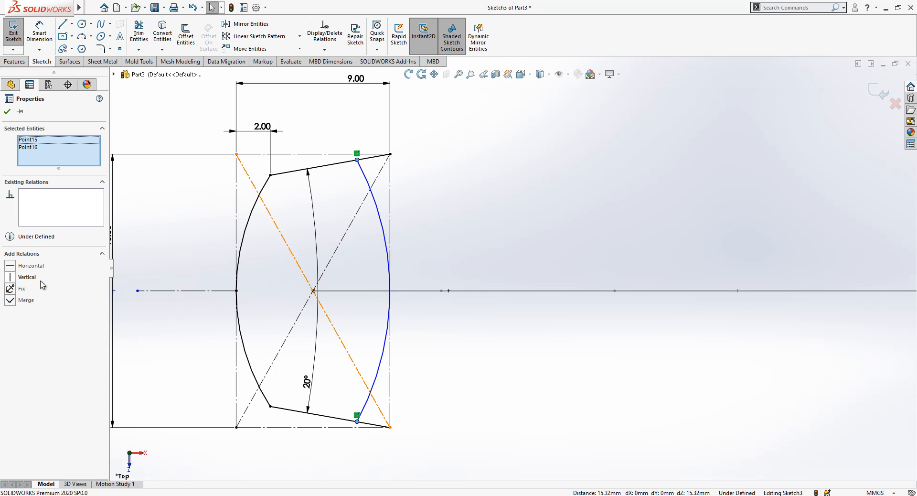
left_click(13, 301)
key("ctrl+z")
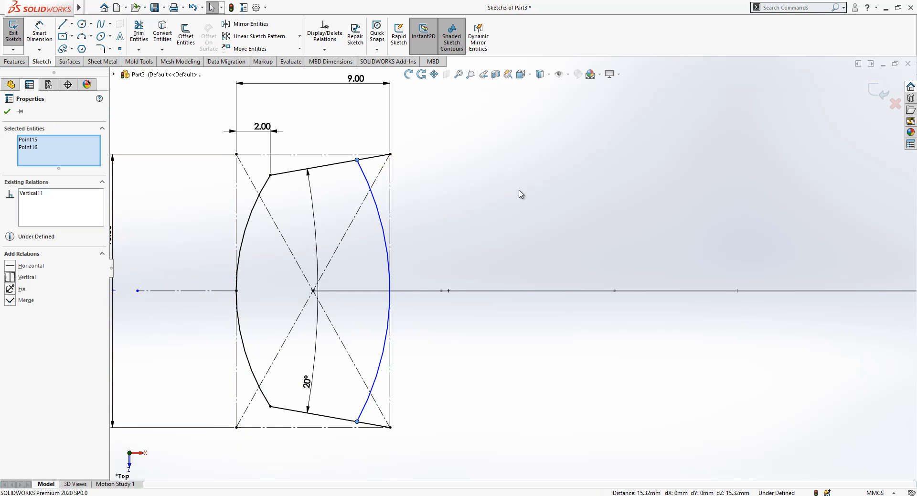
left_click(528, 195)
left_click(36, 31)
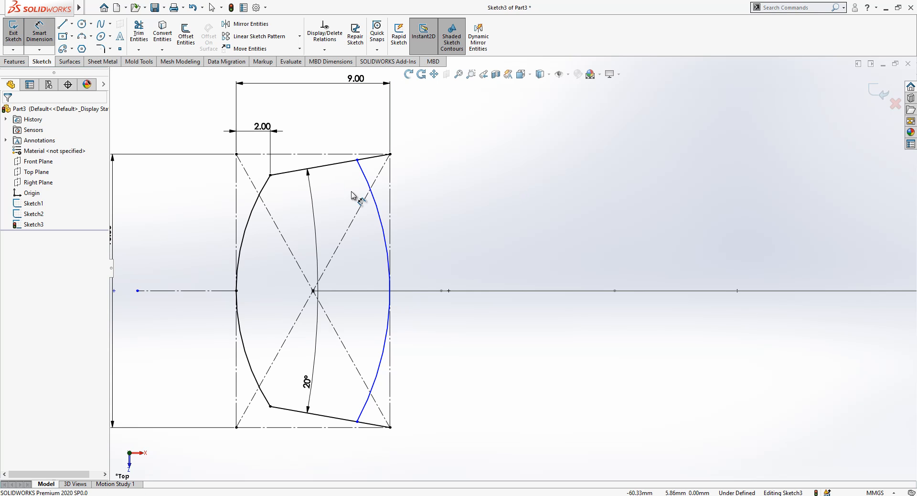
key("Escape")
left_click(378, 210)
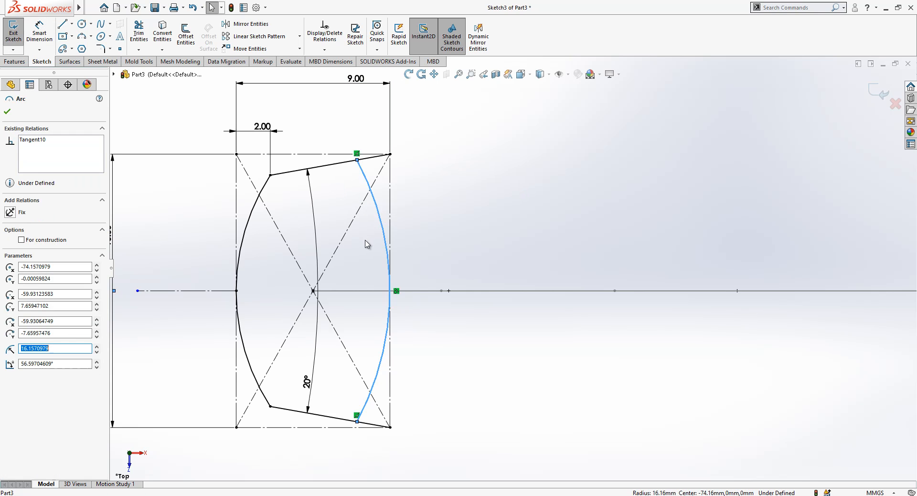
left_click(465, 240)
left_click(357, 160)
left_click(358, 241)
- Dimension the right arc with a radius of 16 mm
left_click(40, 32)
left_click(364, 185)
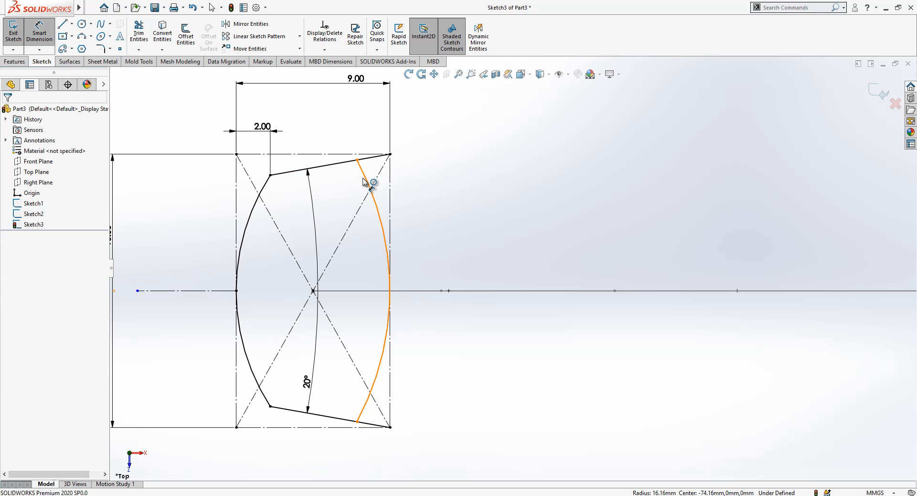
left_click(340, 199)
type("16")
key("Return")
key("Escape")
- Try to connect the right arc's two endpoints with a straight line
key("l")
left_click(358, 160)
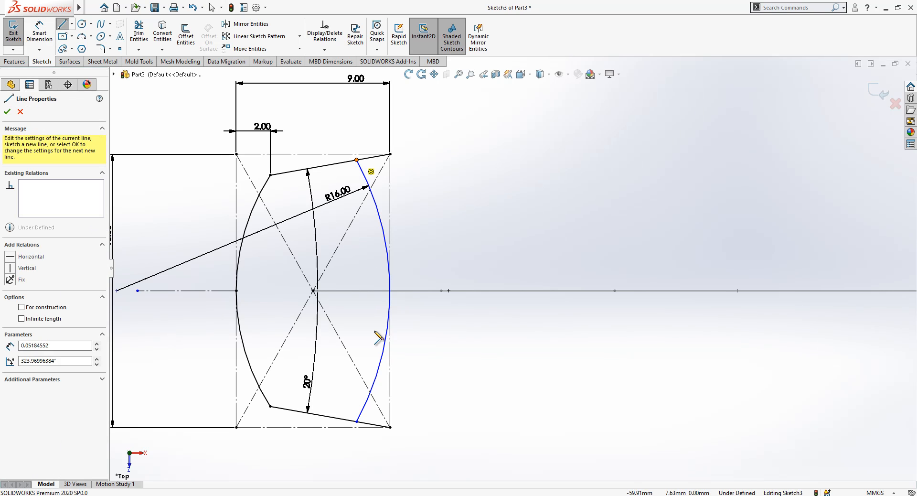
left_click(357, 422)
key("Escape")
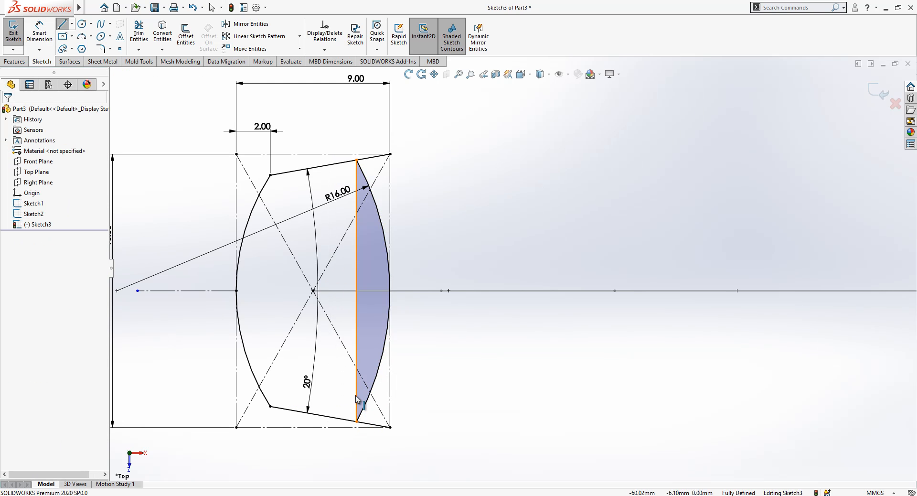
key("ctrl+z")
- Add a vertical relation between the right arc's upper and lower endpoints
left_click(356, 161)
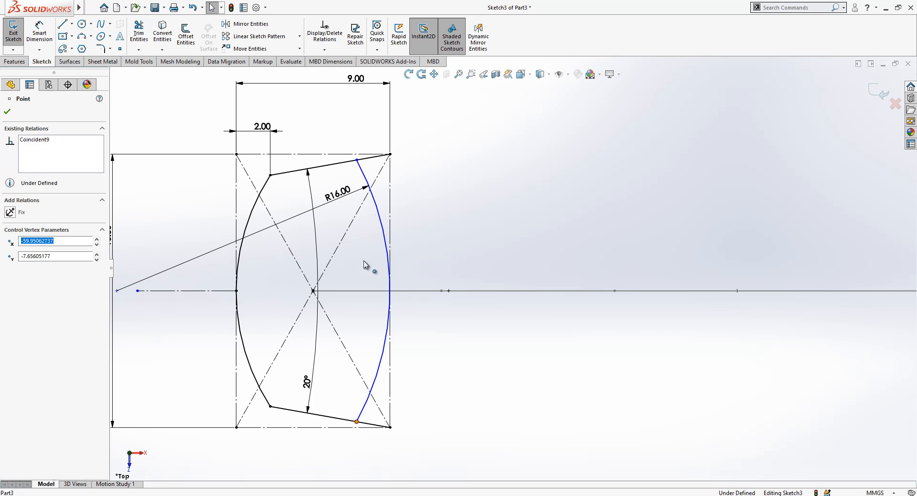
left_click(357, 162, "ctrl")
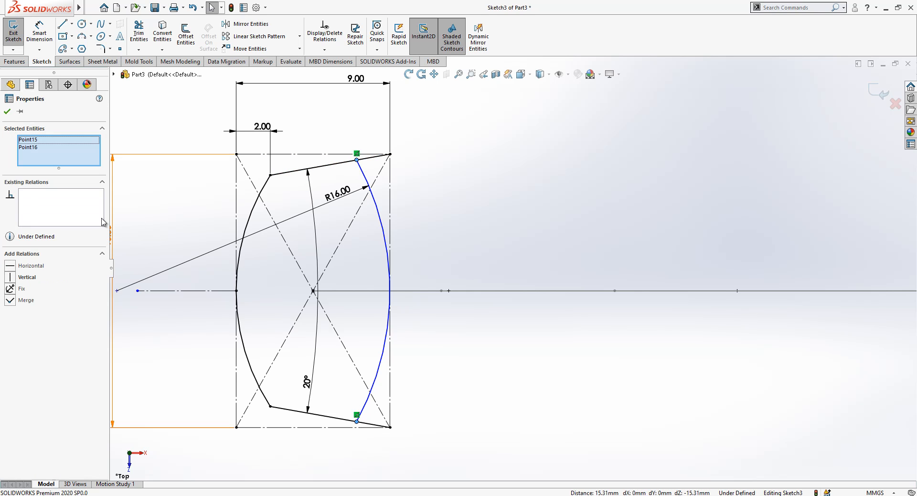
left_click(35, 280)
left_click(434, 195)
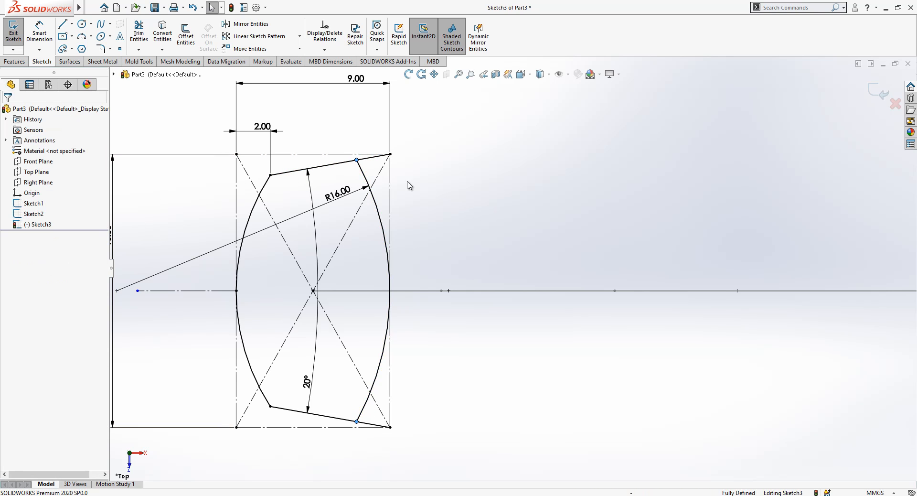
- Split the upper and lower slanted lines where they meet the right arc's endpoints
right_click(369, 164)
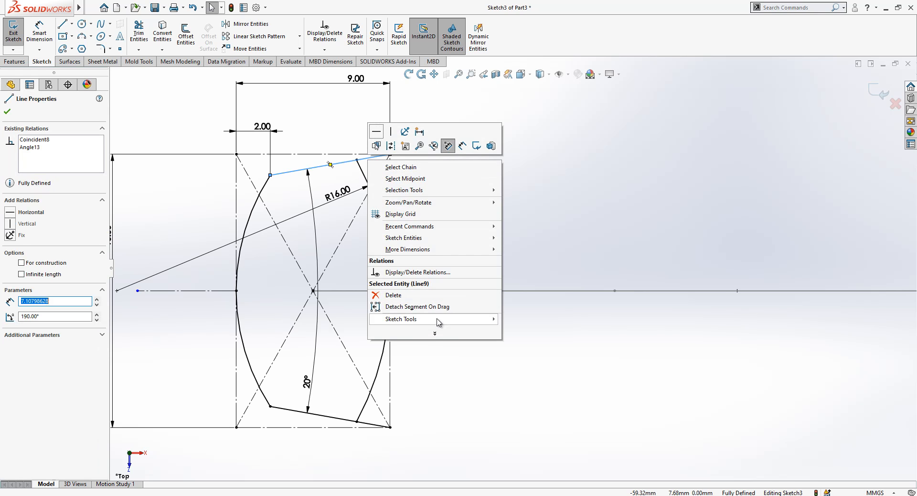
mouse_move(433, 319)
left_click(533, 468)
scroll(335, 158, "down", 2)
scroll(473, 286, "up", 2)
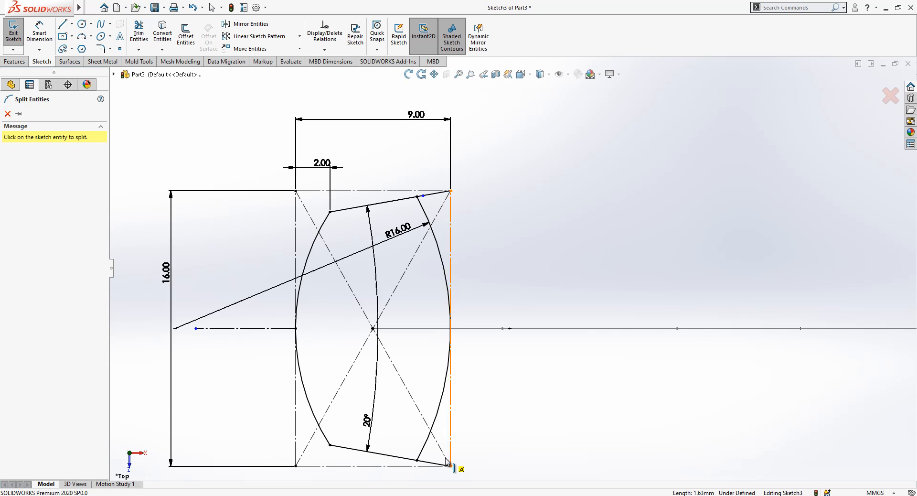
scroll(458, 461, "down", 2)
left_click(399, 438)
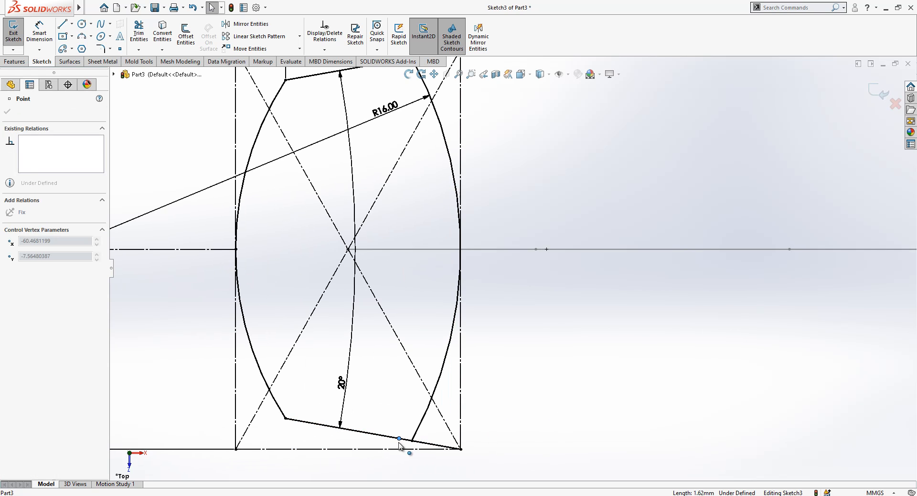
scroll(411, 334, "up", 2)
scroll(488, 164, "down", 2)
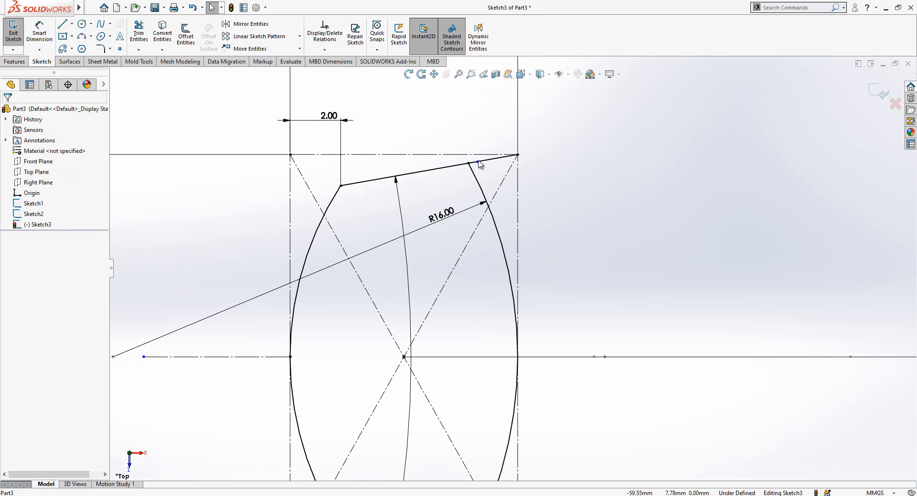
left_click(464, 164)
key("Escape")
- Convert the slanted-line segments outside the right arc to construction geometry and exit the sketch
left_click(493, 160)
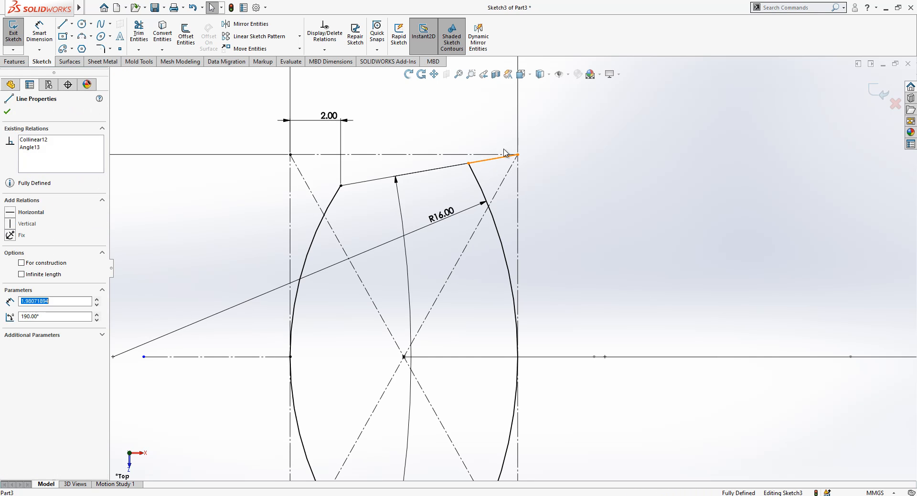
left_click(524, 134)
scroll(463, 339, "up", 3)
scroll(496, 411, "down", 2)
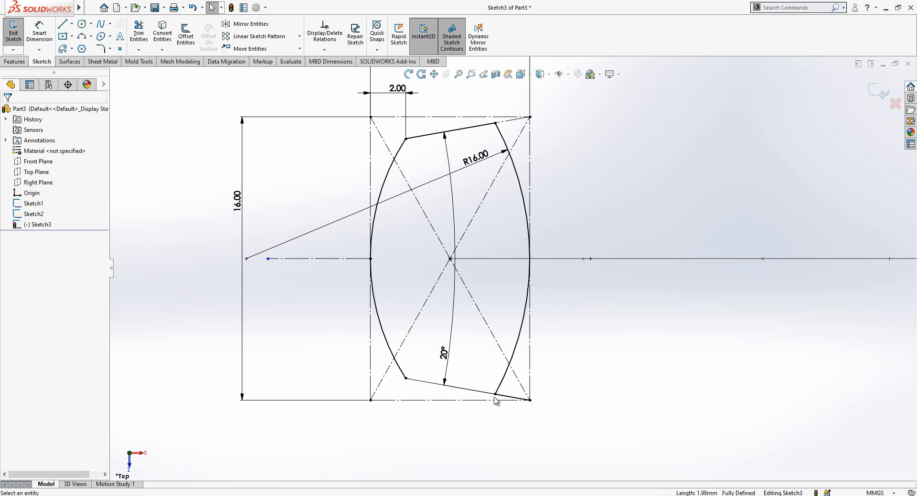
left_click(512, 396)
left_click(555, 372)
scroll(414, 343, "up", 2)
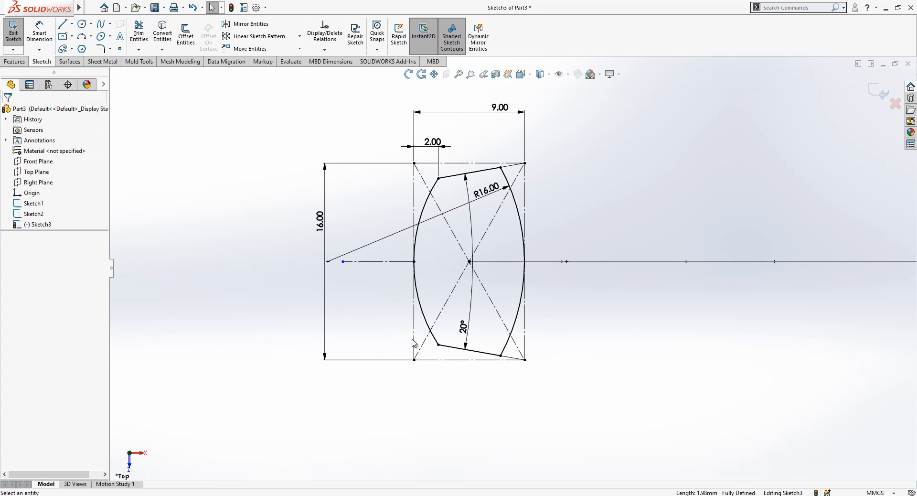
left_click(876, 93)
- Examine in 3D how the curved profile, cross-section and end outline are placed relative to the Front Plane
scroll(236, 244, "up", 5)
left_click(273, 250)
scroll(274, 250, "up", 1)
scroll(668, 299, "down", 2)
mouse_move(749, 297)
middle_mouse_down()
mouse_move(727, 201)
mouse_move(766, 102)
mouse_move(706, 96)
mouse_move(743, 153)
mouse_move(740, 177)
mouse_move(615, 147)
mouse_move(629, 203)
mouse_move(615, 86)
mouse_move(581, 85)
middle_mouse_up()
mouse_move(705, 173)
middle_mouse_down()
mouse_move(637, 166)
mouse_move(670, 254)
mouse_move(660, 258)
middle_mouse_up()
left_click(26, 162)
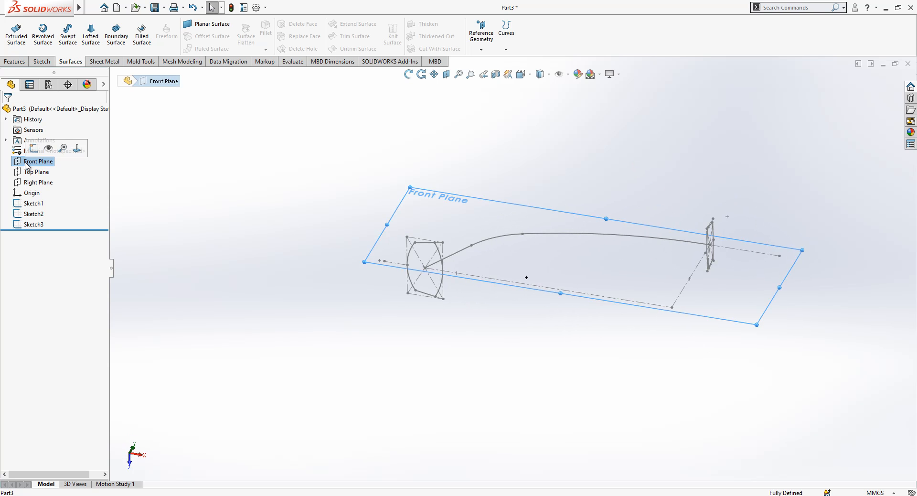
mouse_move(253, 201)
middle_mouse_down()
mouse_move(564, 285)
mouse_move(485, 242)
middle_mouse_up()
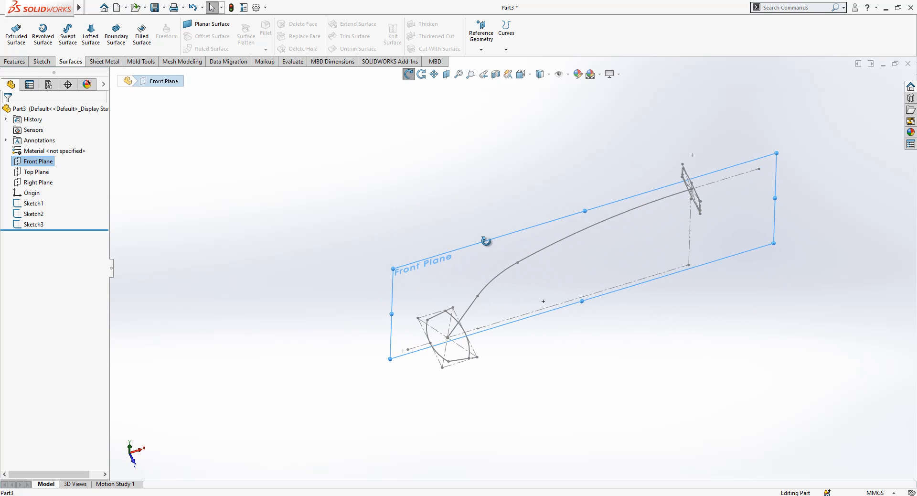
- In a new Top Plane sketch, draw a three-point arc of about 262 mm radius from the end outline's lower-left corner to the cross-section's lower end
left_click(31, 173)
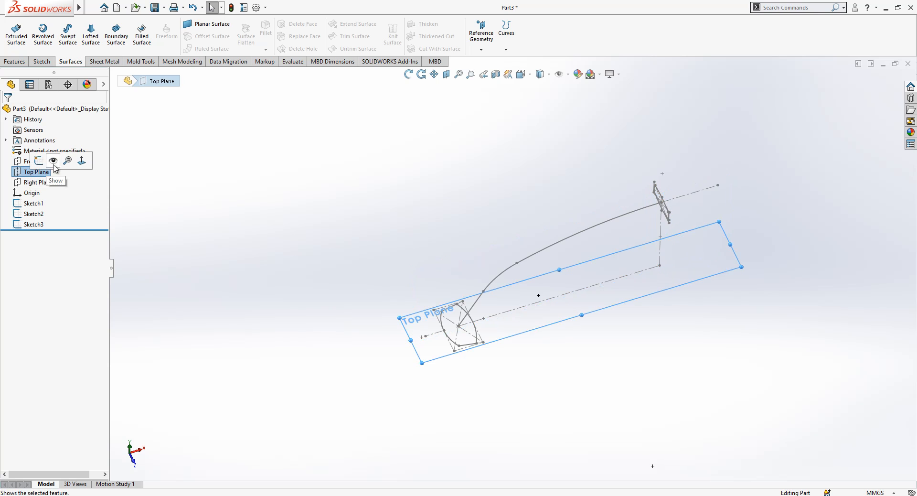
left_click(82, 160)
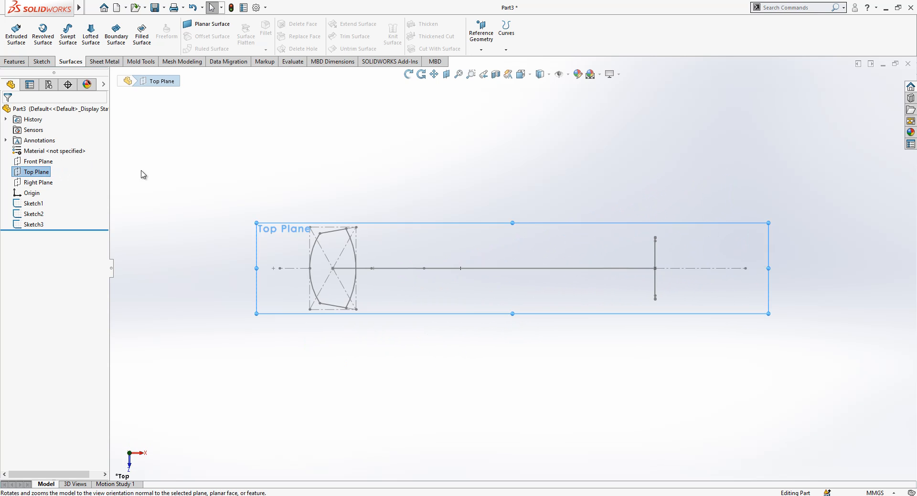
left_click(44, 62)
left_click(13, 28)
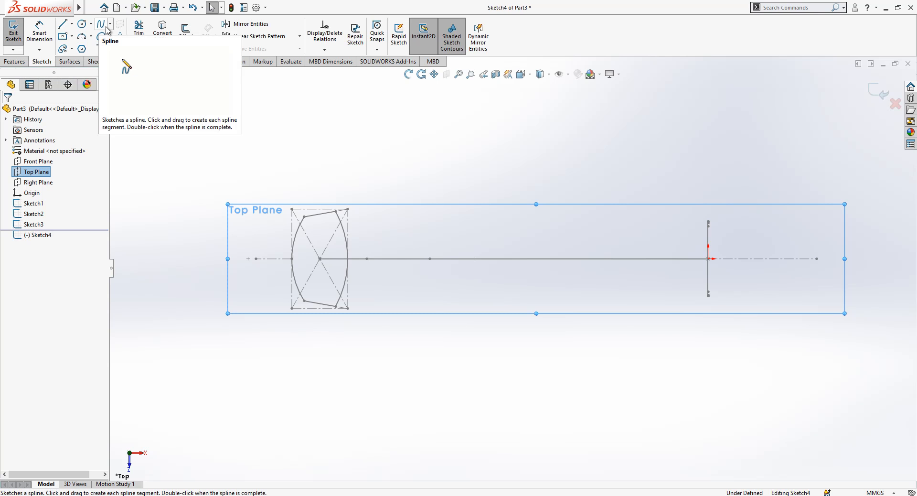
left_click(82, 37)
left_click(305, 301)
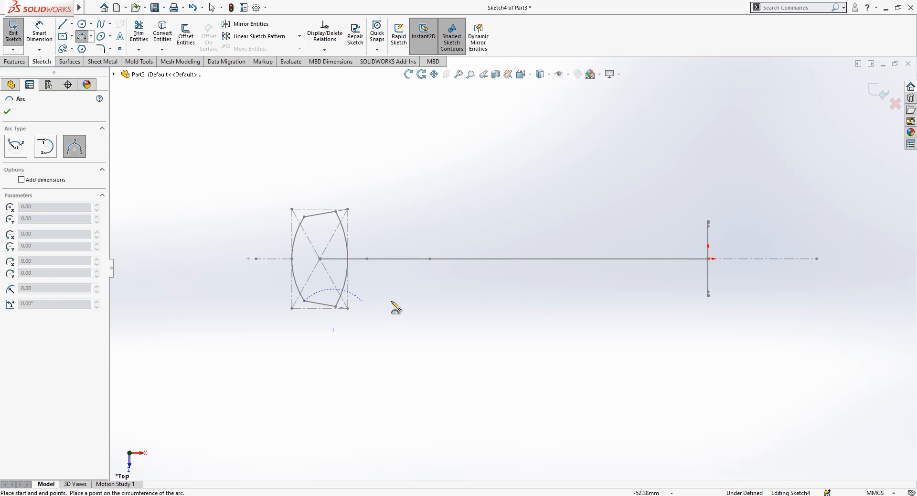
left_click(711, 296)
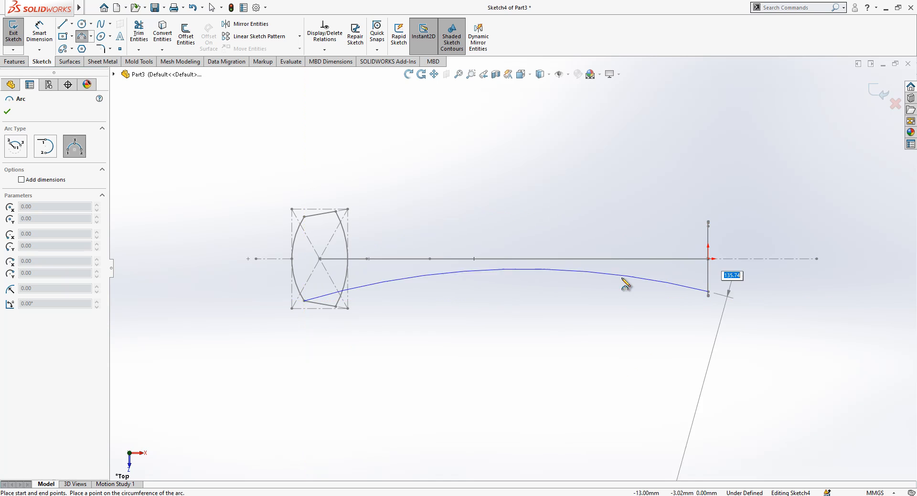
left_click(575, 289)
mouse_move(575, 288)
middle_mouse_down()
mouse_move(636, 272)
mouse_move(624, 240)
mouse_move(639, 216)
middle_mouse_up()
key("Escape")
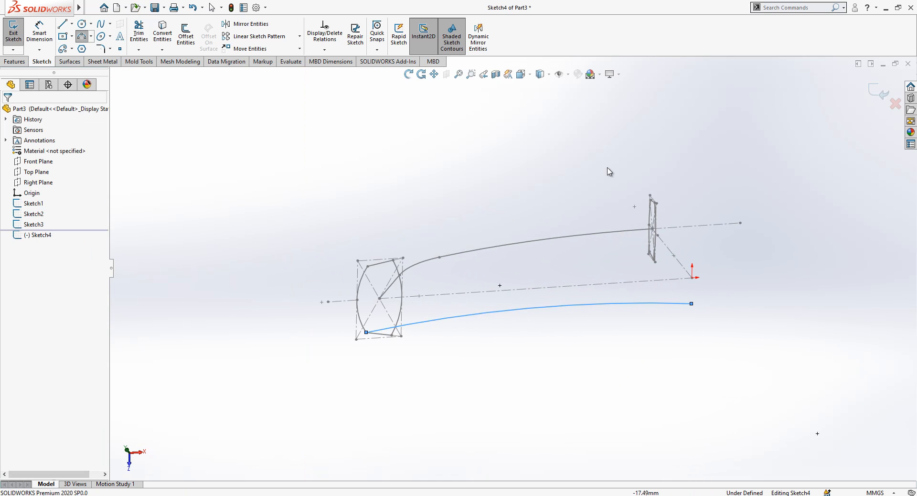
- Sketch a horizontal construction line about 6.5 mm long to the right of the origin
right_click_drag(692, 144, 575, 141)
scroll(688, 295, "down", 1)
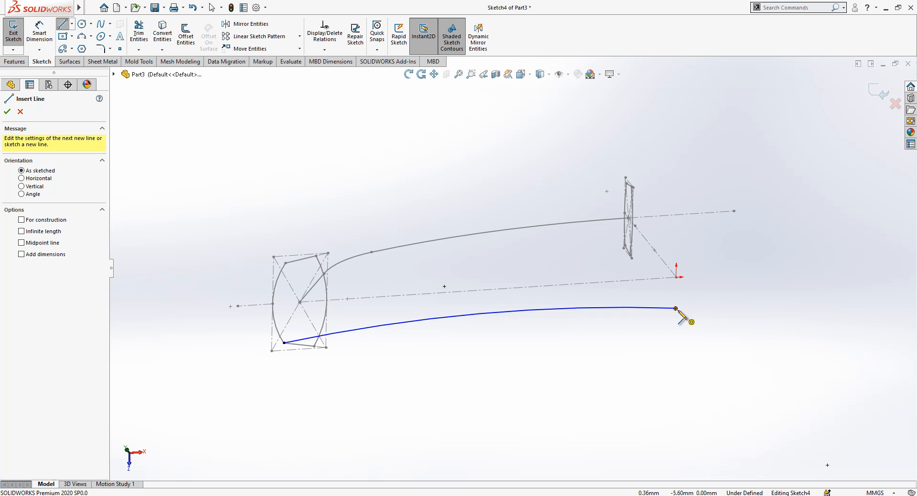
left_click(749, 253)
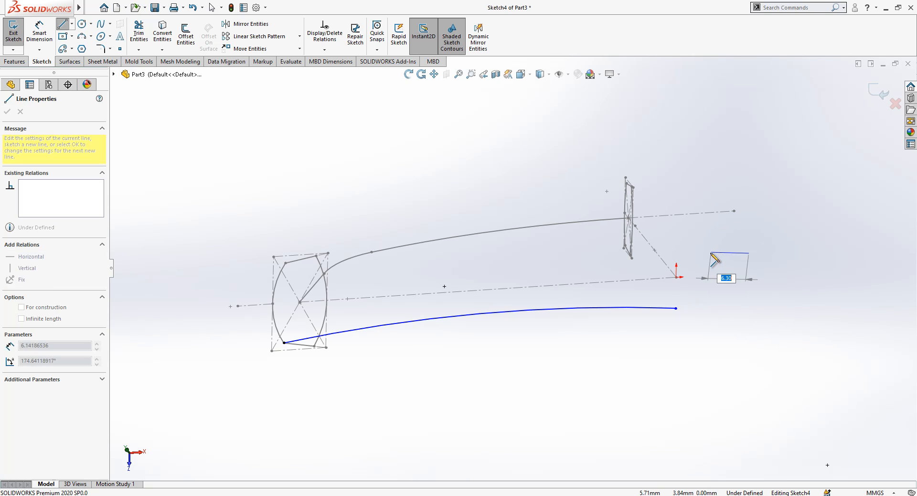
key("Escape")
left_click(733, 254)
left_click(773, 226)
- Make the construction line's left endpoint coincident with the upper front corner of the Right Plane cross-section
mouse_move(687, 260)
middle_mouse_down()
mouse_move(711, 247)
mouse_move(651, 182)
mouse_move(664, 365)
middle_mouse_up()
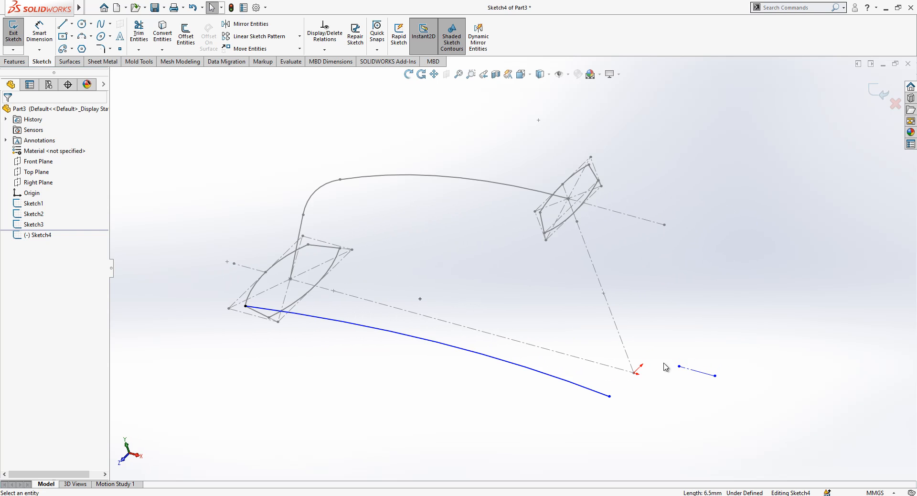
left_click(679, 367)
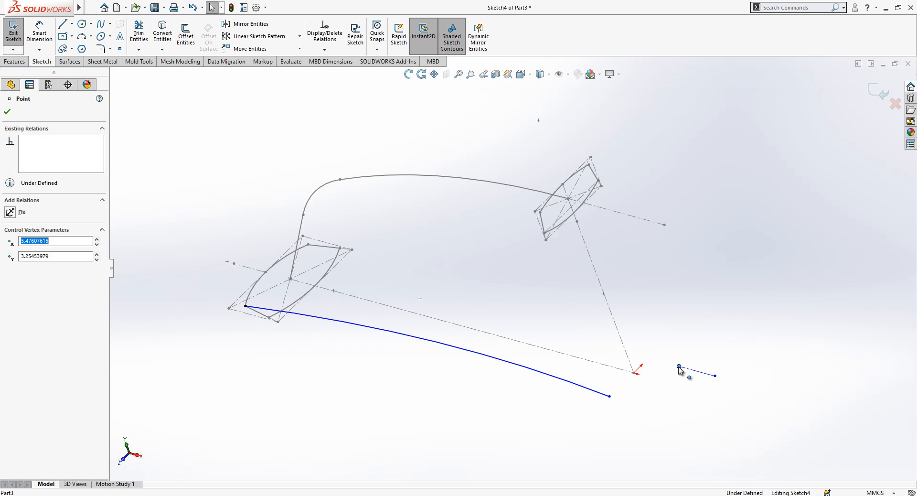
left_click(540, 213, "ctrl")
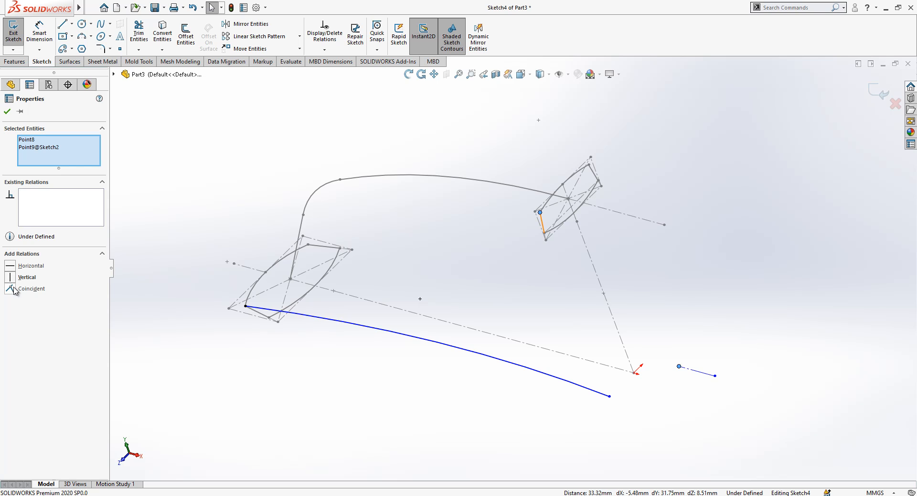
left_click(604, 409)
- Make the long arc tangent to the construction line and merge its free end with the line's left endpoint
left_click(597, 396)
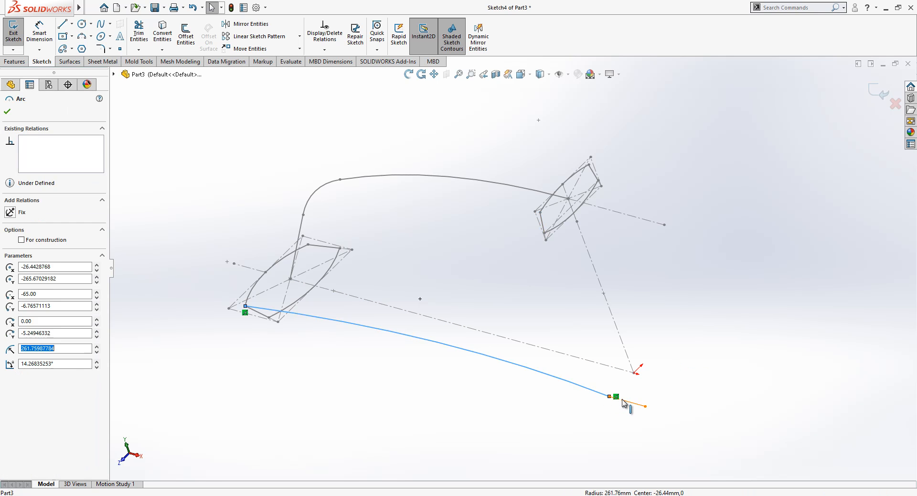
left_click(627, 402, "ctrl")
left_click(27, 266)
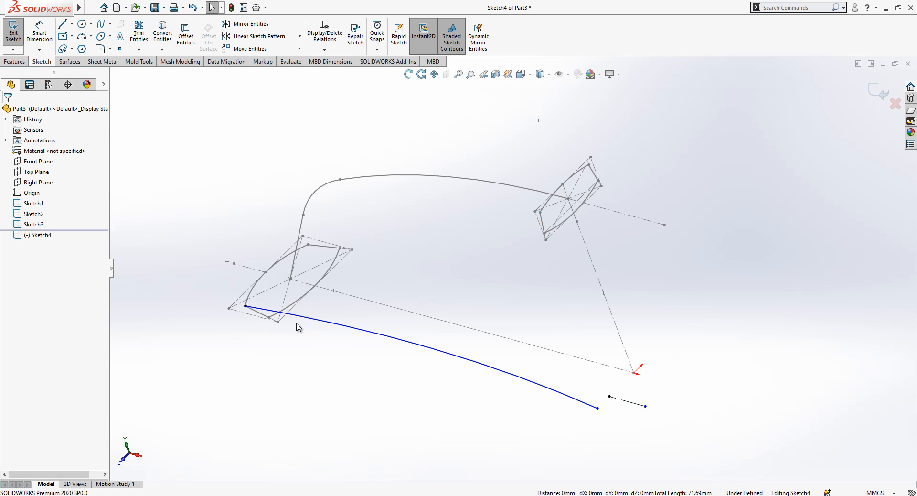
left_click(598, 408)
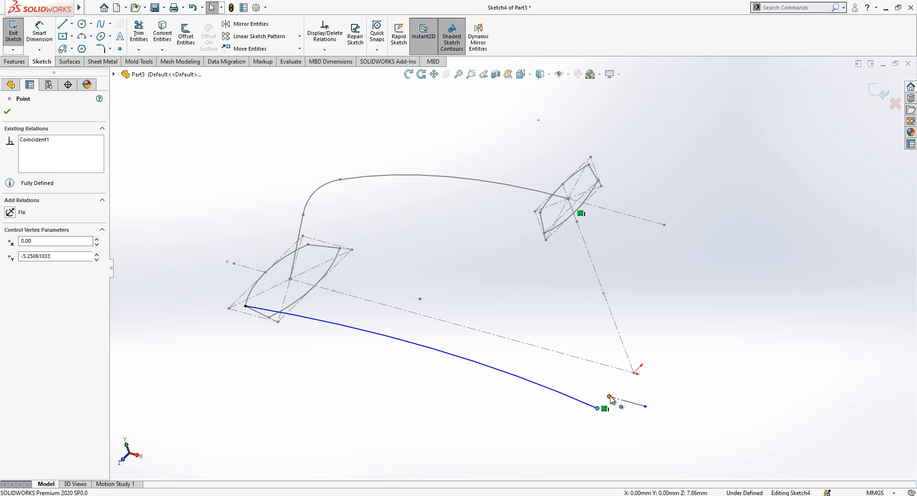
left_click(610, 396, "ctrl")
left_click(27, 301)
- Exit the sketch and, in a new Top Plane sketch, draw a horizontal line about 7.4 mm long below the existing construction line
mouse_move(467, 424)
middle_mouse_down()
mouse_move(399, 287)
mouse_move(474, 396)
mouse_move(463, 380)
middle_mouse_up()
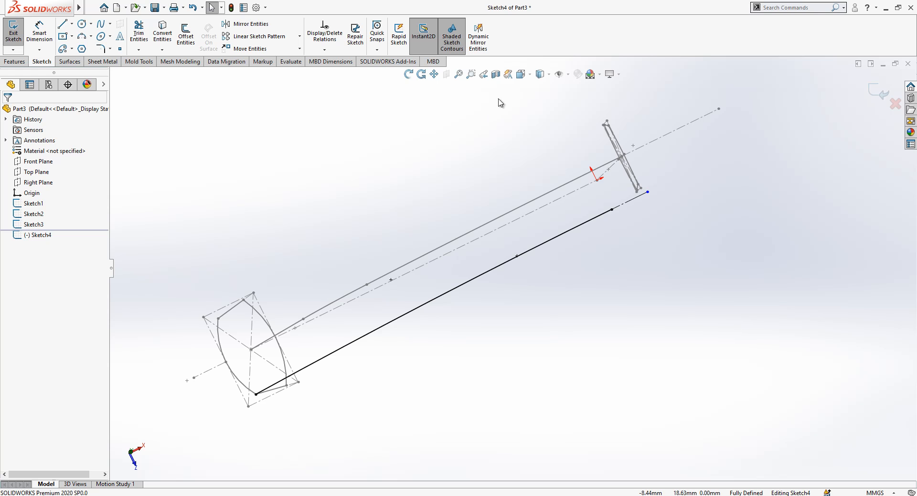
left_click(521, 75)
left_click(385, 313)
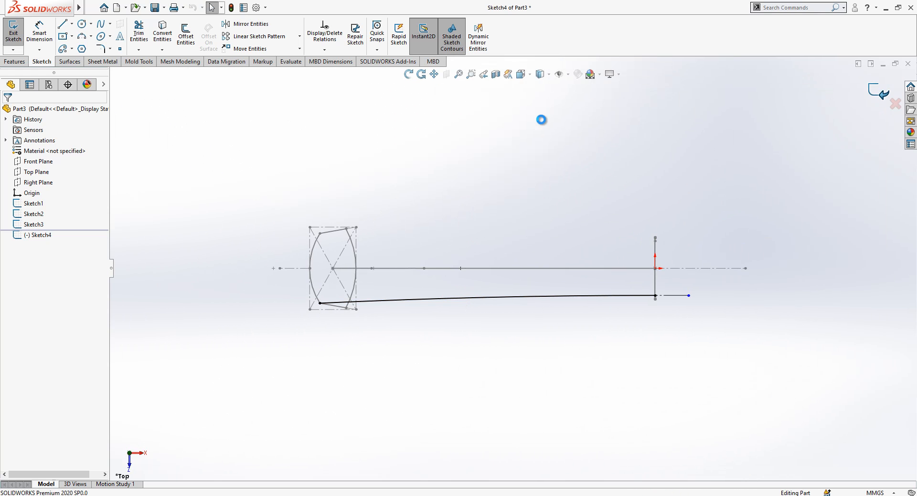
left_click(40, 172)
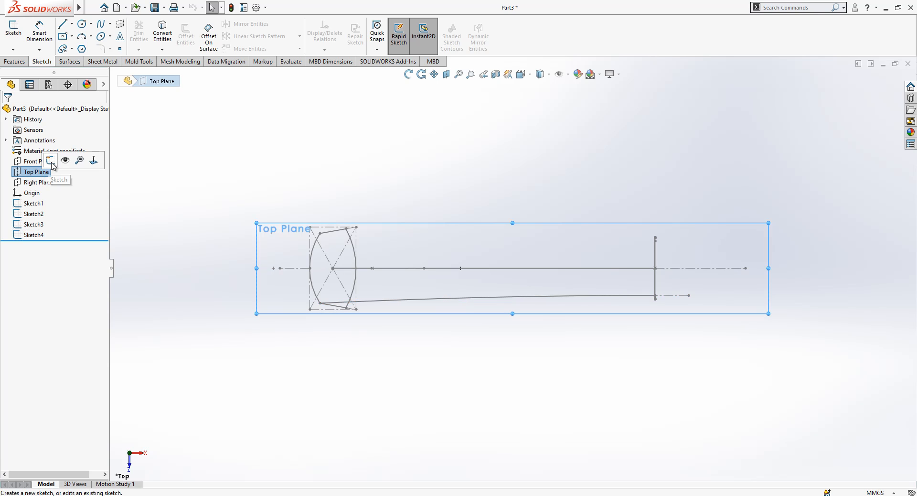
left_click(52, 159)
left_click(82, 39)
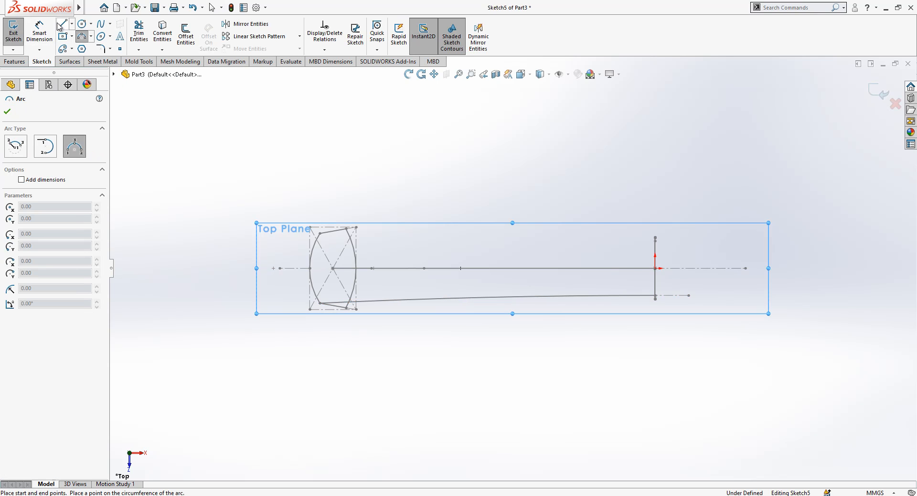
left_click(58, 24)
mouse_move(670, 315)
middle_mouse_down()
mouse_move(666, 293)
mouse_move(706, 313)
middle_mouse_up()
left_click(689, 327)
left_click(638, 327)
key("Escape")
- Make the new line's left endpoint coincident with the lower front corner of the Right Plane cross-section
left_click(637, 328)
mouse_move(541, 295)
middle_mouse_down()
mouse_move(578, 309)
mouse_move(537, 246)
mouse_move(539, 262)
middle_mouse_up()
left_click(541, 279)
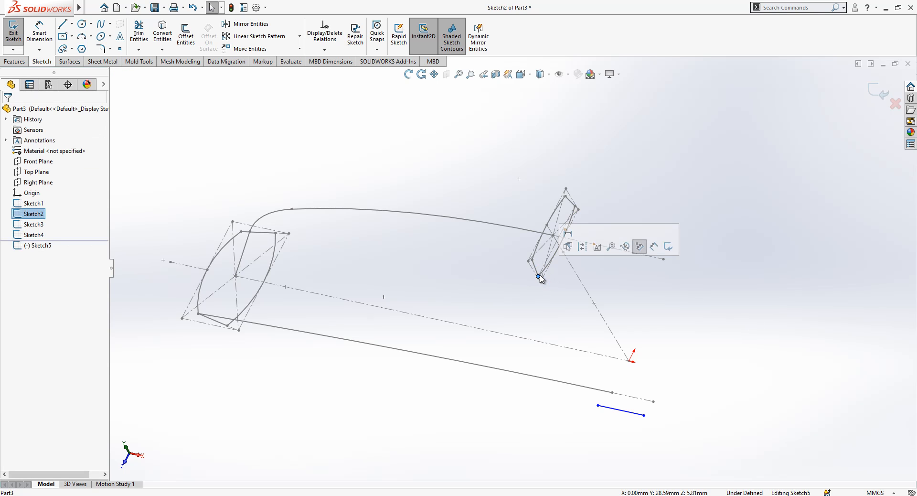
left_click(598, 406)
left_click(30, 289)
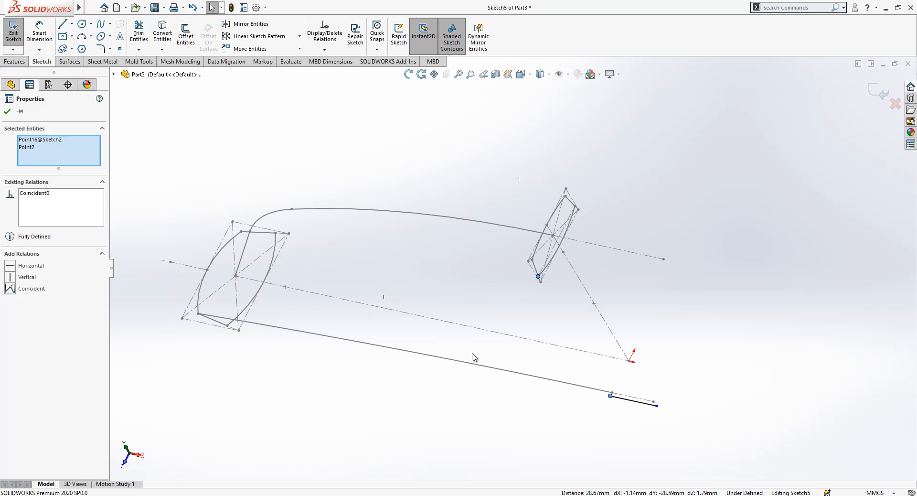
- Convert the new horizontal line to construction geometry
key("Escape")
left_click(633, 400)
left_click(668, 377)
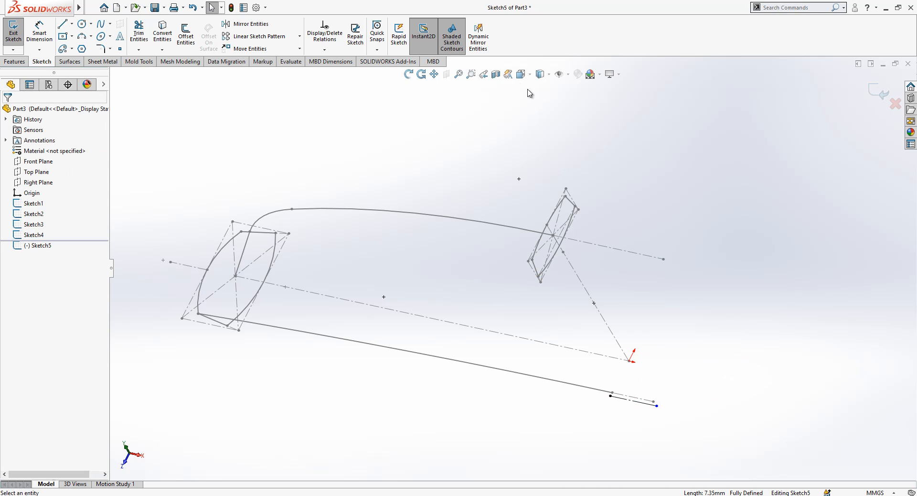
- Draw a three-point arc about 60 mm long from the end outline's lower right corner to the new construction line's left endpoint
key("ctrl+b")
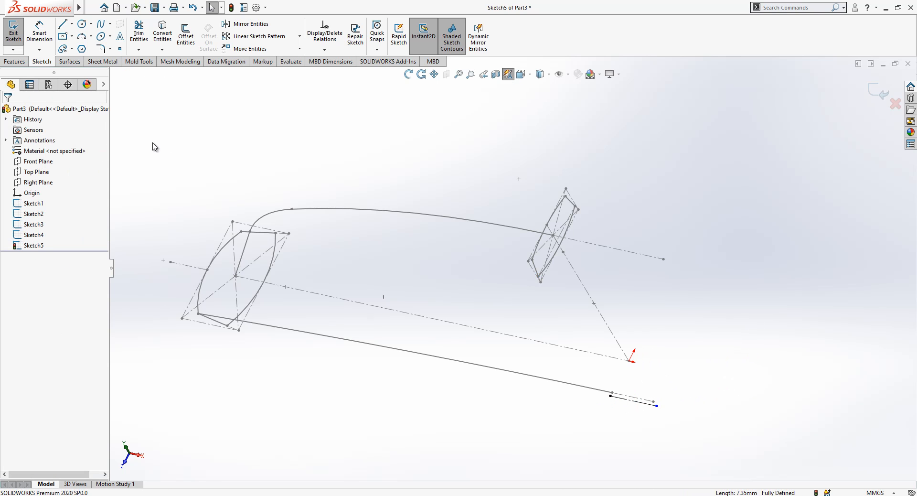
left_click(528, 77)
left_click(373, 219)
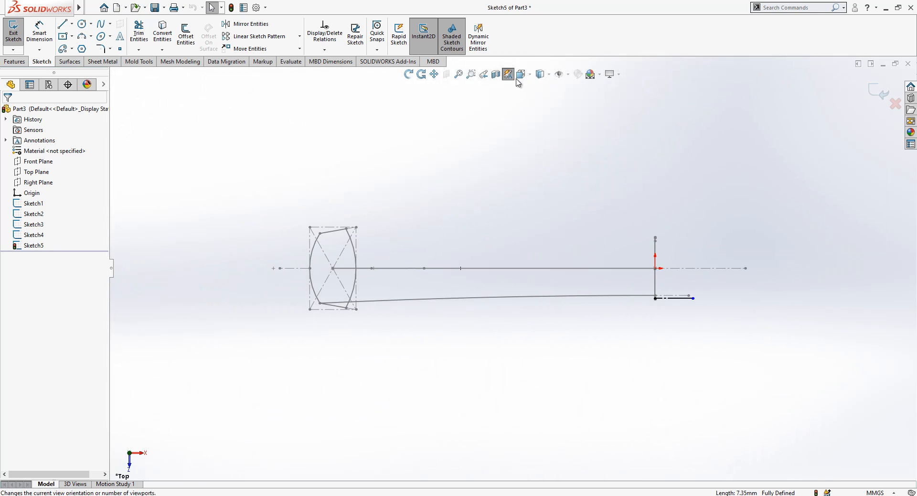
left_click(521, 74)
left_click(419, 322)
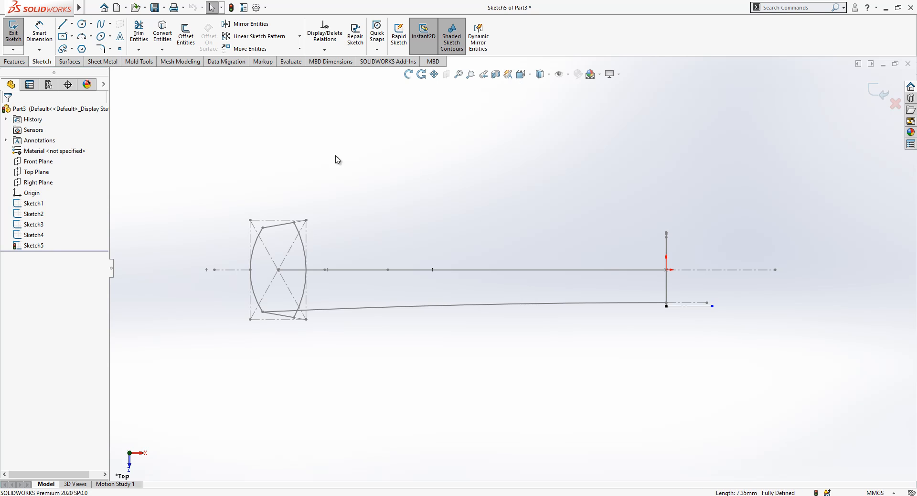
left_click(86, 33)
left_click_drag(294, 317, 666, 306)
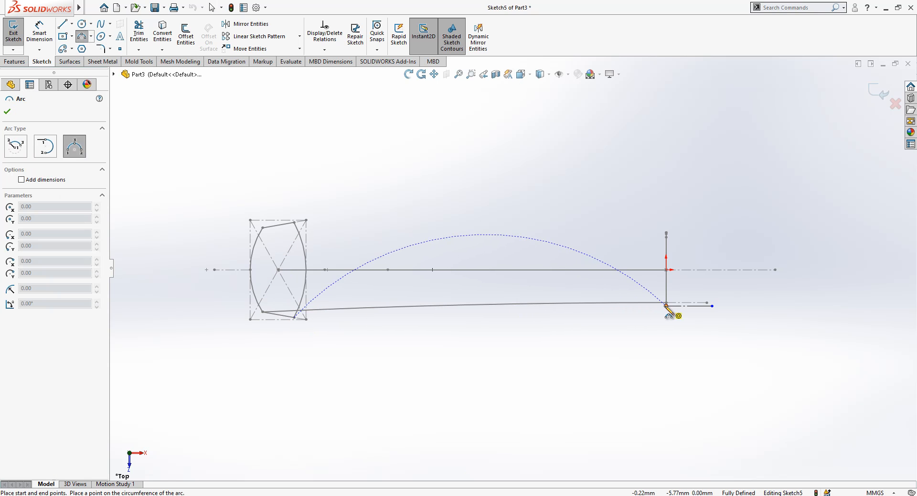
left_click(509, 311)
- Make the new arc tangent to the construction line and exit the sketch
scroll(675, 307, "down", 3)
key("Escape")
left_click(671, 302)
left_click(617, 301, "ctrl")
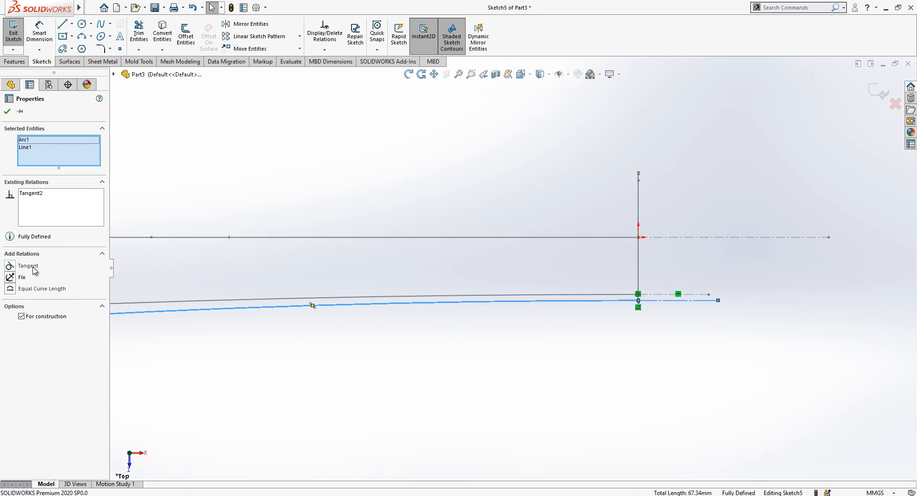
left_click(586, 354)
mouse_move(585, 354)
middle_mouse_down()
mouse_move(586, 242)
mouse_move(535, 188)
mouse_move(562, 246)
middle_mouse_up()
left_click(871, 92)
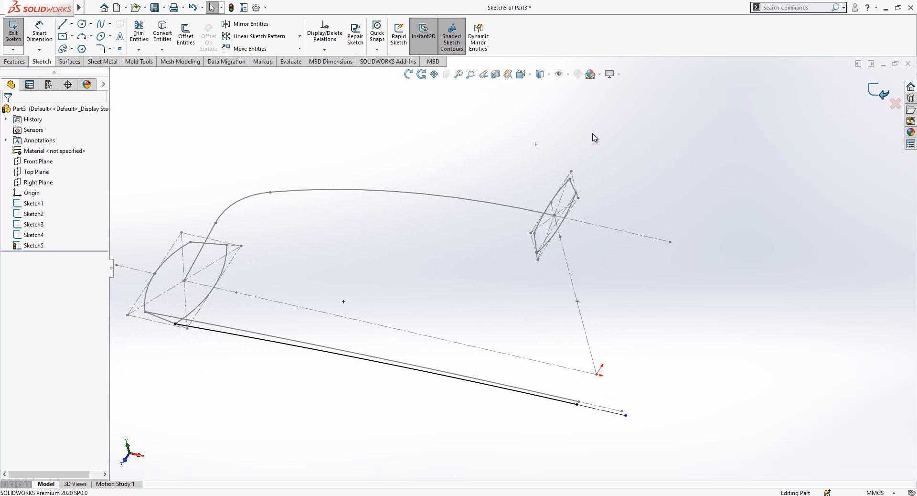
mouse_move(285, 282)
middle_mouse_down()
mouse_move(319, 270)
mouse_move(339, 232)
mouse_move(342, 248)
mouse_move(436, 164)
middle_mouse_up()
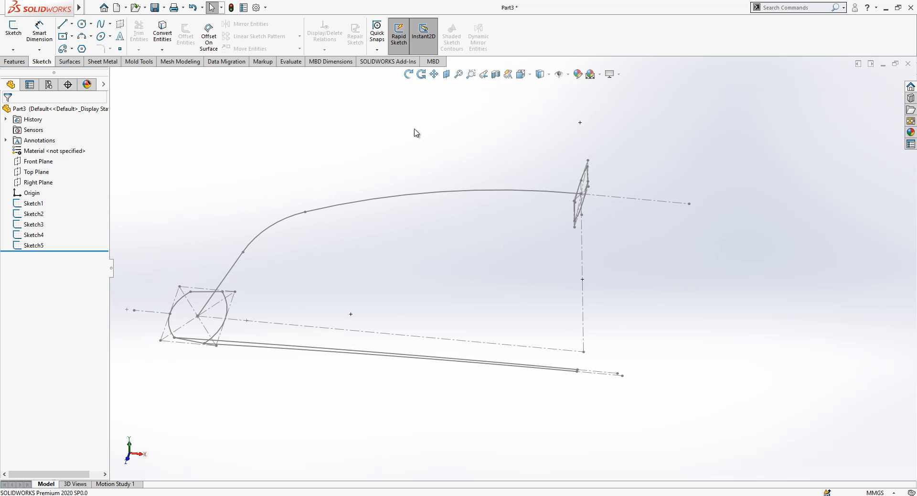
- In a new Front Plane sketch, convert the slanted line and the large upper arc of the original profile into sketch entities
left_click(41, 162)
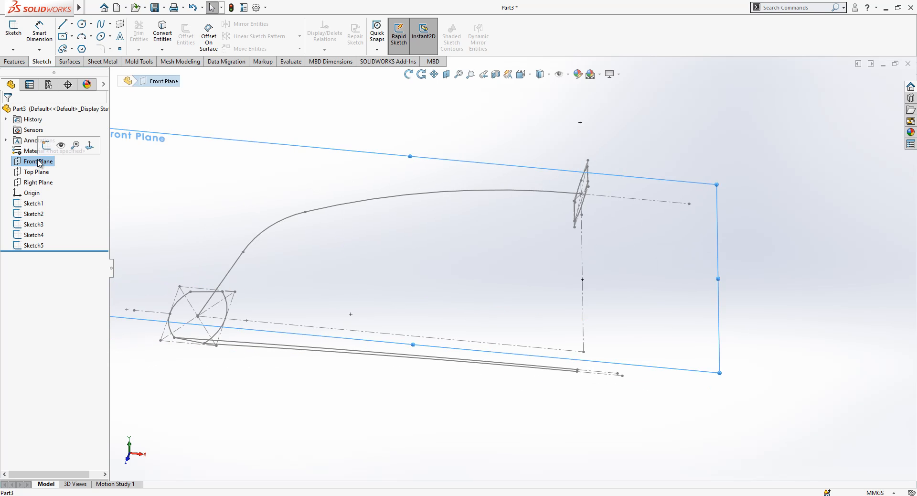
left_click(86, 145)
right_click(381, 195)
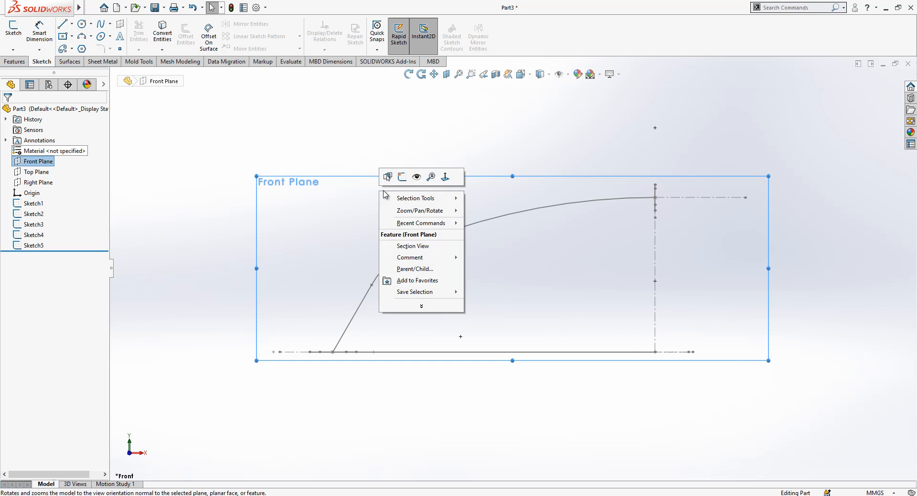
left_click(403, 179)
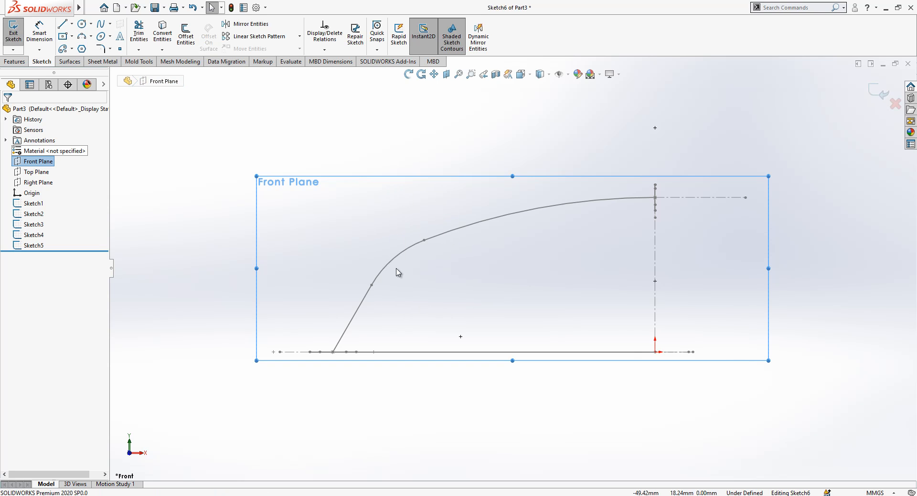
left_click(362, 304)
scroll(488, 310, "down", 1)
left_click(492, 202, "ctrl")
left_click(162, 33)
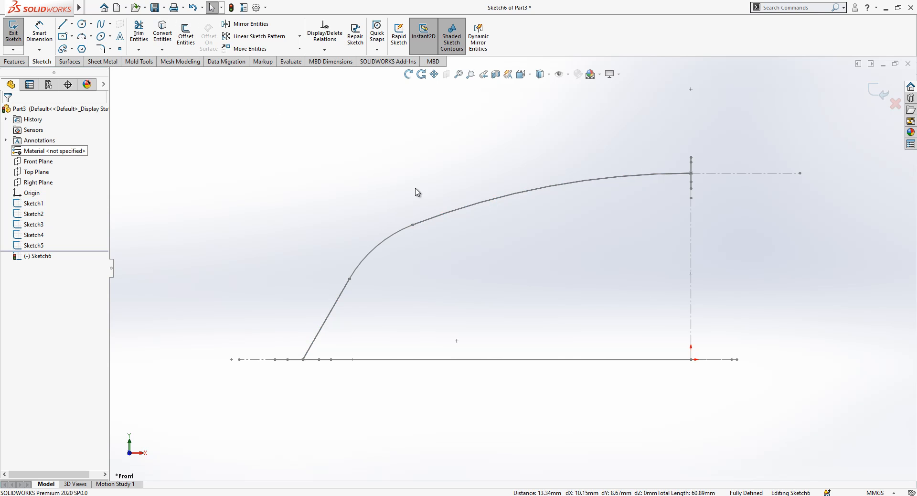
- Hide the original Front Plane profile sketch, Sketch1
left_click(34, 203)
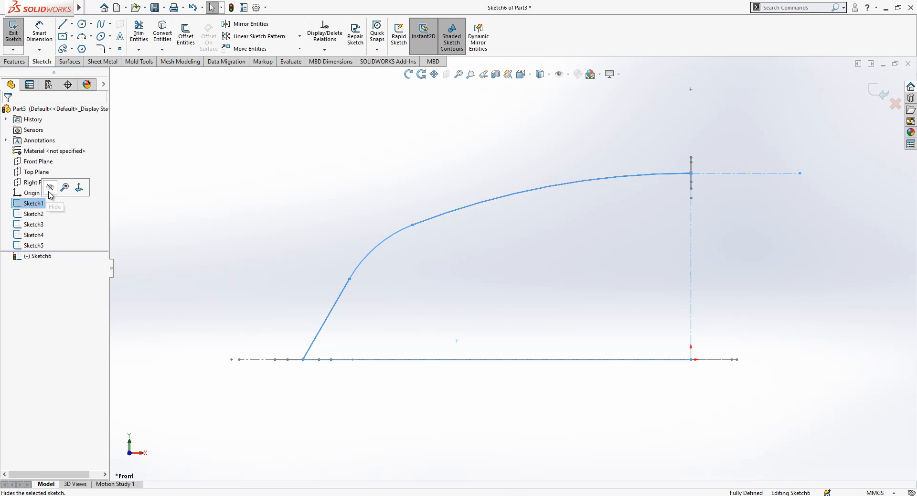
left_click(50, 189)
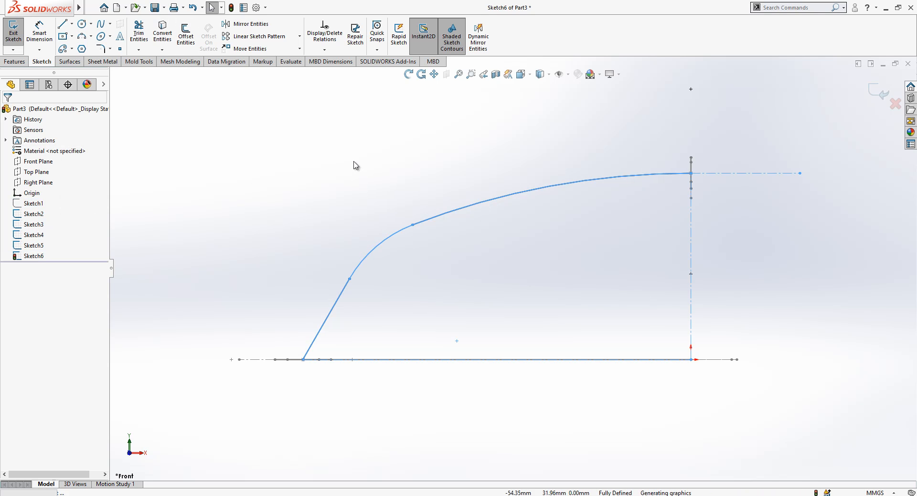
left_click(666, 175)
scroll(727, 187, "down", 1)
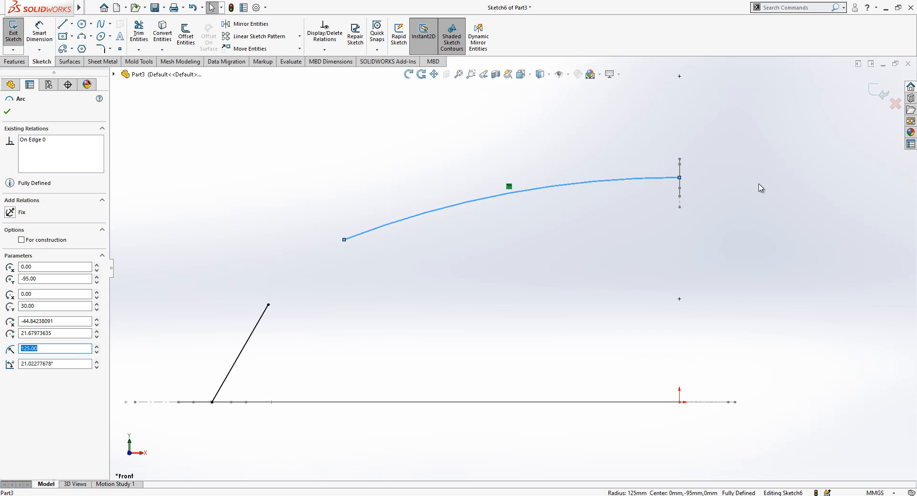
- Change the converted slanted line to construction geometry
left_click(275, 350)
left_click(245, 347)
middle_click_drag(282, 351, 276, 395)
scroll(260, 400, "down", 3)
middle_click_drag(258, 359, 260, 373)
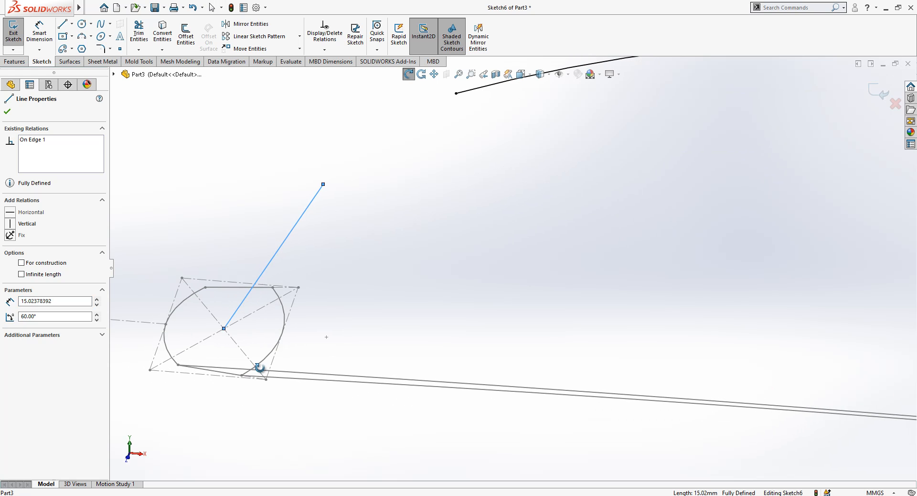
left_click(198, 219)
left_click(286, 239)
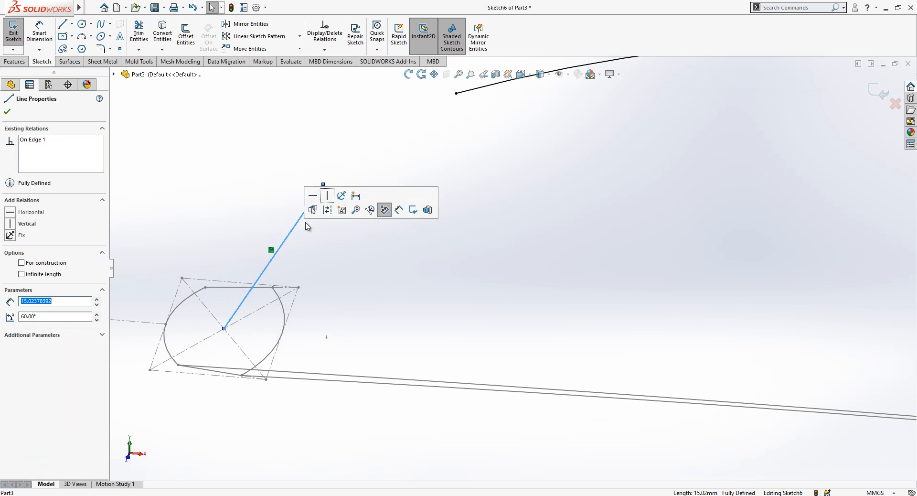
left_click(327, 211)
left_click(163, 34)
key("Escape")
- Offset the slanted construction line 2 mm to its upper-left side and delete the offset dimension
left_click(289, 234)
left_click(181, 48)
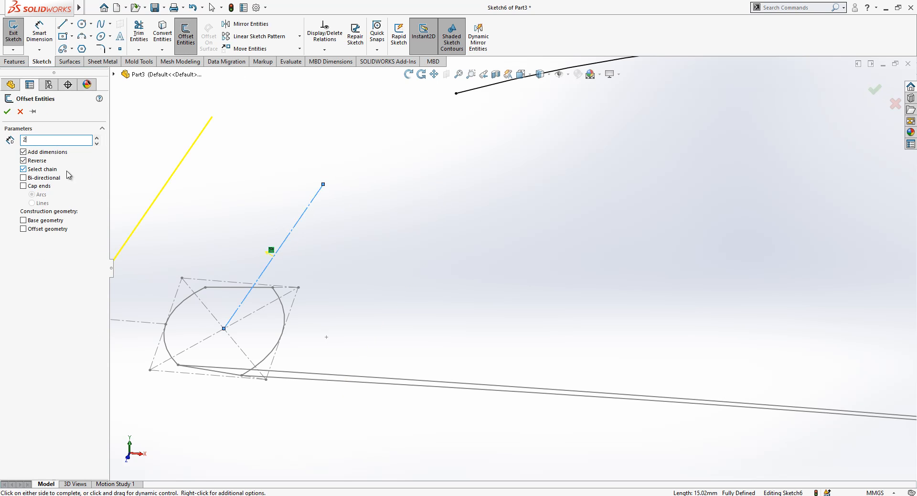
key("Return")
left_click_drag(266, 234, 357, 141)
key("Delete")
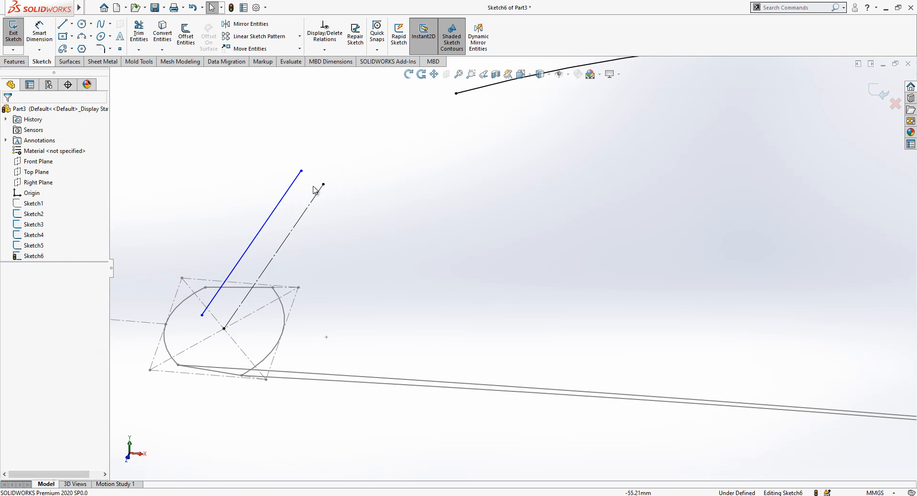
left_click(234, 274)
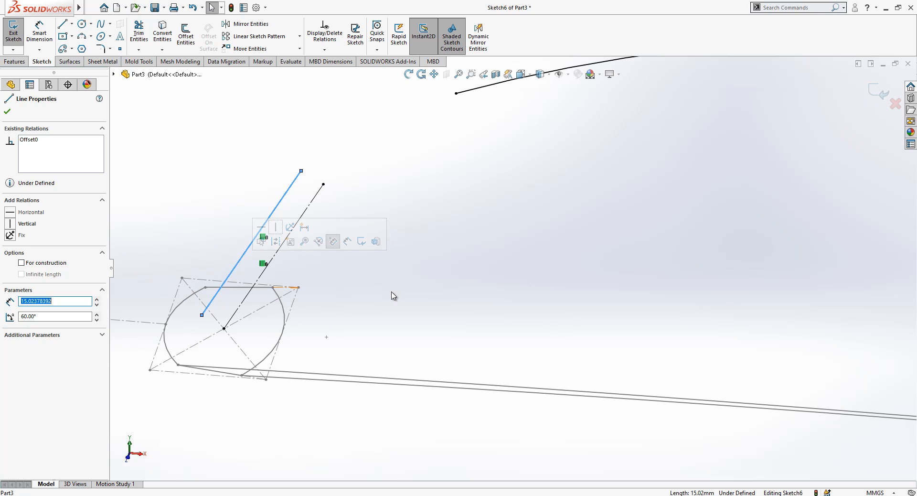
left_click(202, 316)
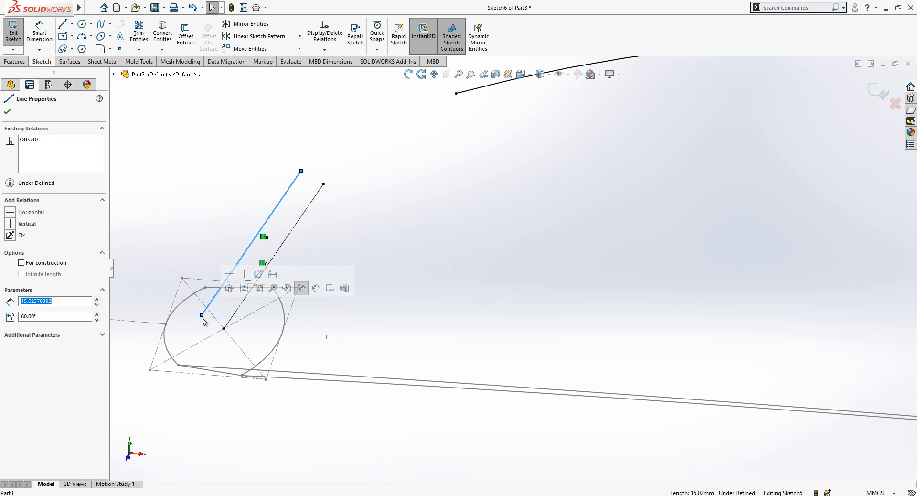
left_click(191, 376)
left_click(178, 365)
left_click(202, 316)
left_click(167, 325, "ctrl")
left_click(192, 329)
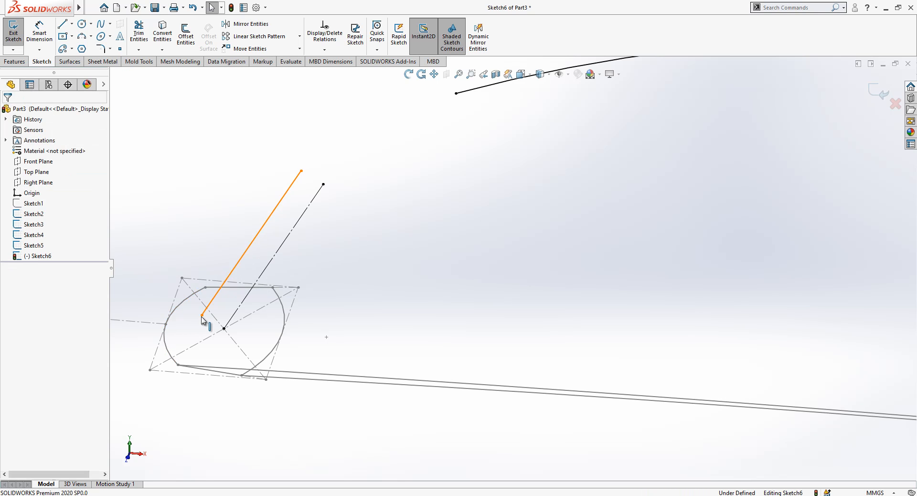
left_click(202, 318)
left_click(179, 366, "ctrl")
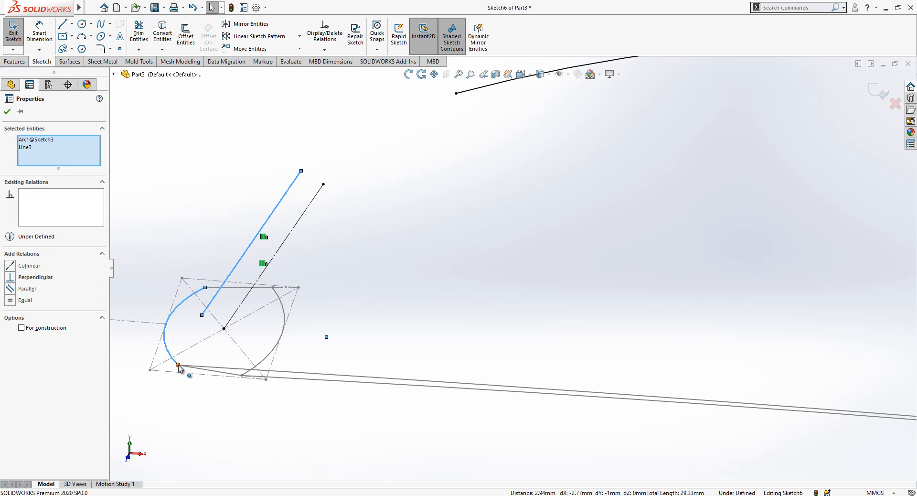
left_click(186, 328)
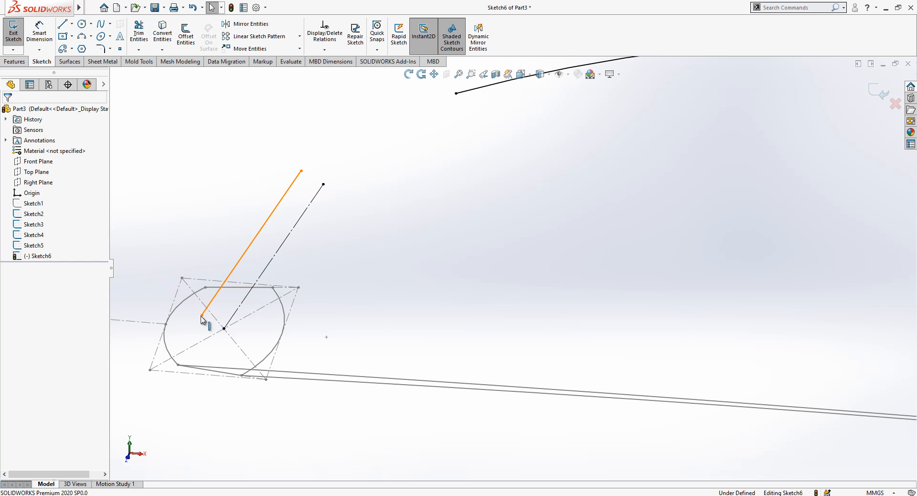
- Make the offset slanted line coincident with the end outline's lower left corner point
left_click(202, 317)
left_click(178, 365, "ctrl")
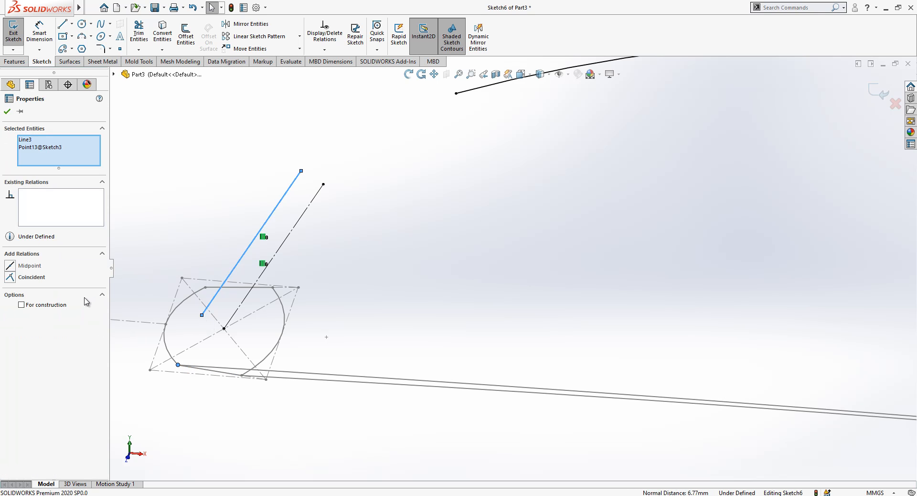
left_click(31, 277)
left_click(167, 289)
left_click(274, 263)
left_click(258, 300)
- Draw a horizontal line about 7.7 mm long just right of the Right Plane cross-section and make it construction geometry
scroll(337, 306, "up", 2)
middle_click_drag(338, 307, 352, 193)
scroll(352, 191, "up", 1)
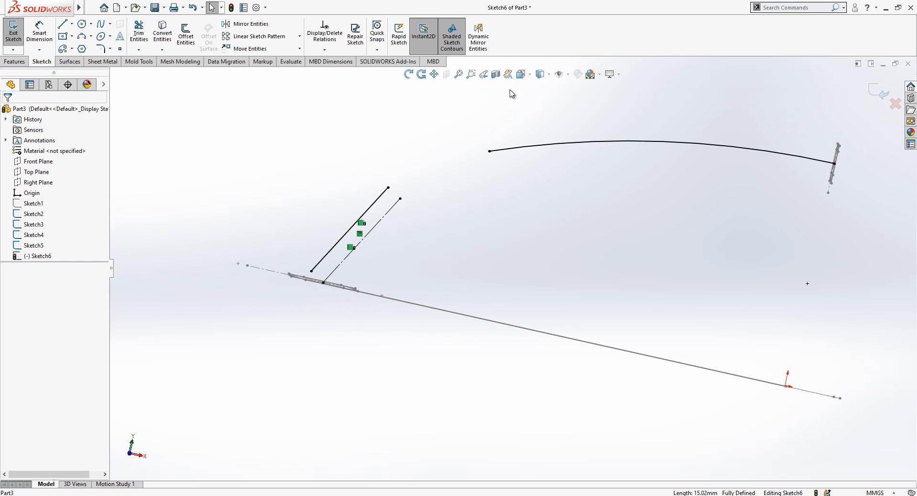
left_click(520, 74)
left_click(450, 215)
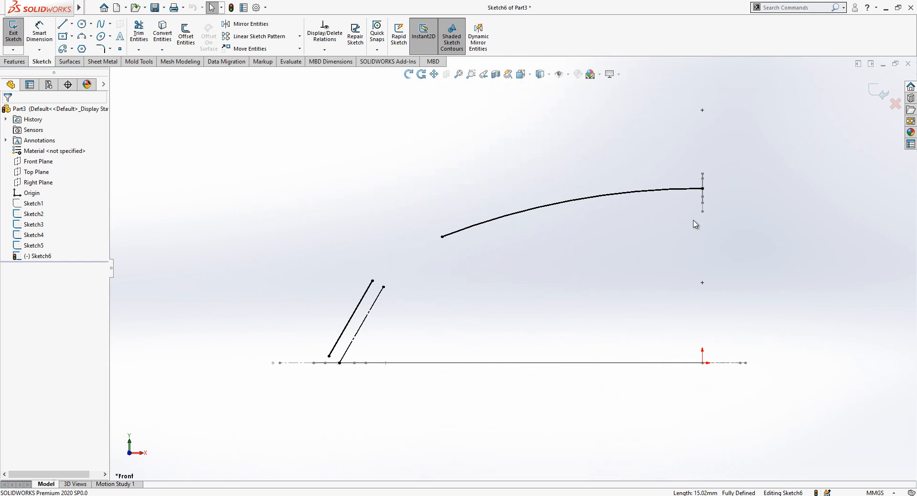
key("l")
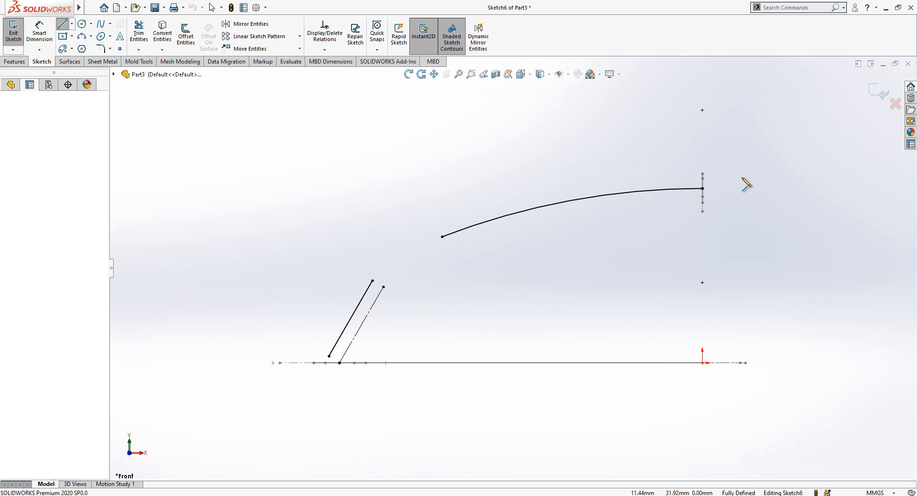
left_click(769, 177)
left_click(725, 177)
key("Escape")
left_click(754, 177)
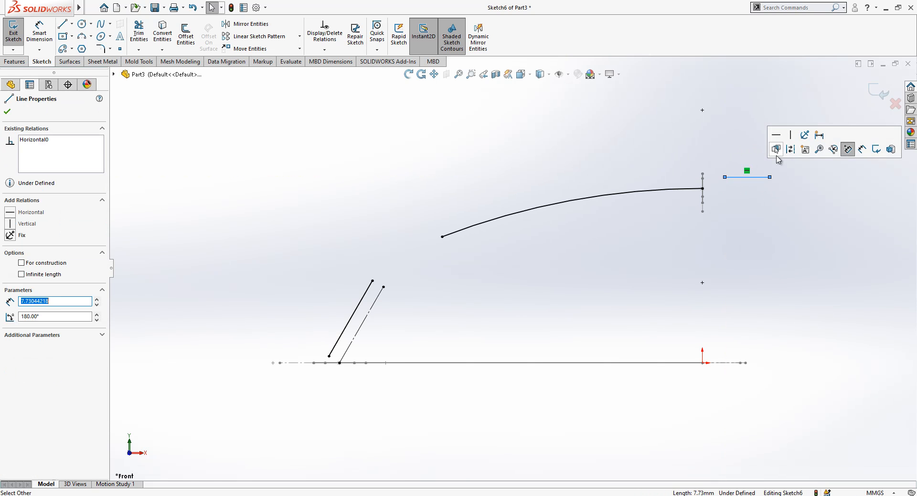
left_click(789, 153)
- Make the horizontal construction line's left endpoint coincident with the upper front corner of the Right Plane cross-section
middle_click_drag(738, 191, 691, 209)
scroll(690, 208, "down", 3)
left_click(635, 200)
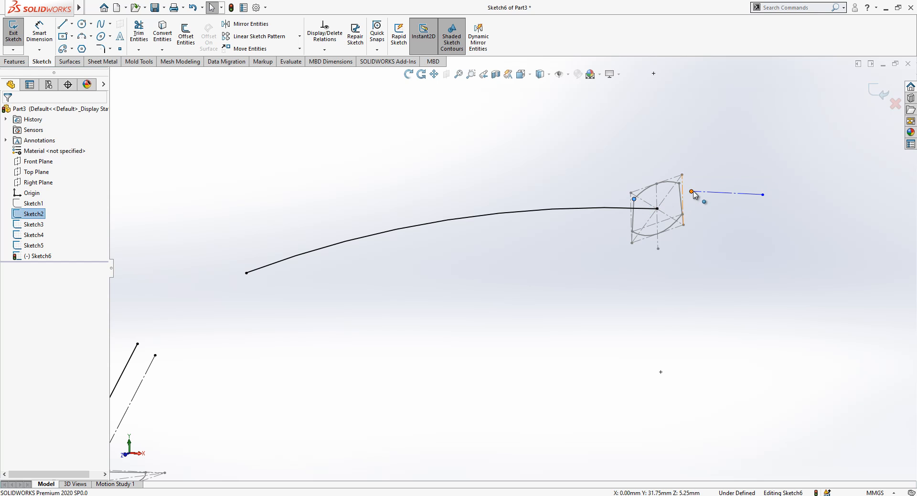
left_click(692, 191, "ctrl")
left_click(31, 288)
left_click(506, 150)
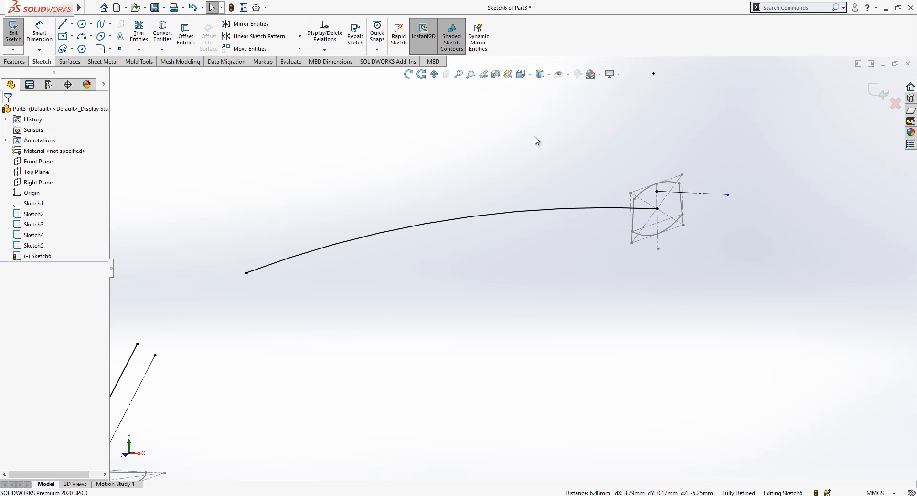
- Offset the large upper arc 2 mm upward in the Front Plane sketch
left_click(523, 74)
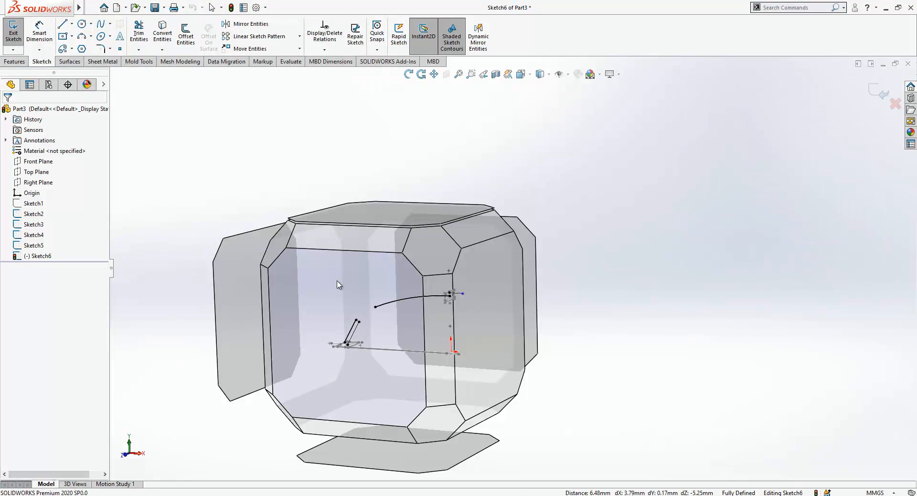
left_click(338, 282)
left_click(692, 190)
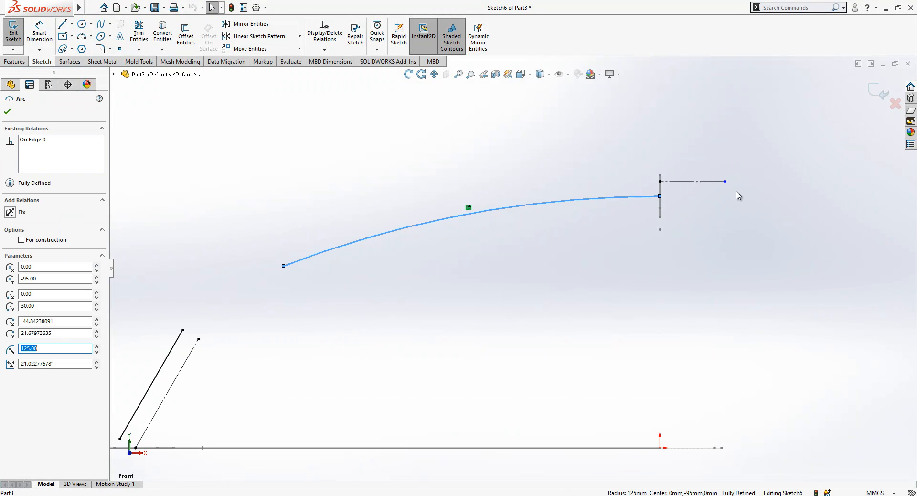
left_click(183, 38)
left_click(8, 111)
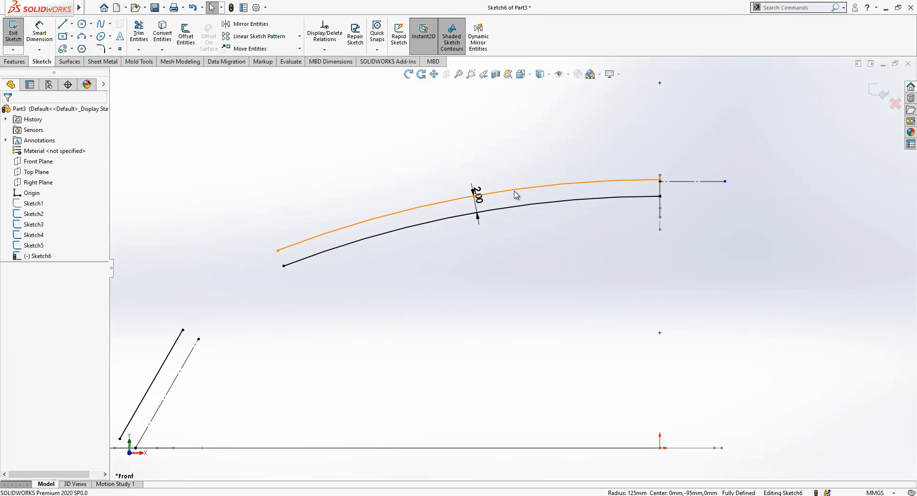
- Change the original large arc to construction geometry and move the 2 mm offset dimension further right along the curve
left_click(597, 199)
left_click(634, 170)
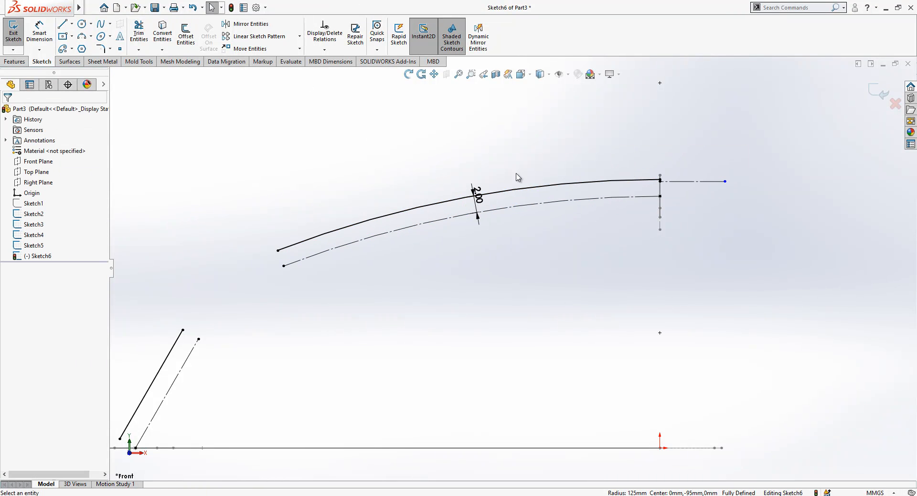
left_click_drag(478, 195, 516, 181)
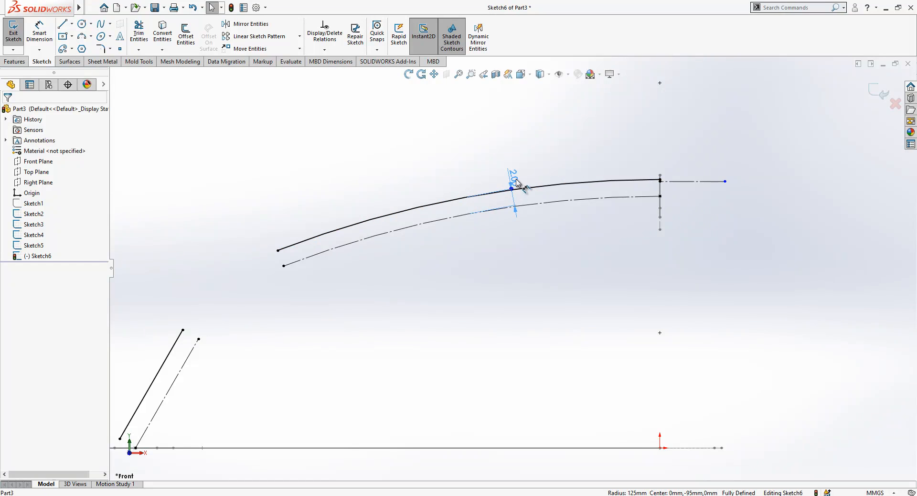
- Delete the 2 mm offset dimension and make the offset arc coincident with the horizontal construction line's left endpoint
key("Delete")
middle_click_drag(633, 195, 666, 197)
scroll(669, 196, "down", 2)
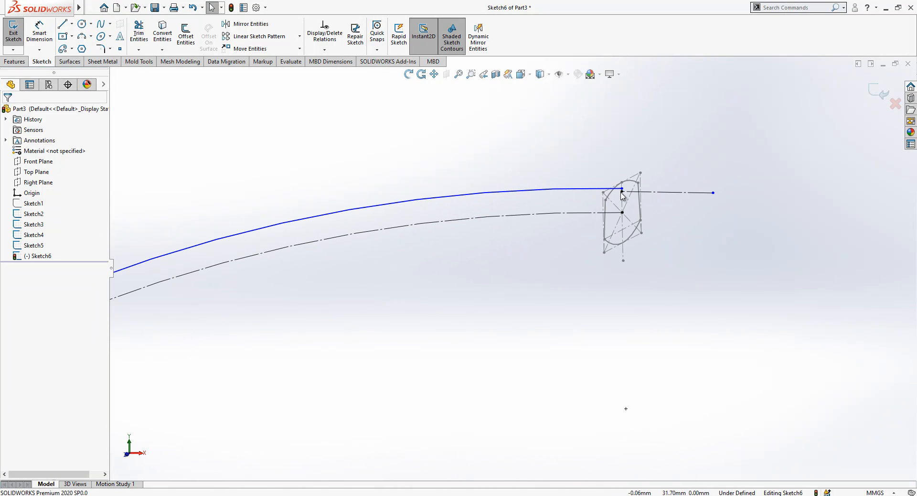
left_click(622, 193)
left_click(612, 189, "ctrl")
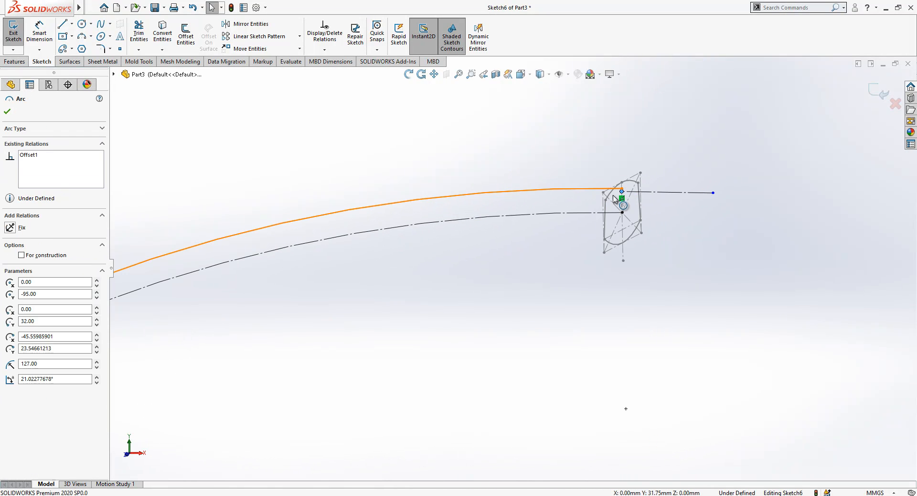
left_click(9, 289)
left_click(382, 165)
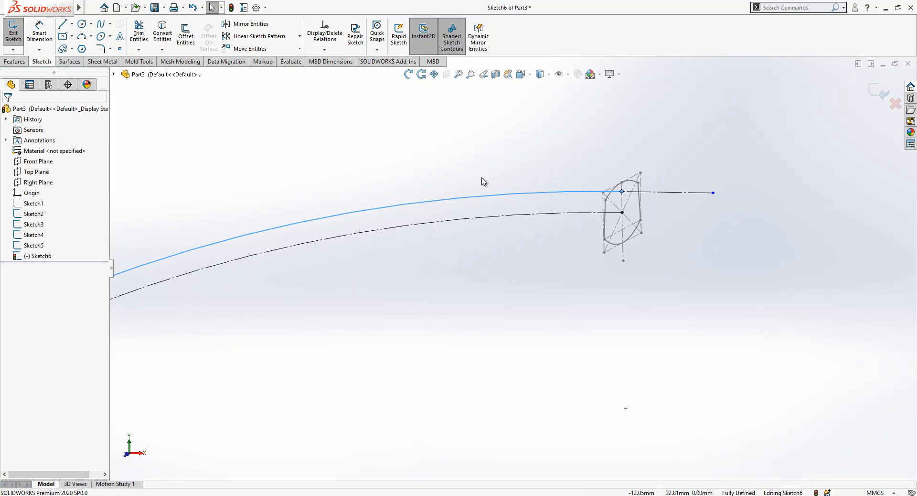
- Draw a three-point arc joining the solid inclined line's upper end to the offset arc's left end
left_click(549, 196)
scroll(397, 212, "up", 4)
left_click(391, 215)
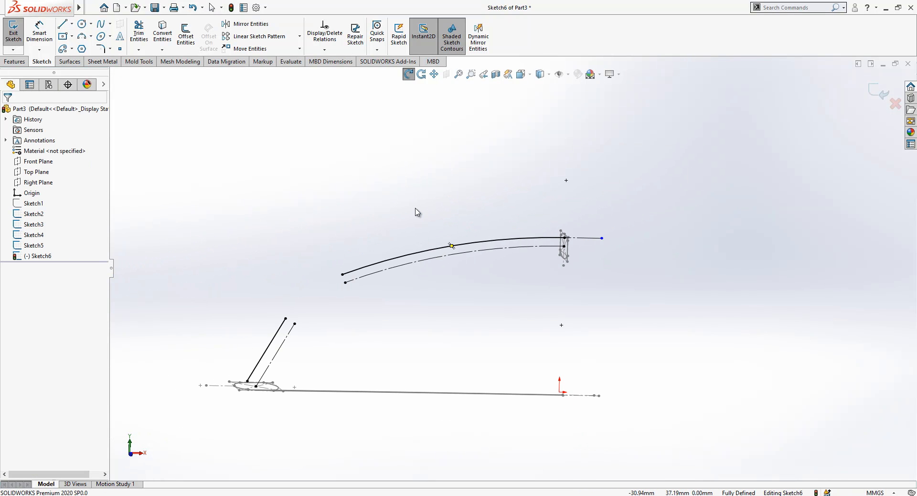
left_click(521, 74)
left_click(411, 266)
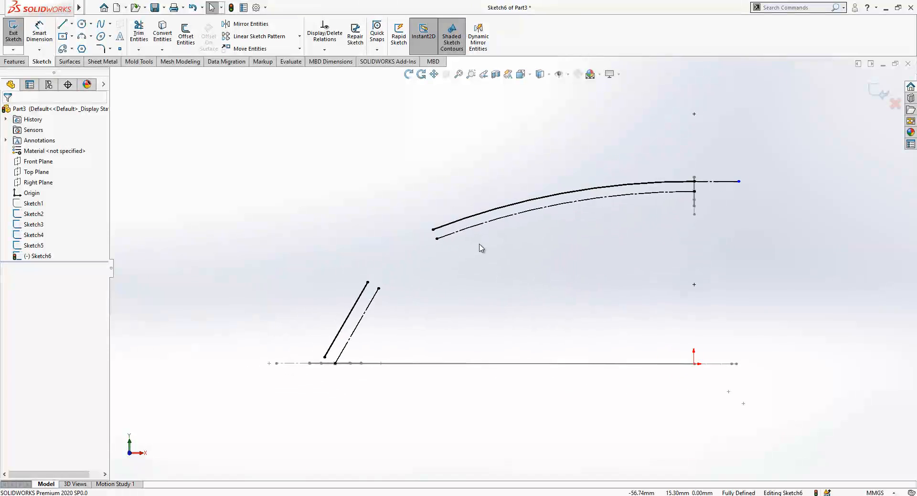
left_click(88, 38)
left_click(352, 290)
left_click(431, 225)
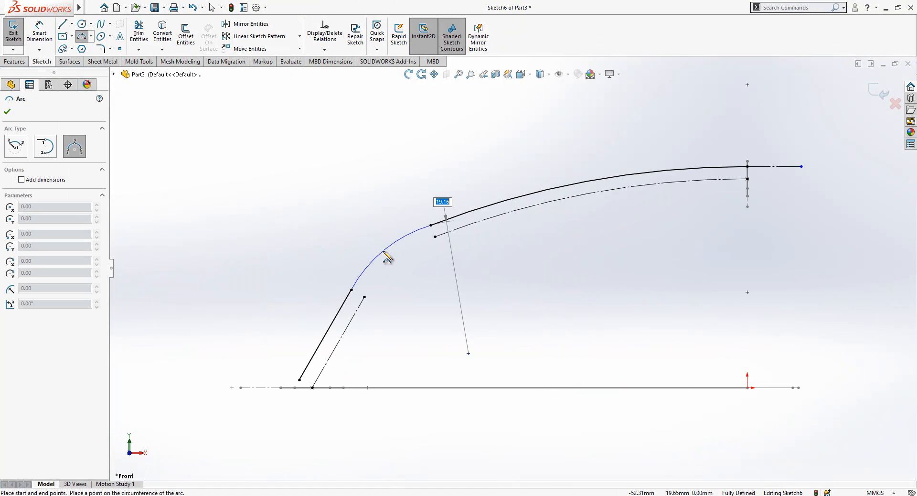
left_click(412, 233)
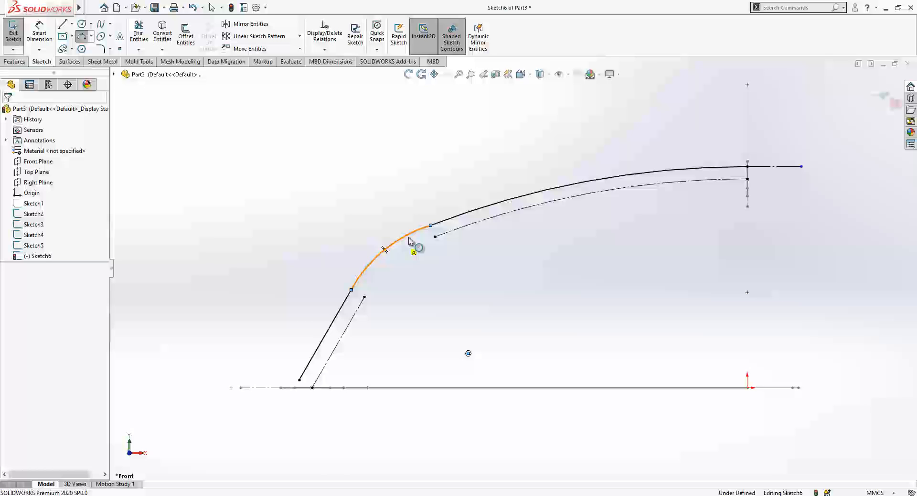
- Make the new three-point arc tangent to the large offset arc
left_click(449, 222, "ctrl")
left_click(28, 277)
left_click(338, 265)
left_click(347, 300)
left_click(318, 363)
left_click(299, 382)
left_click(308, 414)
- Extend the solid inclined line's lower end with a collinear line about 2.2 mm long
scroll(293, 411, "down", 3)
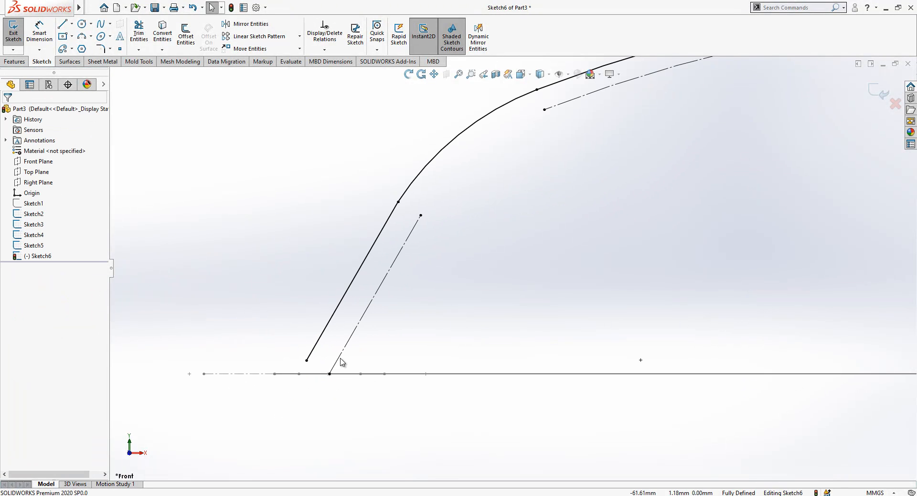
left_click(333, 313)
left_click(63, 24)
left_click(306, 360)
middle_click_drag(312, 394, 311, 424)
scroll(308, 310, "down", 3)
left_click(323, 306)
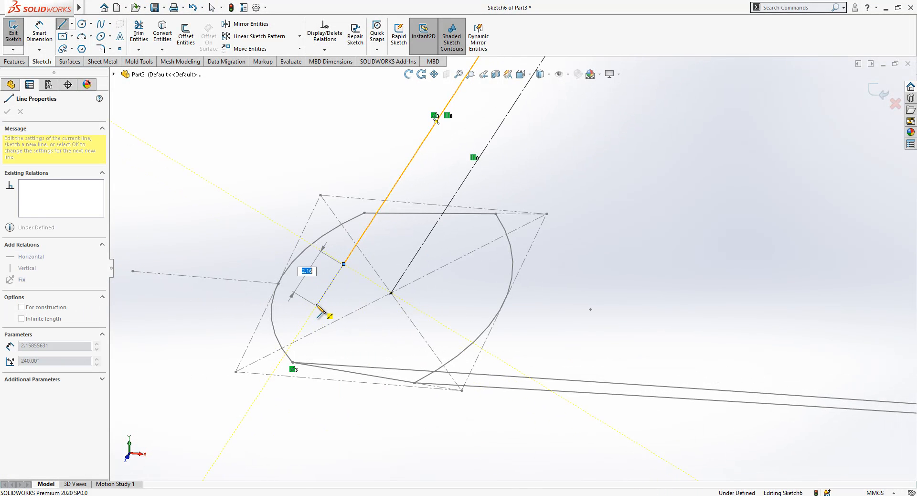
- Make the extension line's lower endpoint coincident with the Top Plane end outline's front corner and exit the sketch
key("Escape")
left_click(317, 305)
left_click(292, 363, "ctrl")
left_click(11, 289)
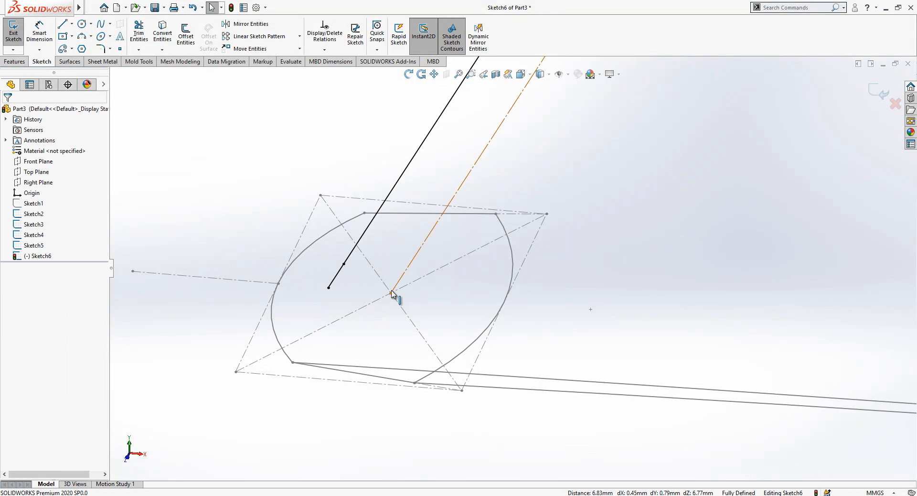
scroll(342, 277, "up", 5)
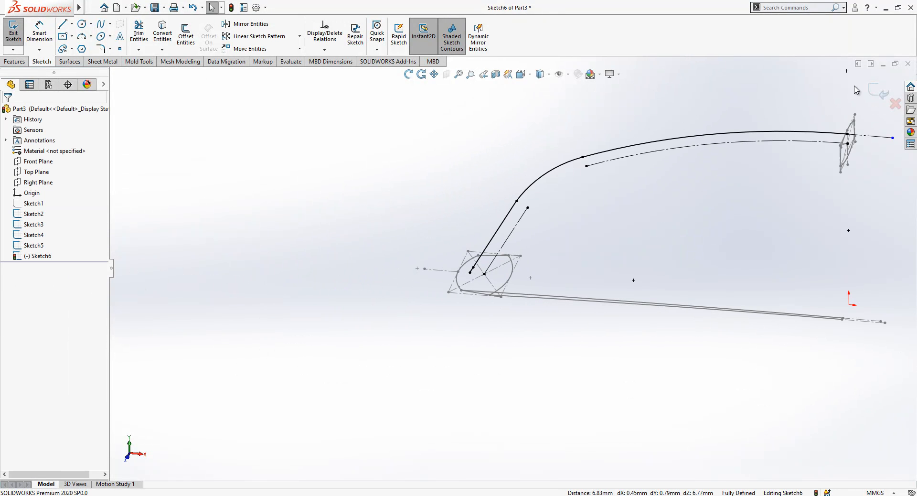
left_click(879, 91)
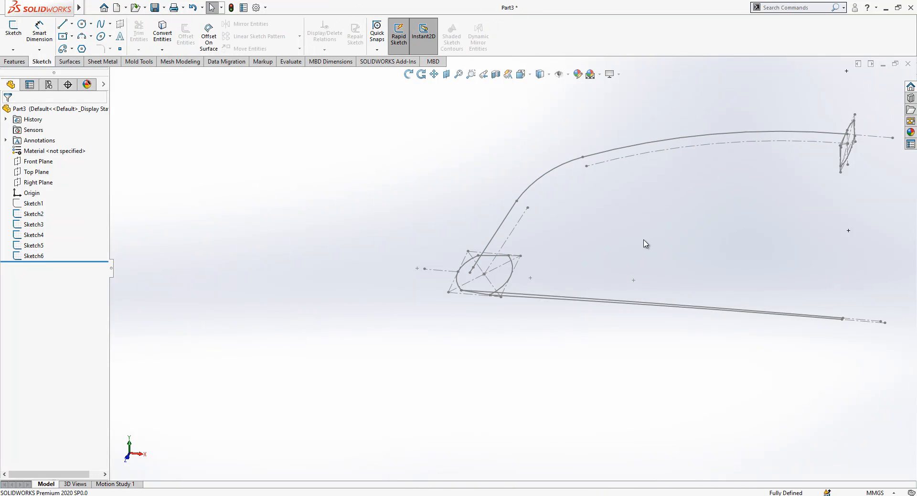
- Create a sketch-on-sketch projected curve from Sketch4 and Sketch6
left_click(30, 239)
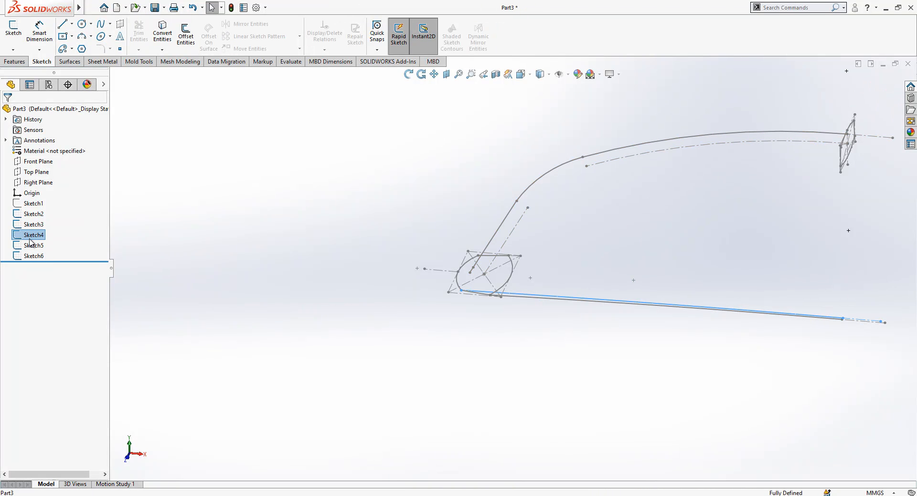
scroll(721, 282, "down", 1)
scroll(363, 291, "down", 3)
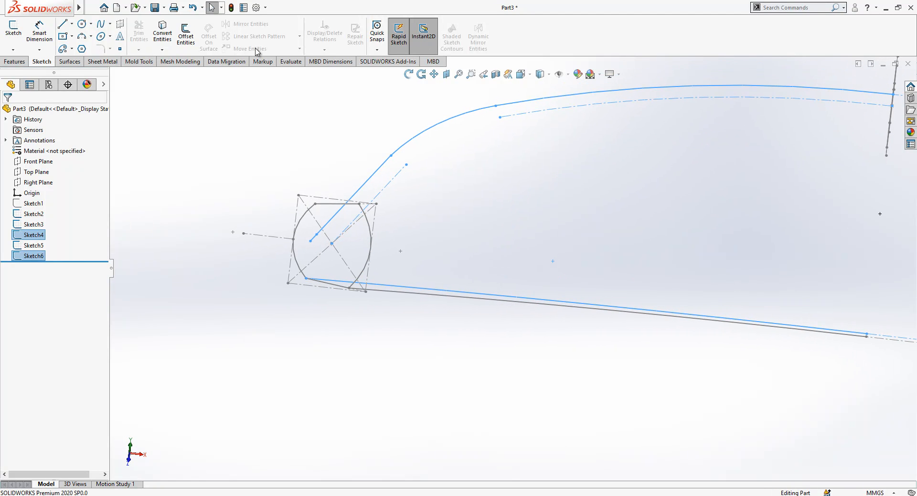
left_click(15, 62)
left_click(407, 33)
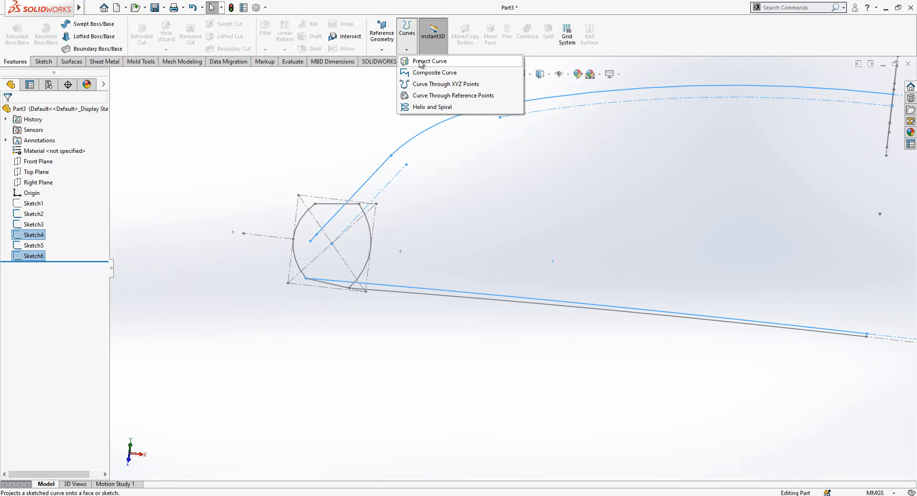
left_click(420, 62)
left_click(7, 112)
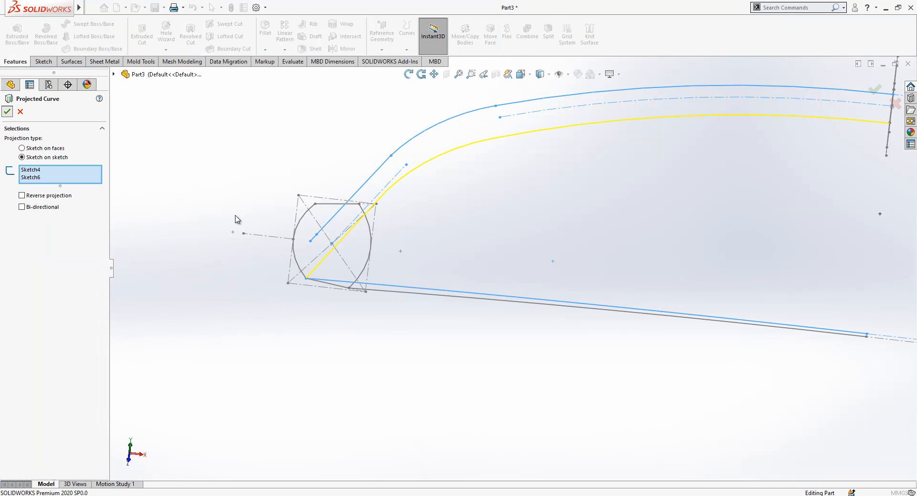
- Hide the projected curve and show Sketch1
mouse_move(379, 320)
middle_mouse_down()
mouse_move(359, 313)
mouse_move(462, 267)
mouse_move(465, 209)
mouse_move(449, 145)
middle_mouse_up()
key("space")
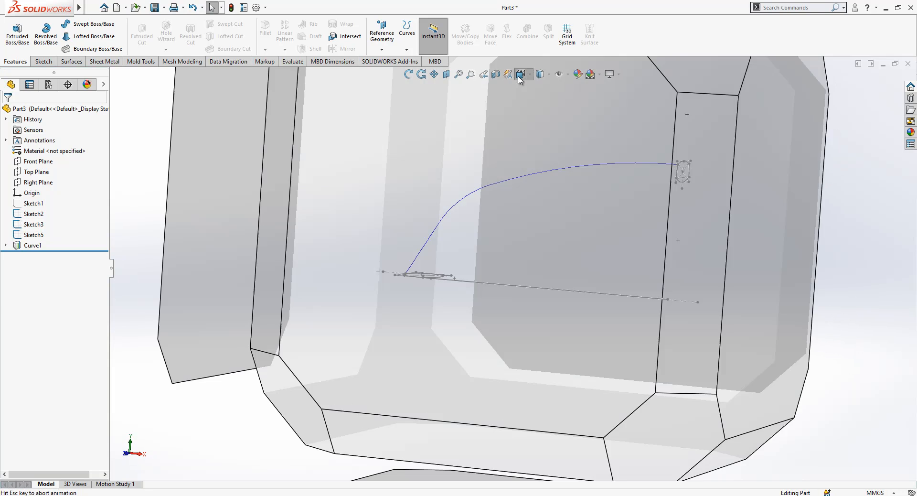
left_click(361, 276)
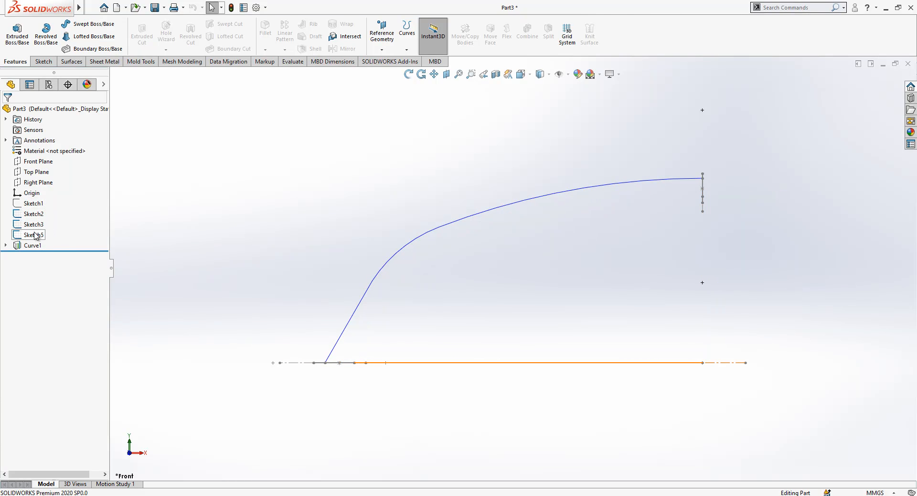
left_click(40, 247)
left_click(44, 233)
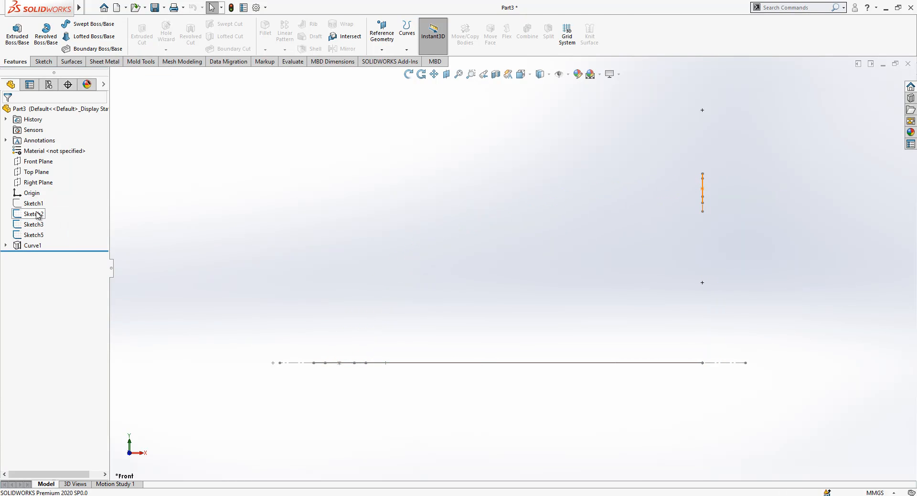
left_click(34, 203)
left_click(44, 190)
left_click(185, 209)
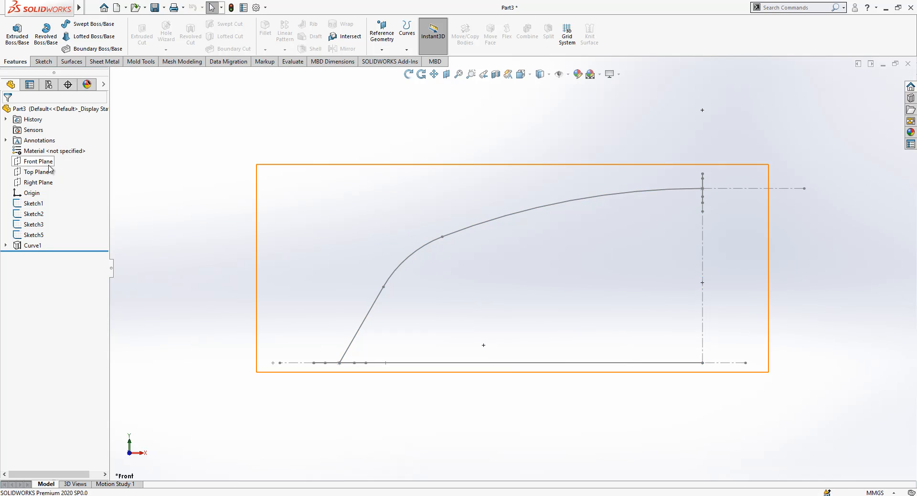
- Start a sketch on the Front Plane and convert Sketch1's inclined line and large upper arc into it
left_click(45, 163)
left_click(65, 148)
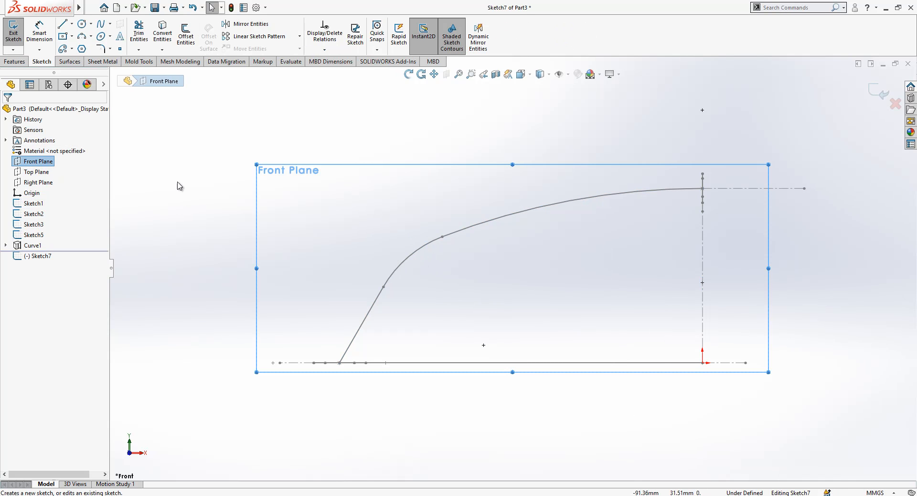
left_click(368, 321)
left_click(497, 225, "ctrl")
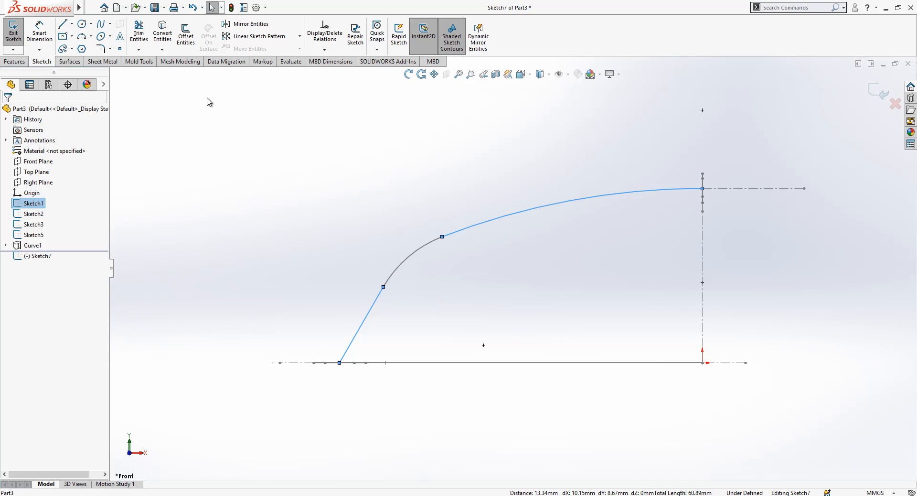
left_click(167, 35)
- Hide Sketch1
left_click(28, 204)
left_click(36, 189)
scroll(723, 208, "down", 2)
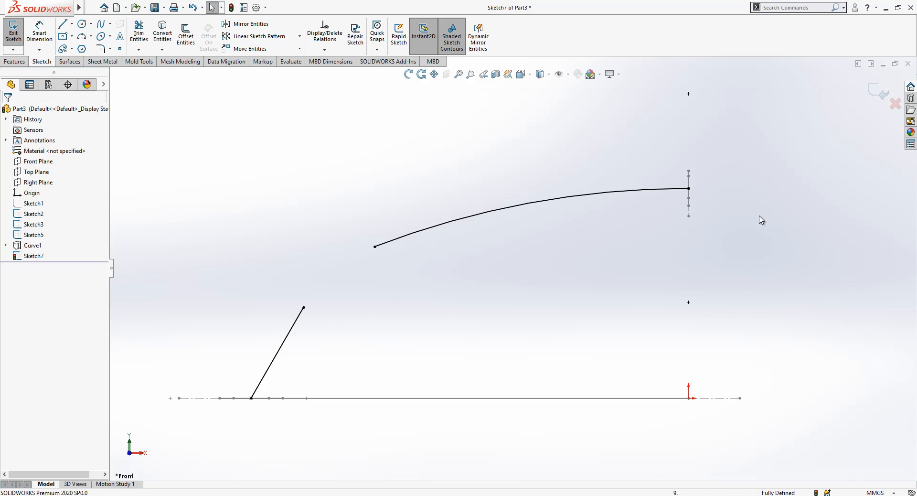
- Draw a short horizontal line just right of the Right Plane cross-section and make it construction geometry
middle_click_drag(761, 220, 713, 259)
key("l")
left_click_drag(700, 223, 747, 223)
key("Escape")
left_click(720, 223)
left_click(758, 198)
- Make the horizontal construction line's left endpoint coincident with the lower front corner of the Right Plane cross-section
left_click(701, 223)
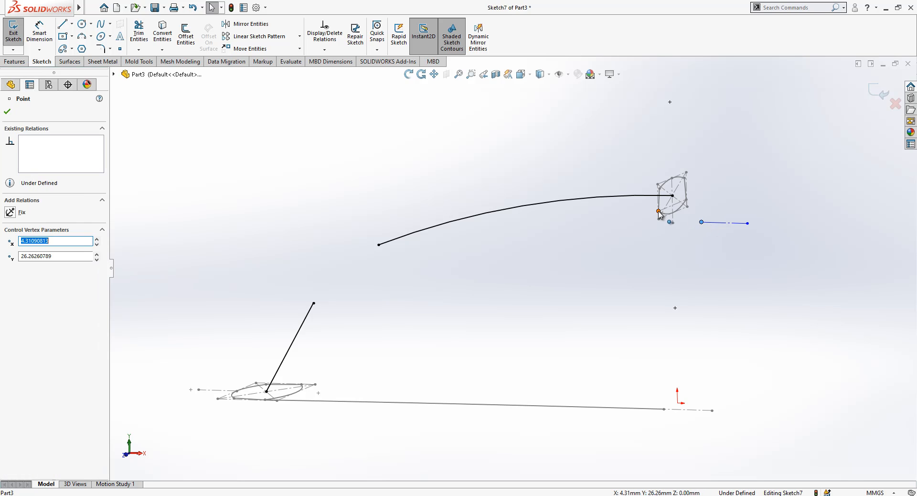
left_click(659, 211, "ctrl")
left_click(17, 276)
key("Escape")
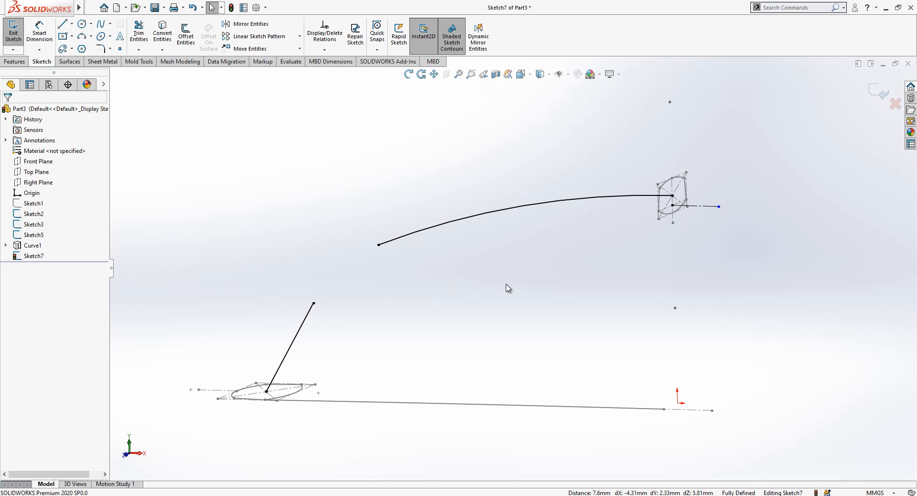
- Offset the converted large arc 2 mm downward
left_click(646, 195)
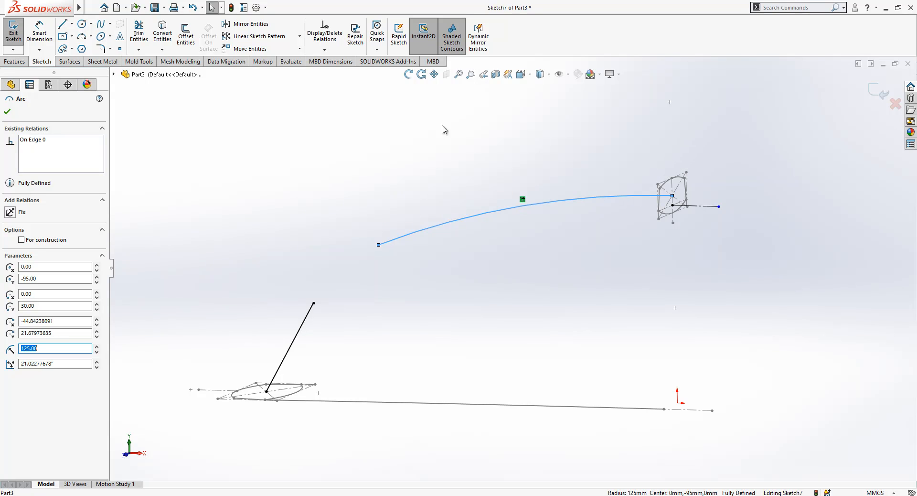
left_click(185, 39)
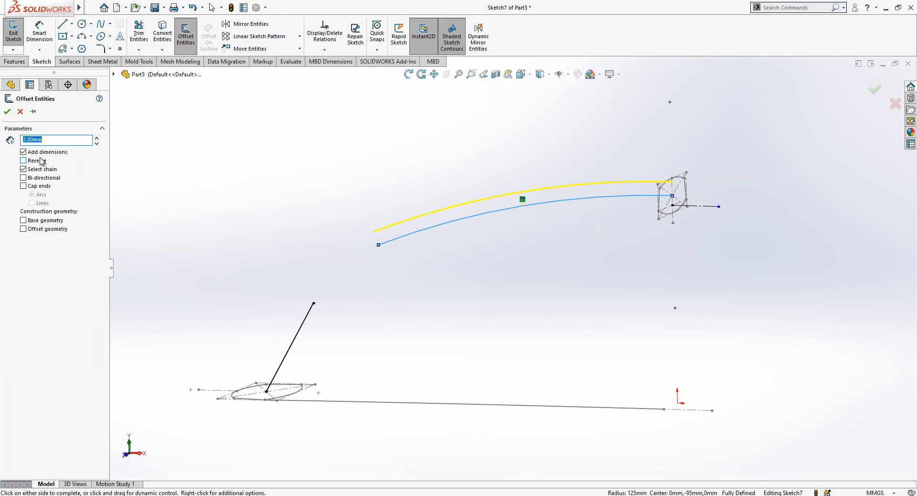
left_click(7, 111)
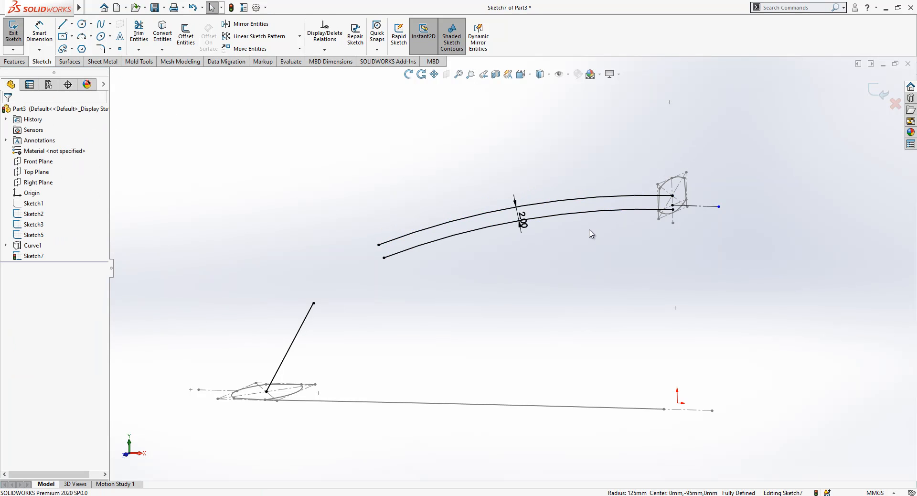
- Change the original large arc to construction geometry and delete the 2 mm offset dimension below it
left_click(535, 213)
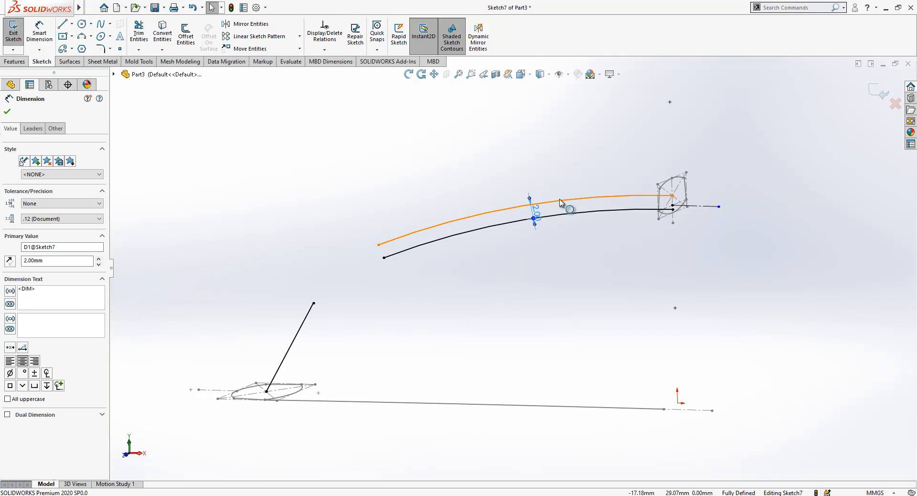
left_click(553, 203)
left_click(587, 157)
left_click_drag(539, 218, 574, 170)
key("Delete")
- Make the lower offset arc coincident with the left endpoint of the horizontal construction line
scroll(658, 221, "down", 2)
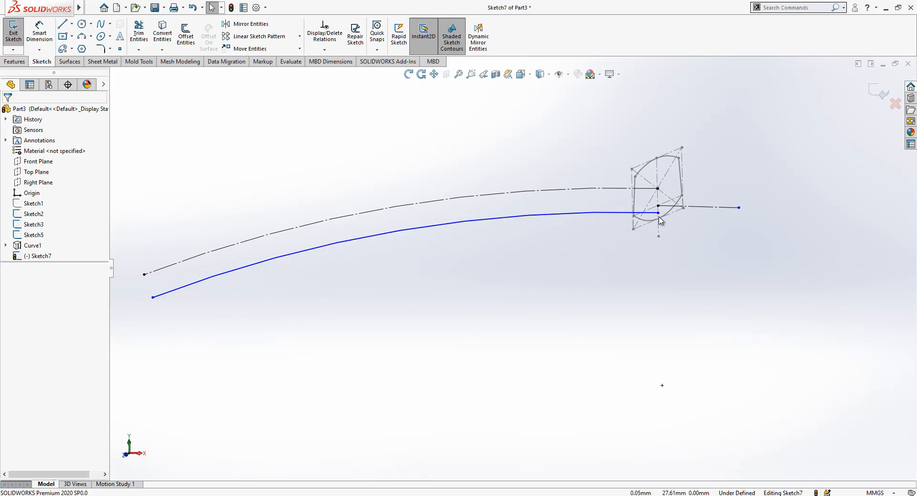
left_click(660, 213)
left_click(659, 206, "ctrl")
left_click(10, 288)
key("Escape")
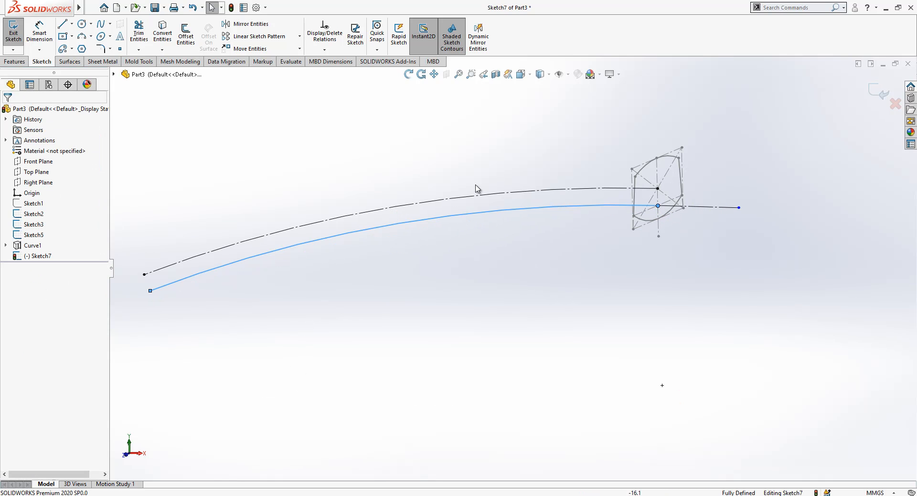
- Change the converted inclined line to construction geometry
scroll(477, 188, "up", 2)
scroll(281, 383, "down", 3)
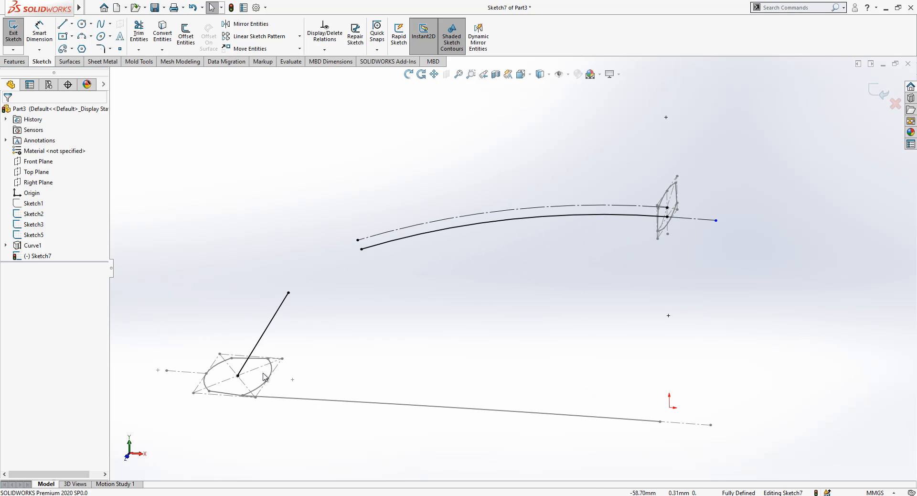
left_click(262, 341)
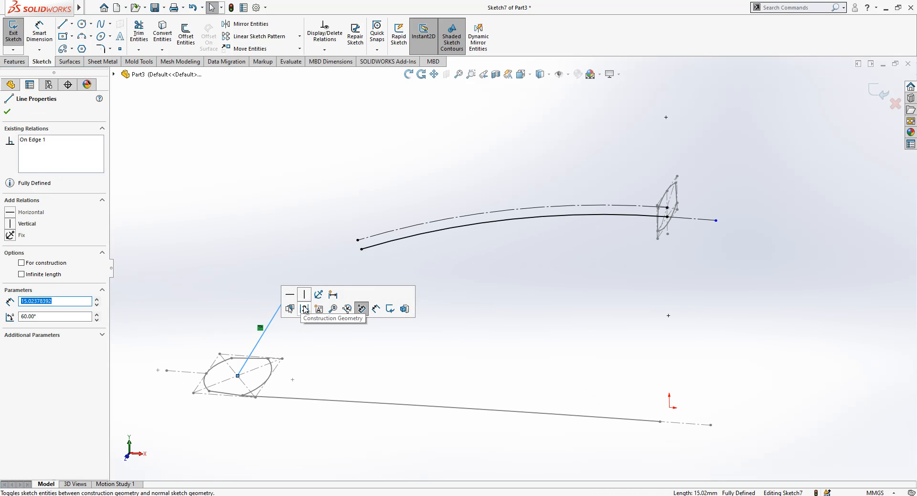
left_click(361, 309)
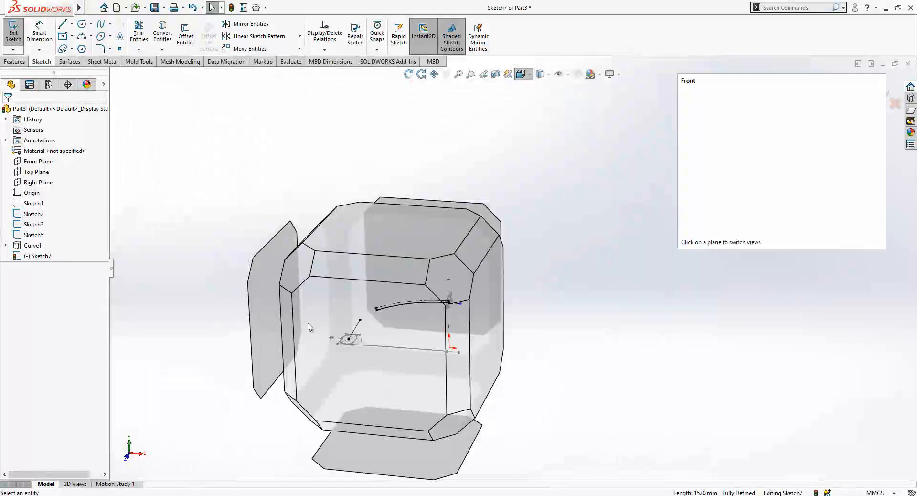
- Sketch a slanted line beside the inclined construction line and make the two lines parallel
key("l")
left_click(409, 273)
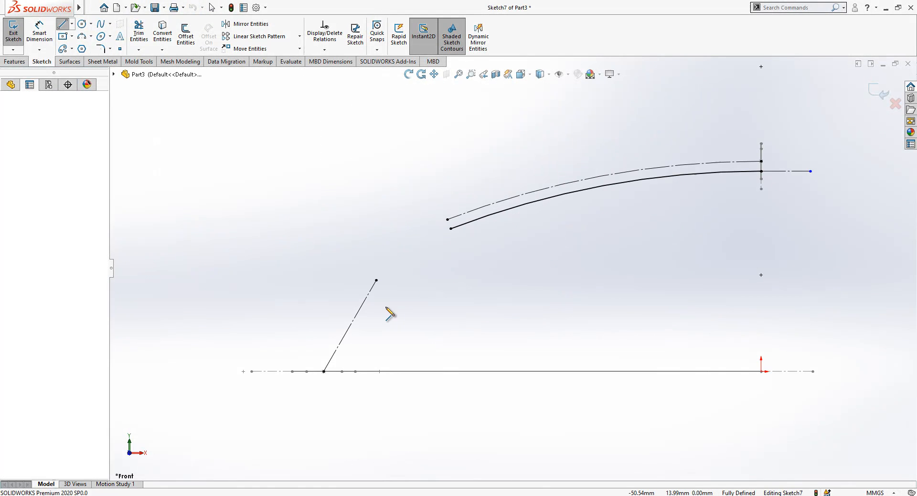
left_click(347, 399)
key("Escape")
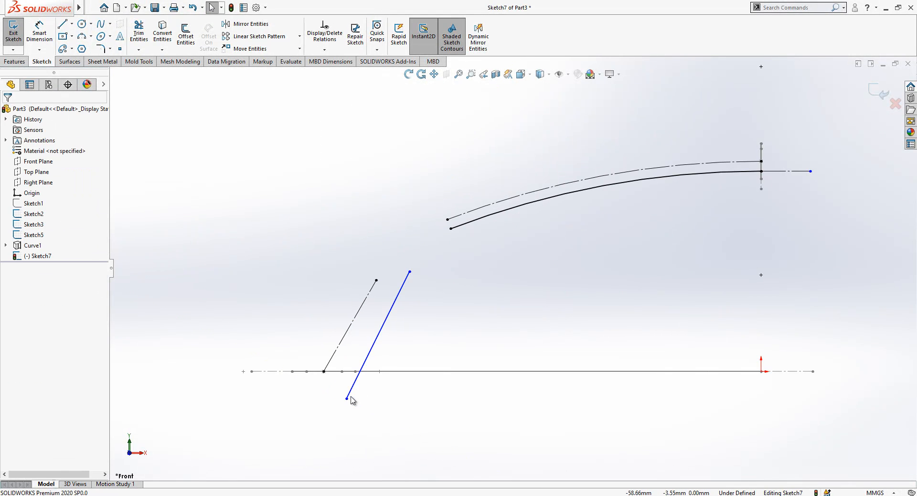
left_click(359, 365)
left_click(354, 319, "ctrl")
left_click(33, 314)
left_click(448, 297)
- Make the new line's lower endpoint coincident with the base outline's corner where the Top Plane side curve starts
middle_click_drag(371, 342, 358, 380)
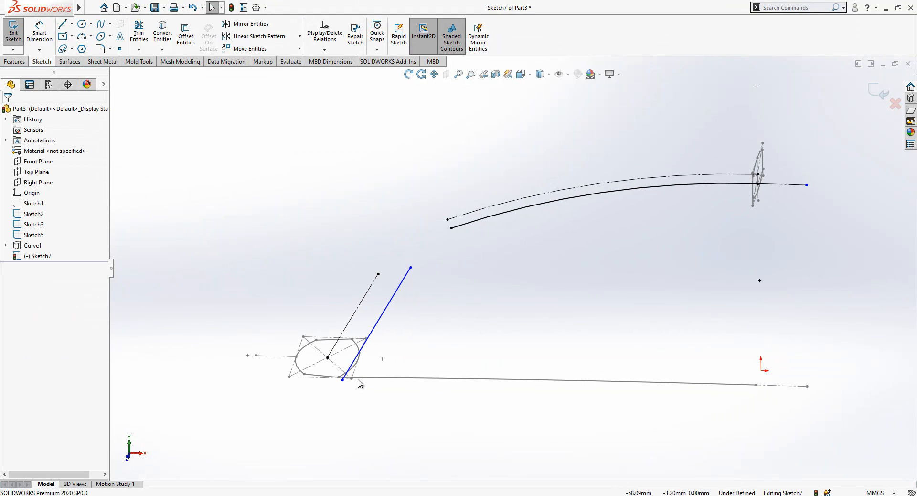
left_click(342, 380)
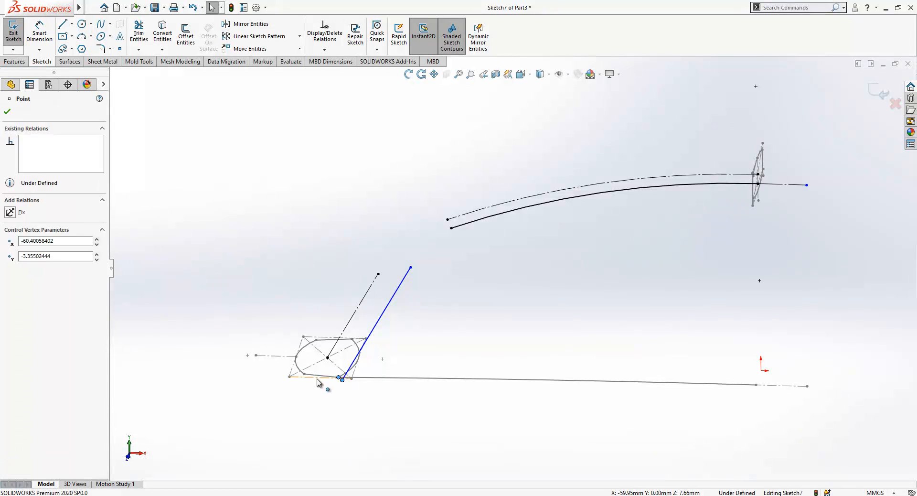
left_click(338, 378, "ctrl")
left_click(17, 289)
left_click(355, 279)
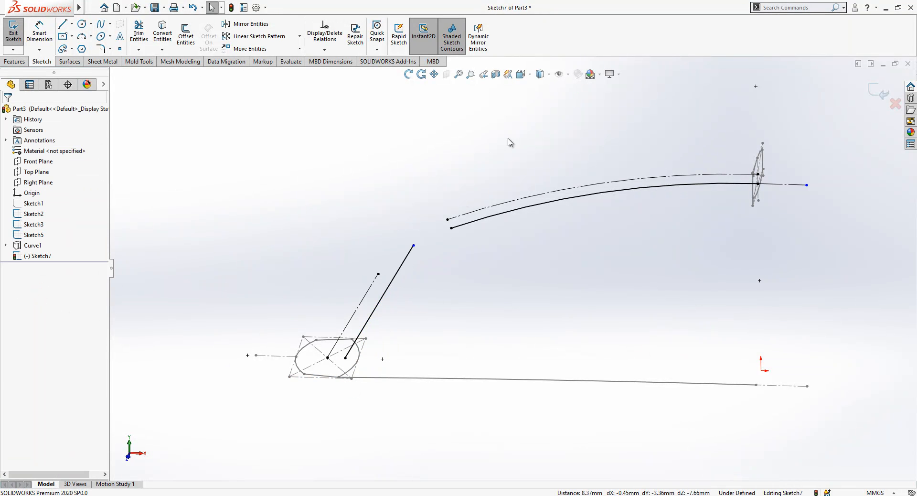
- Shorten the new inclined line at its upper end and make it equal in length to the inclined construction line
left_click(522, 75)
left_click(429, 313)
scroll(411, 266, "down", 2)
left_click_drag(412, 244, 384, 296)
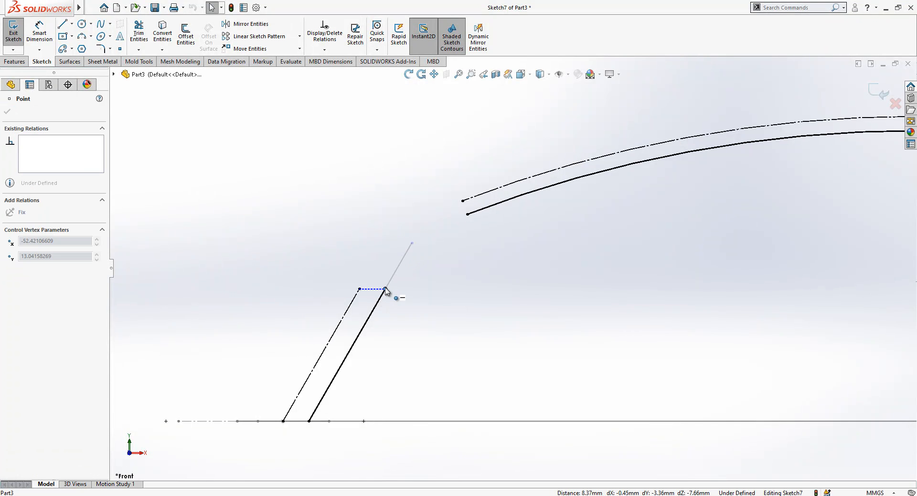
left_click(382, 294)
left_click(352, 302, "ctrl")
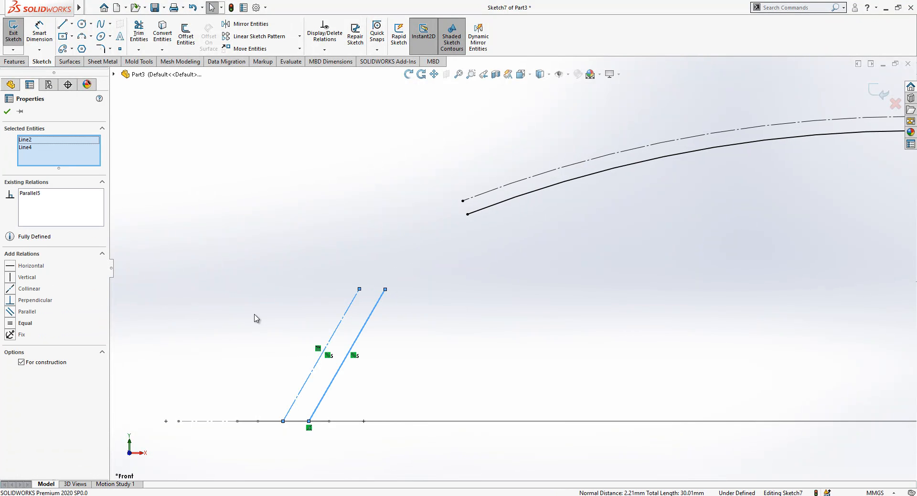
left_click(25, 323)
left_click(216, 278)
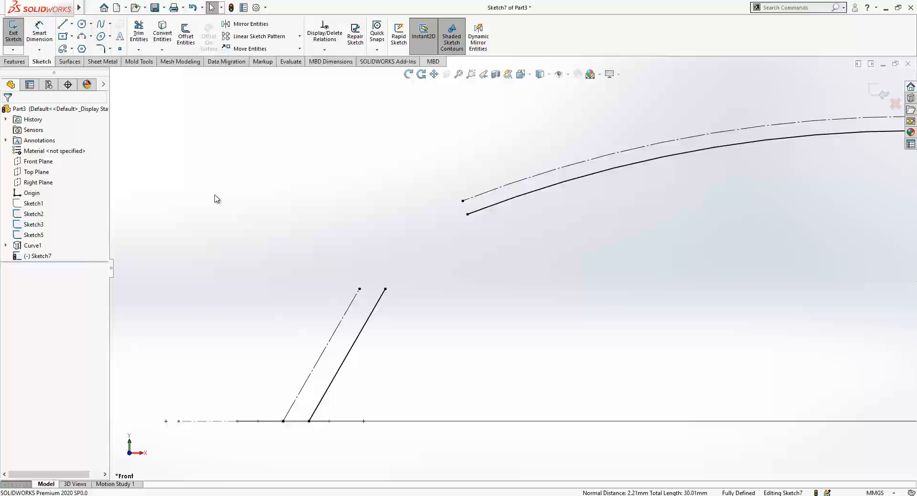
- Join the inclined line's upper end to the lower offset arc's left end with a 3 Point Arc and finish the sketch
left_click(81, 36)
left_click(385, 288)
left_click(468, 215)
left_click(420, 259)
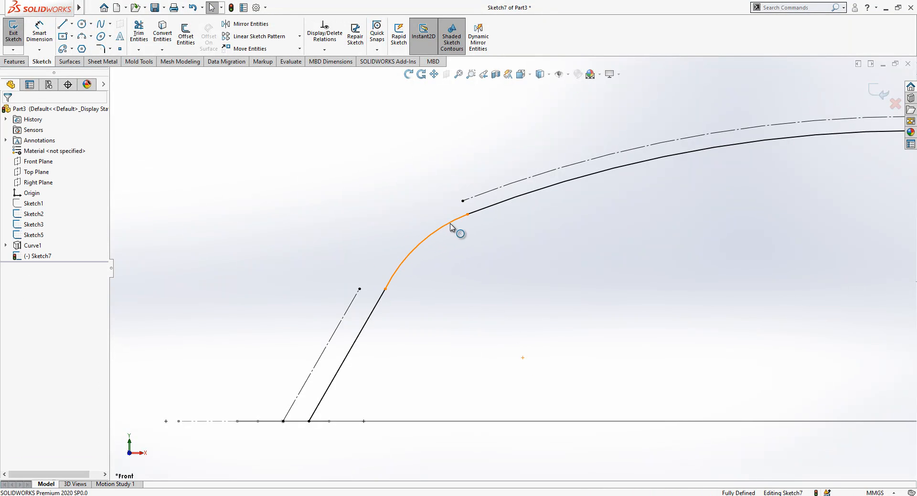
left_click(480, 216, "ctrl")
left_click(336, 221)
scroll(450, 223, "up", 3)
left_click(868, 94)
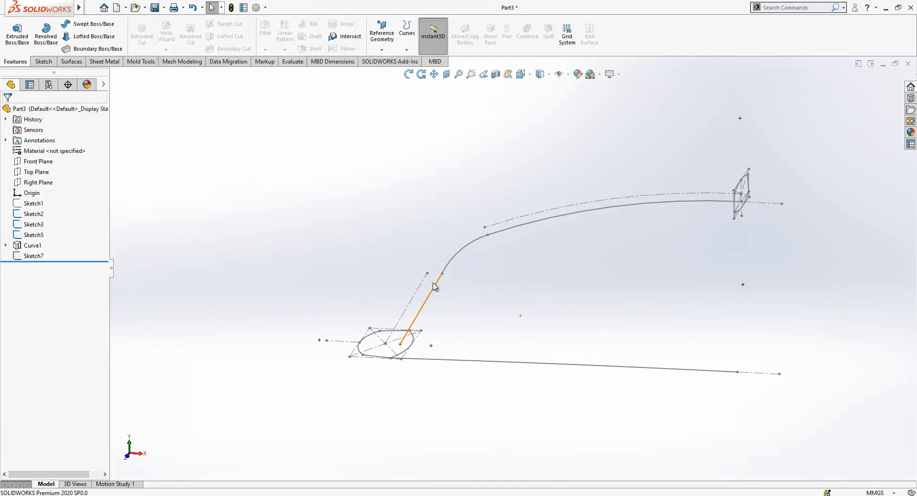
- Create a sketch-on-sketch projected curve from Sketch7 and Sketch5
left_click(424, 361)
left_click(435, 290, "ctrl")
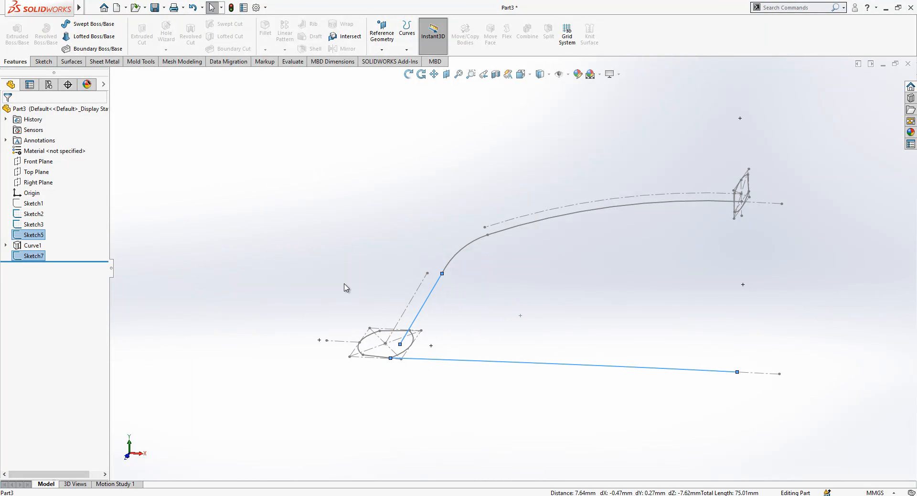
left_click(406, 48)
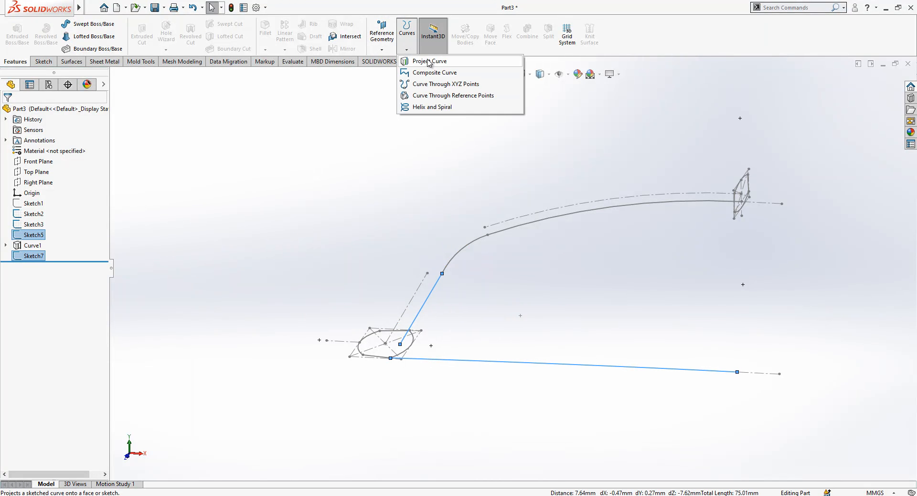
left_click(429, 62)
left_click(5, 116)
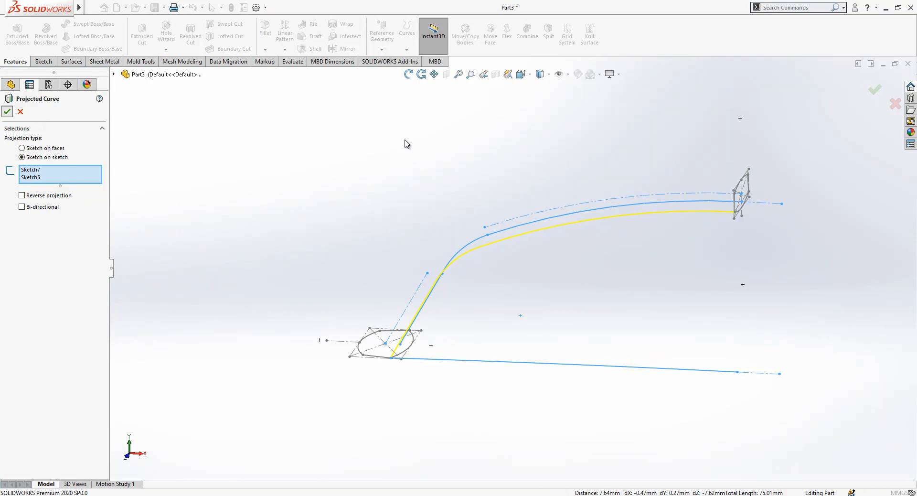
- Show the hidden first projected curve, Curve1, alongside the new one
scroll(707, 217, "up", 1)
middle_click_drag(707, 217, 668, 234)
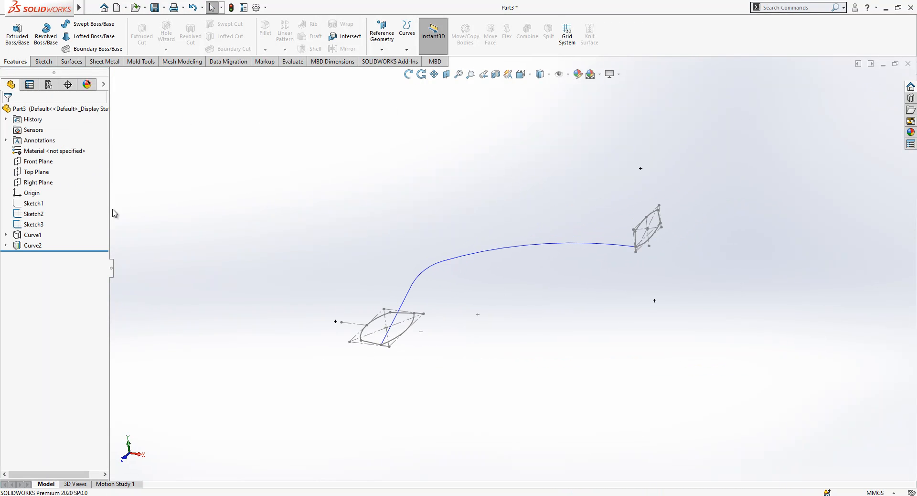
left_click(38, 236)
left_click(51, 223)
scroll(655, 251, "down", 2)
middle_click_drag(615, 244, 546, 223)
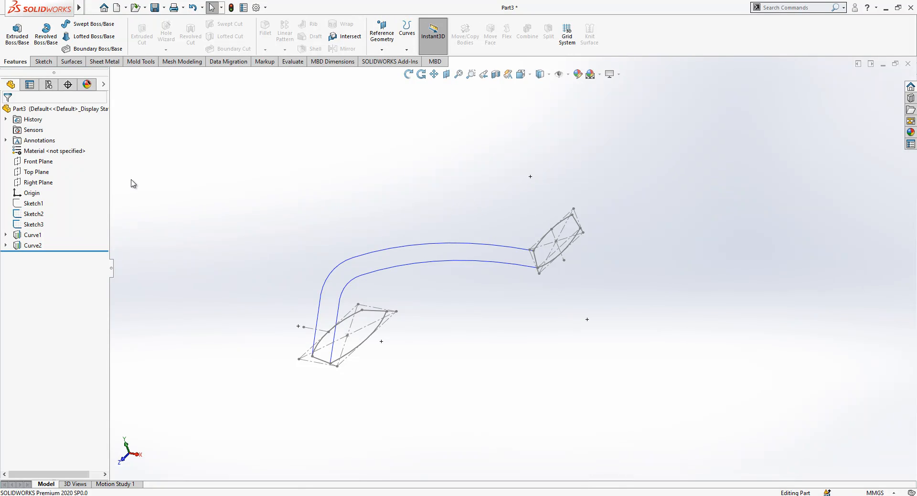
- Start a lofted surface for the two outline sketches and the projected guide curves
left_click(74, 62)
left_click(69, 41)
left_click(91, 39)
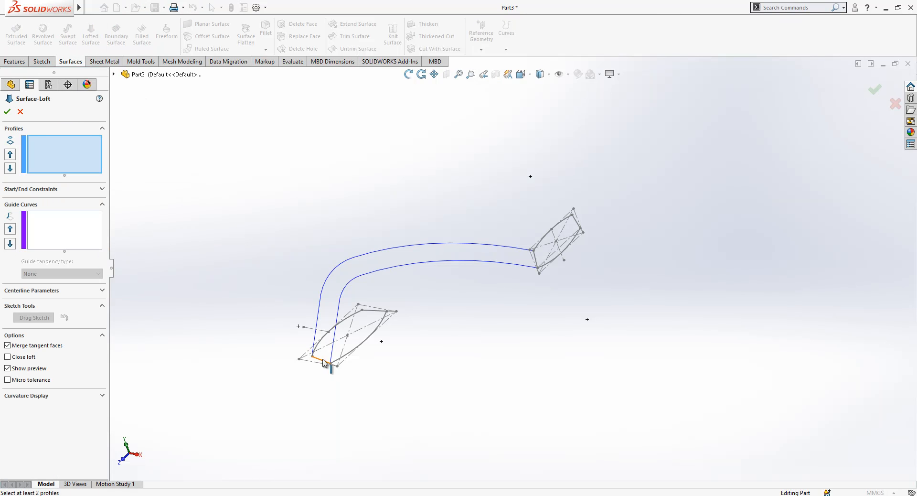
- Assign the short near-side lines of the two end sketches as the open-group profiles of the surface loft
right_click(46, 149)
left_click(83, 154)
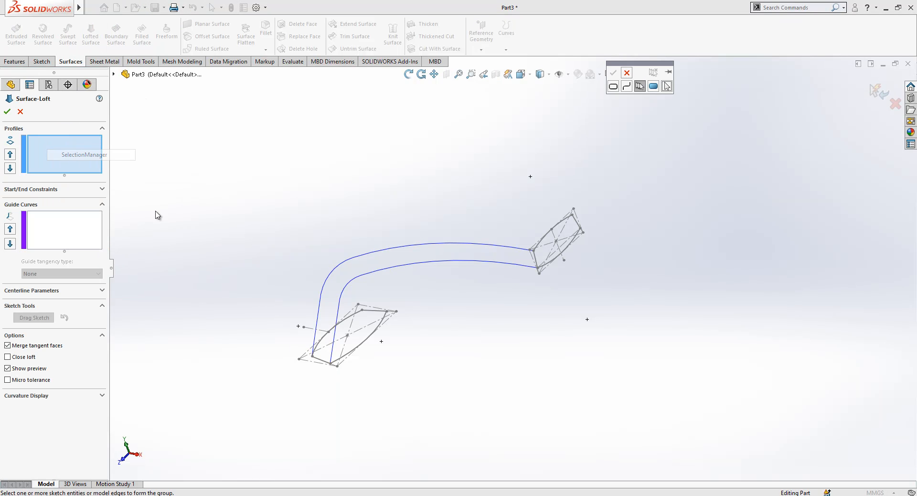
left_click(316, 359)
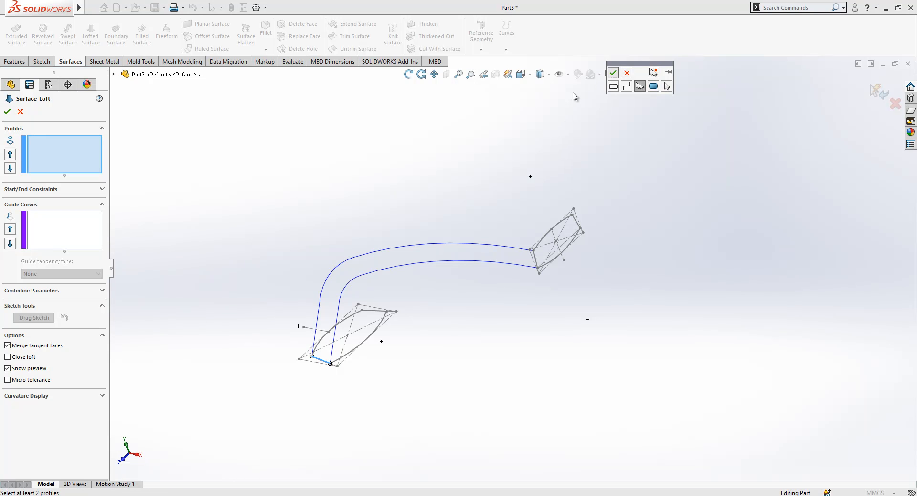
left_click(614, 73)
right_click(73, 155)
left_click(103, 157)
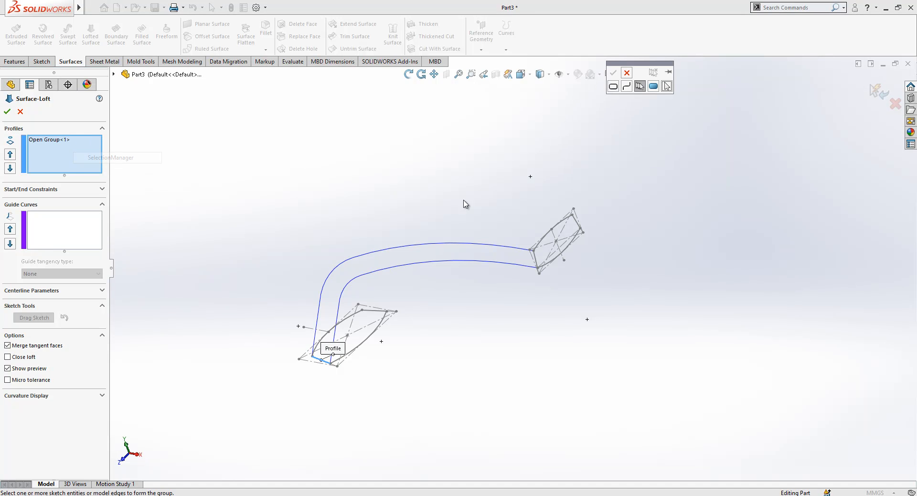
left_click(537, 258)
left_click(612, 74)
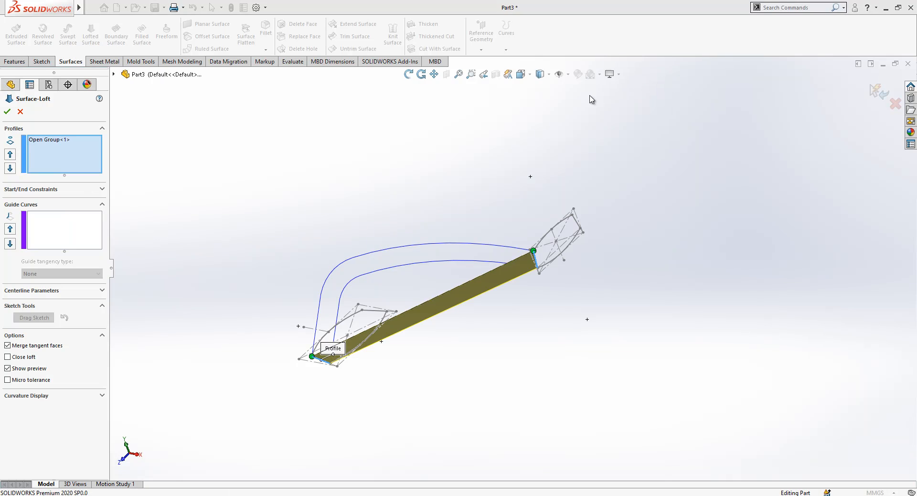
- Add the two long curves, Curve1 and Curve2, as guide curves of the surface loft
left_click(83, 227)
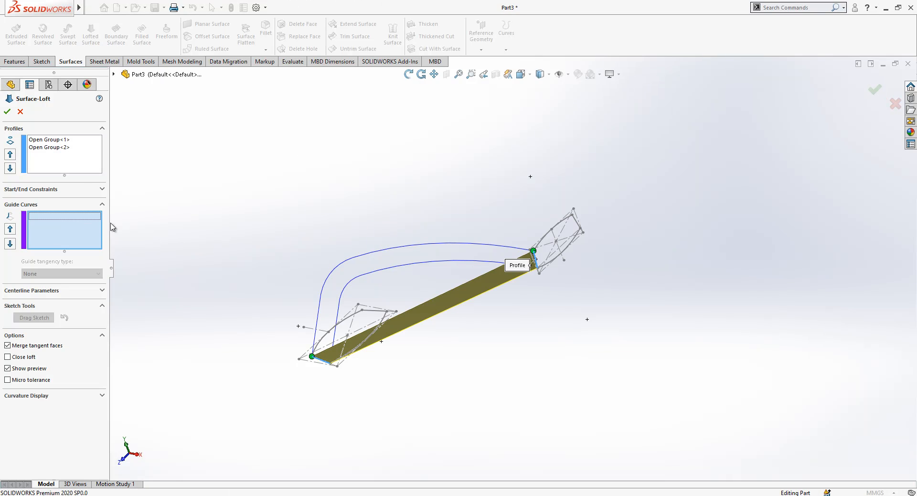
left_click(415, 246)
left_click(430, 262)
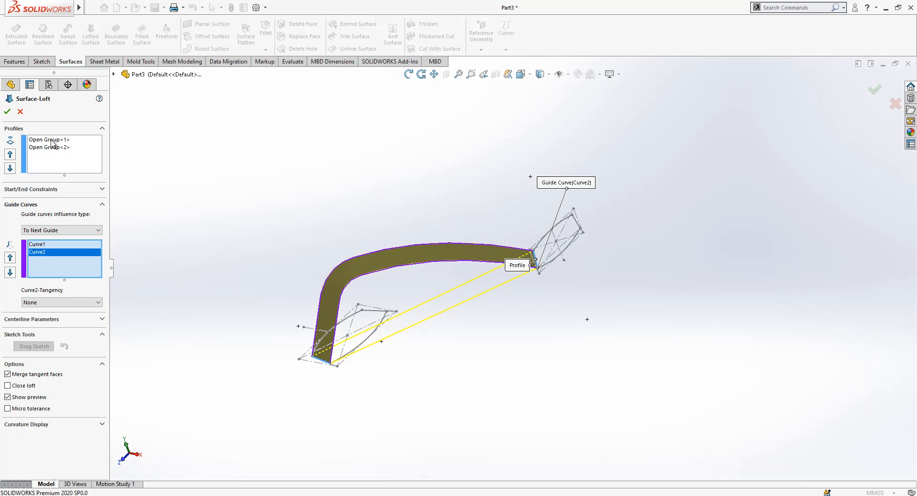
- Try the Normal To Profile constraint at the start and the end of the loft, setting each back to None
left_click(74, 190)
left_click(63, 140)
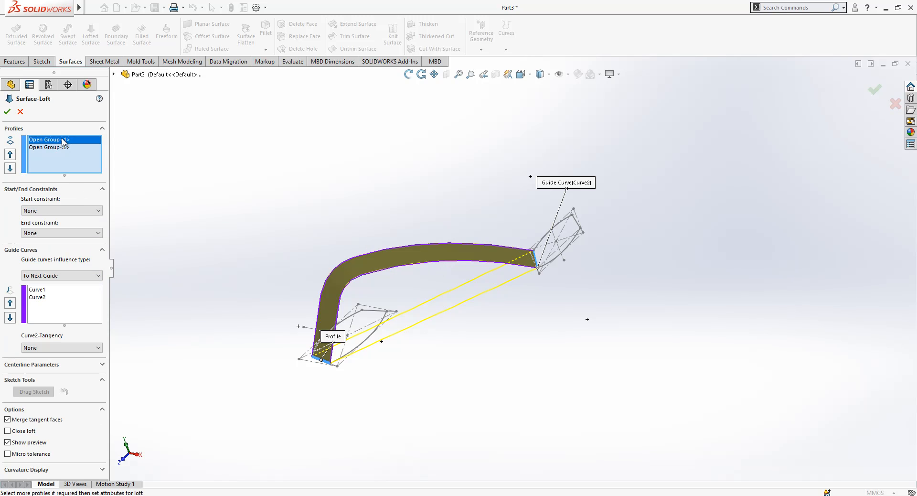
left_click(79, 210)
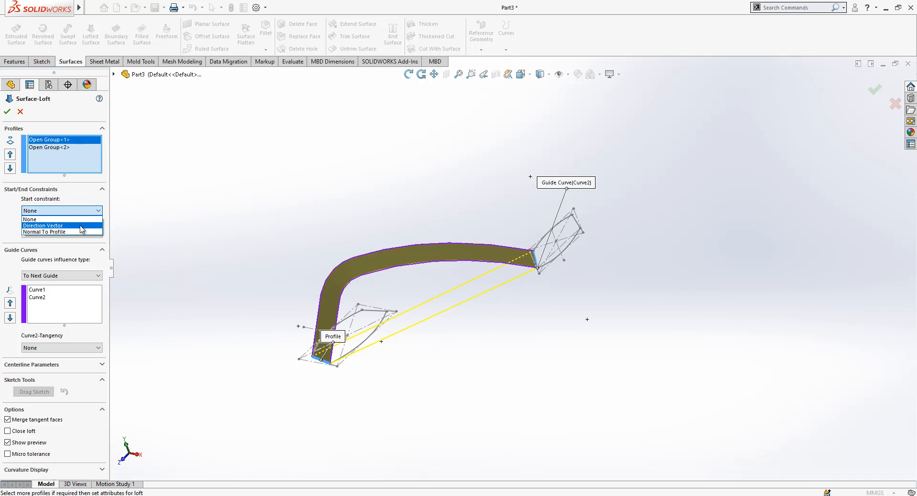
left_click(80, 233)
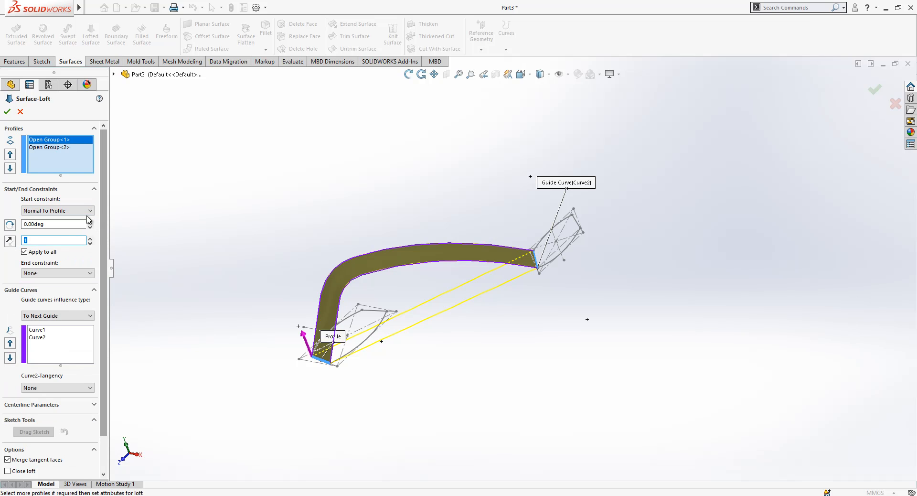
left_click(68, 213)
left_click(59, 218)
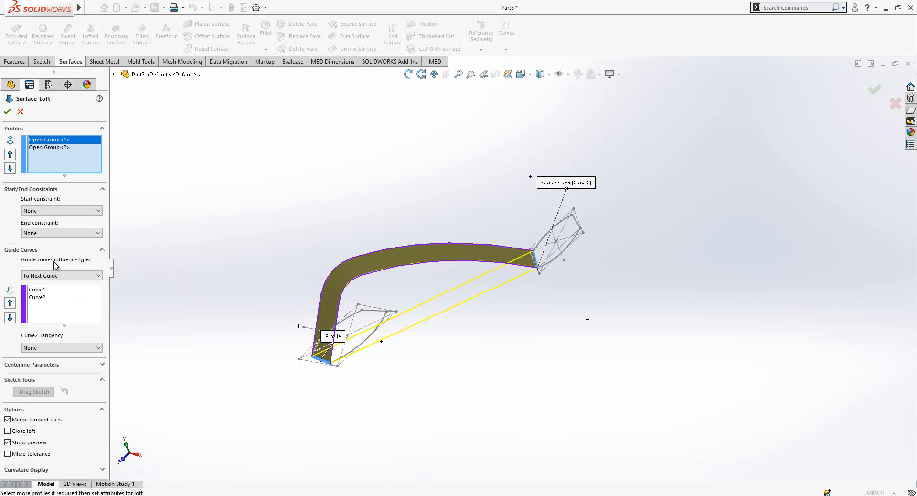
left_click(61, 233)
left_click(57, 255)
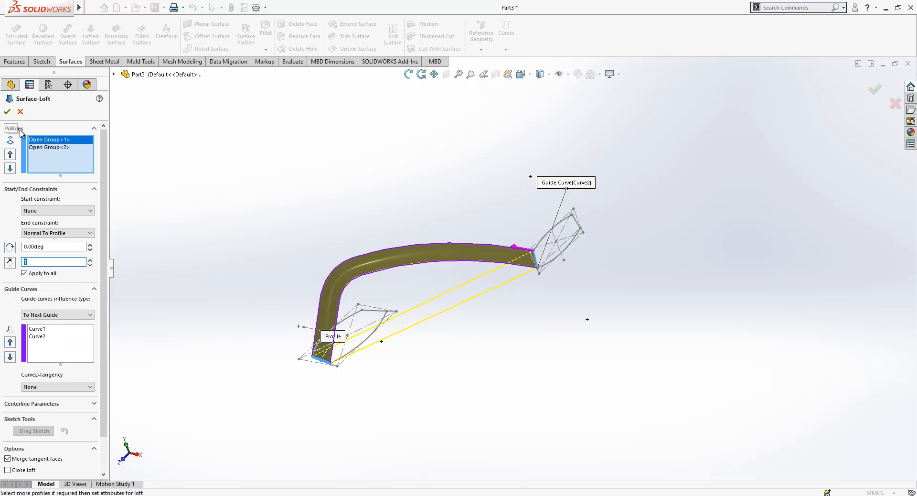
left_click(44, 234)
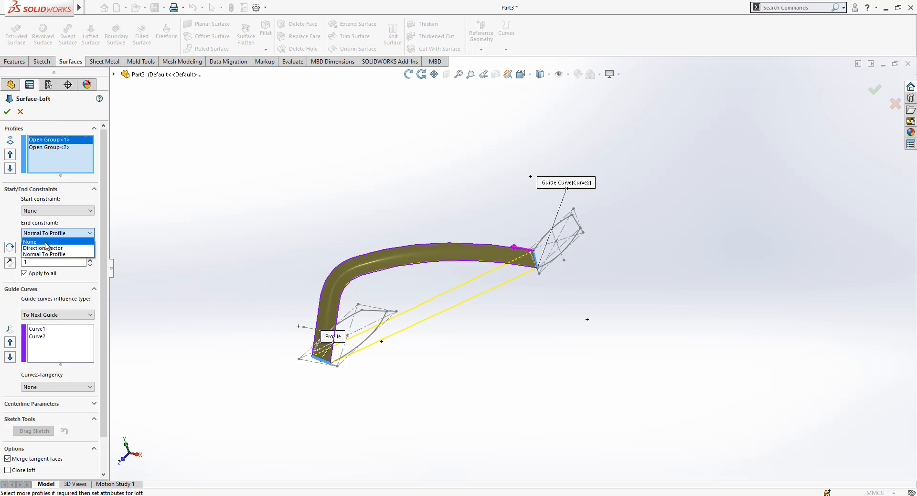
left_click(44, 241)
- Finish the side surface loft without start or end constraints
scroll(564, 271, "down", 3)
middle_click_drag(519, 278, 455, 297)
left_click(21, 114)
mouse_move(385, 289)
middle_mouse_down()
mouse_move(450, 291)
mouse_move(491, 187)
mouse_move(501, 197)
middle_mouse_up()
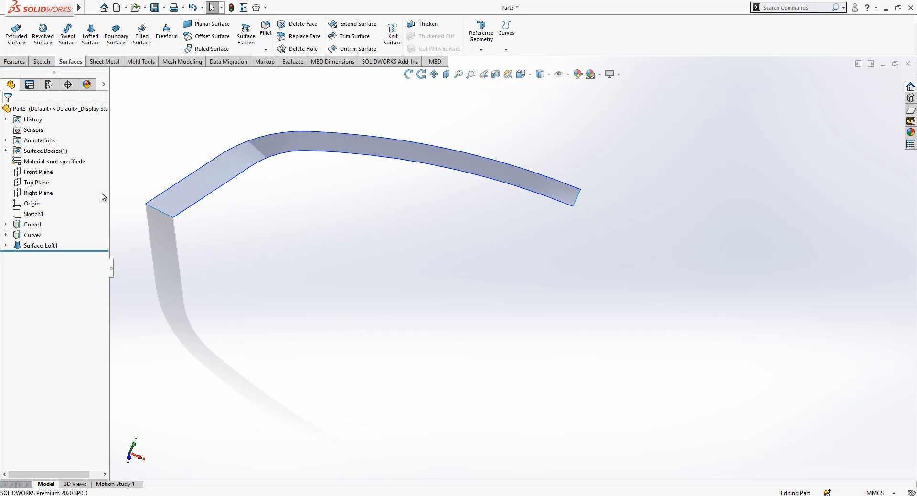
- Mirror the lofted surface body about the Front Plane
left_click(51, 174)
middle_click_drag(335, 258, 364, 262)
left_click(15, 61)
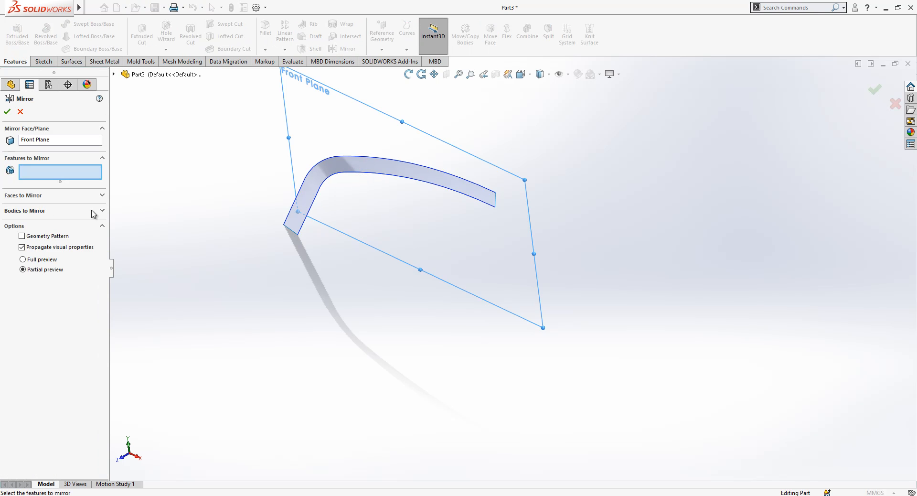
left_click(29, 210)
left_click(368, 173)
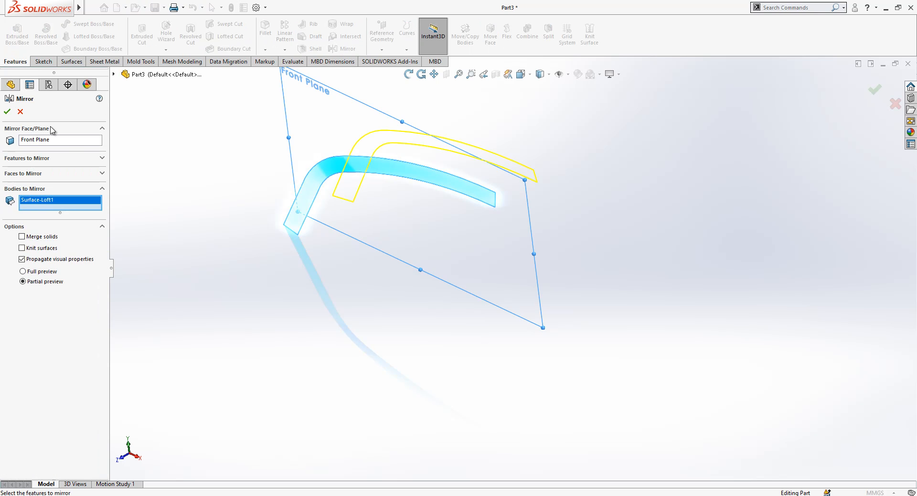
left_click(8, 111)
middle_click_drag(334, 330, 449, 310)
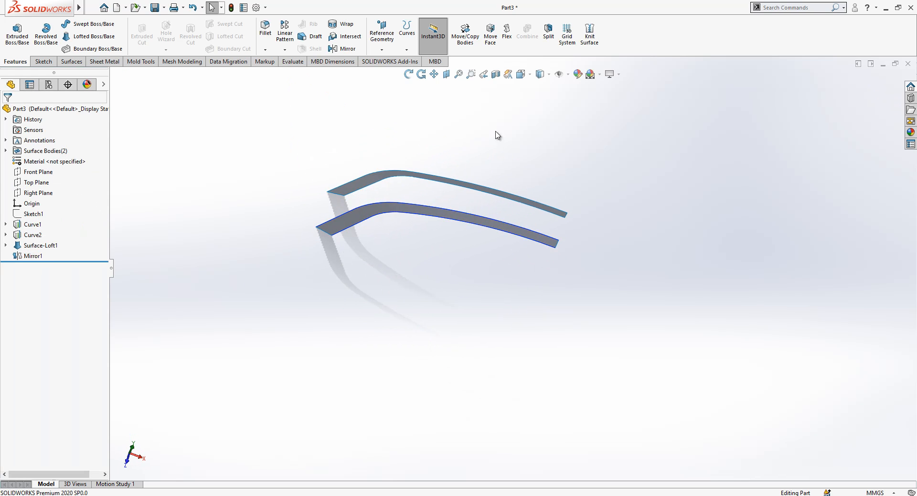
- Show the two profile sketches, Sketch3 and Sketch2, contained in the first surface loft
left_click(522, 74)
left_click(381, 267)
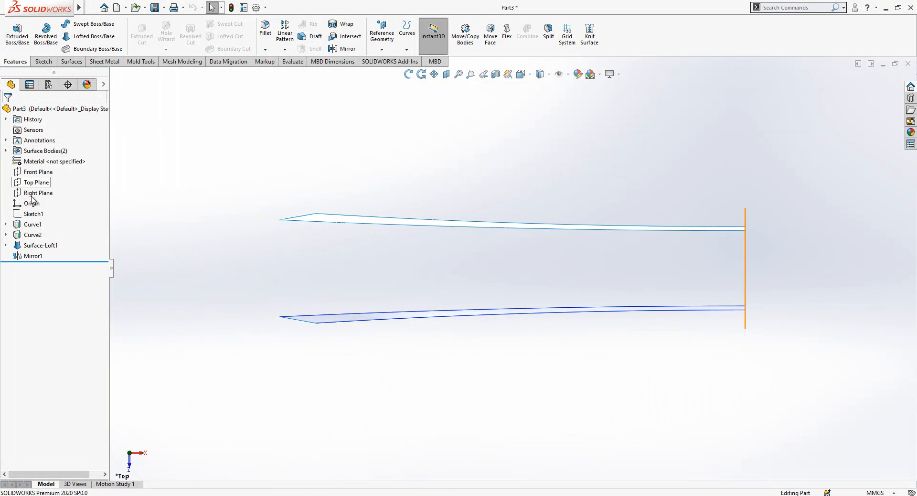
left_click(5, 245)
left_click(44, 266)
left_click(54, 255)
middle_click_drag(567, 356, 614, 203)
- Start a lofted surface with the upper arcs of the two end sketches as its open-group profiles
left_click(54, 63)
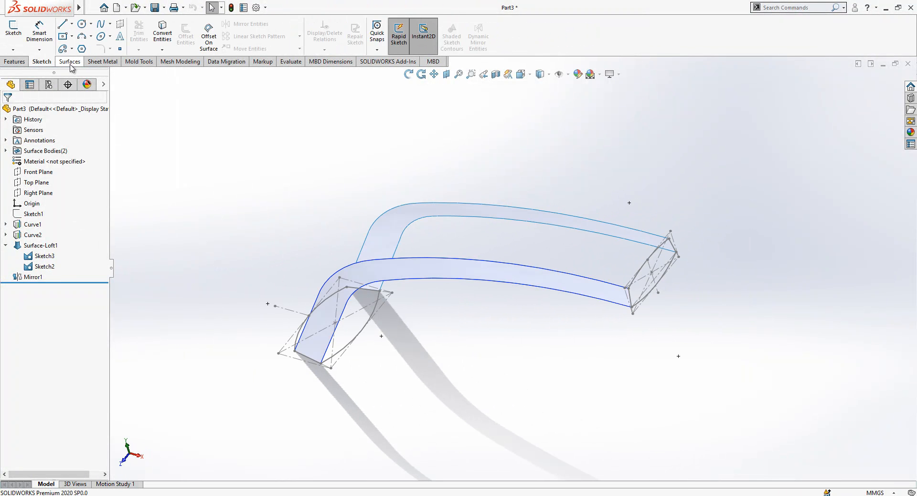
left_click(73, 64)
left_click(91, 35)
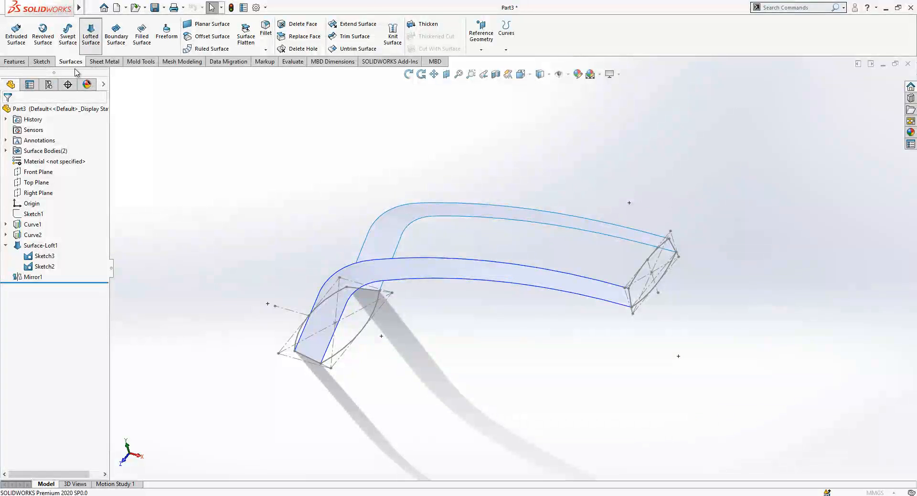
right_click(64, 156)
left_click(101, 160)
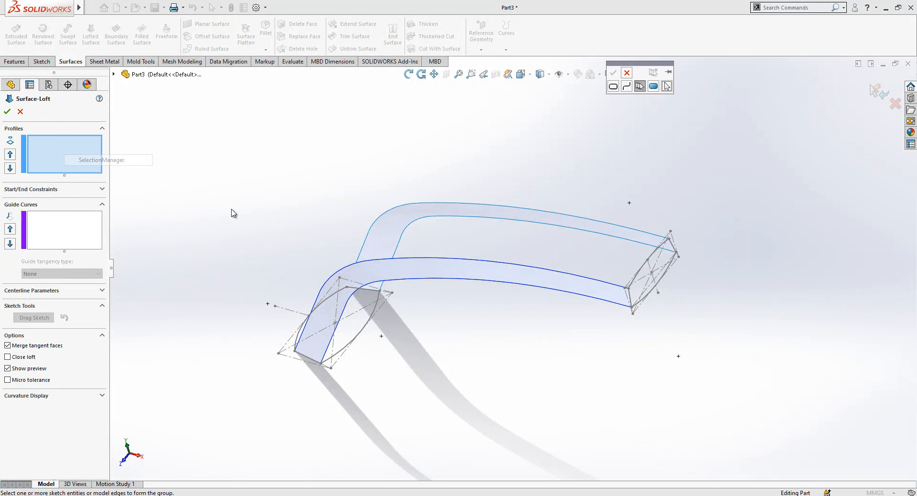
left_click(321, 306)
left_click(613, 73)
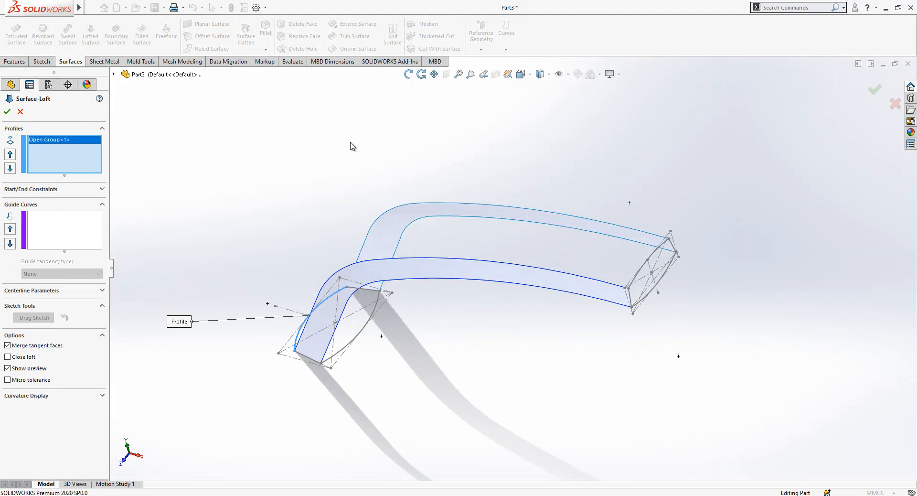
right_click(80, 170)
left_click(112, 172)
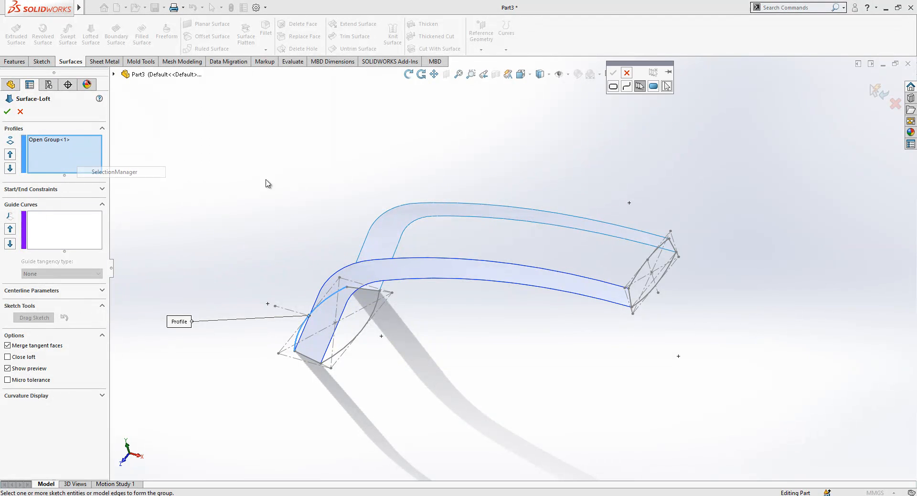
left_click(661, 249)
left_click(613, 73)
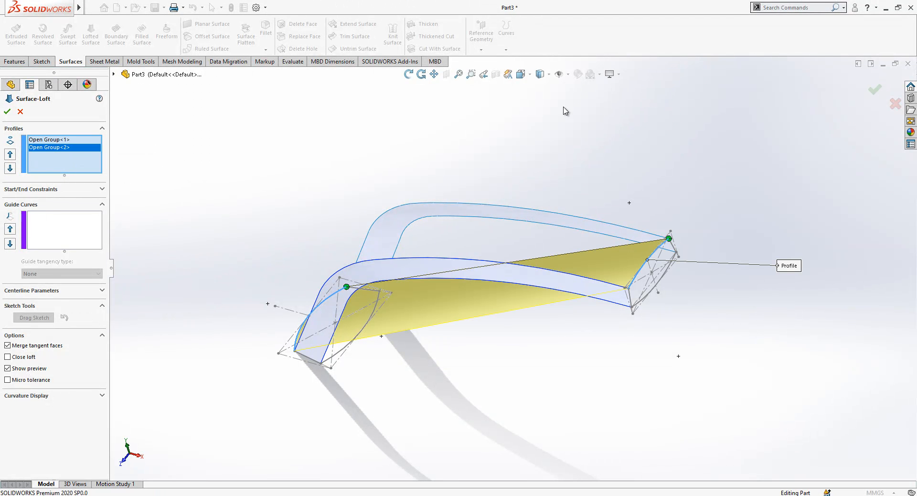
- Guide the upper loft along Curve1 and the mirrored surface's upper edge, and create the surface
left_click(62, 217)
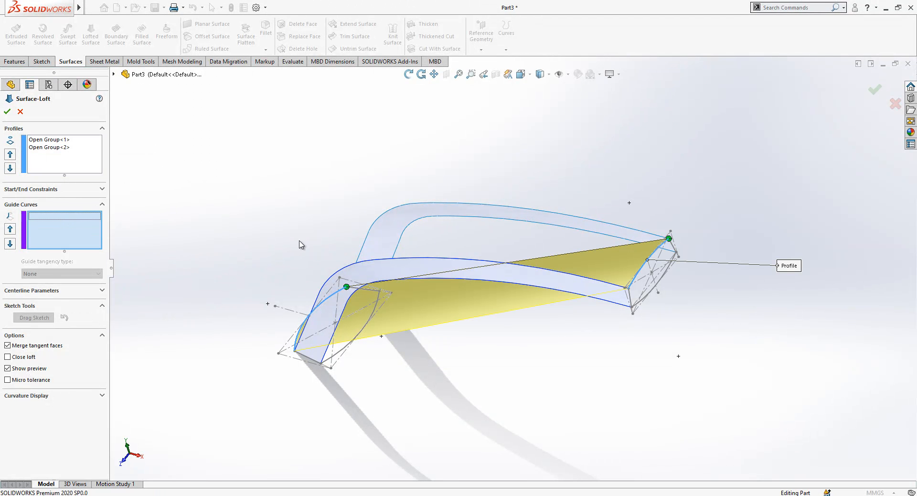
left_click(385, 258)
left_click(469, 205)
middle_click_drag(469, 205, 518, 267)
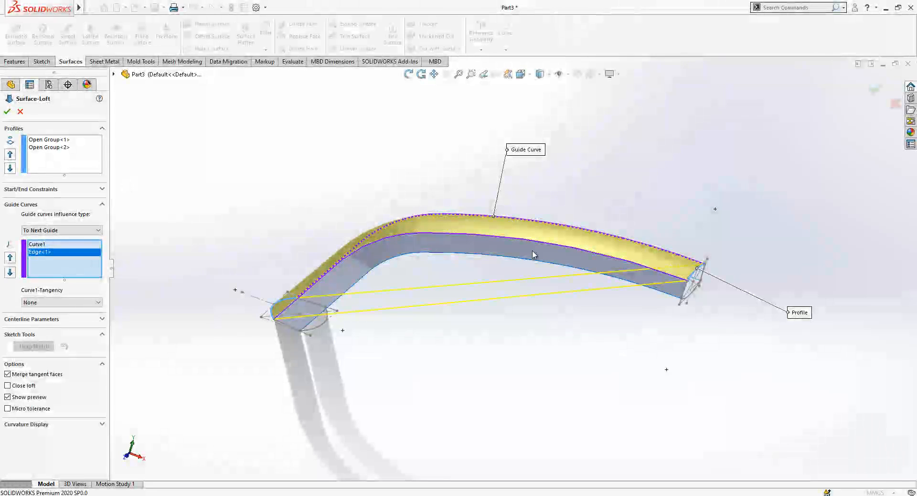
middle_click_drag(534, 254, 583, 211)
scroll(624, 241, "down", 4)
left_click(7, 109)
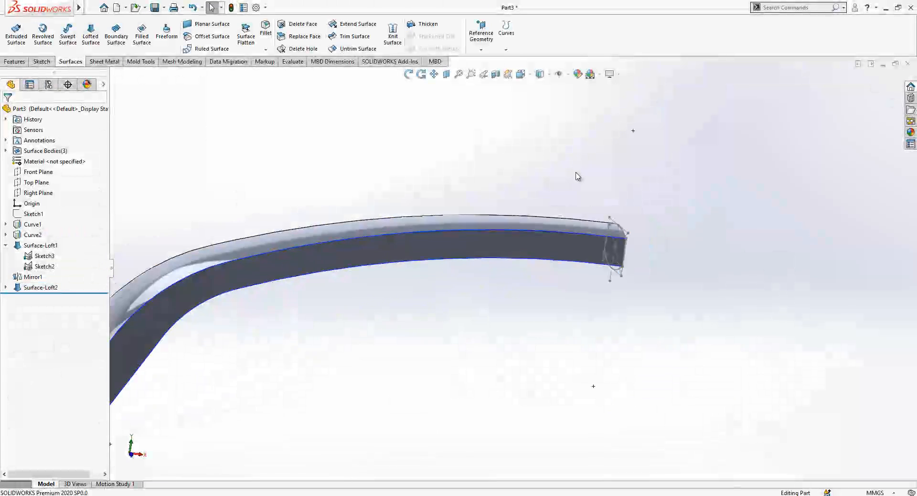
- Start another lofted surface using the lower arcs of the two end sketches as its open-group profiles
middle_click_drag(577, 176, 400, 289)
scroll(438, 188, "up", 3)
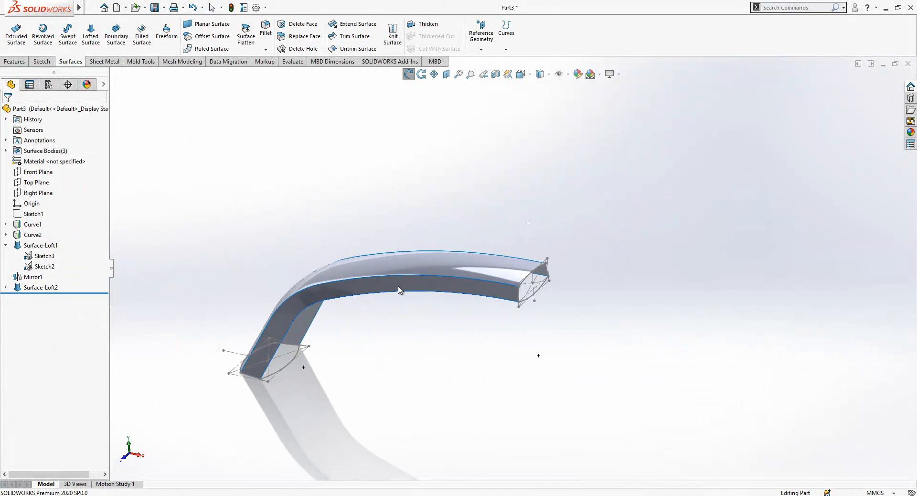
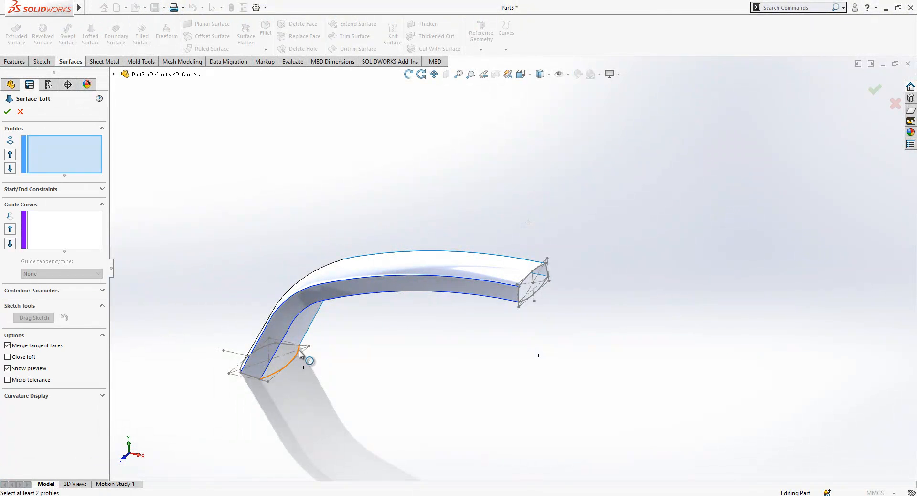
right_click(60, 154)
left_click(96, 158)
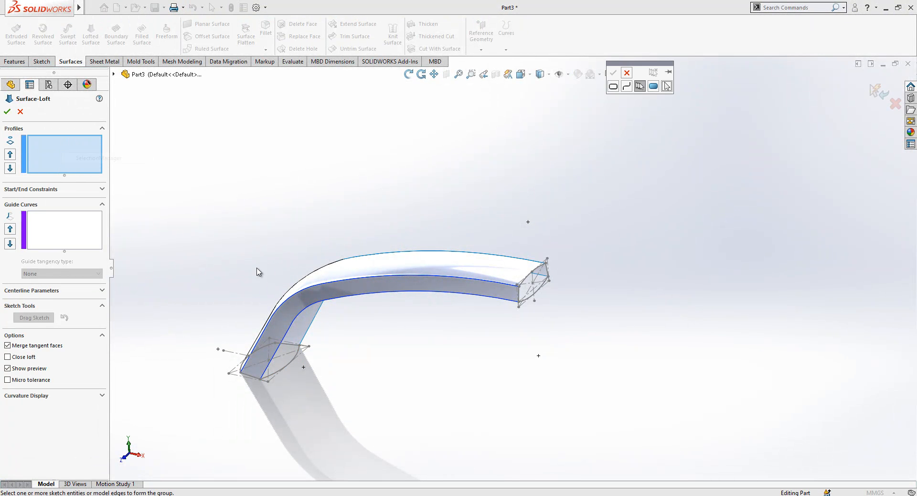
left_click(297, 355)
scroll(375, 353, "down", 2)
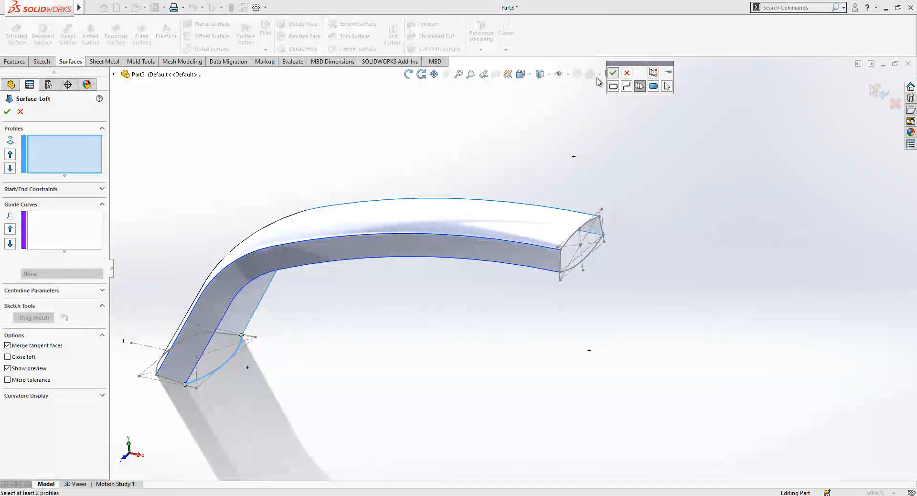
left_click(613, 73)
right_click(79, 147)
left_click(102, 155)
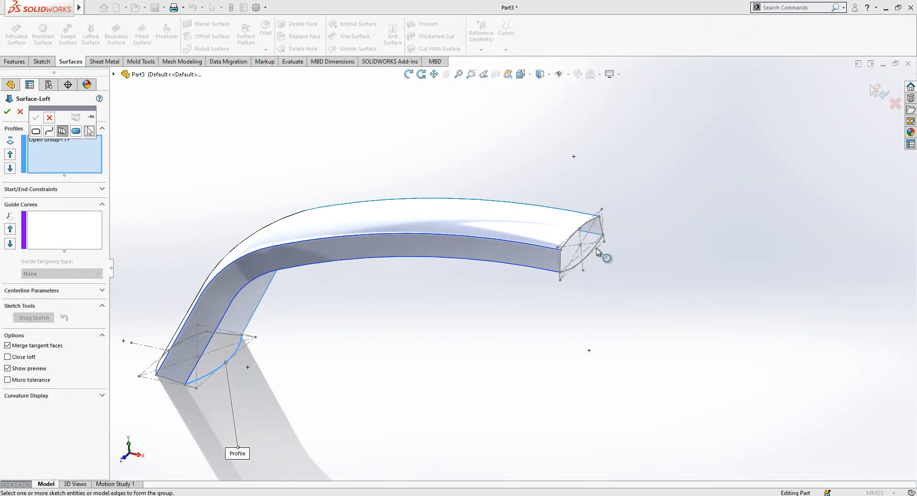
left_click(597, 252)
left_click(37, 118)
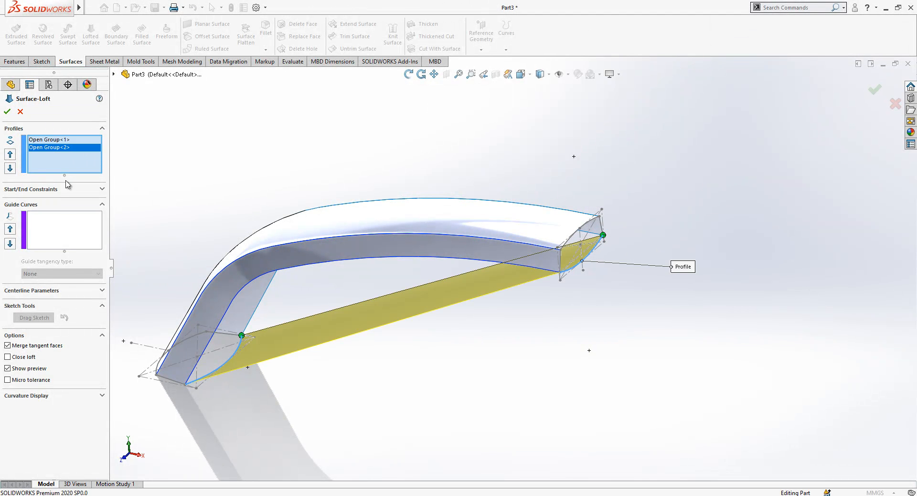
- Guide the lower loft along Curve2 and the mirrored surface's lower edge, and create the surface
left_click(64, 233)
left_click(297, 271)
left_click(271, 283)
left_click(7, 114)
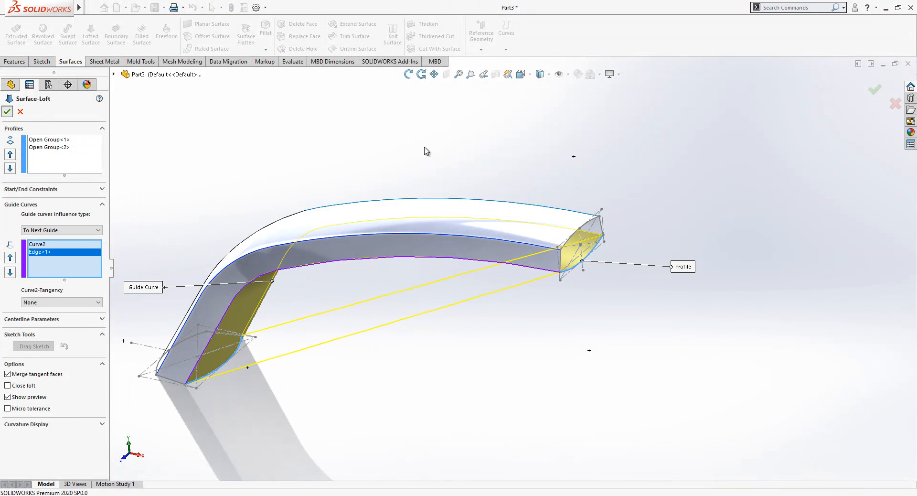
left_click(481, 132)
- Examine the far end of the lofted surfaces closely in the front view
left_click(521, 75)
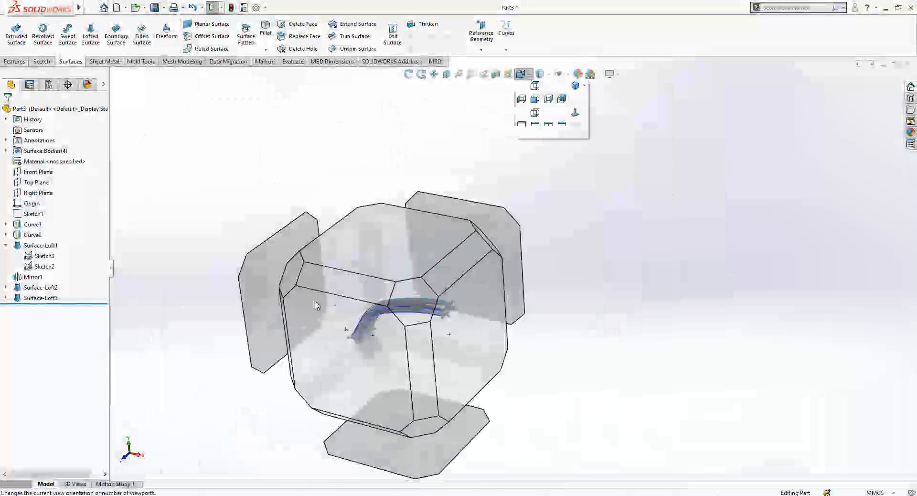
left_click(316, 305)
scroll(746, 187, "down", 3)
scroll(722, 193, "down", 2)
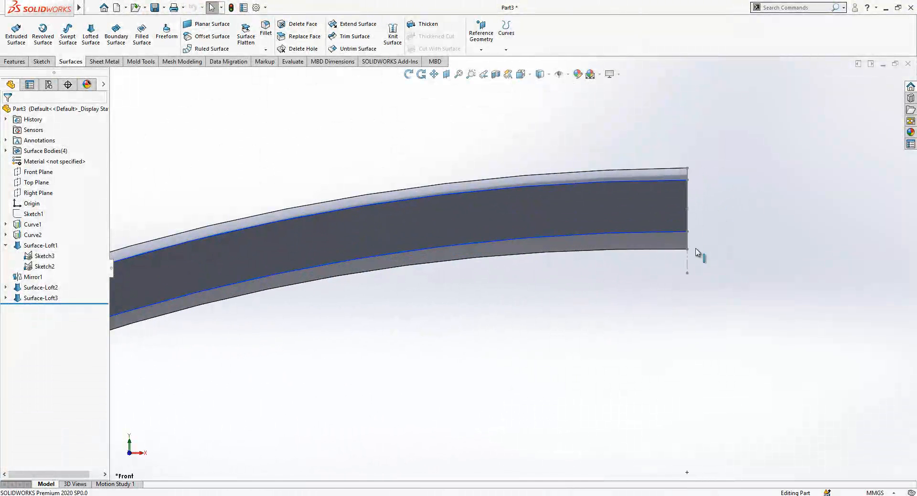
left_click(688, 259)
left_click(736, 239)
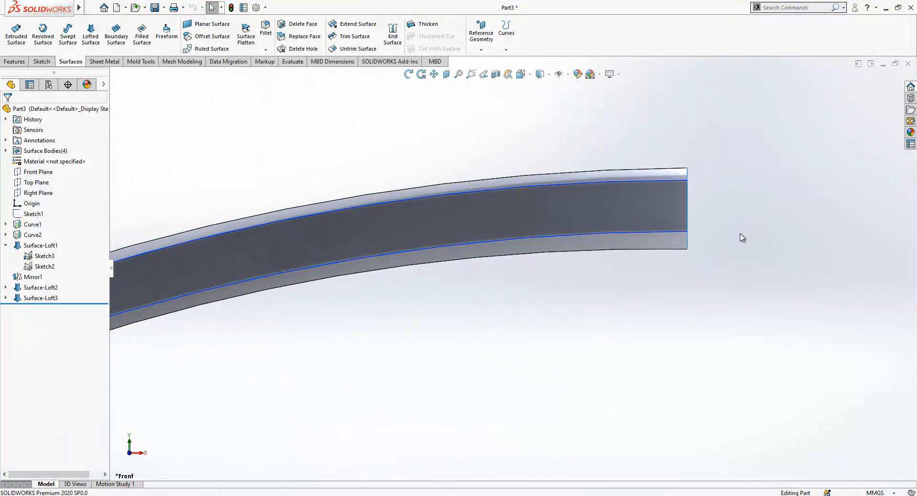
scroll(704, 202, "up", 5)
left_click(287, 364)
scroll(520, 209, "up", 1)
middle_click_drag(520, 210, 587, 255)
left_click(393, 36)
left_click(432, 220)
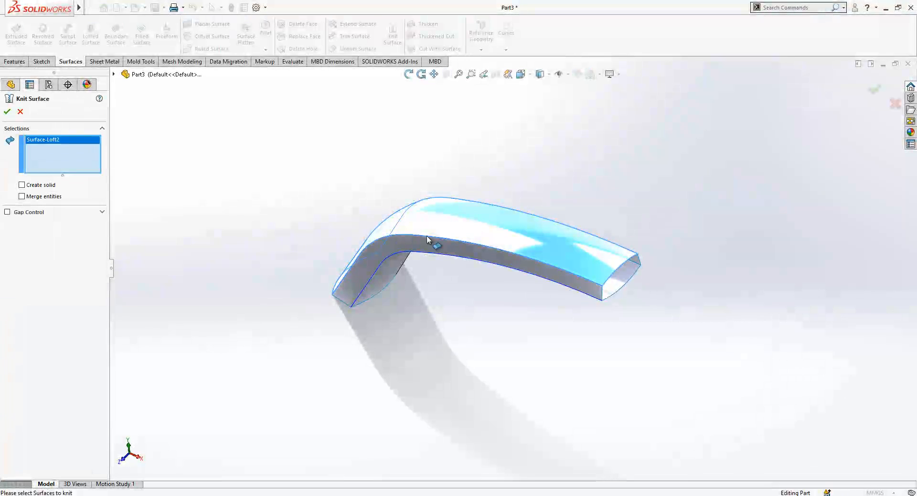
left_click(422, 243)
left_click(368, 274)
left_click(377, 286)
left_click(408, 254)
middle_click_drag(407, 254, 435, 228)
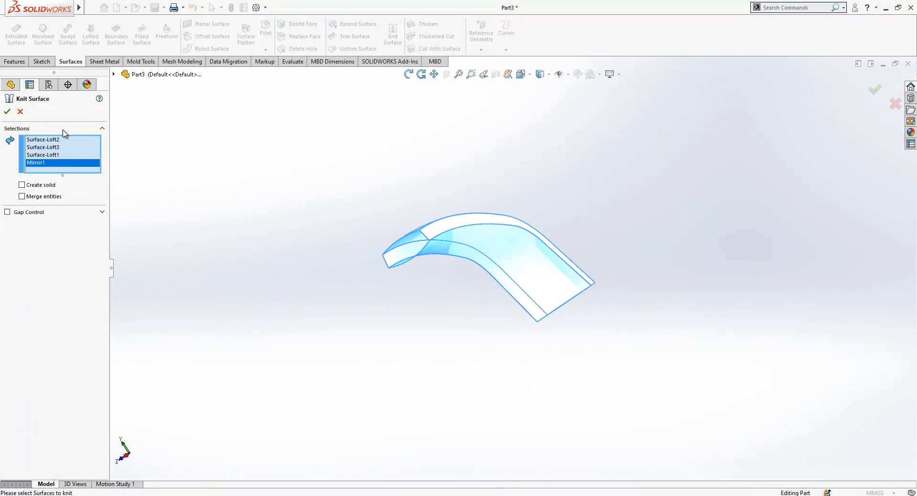
left_click(7, 112)
- Close both open ends of the body with planar surfaces bounded by Sketch3 and Sketch2
left_click(42, 255)
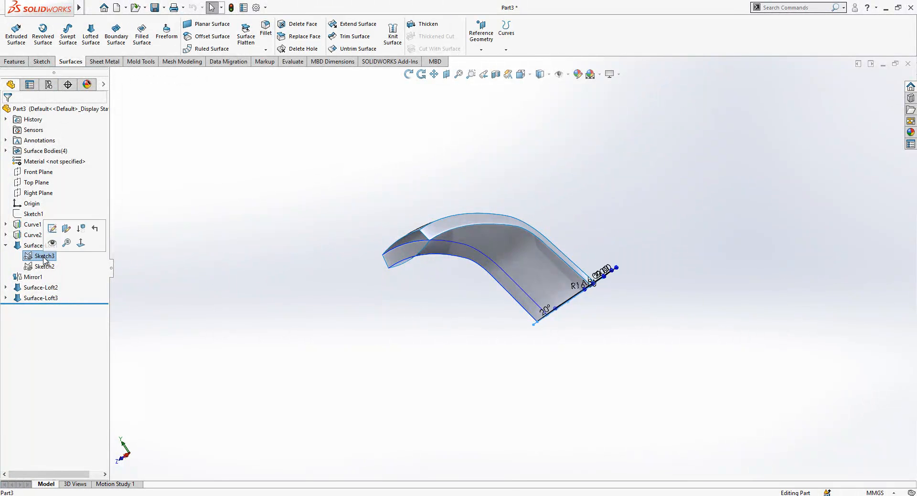
left_click(210, 25)
mouse_move(619, 365)
middle_mouse_down()
mouse_move(712, 274)
mouse_move(733, 178)
mouse_move(721, 189)
middle_mouse_up()
key("Return")
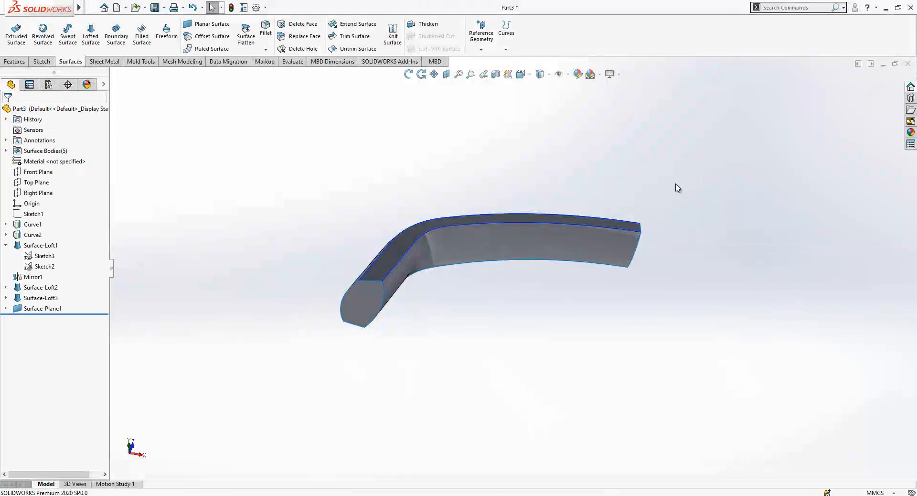
left_click(39, 267)
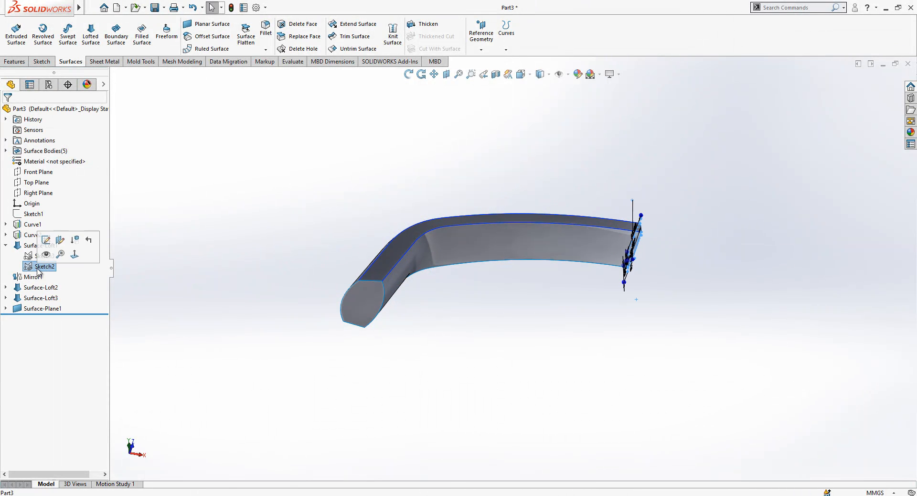
left_click(191, 26)
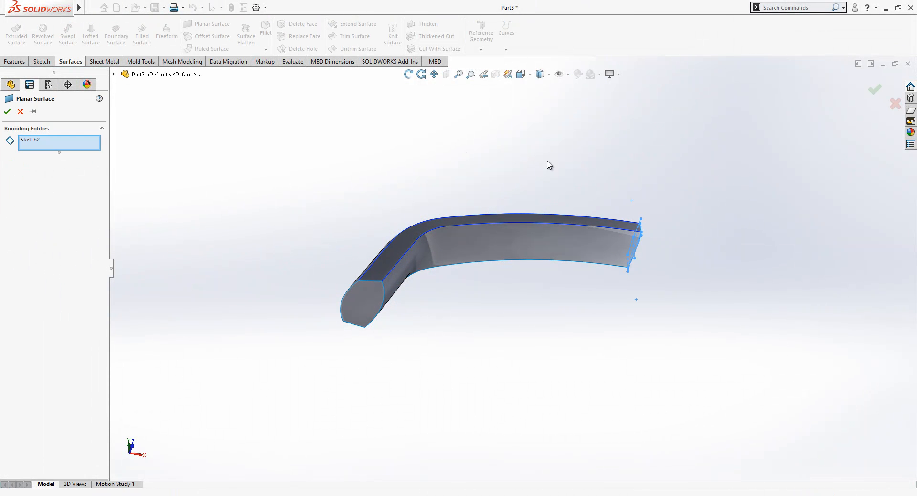
key("Return")
- Knit the lofted and mirrored surfaces and the two planar end caps into one surface body
middle_click_drag(557, 172, 624, 256)
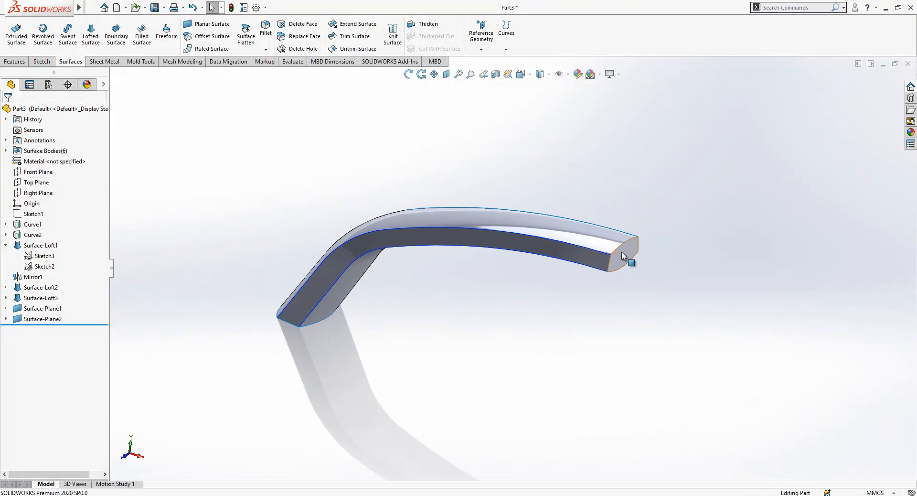
left_click(392, 34)
left_click_drag(725, 171, 135, 432)
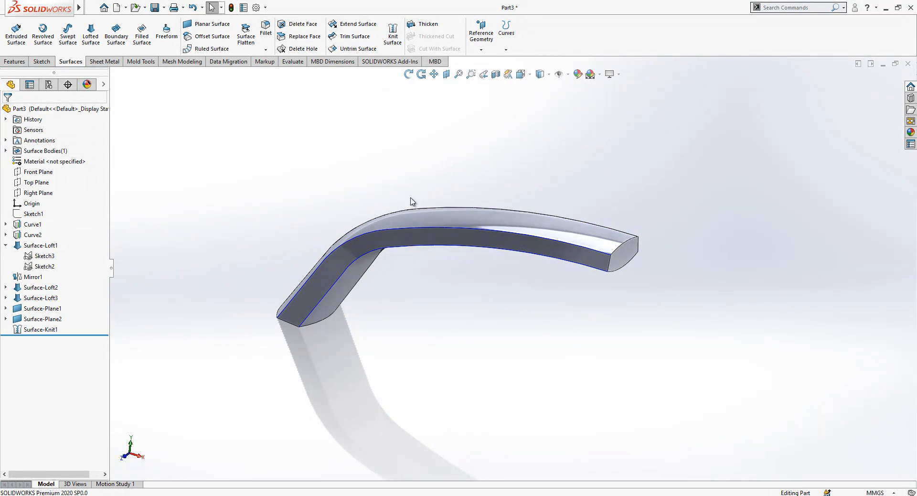
left_click(34, 255)
left_click(39, 238)
left_click(51, 266)
left_click(56, 255)
left_click(671, 265)
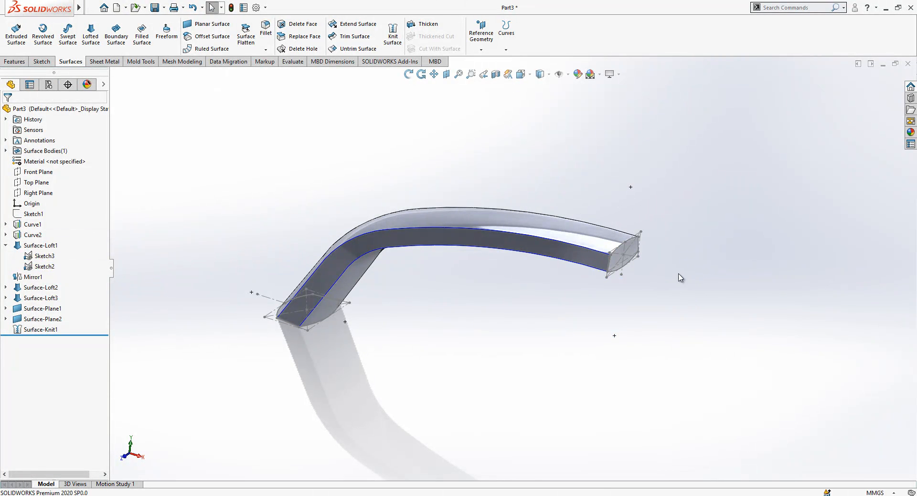
left_click(43, 257)
left_click(49, 244)
left_click(50, 267)
left_click(56, 253)
- Hide Curve1 and Curve2
left_click(27, 225)
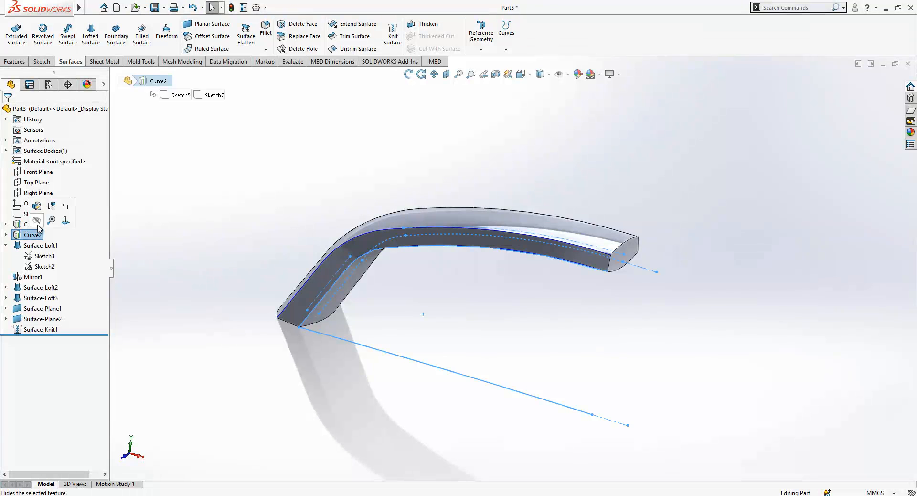
left_click(34, 213)
middle_click_drag(569, 241, 549, 202)
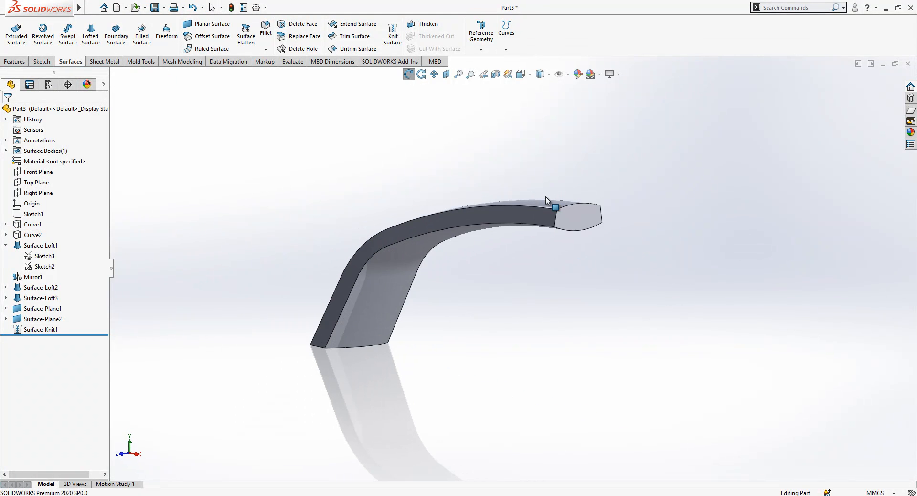
- Start a sketch on the planar cap at the upper end and draw a diagonal line across one upper corner
scroll(572, 210, "down", 2)
left_click(572, 224)
left_click(614, 192)
scroll(624, 227, "down", 2)
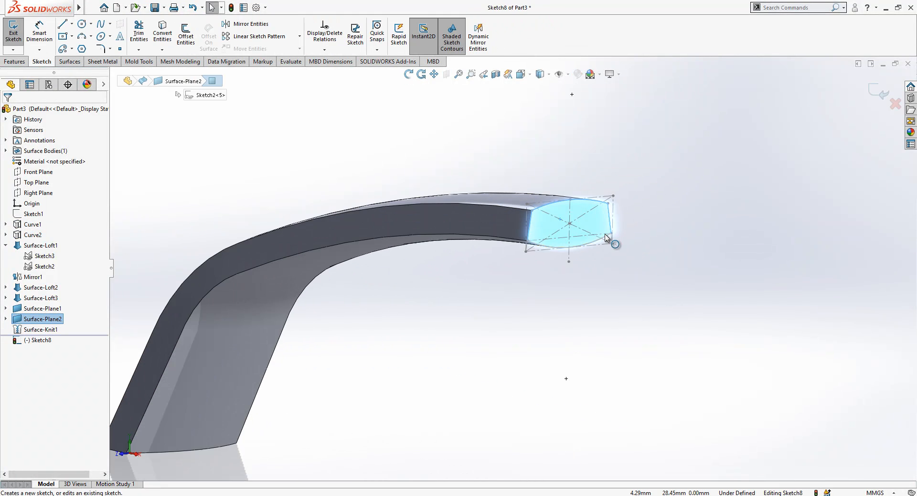
key("Escape")
scroll(603, 227, "down", 3)
middle_click_drag(557, 209, 523, 234)
scroll(515, 228, "down", 1)
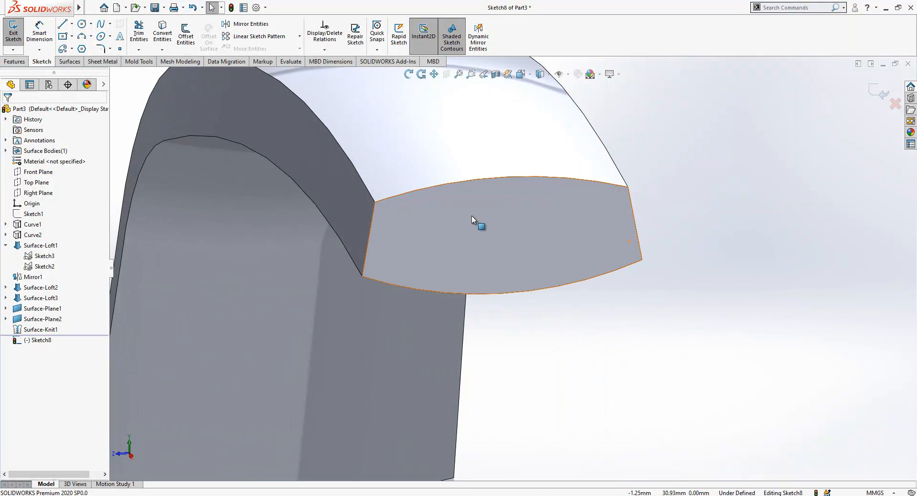
left_click(64, 25)
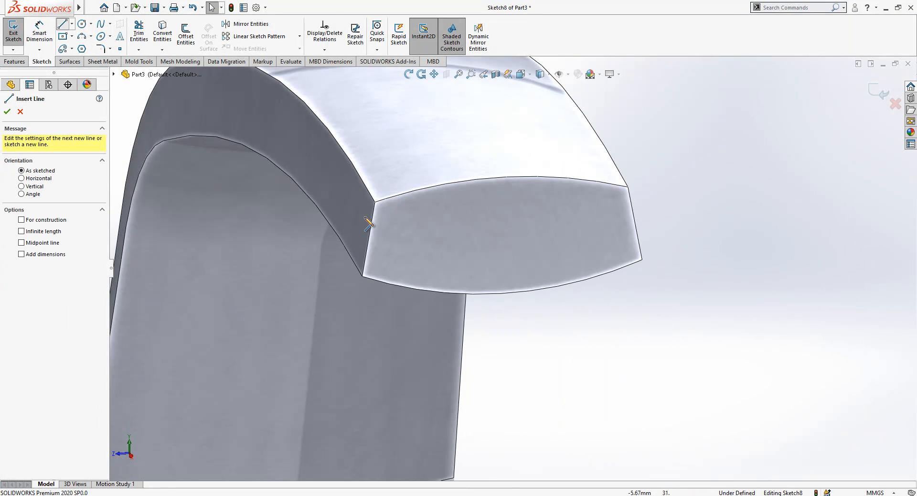
double_click(404, 194)
scroll(390, 187, "up", 3)
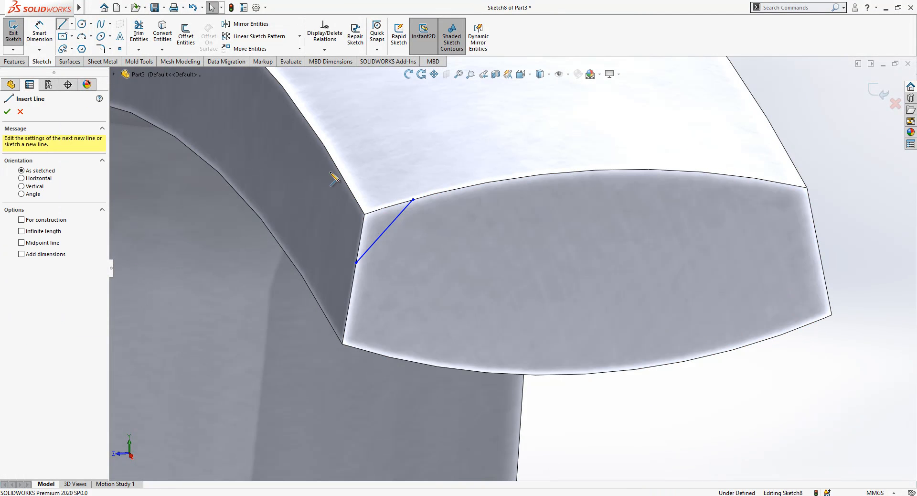
- Draw a construction line from the cap's corner to the diagonal line's midpoint and make the two lines perpendicular
left_click(365, 215)
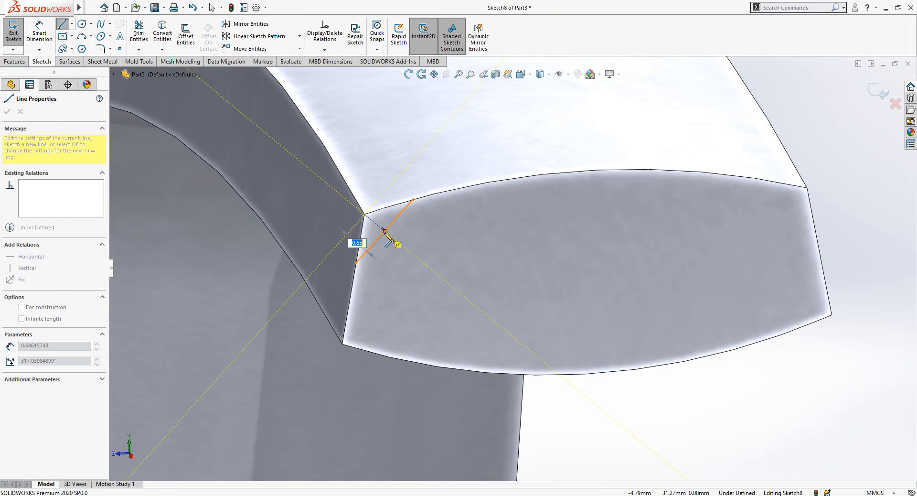
left_click(386, 231)
key("Escape")
left_click(386, 233)
key("Escape")
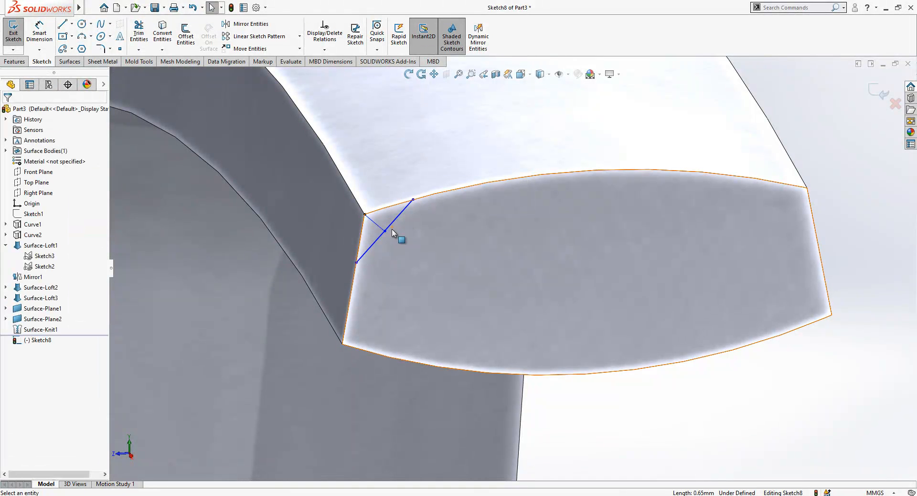
left_click(388, 228)
left_click(376, 225, "ctrl")
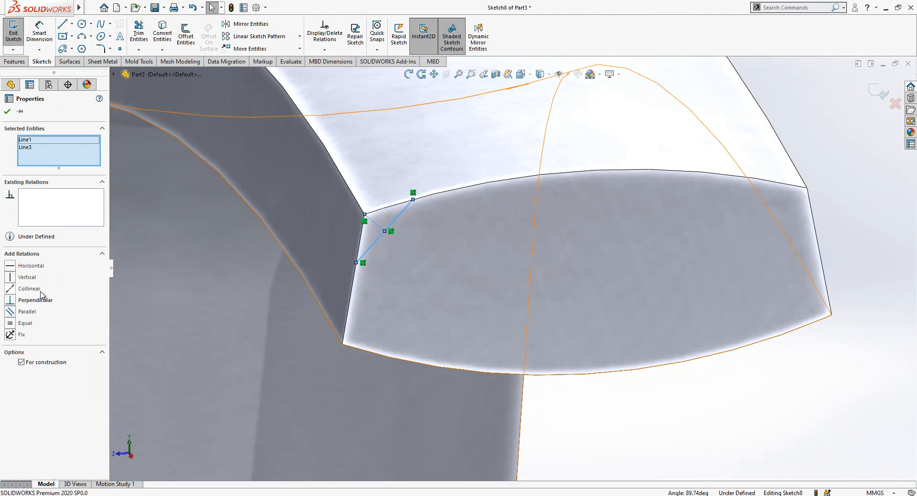
key("Escape")
- Dimension the construction line to 0.65 mm and finish the sketch
left_click(40, 33)
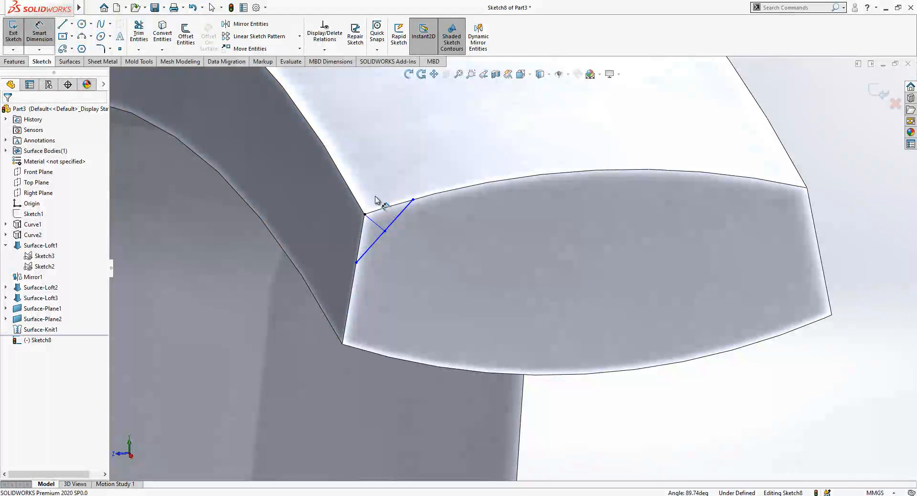
left_click(374, 224)
left_click(417, 171)
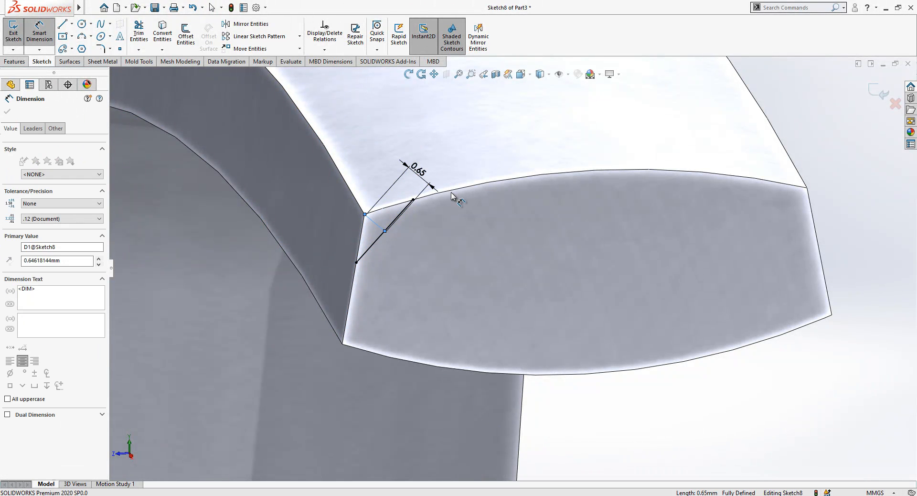
type("0.65")
key("Return")
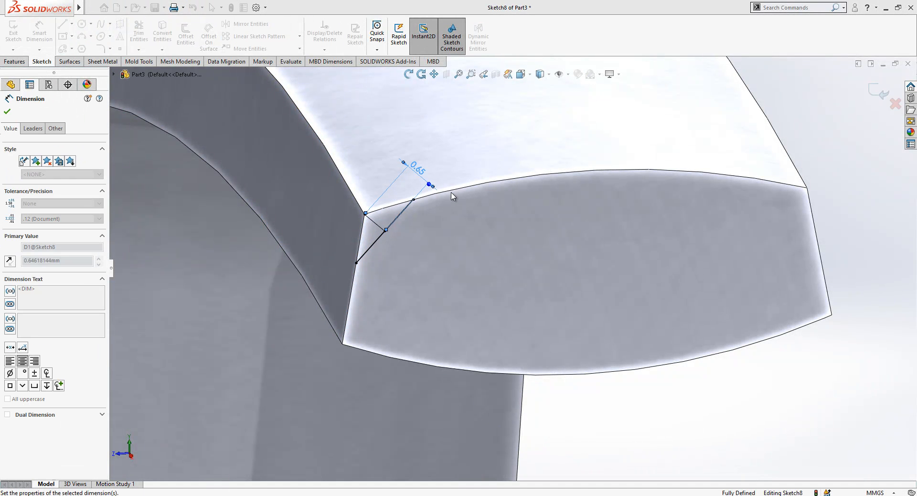
scroll(452, 196, "up", 3)
middle_click_drag(454, 197, 512, 238)
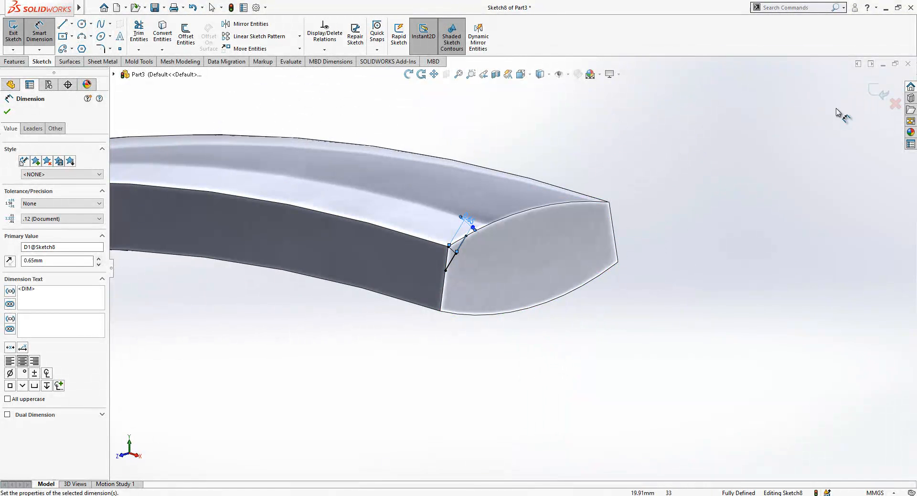
left_click(873, 92)
key("f")
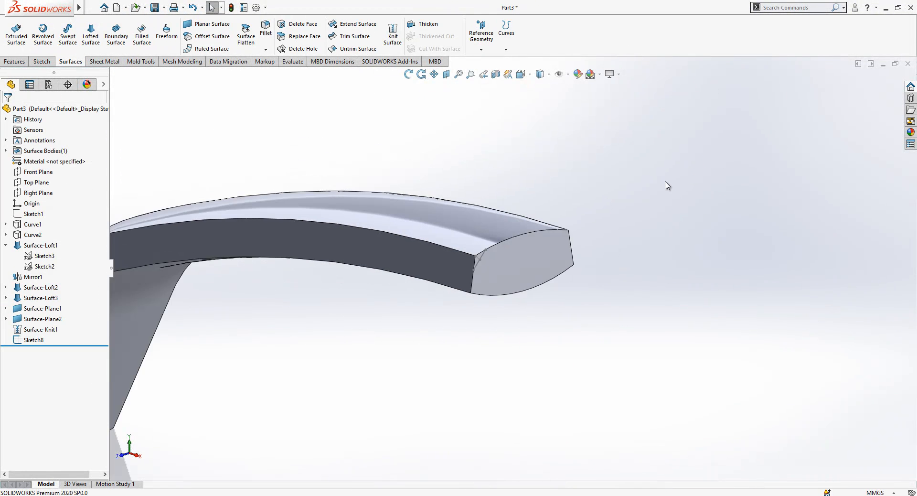
- Start a sketch on the other end's planar cap and draw a diagonal line across the corner on the same long edge
middle_click_drag(390, 267, 438, 133)
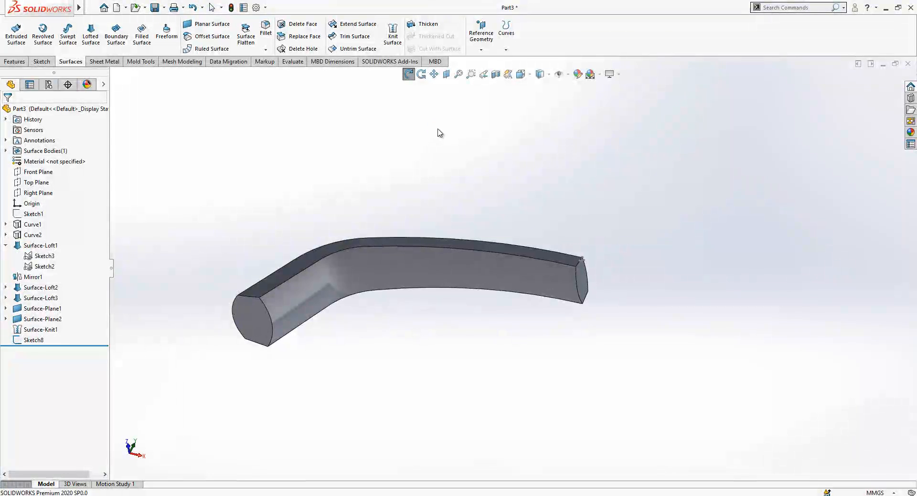
middle_click_drag(269, 299, 280, 220)
left_click(271, 234)
left_click(312, 205)
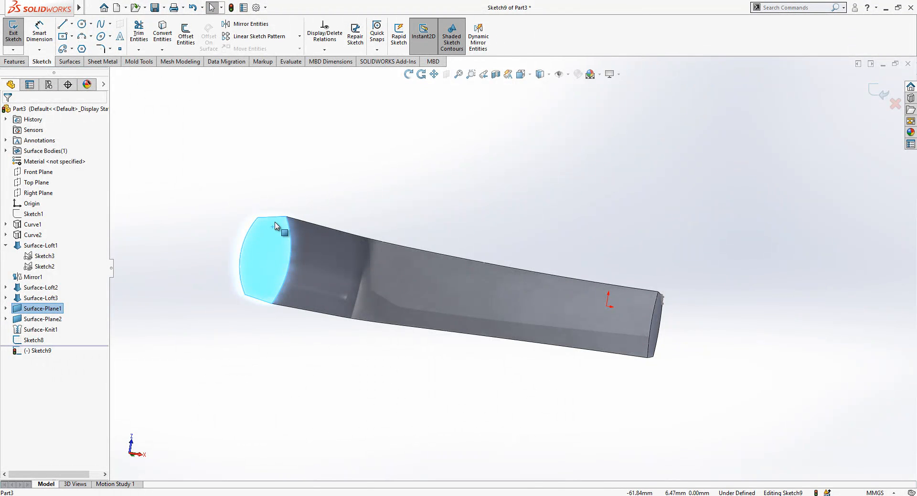
left_click(36, 182)
left_click(85, 171)
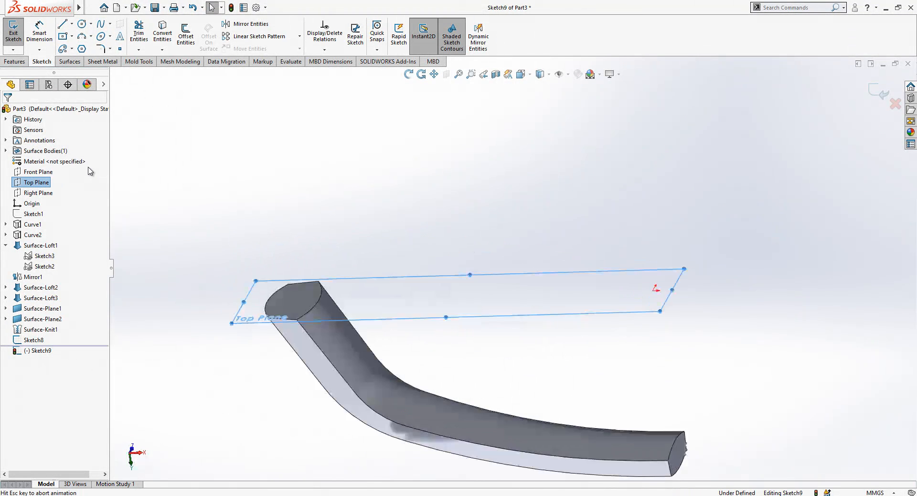
scroll(325, 286, "down", 5)
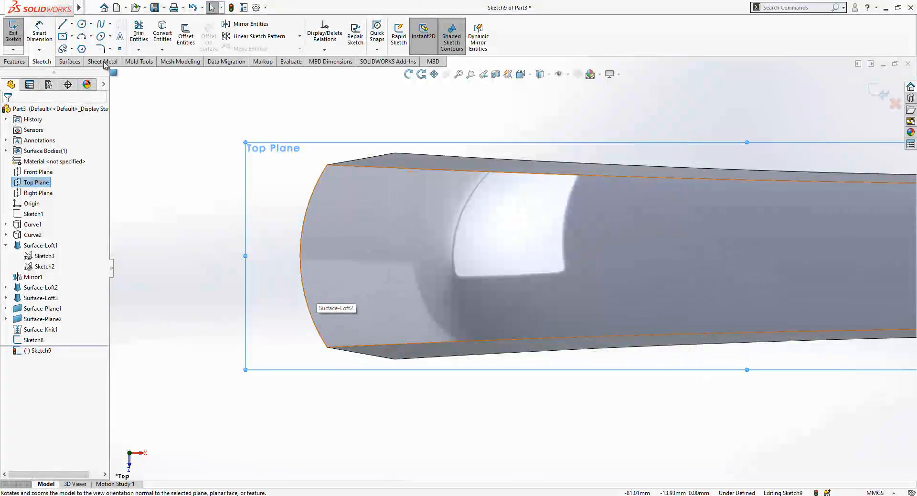
key("l")
mouse_move(309, 305)
left_mouse_down()
mouse_move(354, 360)
mouse_move(368, 354)
left_mouse_up()
key("Escape")
- Add a construction line from this cap's corner to the diagonal's midpoint and make it perpendicular to the diagonal
key("l")
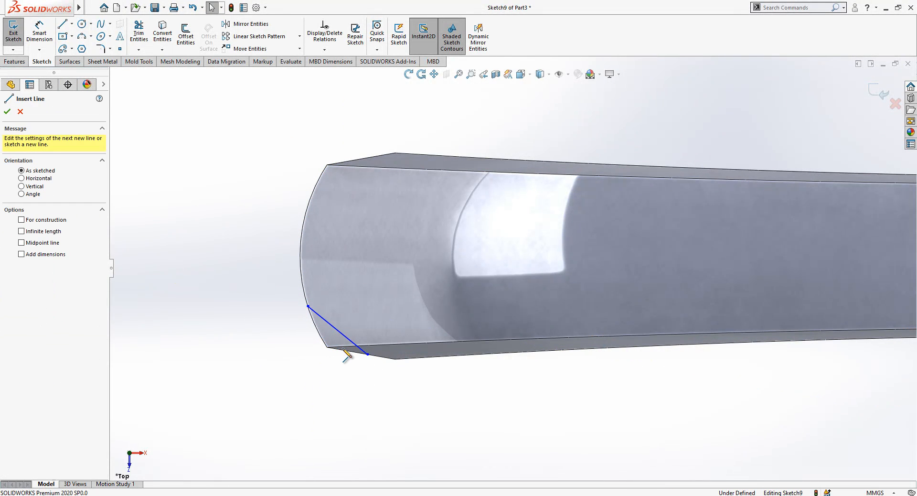
scroll(328, 361, "down", 3)
left_click(326, 336)
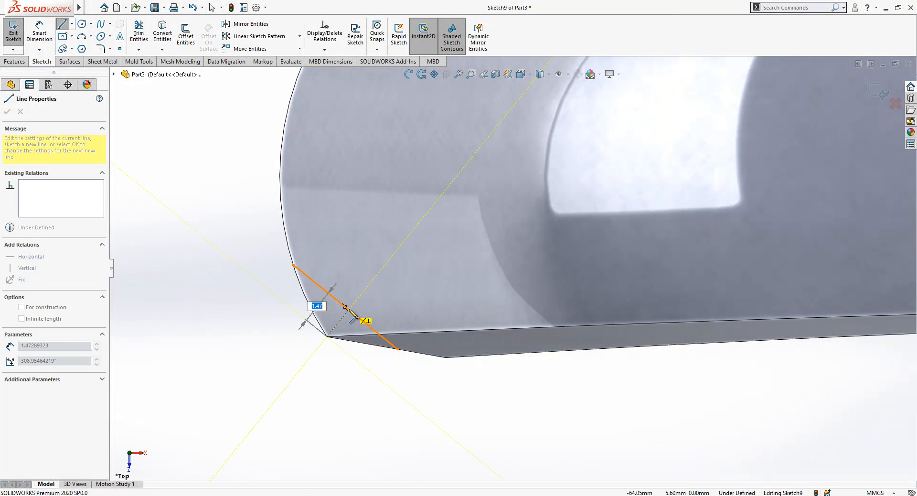
left_click(345, 306)
key("Escape")
left_click(341, 320)
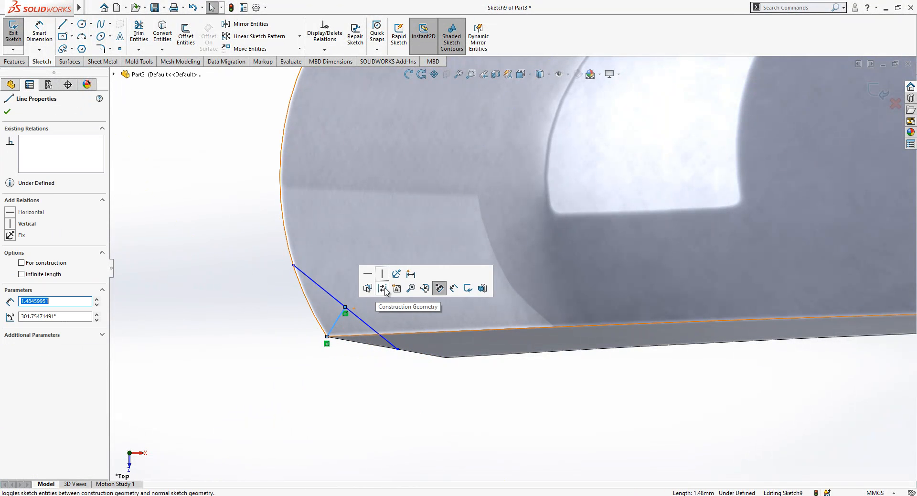
key("Escape")
left_click(342, 313)
left_click(354, 314, "ctrl")
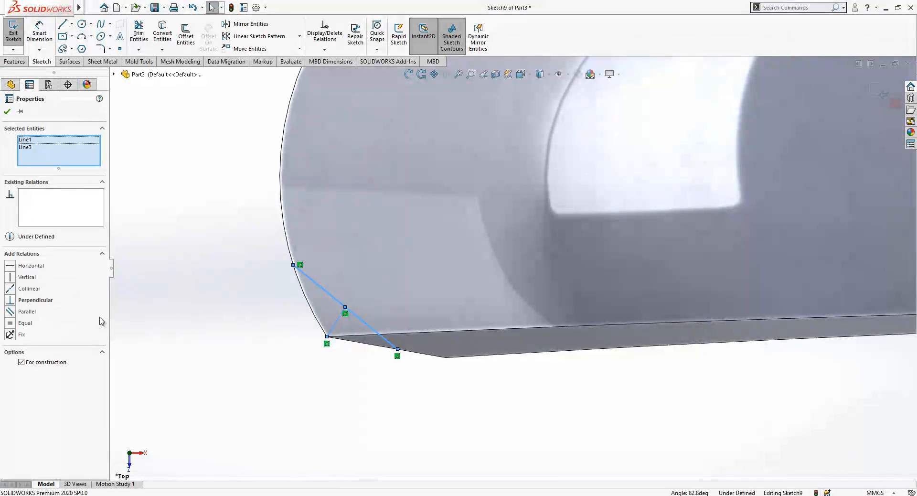
key("Escape")
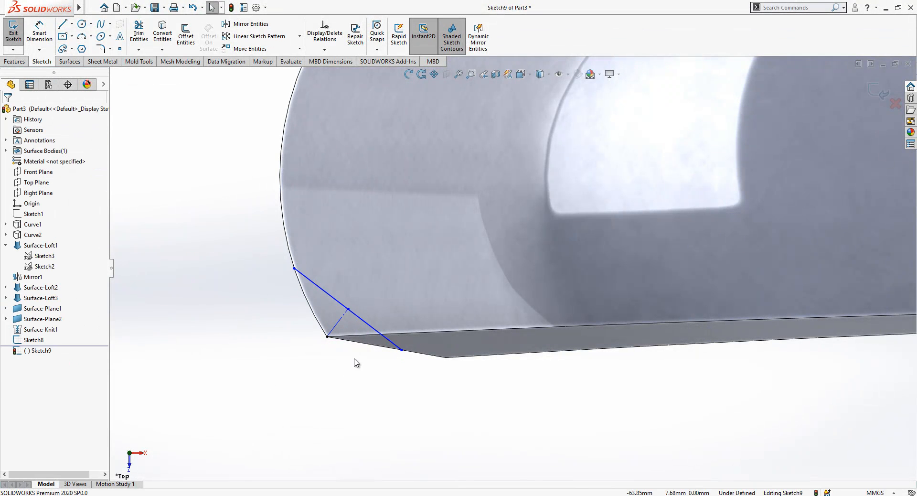
- Dimension the corner's construction line to 1.5 mm
left_click(346, 315)
left_click(254, 260)
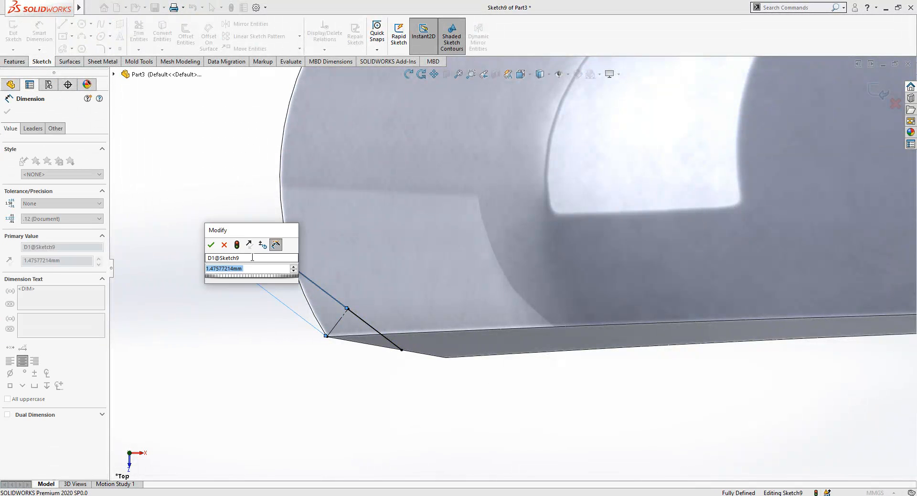
type("1.5")
key("Return")
middle_click_drag(317, 375, 440, 234)
scroll(441, 234, "up", 5)
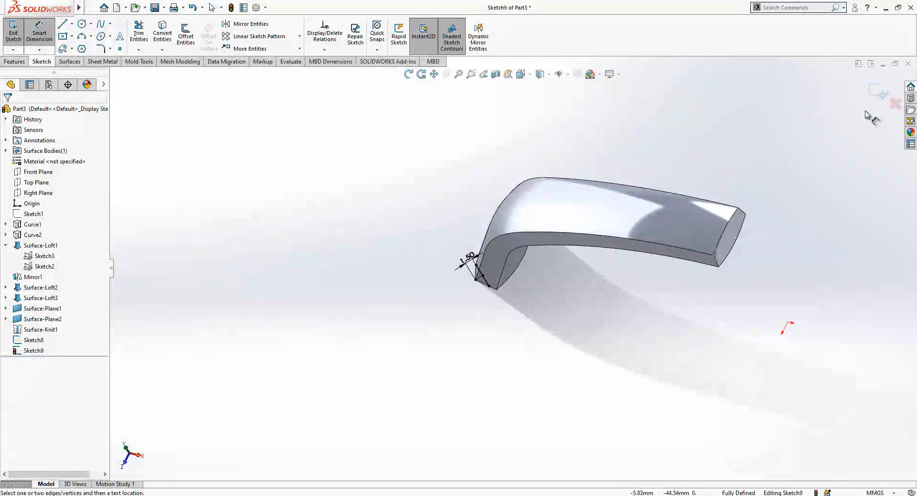
- Finish the cap's corner sketch and start a new sketch on the Top Plane
left_click(521, 73)
left_click(362, 237)
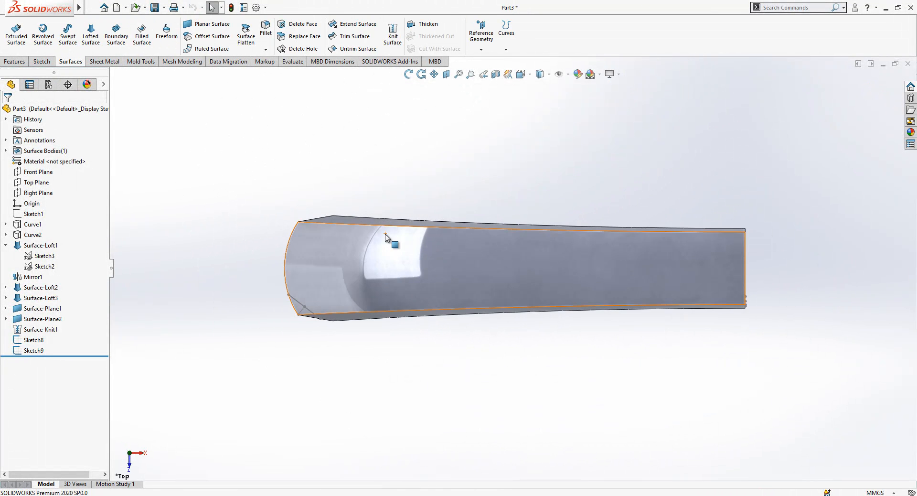
left_click(41, 183)
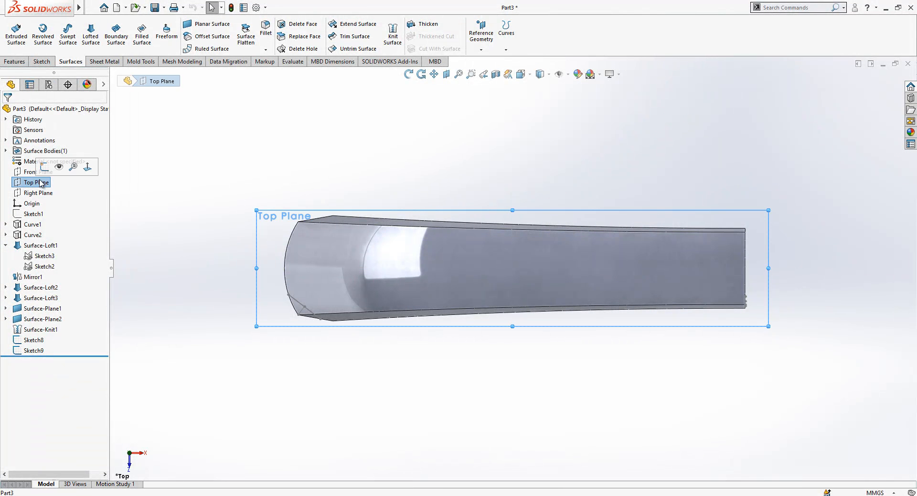
left_click(45, 167)
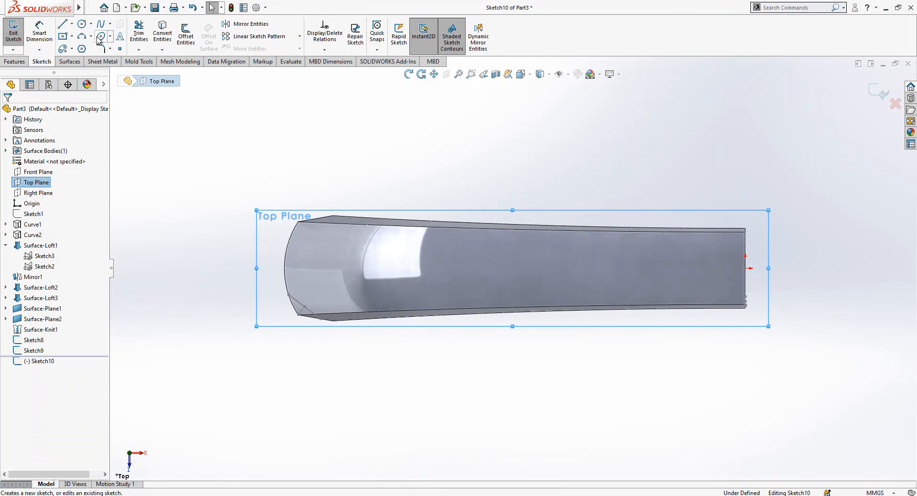
left_click(288, 295)
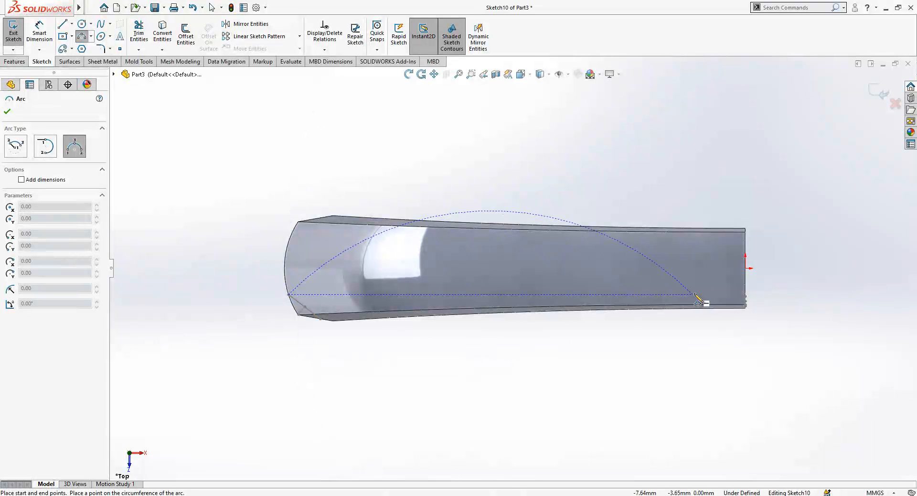
left_click(746, 297)
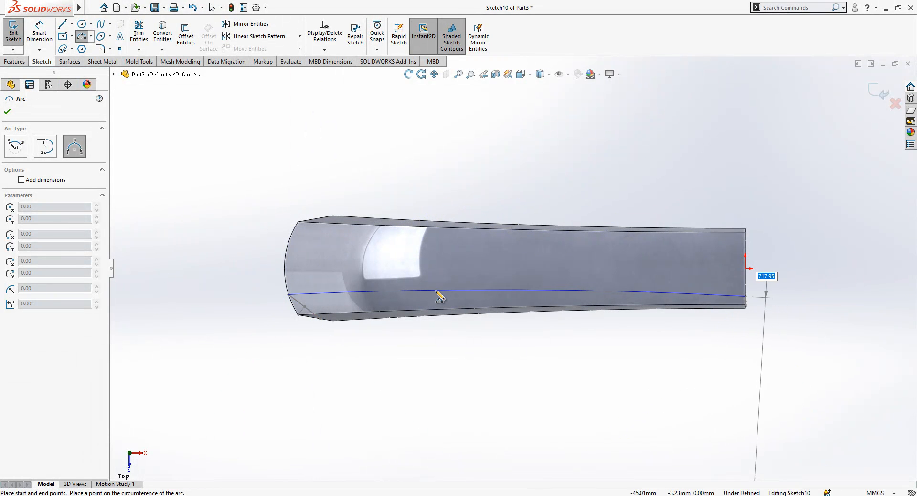
key("Escape")
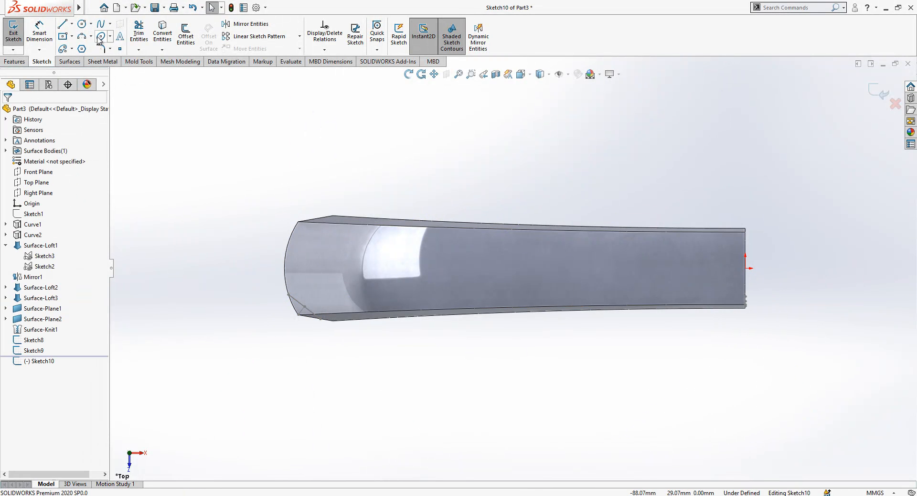
- Sketch a horizontal line about 9.1 mm long beyond the handle's upper, straight-cut end
key("l")
left_click(784, 300)
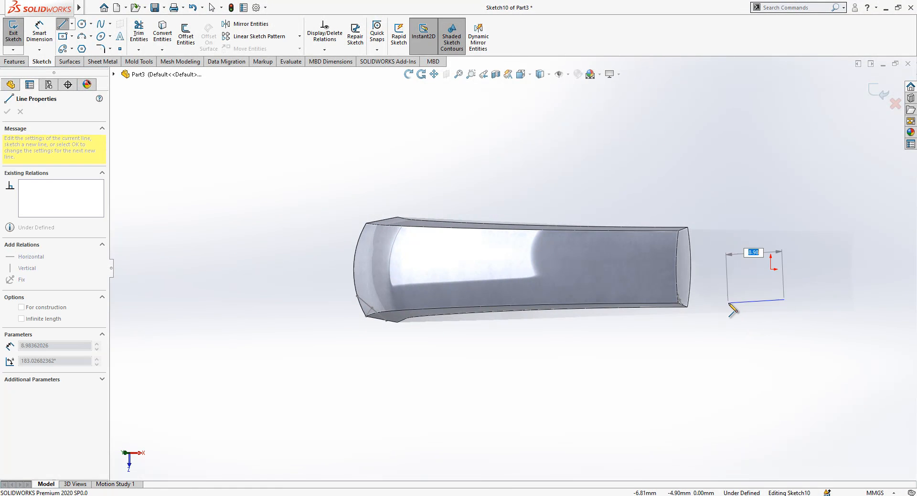
left_click(727, 300)
key("Escape")
- Make the line's inner endpoint coincident with the near cap diagonal's endpoint on the curved edge, and convert the line to construction geometry
left_click(726, 300)
scroll(722, 299, "down", 5)
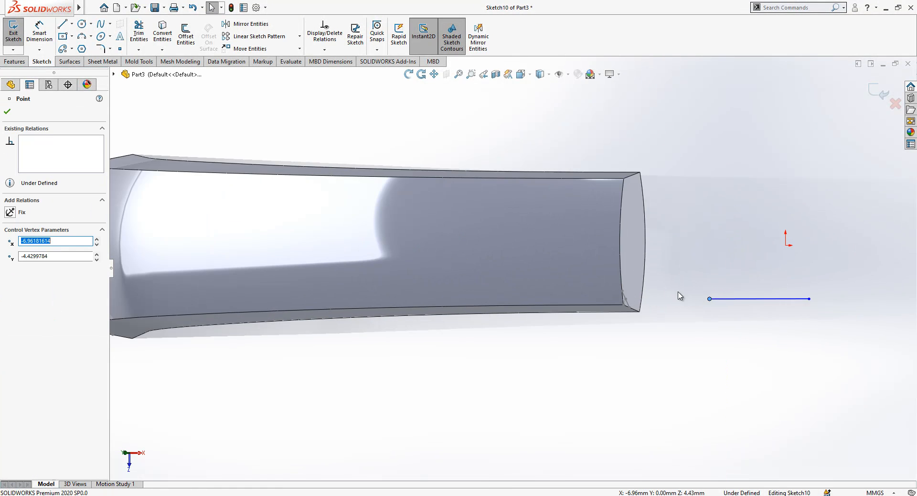
left_click(589, 289, "ctrl")
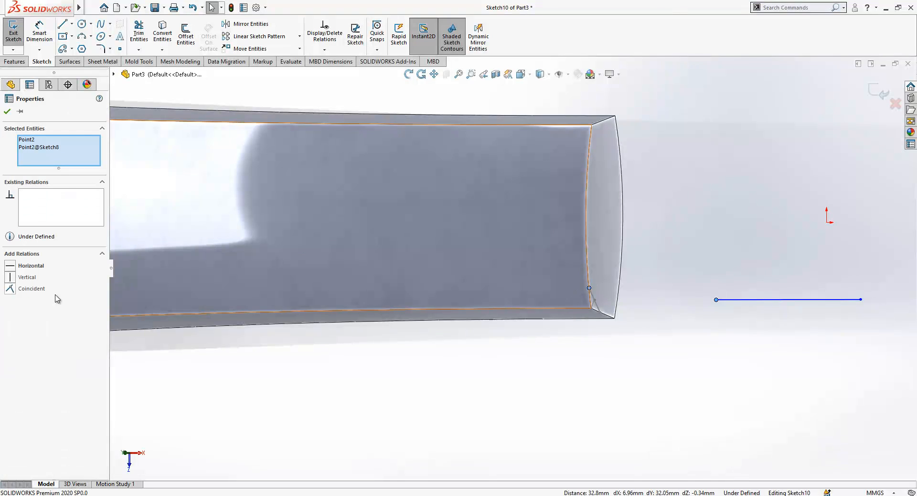
left_click(11, 290)
left_click(742, 300)
left_click(863, 293)
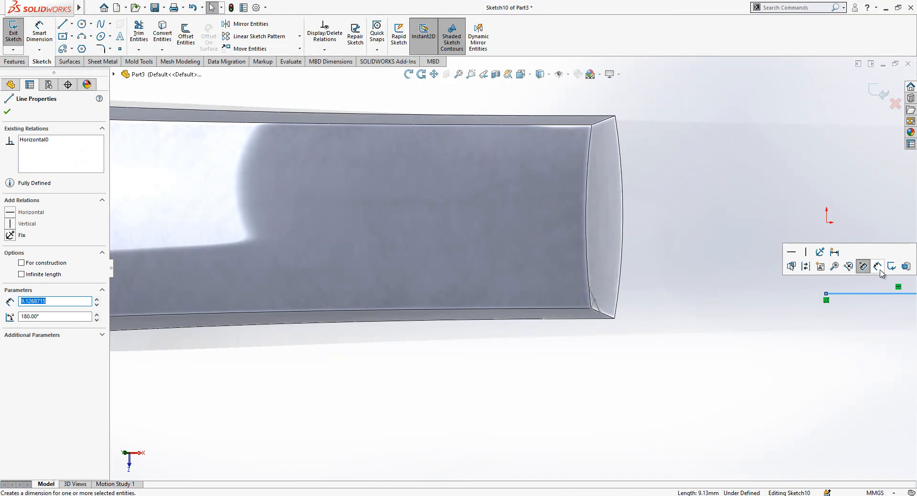
left_click(805, 267)
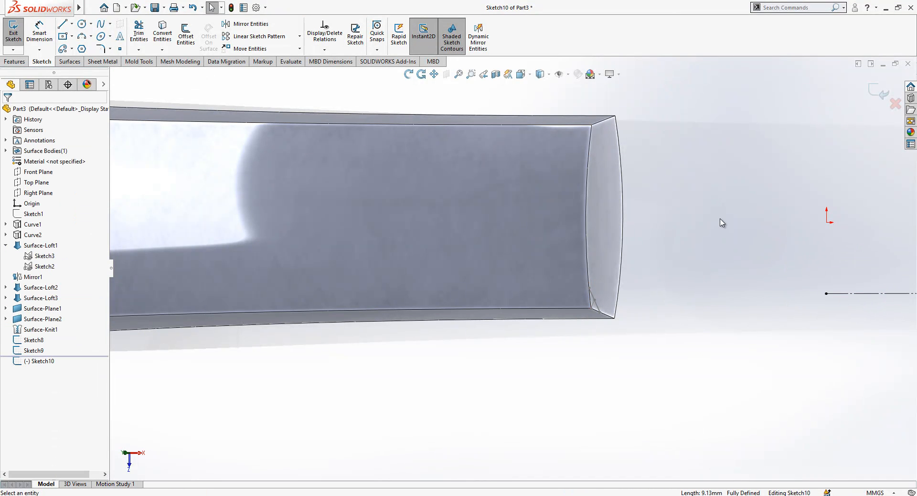
- Draw a three-point arc from the far cap diagonal's endpoint to the construction line's inner endpoint and make it tangent to that line
left_click(521, 78)
left_click(364, 255)
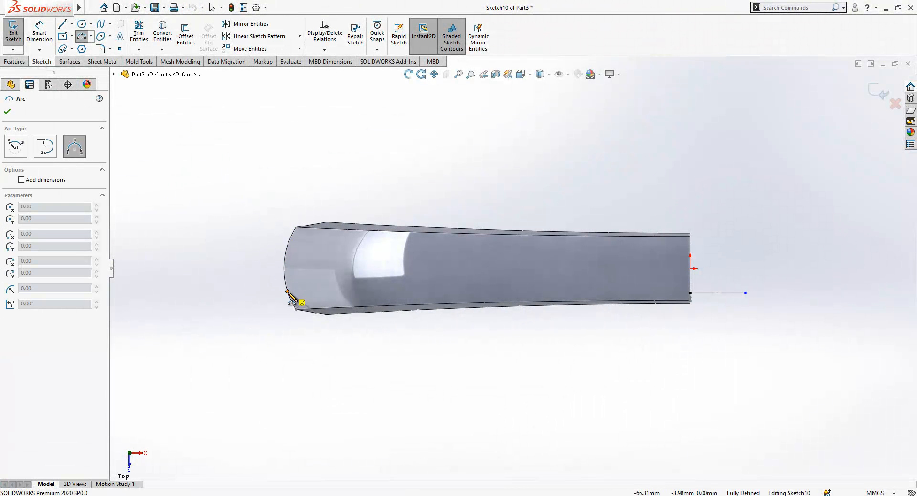
left_click(691, 293)
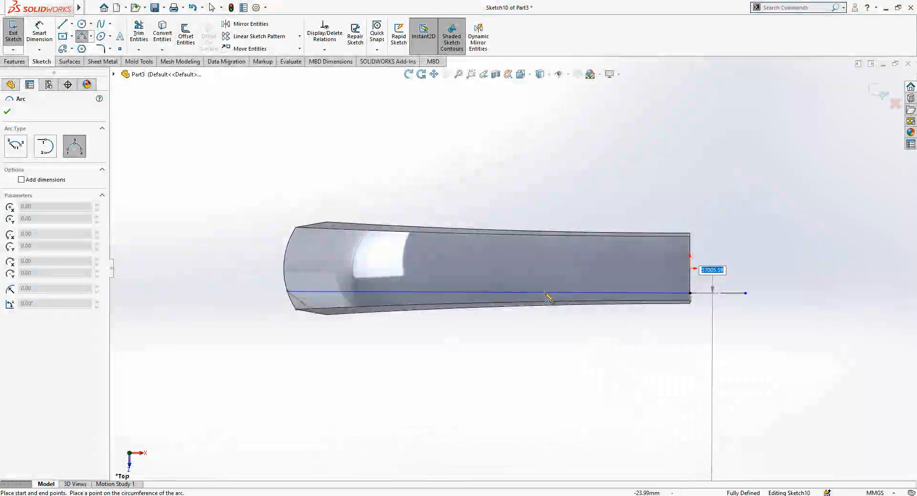
key("Escape")
left_click(699, 293)
left_click(668, 294, "ctrl")
left_click(28, 266)
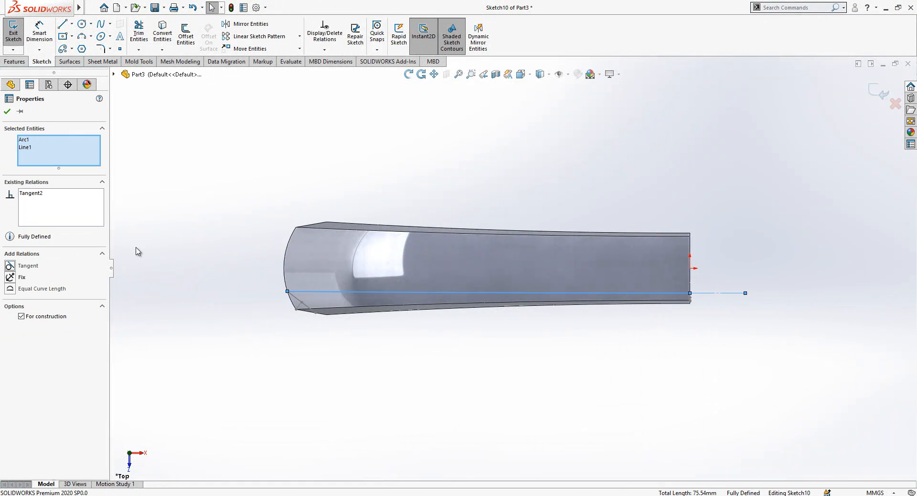
left_click(641, 182)
scroll(568, 275, "down", 1)
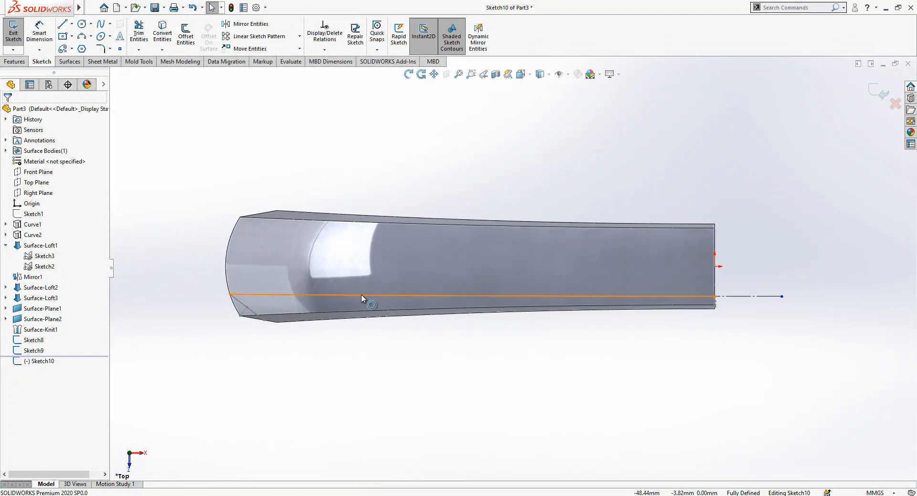
- Finish the sketch and project it as a Split Line onto the handle's outer curved face
left_click(878, 96)
mouse_move(549, 380)
middle_mouse_down()
mouse_move(565, 362)
mouse_move(574, 232)
mouse_move(553, 199)
mouse_move(553, 264)
middle_mouse_up()
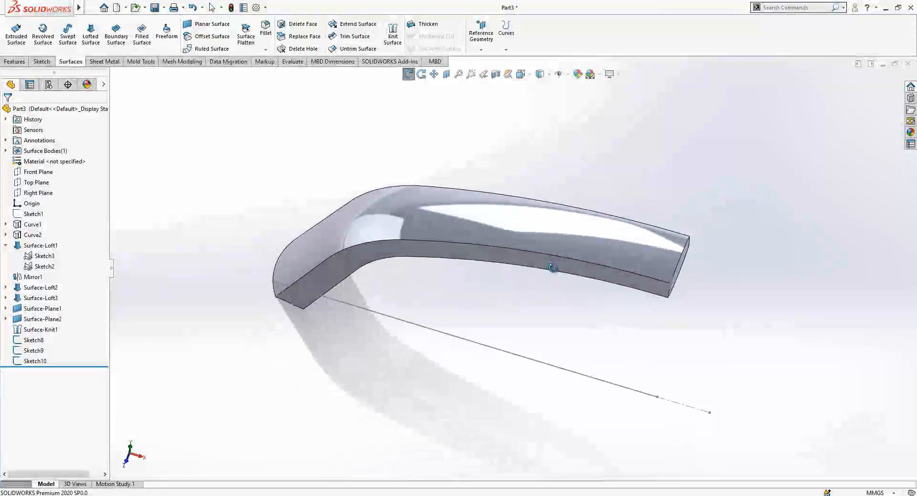
left_click(506, 50)
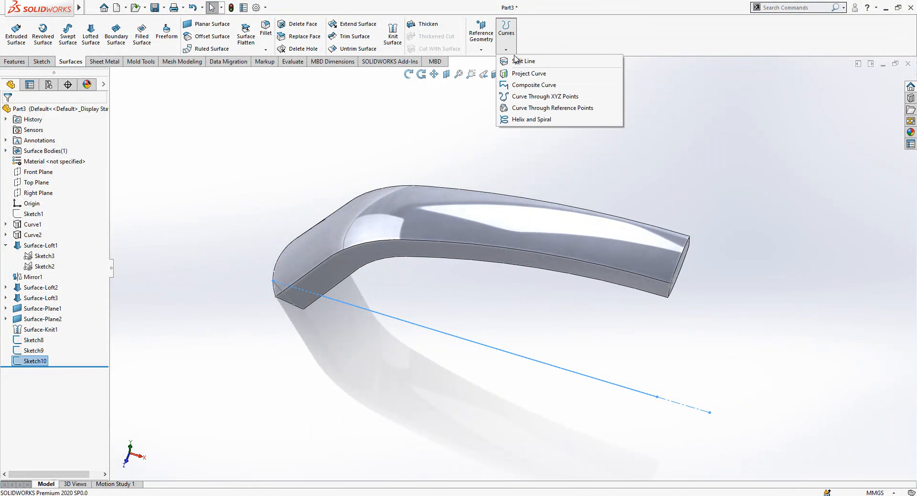
left_click(522, 60)
left_click(466, 225)
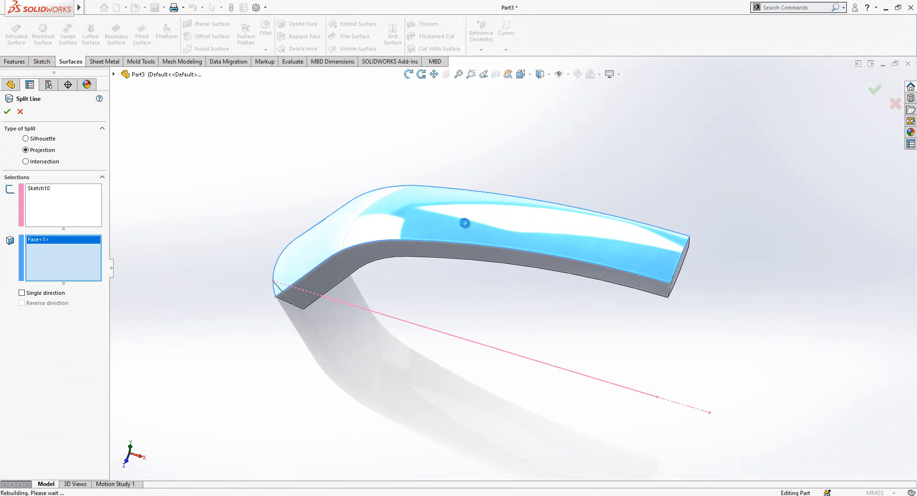
mouse_move(551, 226)
middle_mouse_down()
mouse_move(572, 242)
mouse_move(575, 142)
middle_mouse_up()
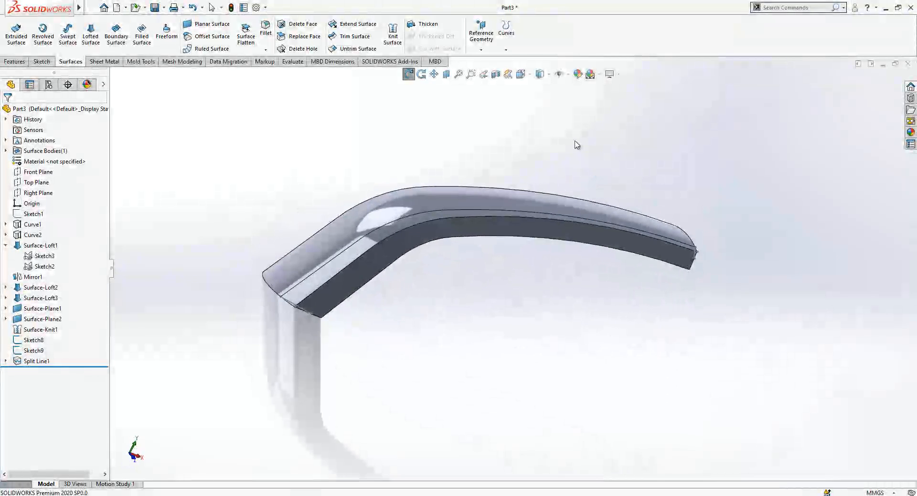
- Start a sketch on the Front Plane and draw a slanted line along the lower straight leg of the handle's flat side
left_click(525, 76)
left_click(435, 321)
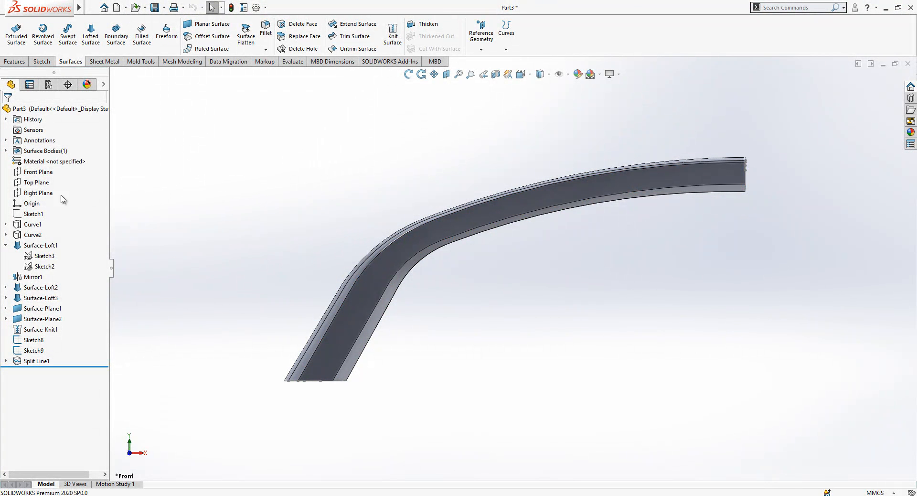
left_click(6, 245)
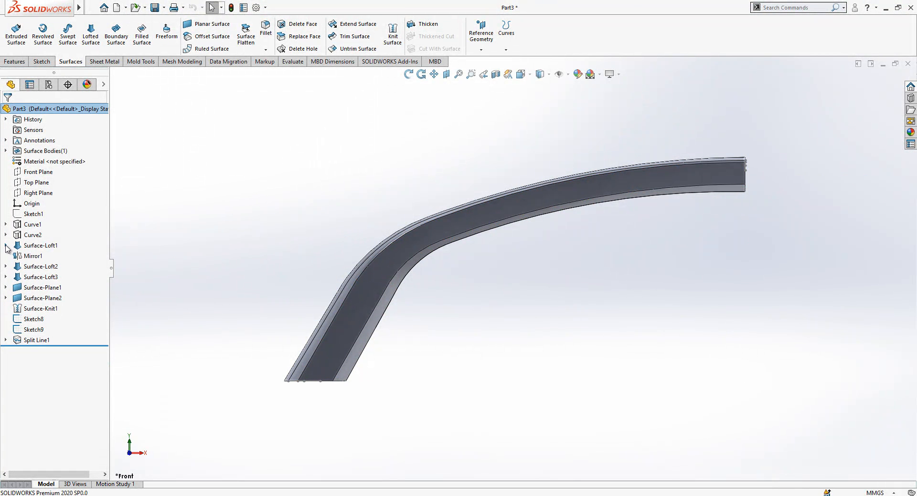
left_click(35, 329)
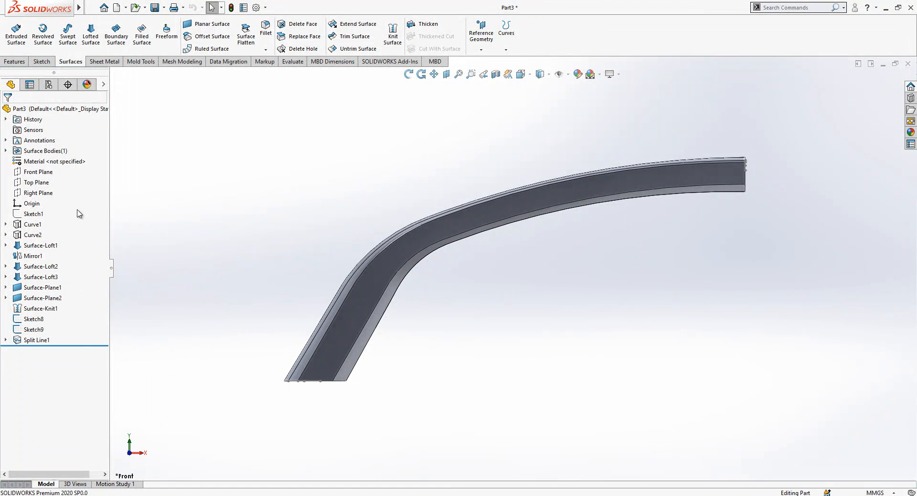
left_click(35, 174)
left_click(41, 160)
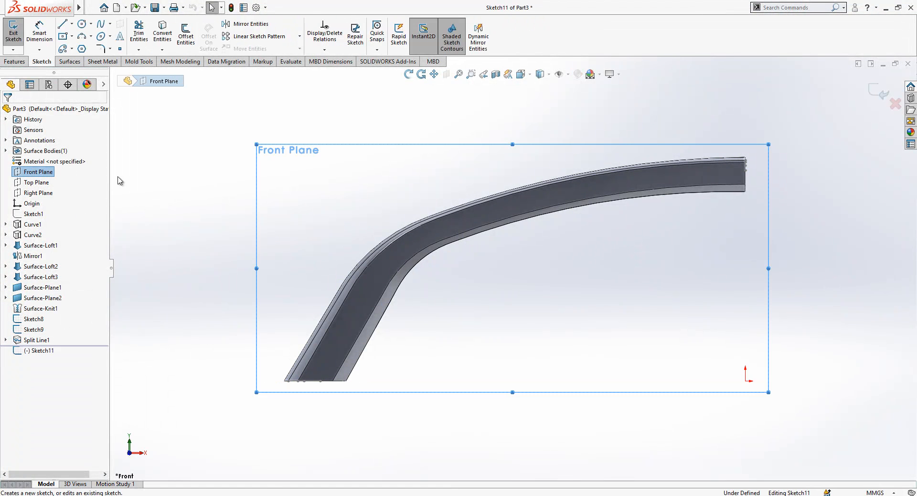
left_click(62, 24)
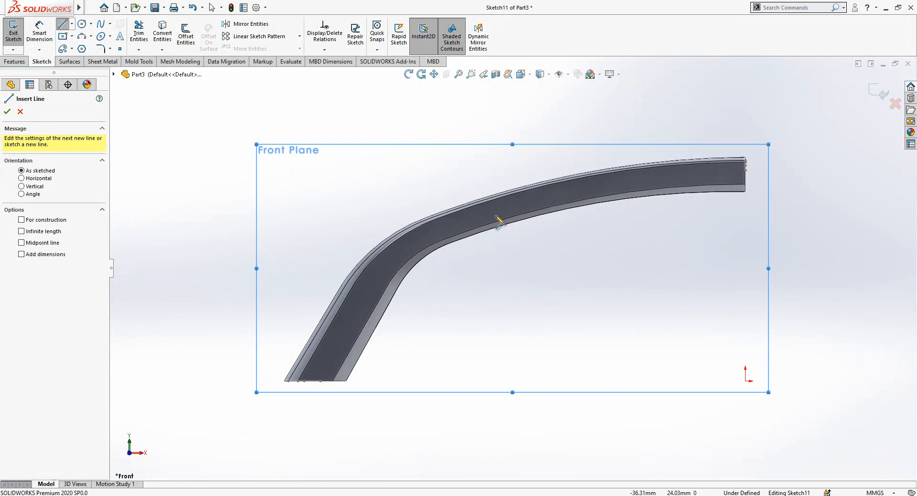
scroll(352, 360, "down", 2)
left_click_drag(349, 368, 400, 273)
key("Escape")
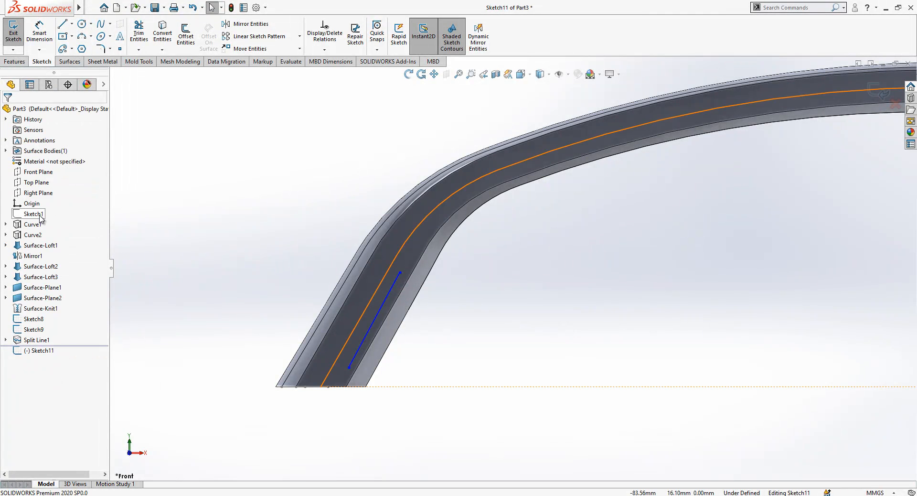
- Show Sketch1 and make the slanted line parallel to its straight segment in the lower leg
left_click(371, 318)
left_click(369, 308, "ctrl")
left_click(30, 290)
key("Escape")
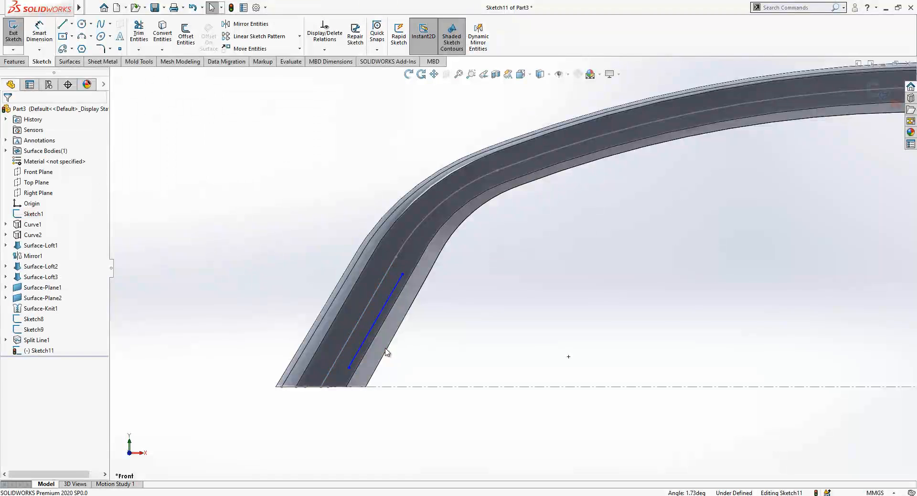
- Make the slanted line's lower endpoint coincident with the endpoint of the lower cap's diagonal on the flat side
middle_click_drag(387, 351, 354, 427)
scroll(341, 387, "down", 2)
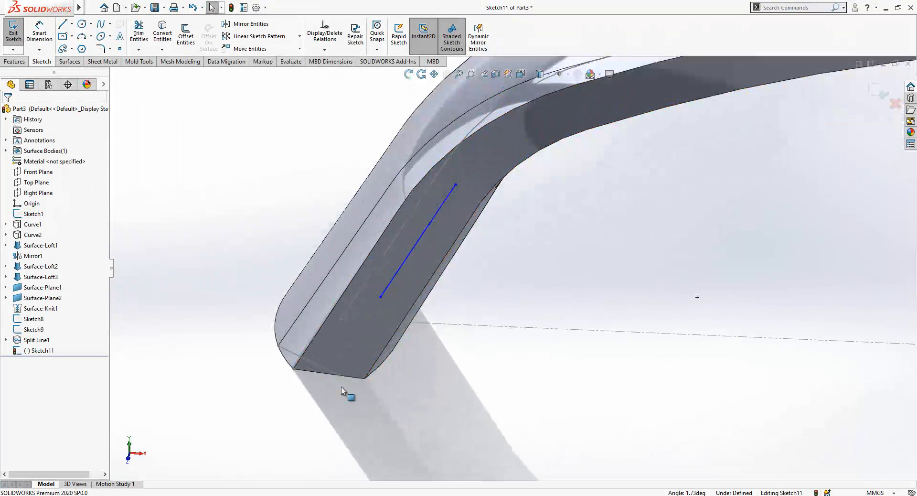
left_click(382, 297, "ctrl")
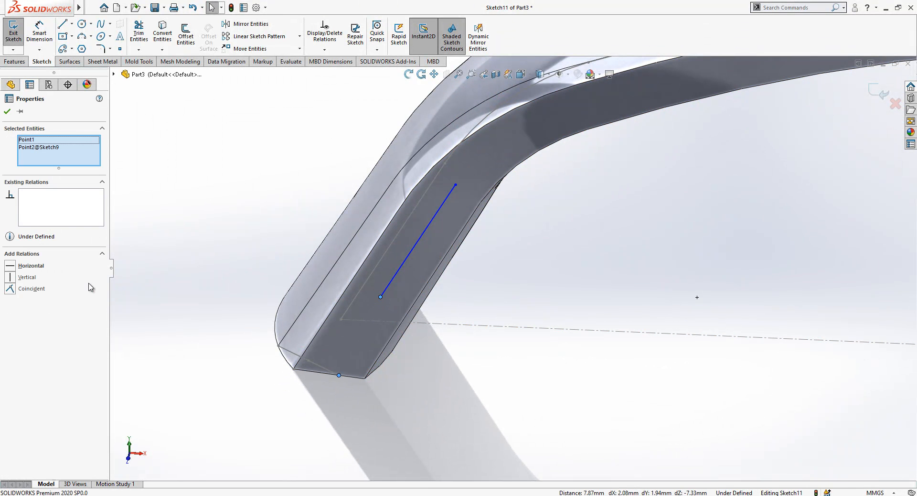
left_click(14, 291)
left_click(263, 290)
scroll(386, 197, "up", 5)
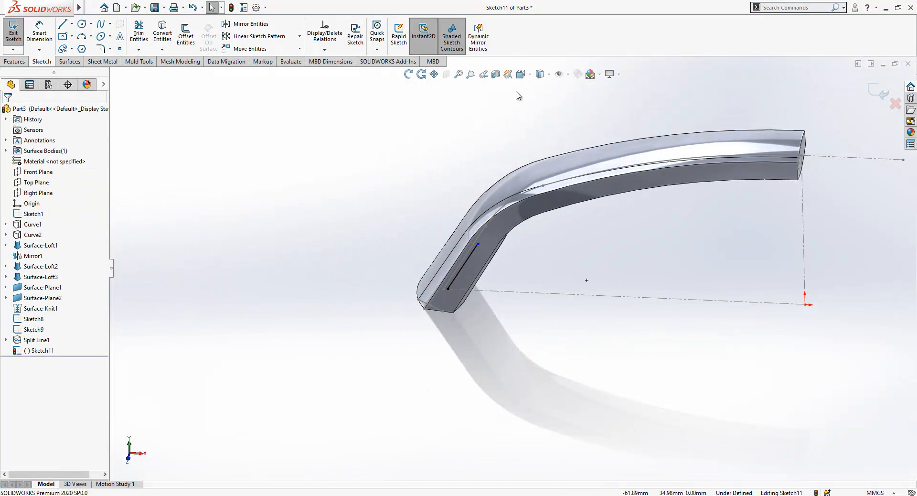
- Convert Sketch1's long upper arc into the current sketch and hide Sketch1
left_click(522, 80)
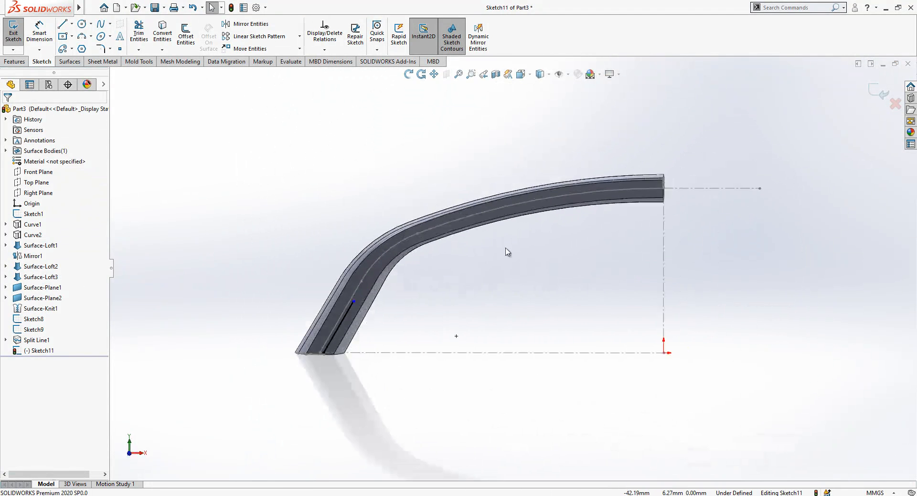
left_click(598, 195)
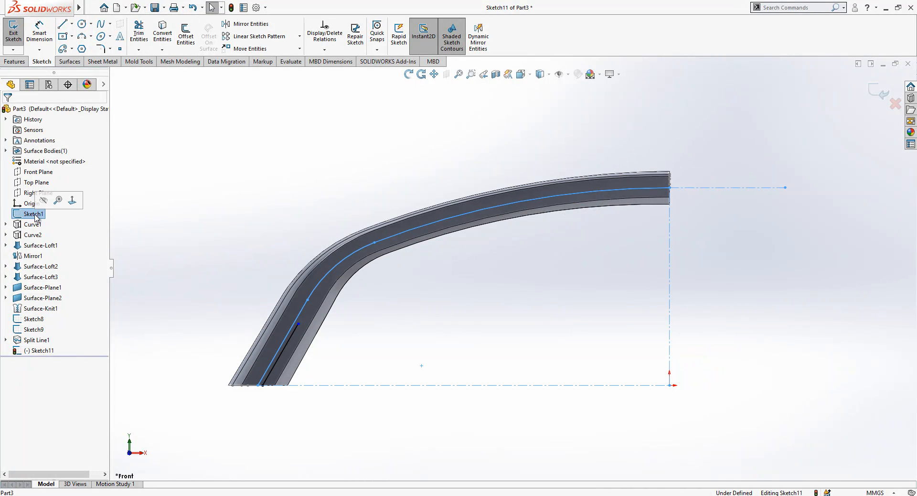
scroll(591, 194, "down", 3)
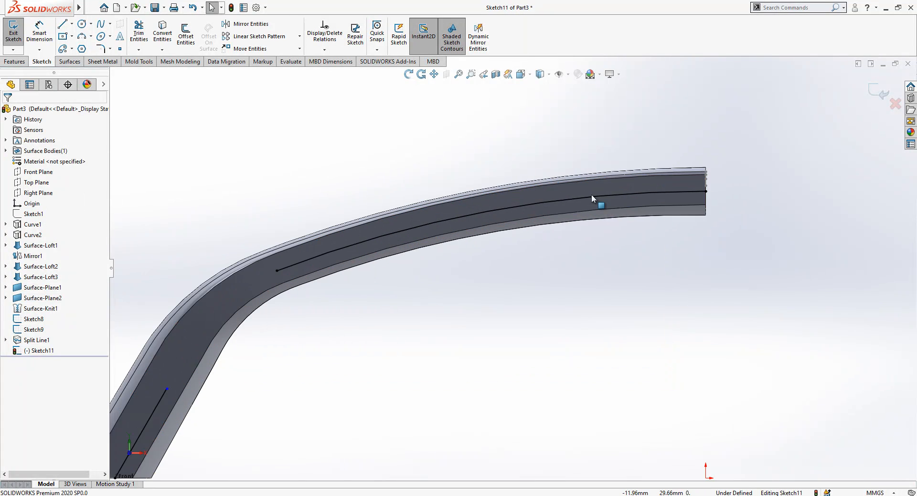
- Draw a horizontal line about 3.4 mm long beyond the handle's upper end and convert it to construction geometry
key("l")
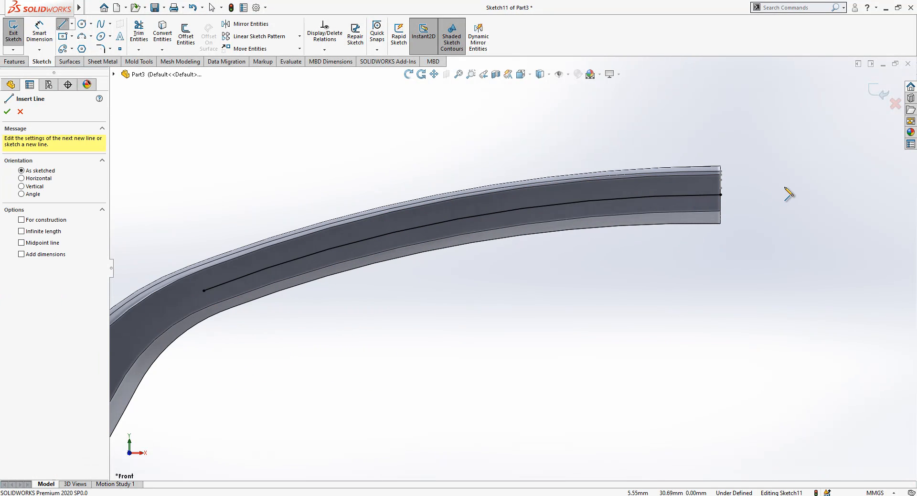
left_click(784, 186)
left_click(745, 187)
key("Escape")
left_click(765, 186)
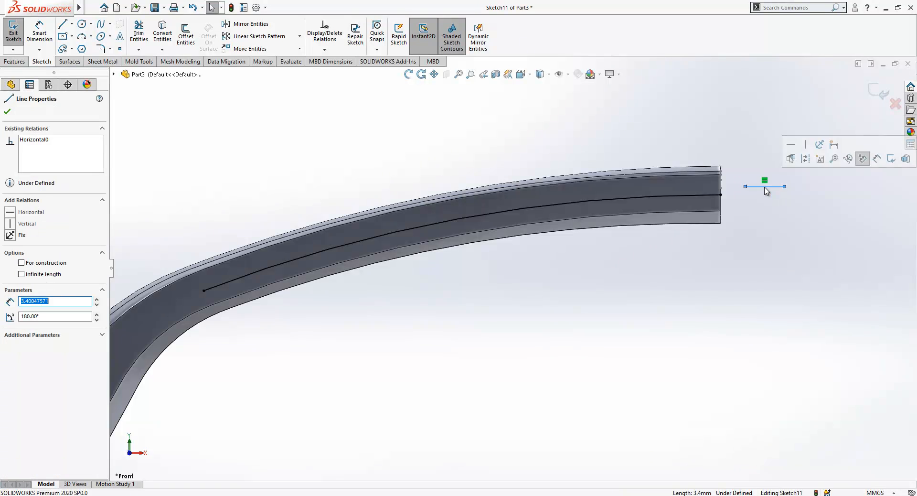
left_click(806, 158)
middle_click_drag(764, 229, 593, 242)
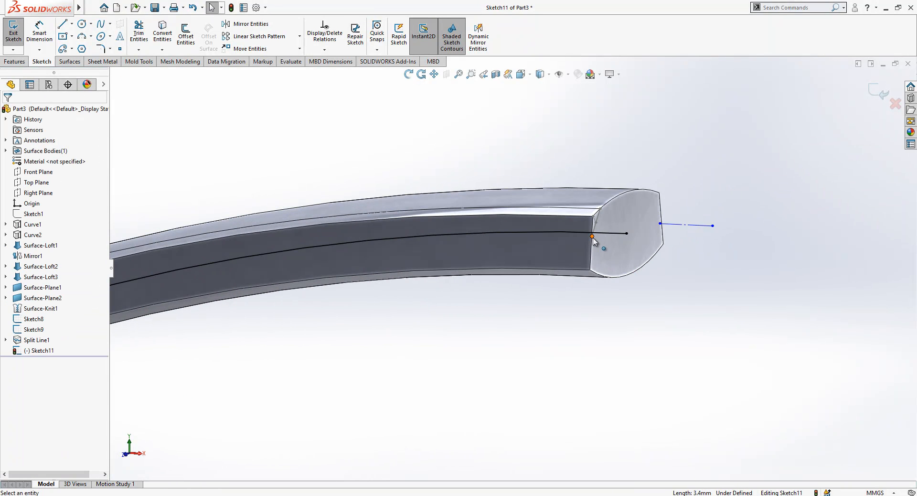
- Make the near endpoint of the horizontal construction line coincident with the Sketch8 diagonal's endpoint on the upper cap's flat side
left_click(660, 225, "ctrl")
left_click(13, 290)
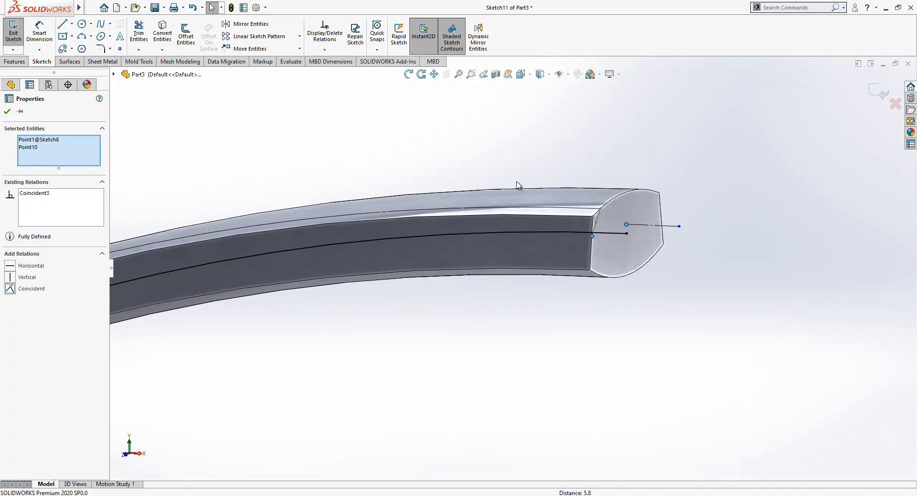
left_click(519, 181)
- Convert the long upper arc taken from Sketch1 to construction geometry
left_click(521, 76)
left_click(371, 275)
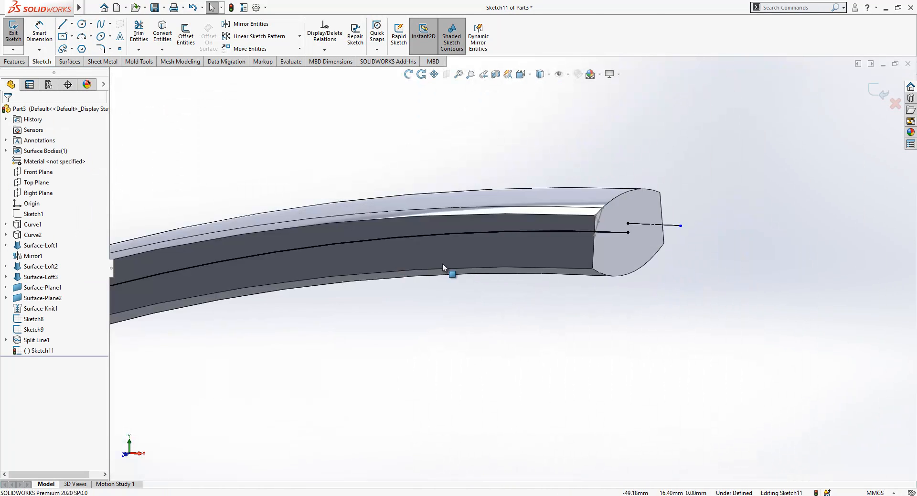
scroll(734, 195, "down", 4)
left_click(640, 192)
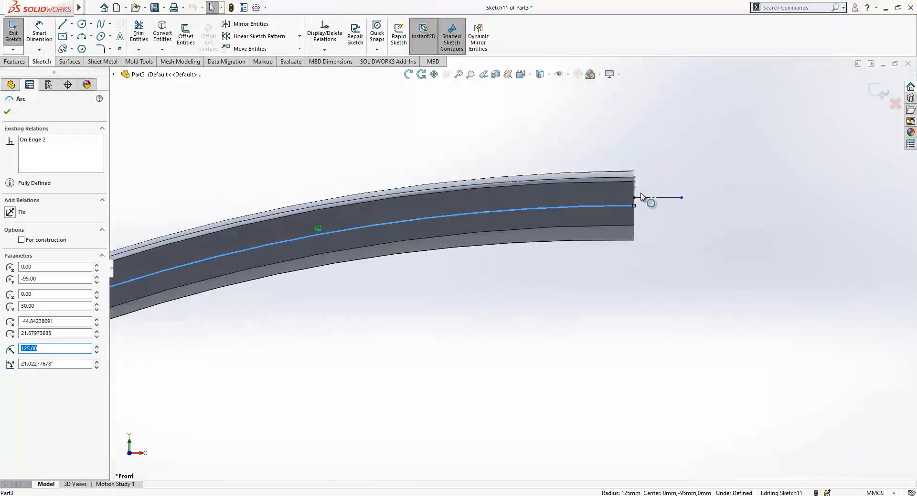
scroll(506, 253, "up", 2)
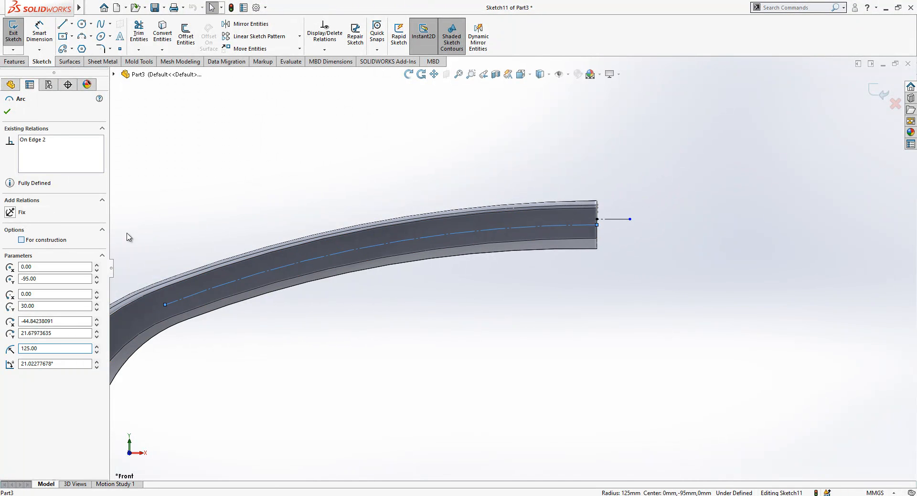
key("Escape")
- Offset the construction arc toward the handle's outer side with a 1 mm dimension and delete the offset dimension
left_click(583, 225)
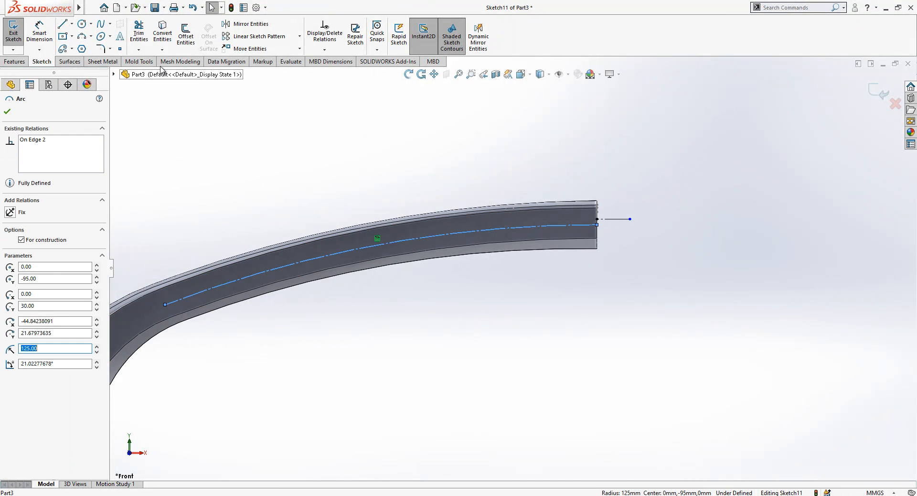
left_click(185, 41)
scroll(532, 225, "down", 2)
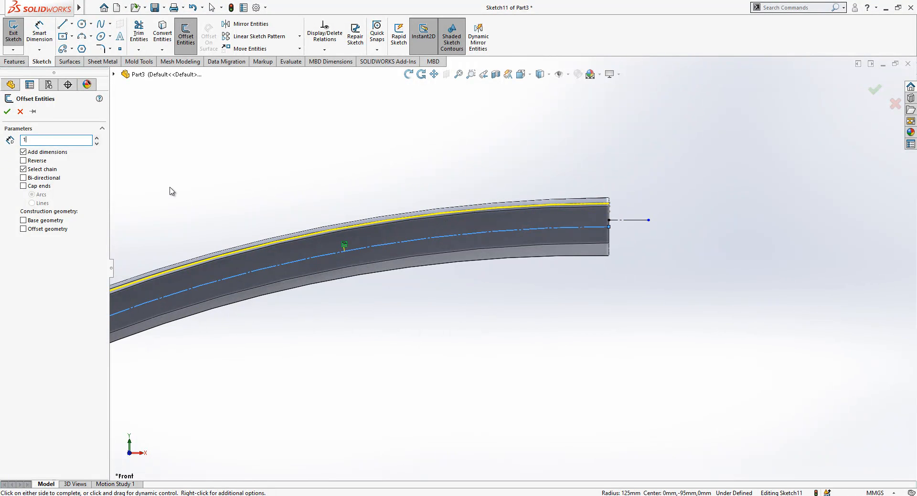
type("1")
key("Return")
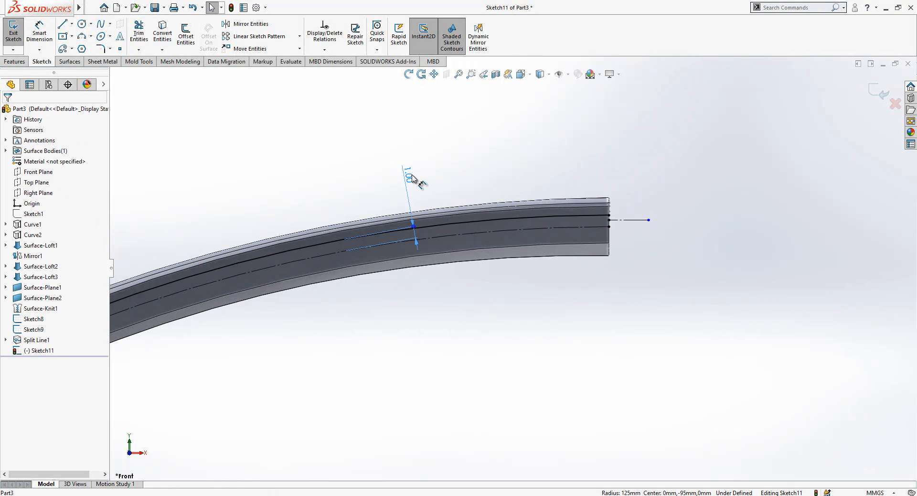
left_click(424, 140)
key("Delete")
- Make the offset arc's upper endpoint coincident with the near endpoint of the horizontal construction line
scroll(594, 218, "down", 6)
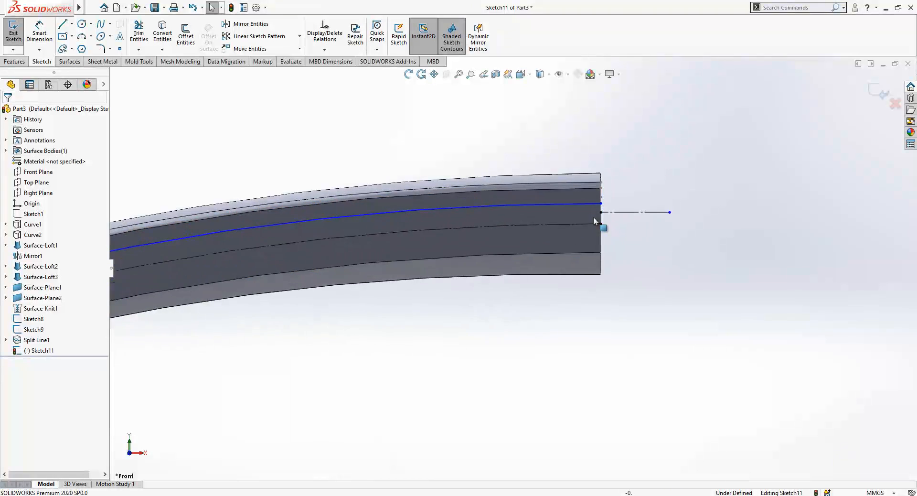
left_click(592, 220)
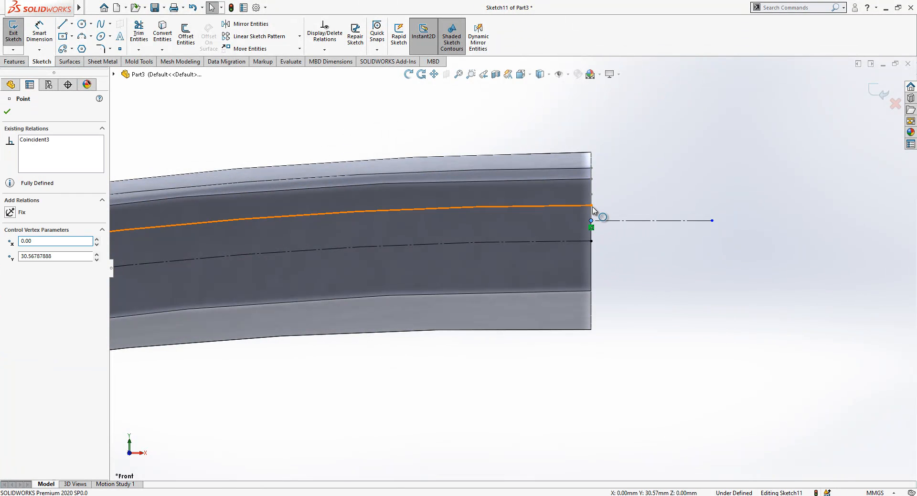
left_click(593, 207, "ctrl")
left_click(14, 289)
left_click(655, 190)
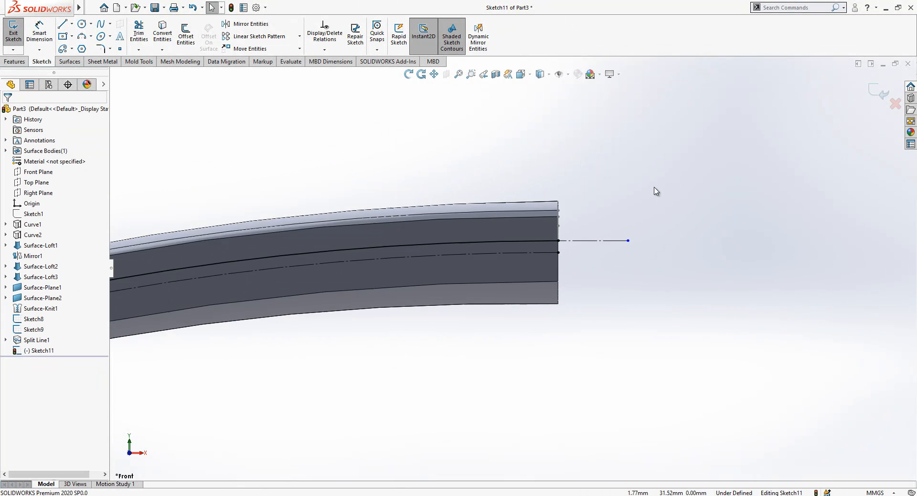
- Stretch the slanted line's upper endpoint toward the bend and set the line's length to 9 mm
scroll(627, 214, "up", 5)
scroll(287, 318, "down", 3)
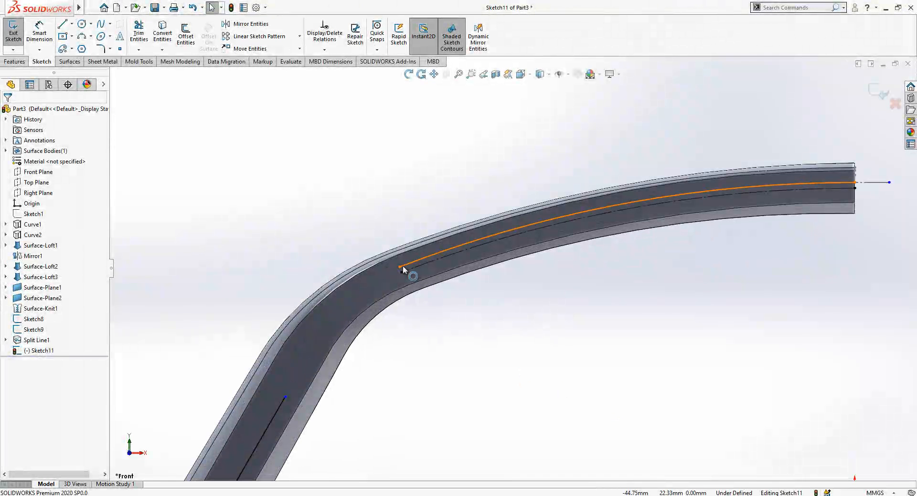
left_click(418, 262)
left_click_drag(285, 396, 327, 345)
scroll(310, 368, "up", 4)
scroll(402, 392, "down", 3)
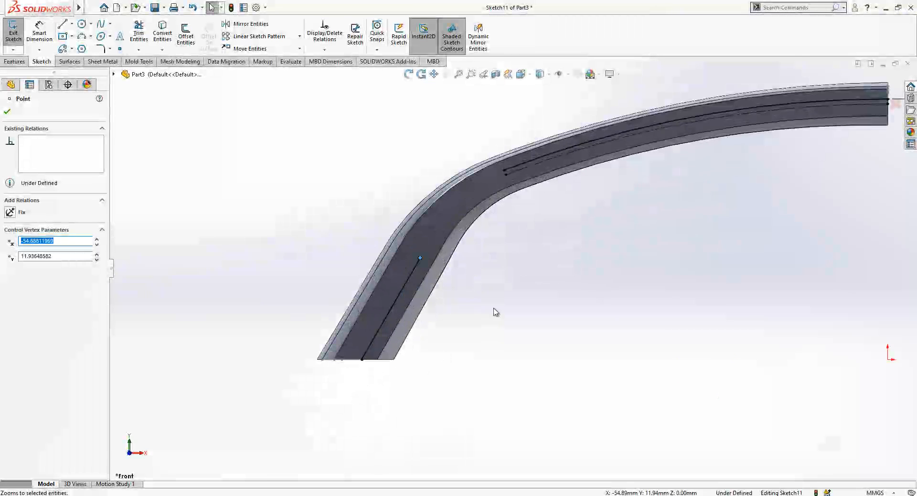
left_click(494, 309)
left_click(39, 33)
left_click(396, 302)
left_click(453, 396)
type("9")
key("Return")
left_click(574, 420)
- Draw a two-point spline from the slanted line's upper endpoint to a point on the offset arc past the bend
scroll(627, 176, "down", 3)
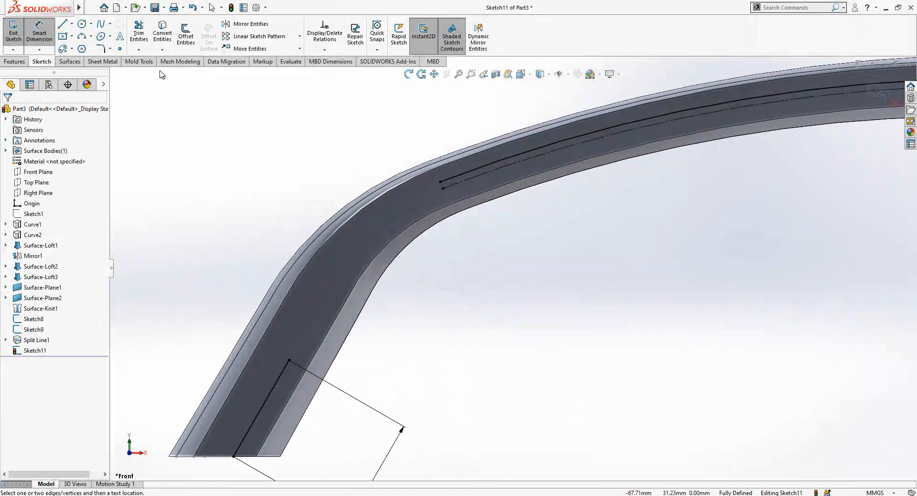
left_click(101, 24)
left_click(289, 361)
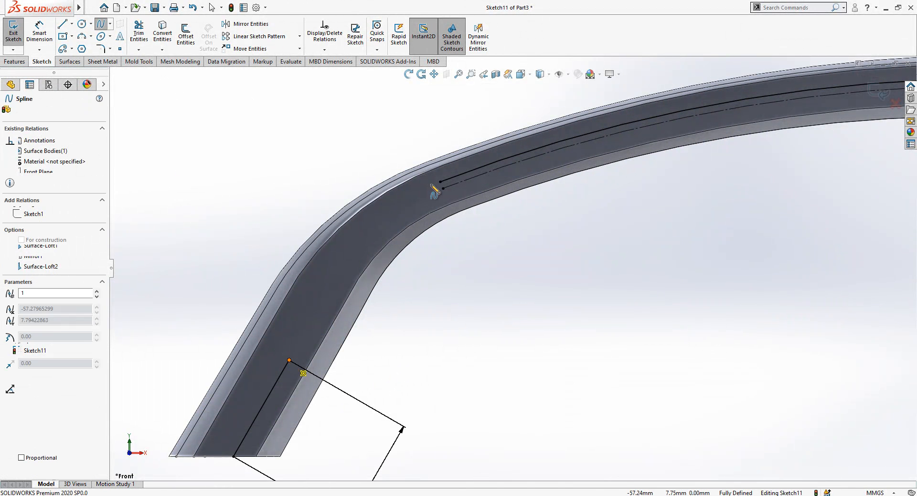
left_click(501, 178)
key("Escape")
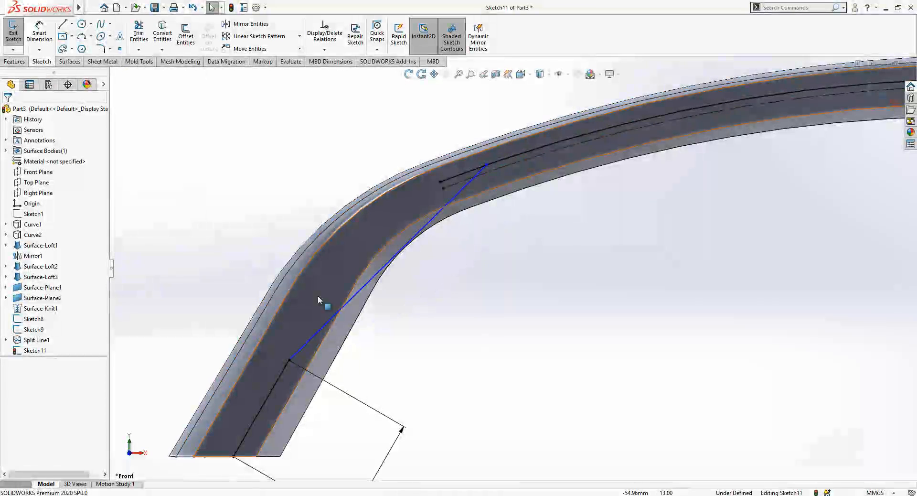
- Make the spline tangent to the slanted line at its lower end and to the offset arc at its upper end
left_click(293, 360)
left_click(285, 369, "ctrl")
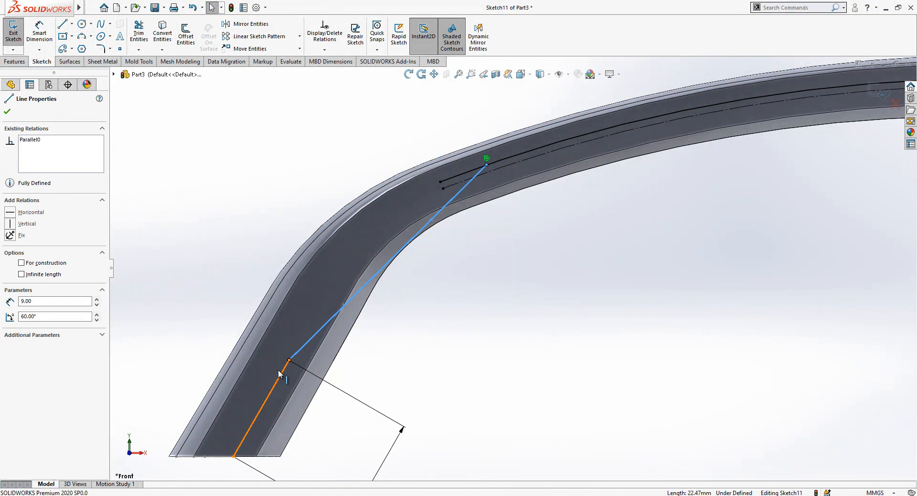
left_click(28, 282)
key("Escape")
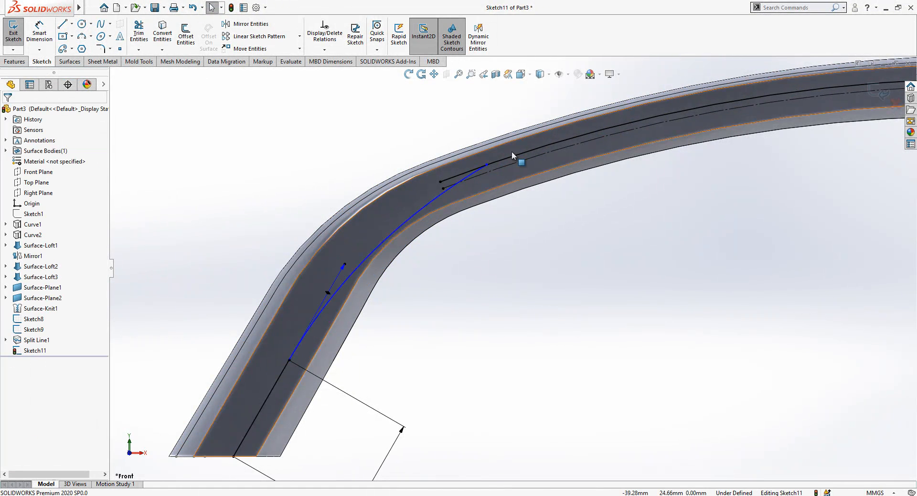
left_click(477, 177)
left_click(475, 173)
left_click(440, 182, "ctrl")
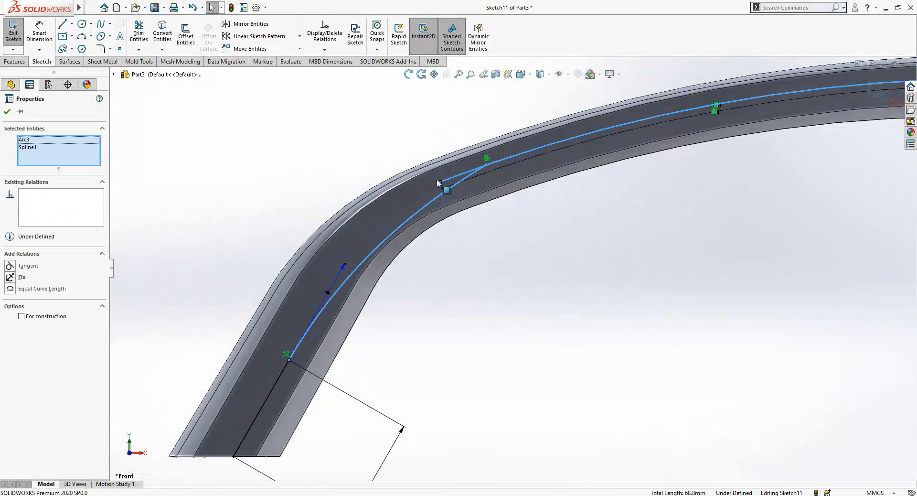
left_click(38, 266)
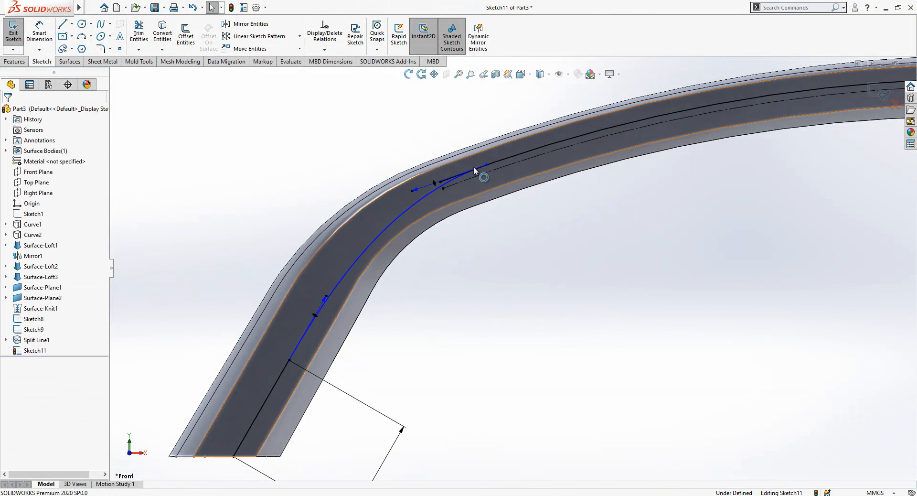
- Slide the spline's upper endpoint along the offset arc and set its horizontal distance from the origin to 35 mm
left_click(566, 140)
left_click_drag(567, 144, 552, 144)
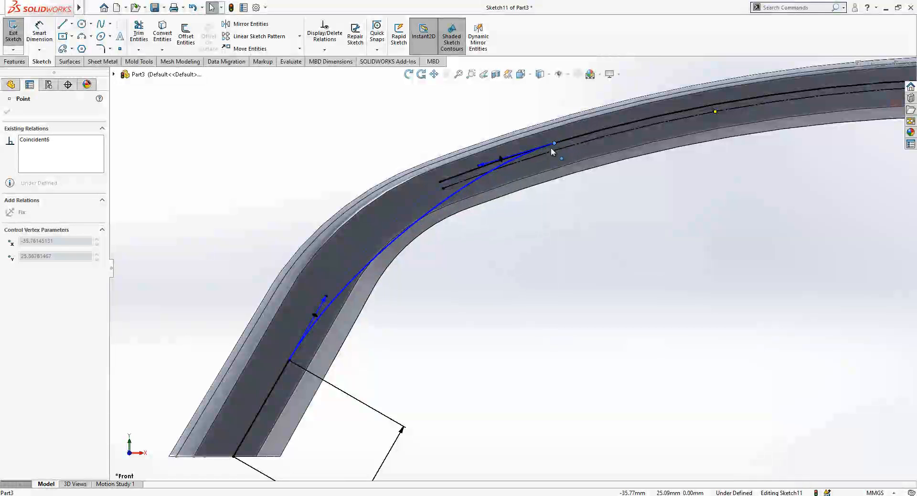
left_click(216, 133)
left_click(39, 32)
scroll(426, 267, "up", 5)
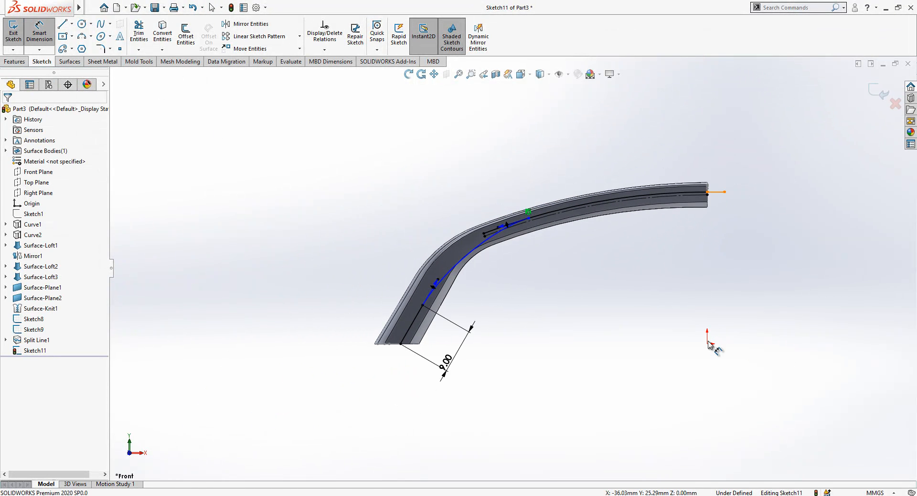
left_click(708, 343)
left_click(529, 219)
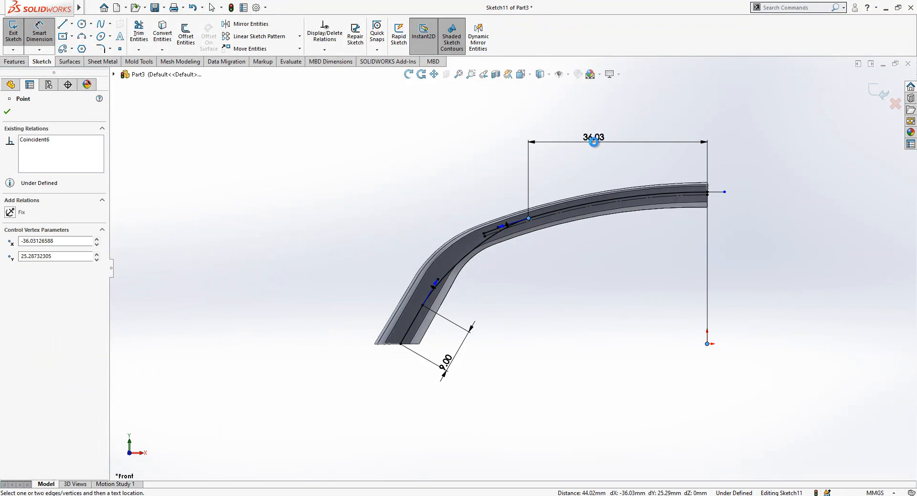
left_click(593, 138)
type("35")
key("Return")
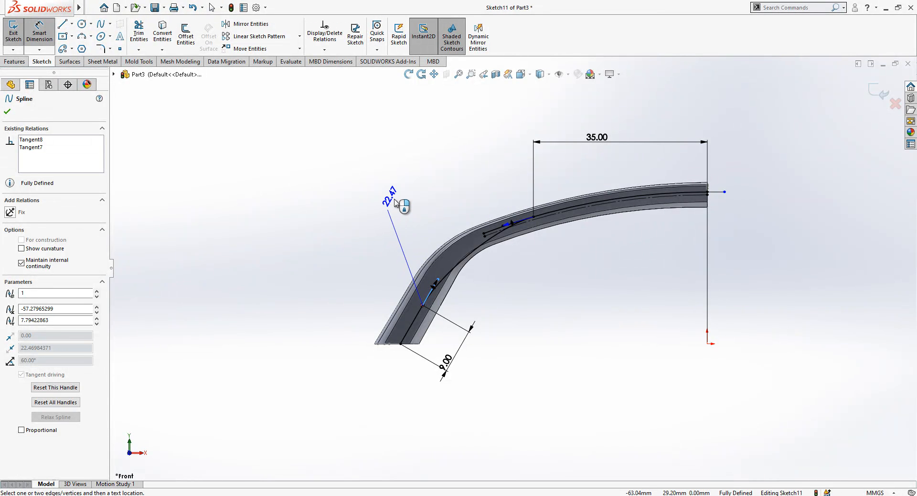
- Dimension the spline's tangent handles, setting the lower handle to 25 mm and the upper handle to 55 mm
left_click(395, 202)
key("Return")
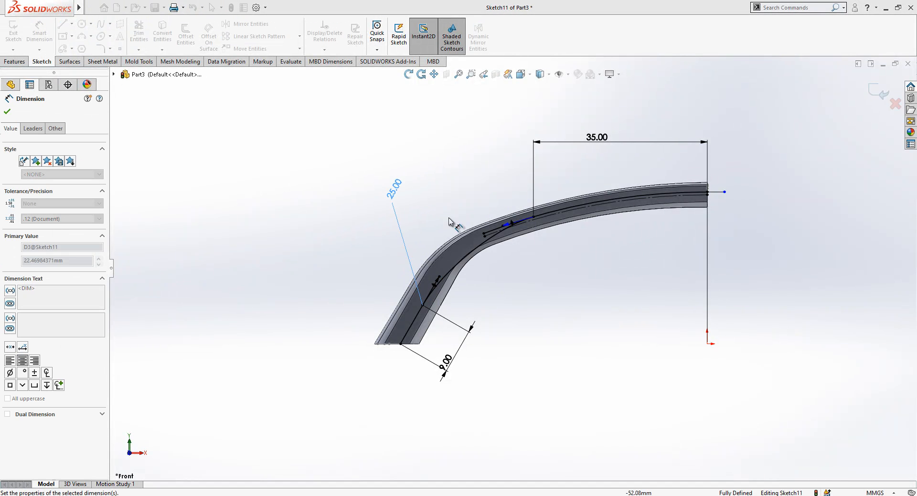
left_click(498, 226)
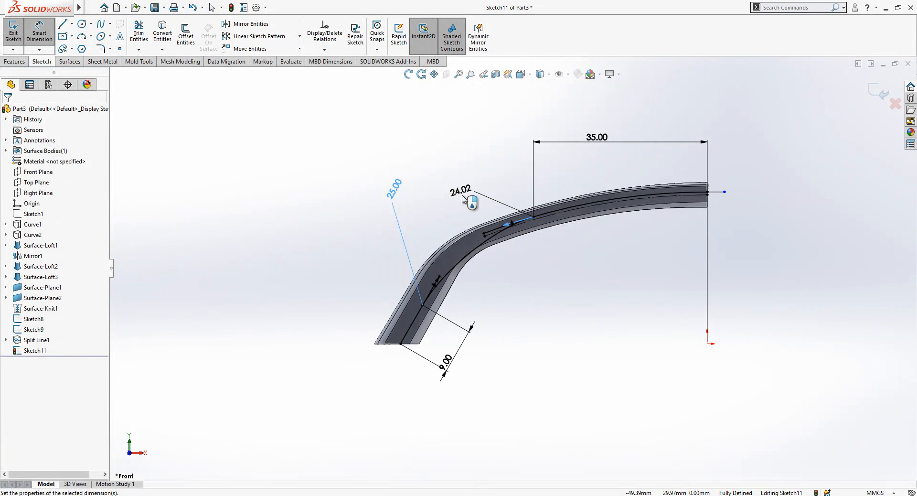
left_click(463, 200)
type("55")
key("Return")
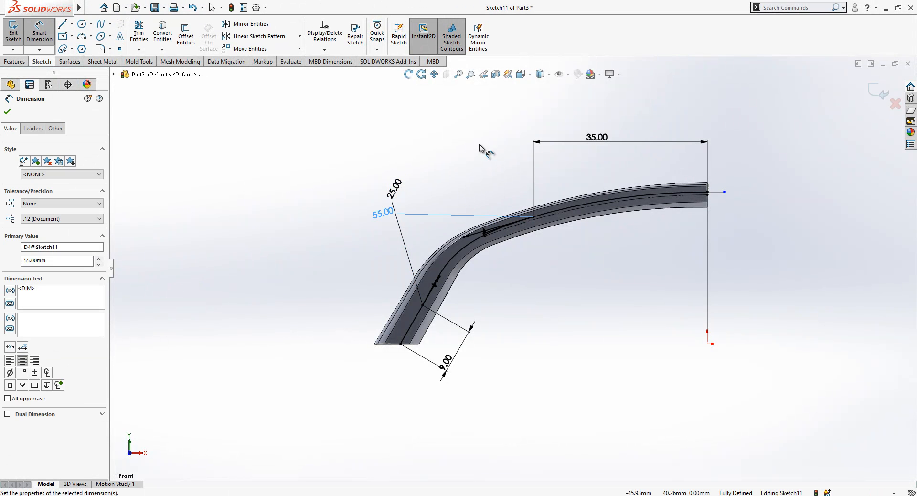
key("Escape")
- Trim away the leftover piece of the offset arc beyond the spline's upper endpoint
scroll(530, 217, "down", 5)
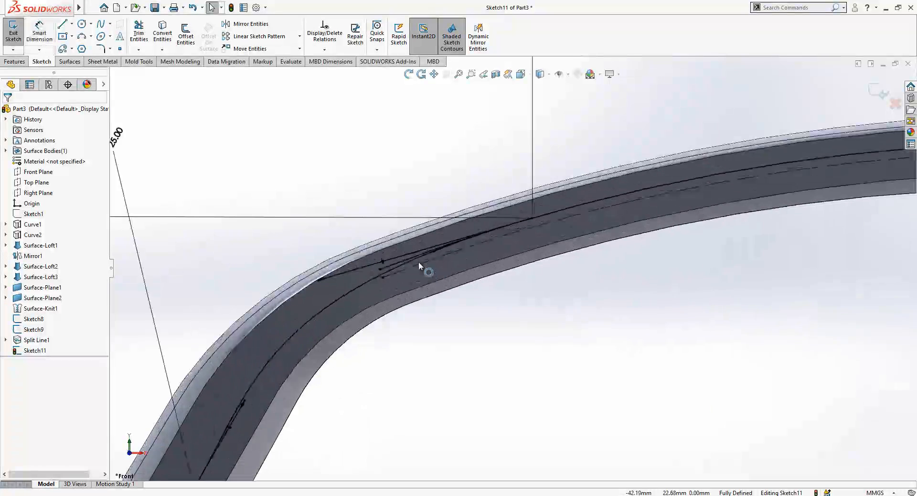
left_click(394, 265)
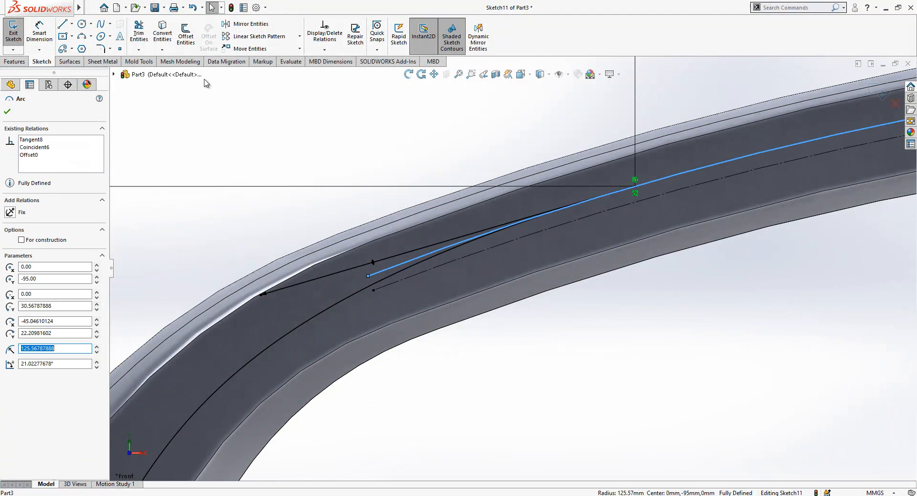
left_click(138, 32)
left_click_drag(420, 245, 387, 269)
scroll(453, 222, "up", 2)
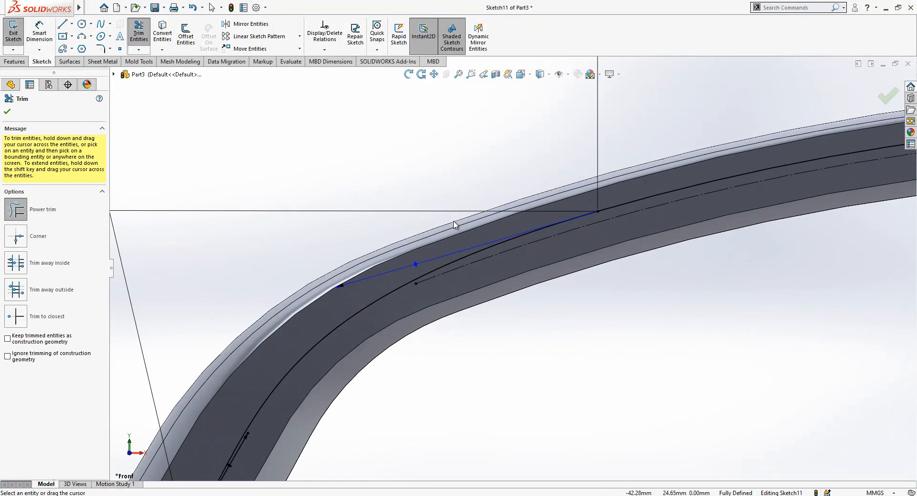
key("Escape")
- Make the spline tangent to the trimmed offset arc again
scroll(454, 225, "up", 3)
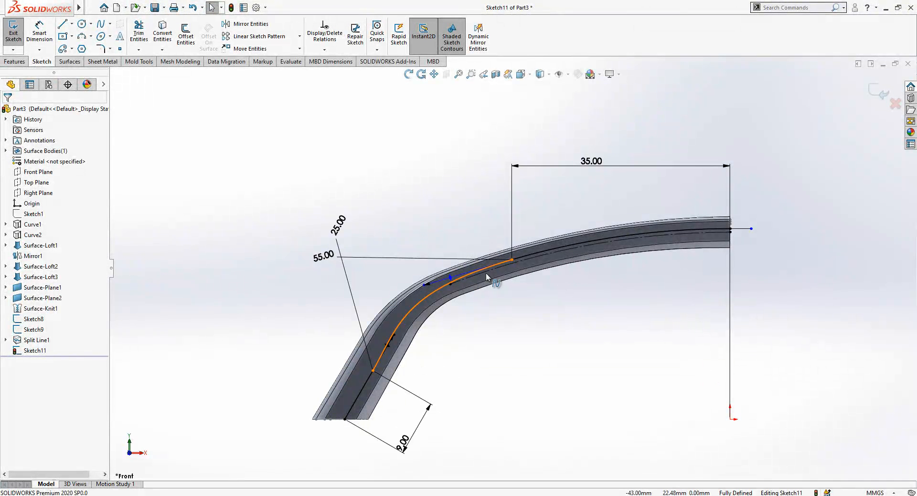
left_click(487, 276)
left_click(527, 260, "ctrl")
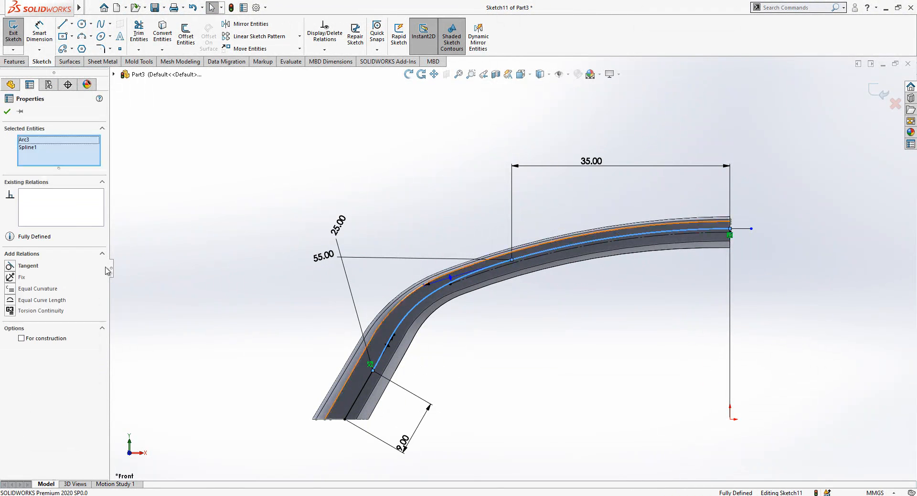
left_click(27, 267)
left_click(378, 162)
- Lengthen the horizontal construction line farther out beyond the handle's upper end and exit the sketch
scroll(307, 177, "up", 2)
scroll(731, 215, "down", 2)
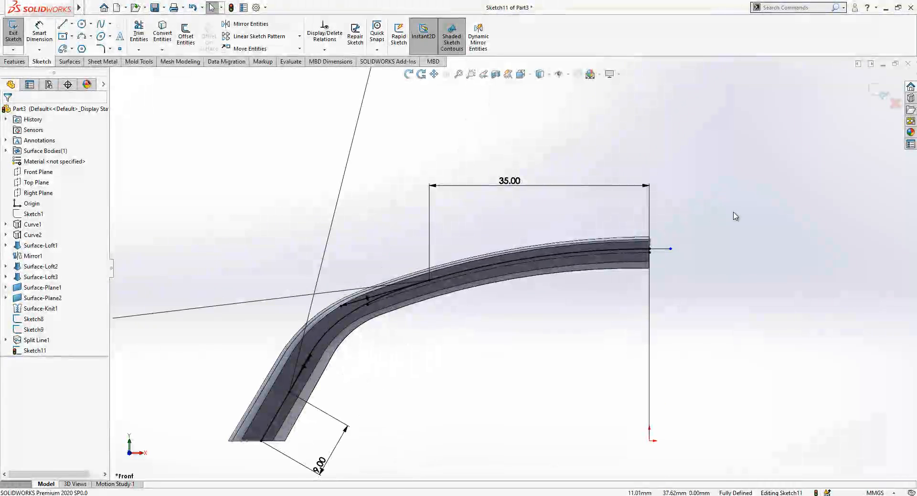
left_click_drag(671, 249, 752, 252)
left_click(726, 276)
scroll(684, 267, "up", 2)
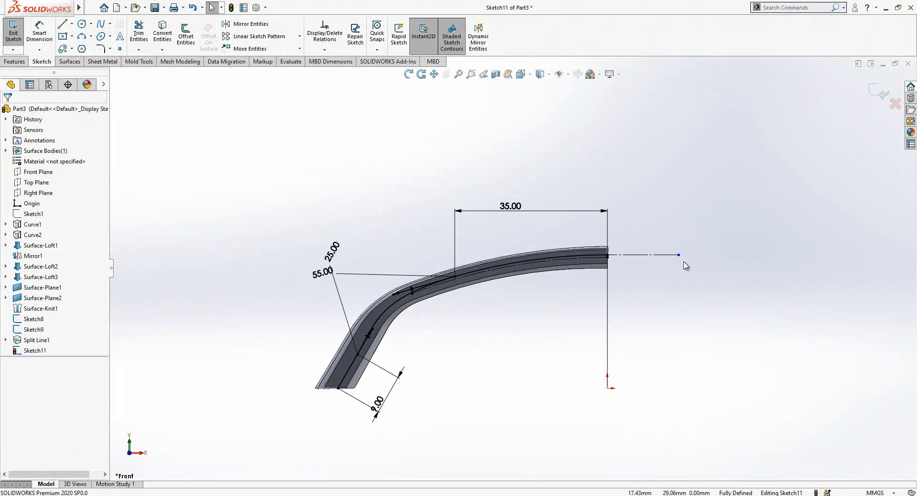
scroll(598, 313, "down", 1)
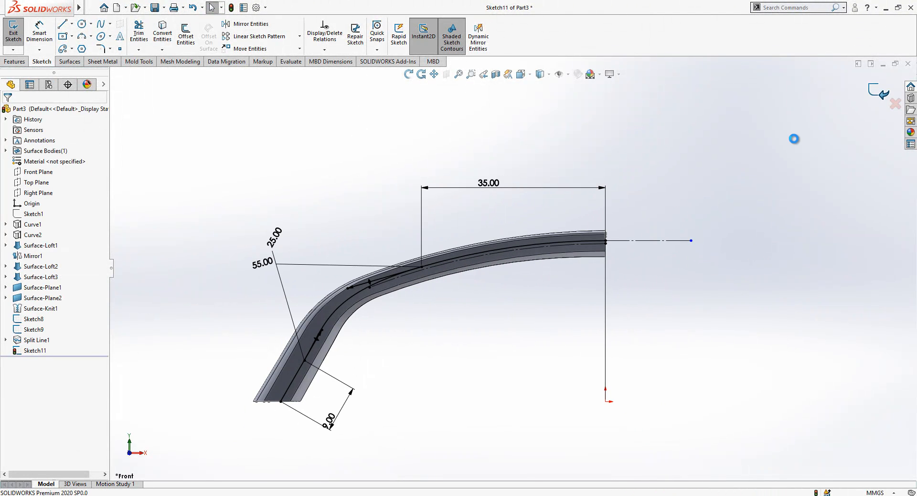
mouse_move(625, 199)
middle_mouse_down()
mouse_move(609, 243)
mouse_move(364, 271)
middle_mouse_up()
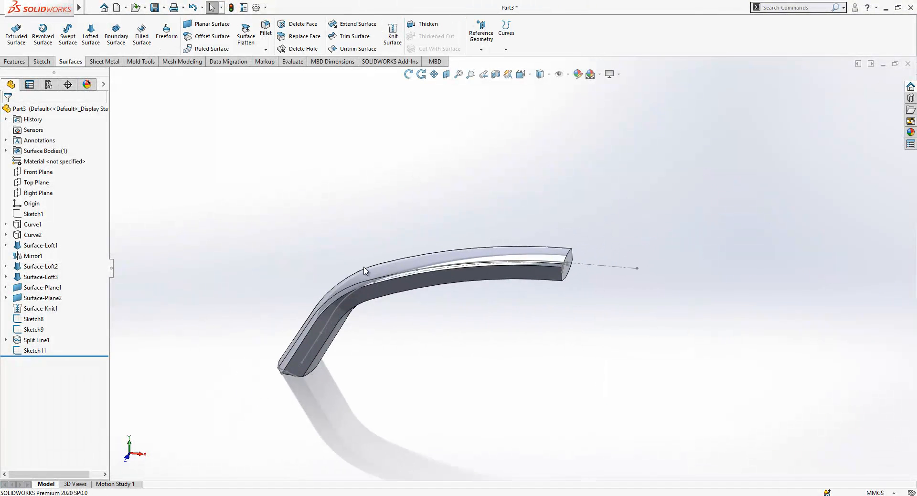
- Split the handle's narrow inner face with a projected split line from the guide path sketch
left_click(36, 352)
left_click(505, 36)
left_click(516, 60)
left_click(407, 285)
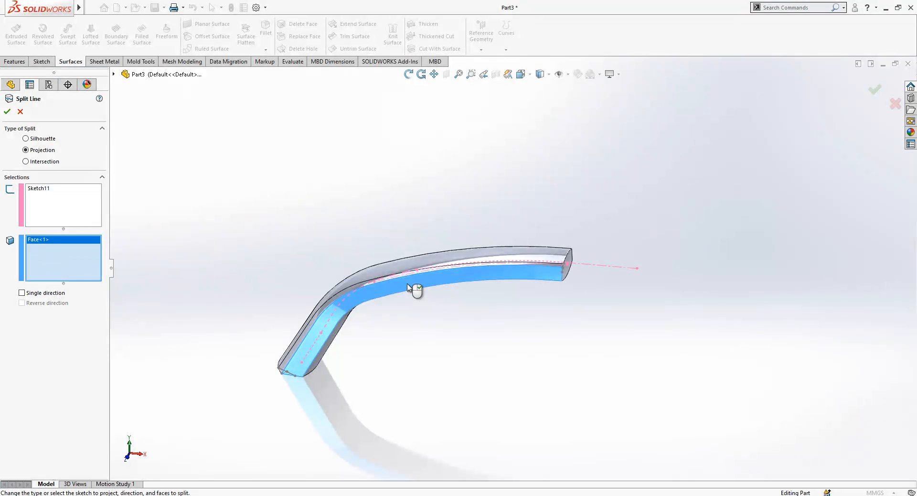
scroll(327, 326, "down", 2)
middle_click_drag(434, 215, 612, 257)
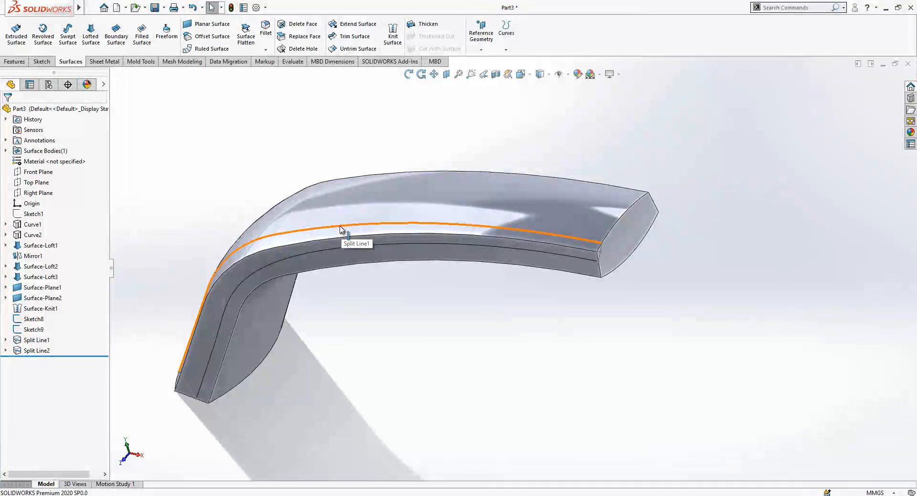
middle_click_drag(444, 347, 315, 292)
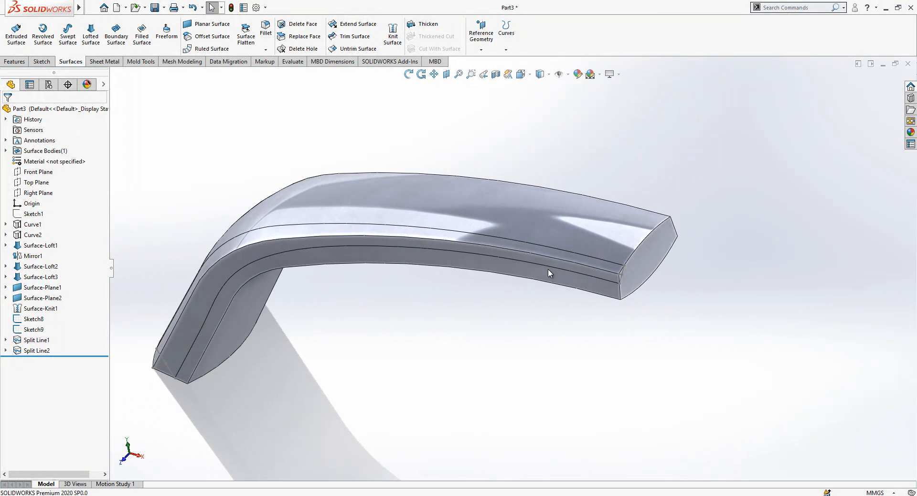
middle_click_drag(496, 321, 504, 340)
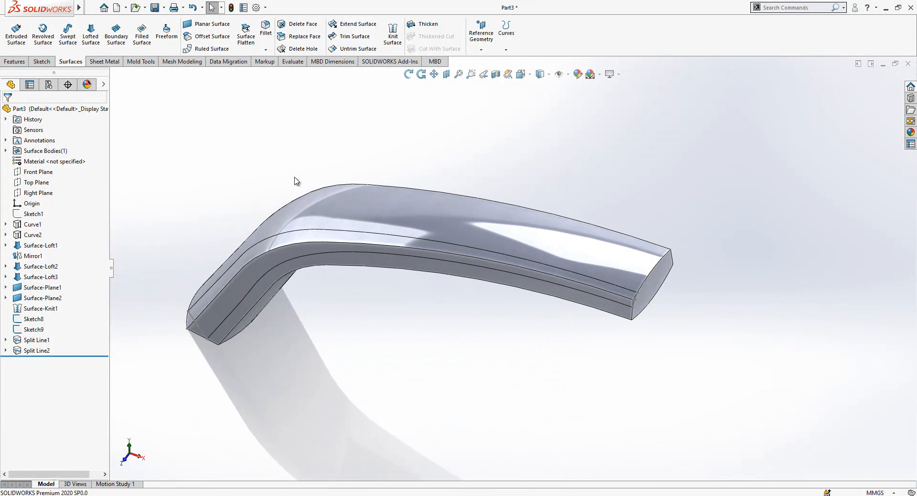
- Start a lofted surface with the sketch line at the handle's lower end as the first profile
left_click(94, 39)
right_click(64, 146)
left_click(100, 151)
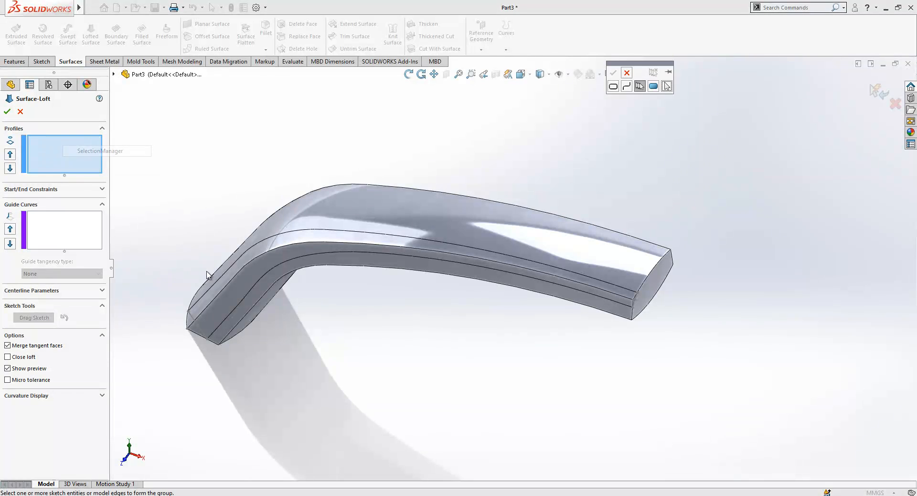
left_click(206, 337)
scroll(647, 305, "down", 5)
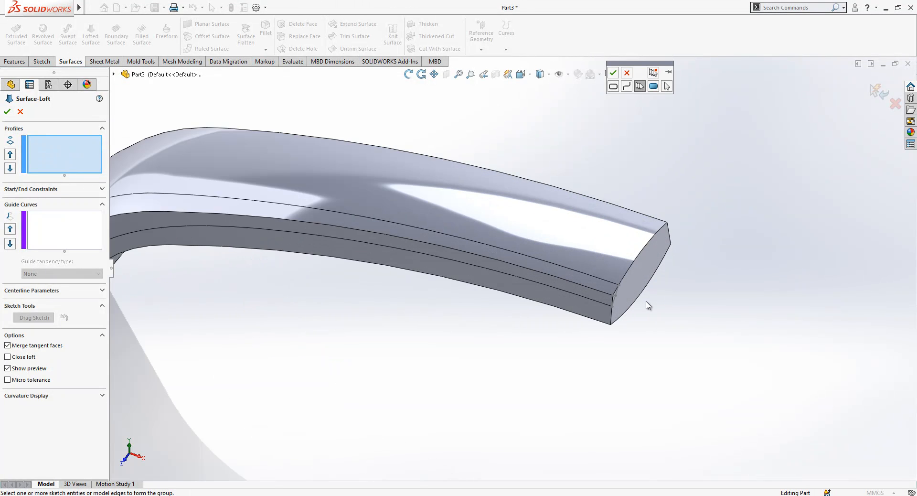
left_click(613, 72)
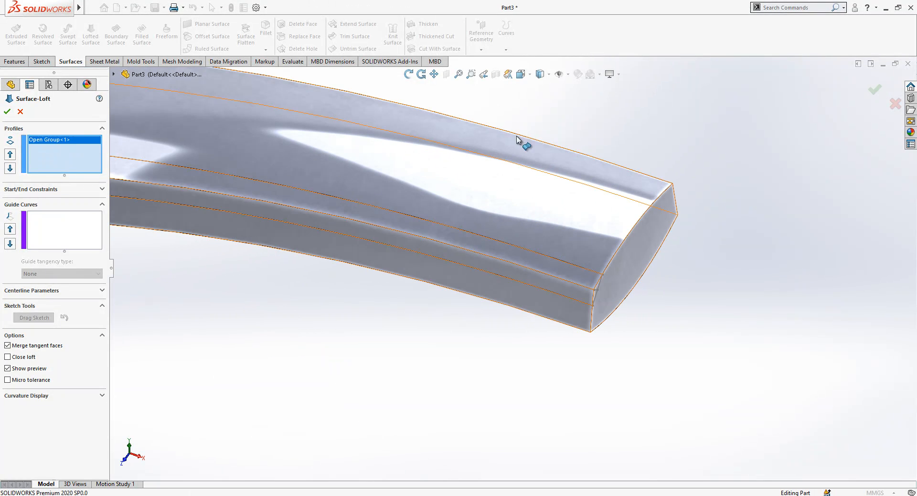
- Add the short sketch line at the handle's upper end cap as the second loft profile
right_click(52, 159)
left_click(90, 162)
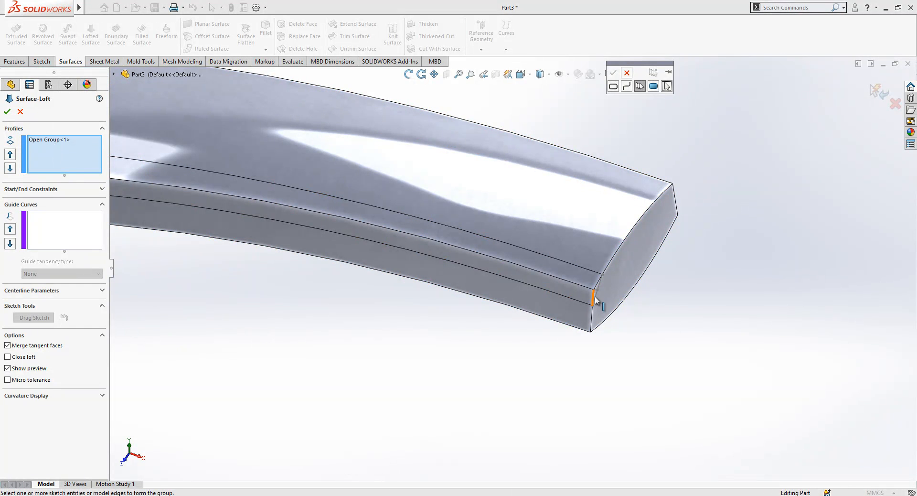
left_click(596, 300)
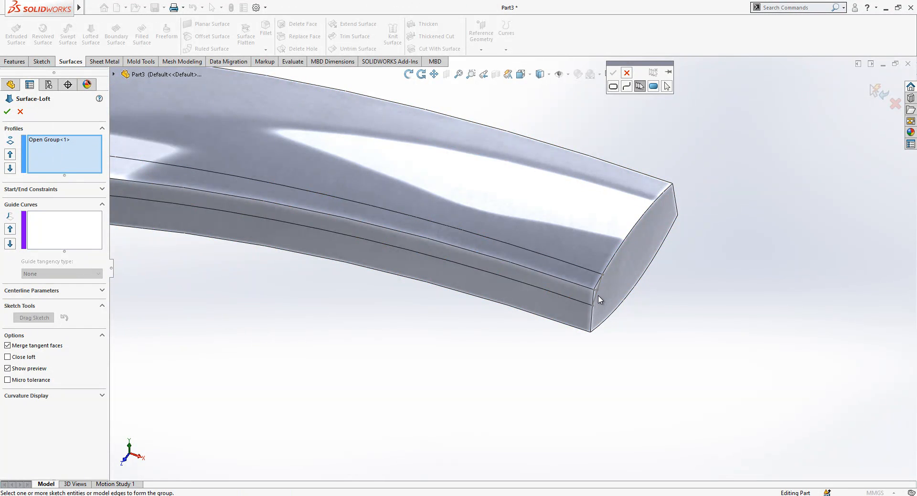
left_click(596, 298)
scroll(621, 295, "up", 3)
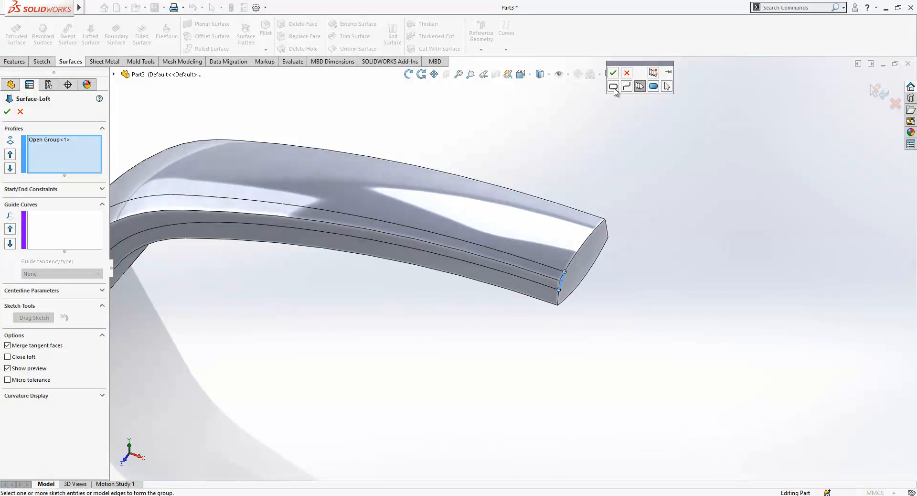
left_click(614, 73)
scroll(605, 283, "up", 2)
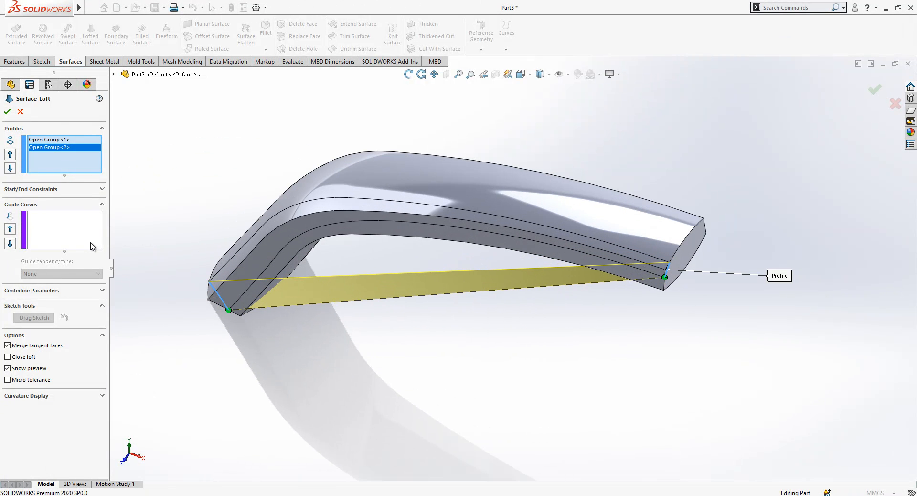
left_click(70, 222)
right_click(70, 223)
left_click(94, 229)
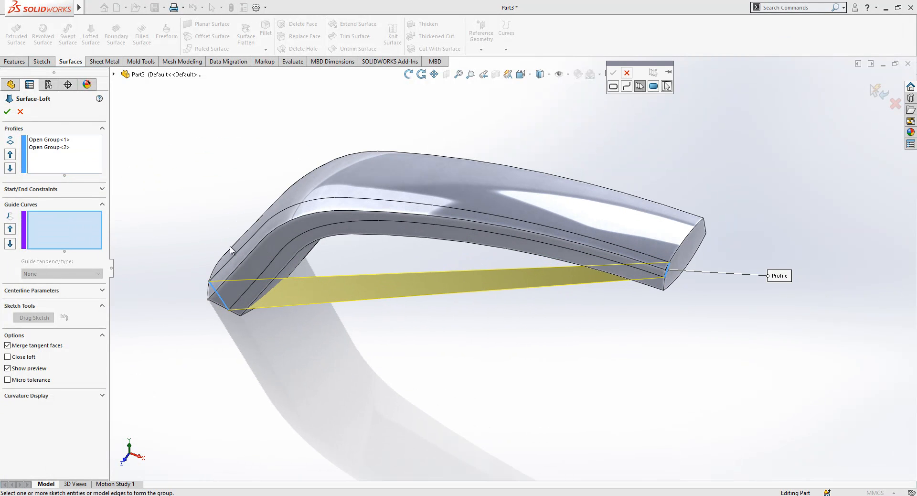
left_click(269, 263)
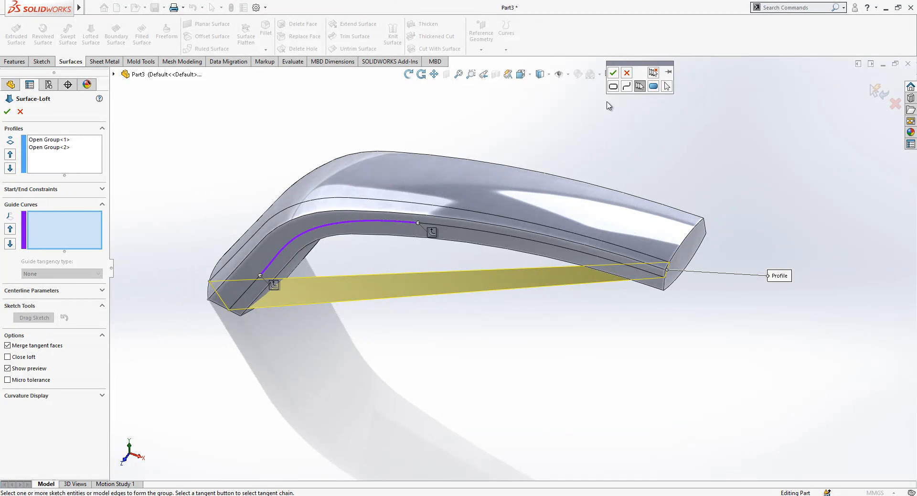
left_click(627, 73)
- Add the full tangent chain of the split edge on the narrow inner face as the first guide curve
right_click(72, 226)
left_click(98, 233)
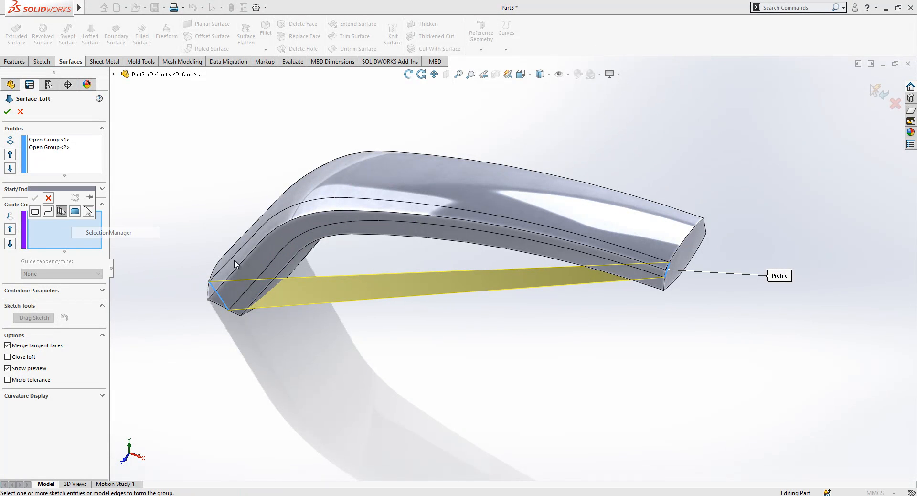
left_click(260, 276)
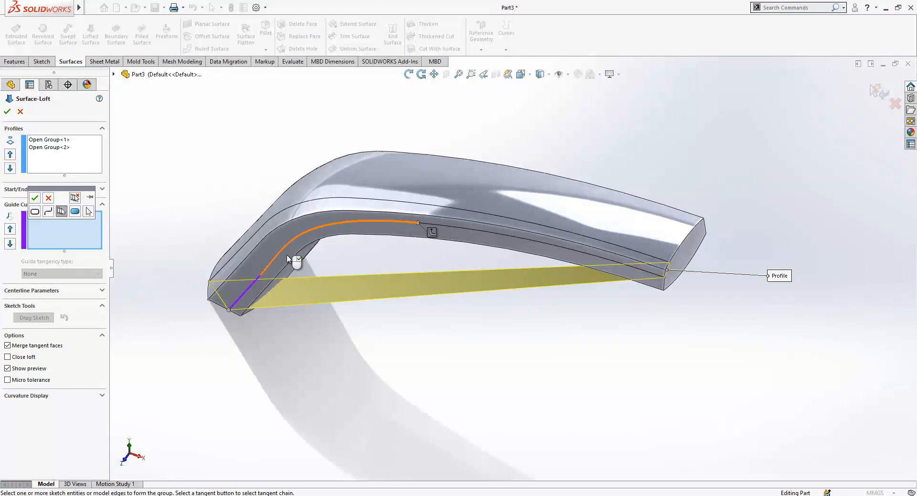
left_click(35, 198)
- Add the split edge along the broad outer face as the second guide curve and complete the surface loft
right_click(59, 260)
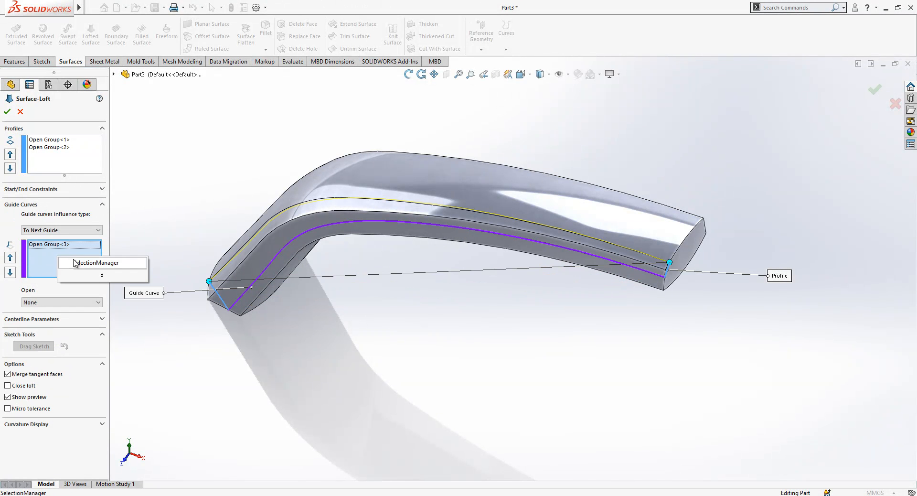
left_click(93, 262)
left_click(258, 231)
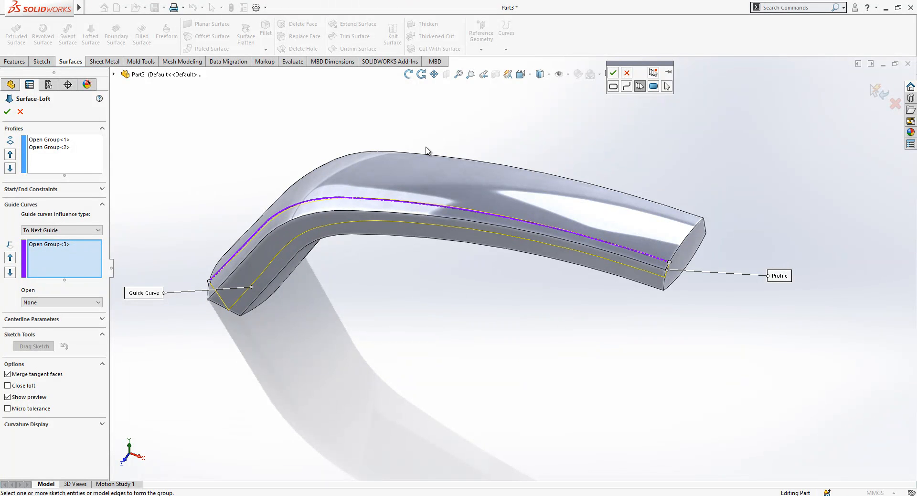
left_click(613, 73)
mouse_move(271, 208)
middle_mouse_down()
mouse_move(400, 182)
mouse_move(395, 209)
mouse_move(287, 248)
mouse_move(278, 263)
mouse_move(292, 247)
middle_mouse_up()
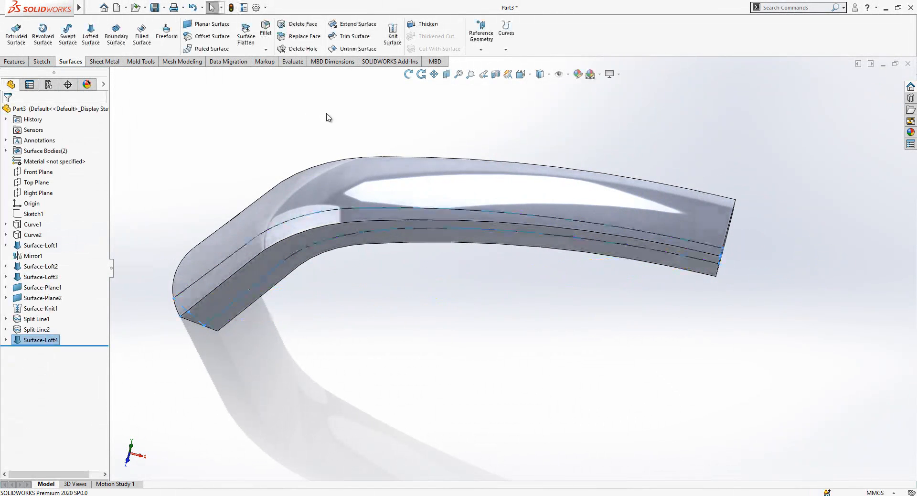
- Hide the split handle body to inspect the lofted surface on its own, and show the body again
left_click(354, 167)
left_click(381, 132)
middle_click_drag(410, 135, 347, 263)
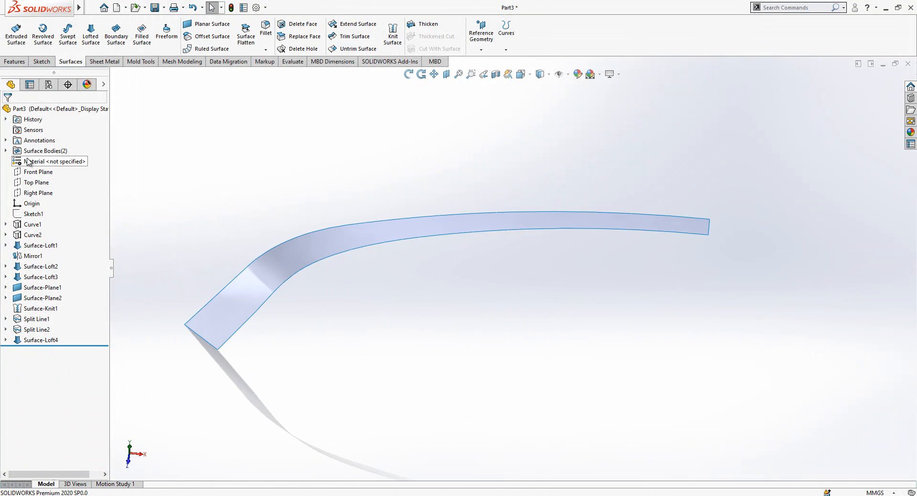
left_click(6, 151)
left_click(45, 162)
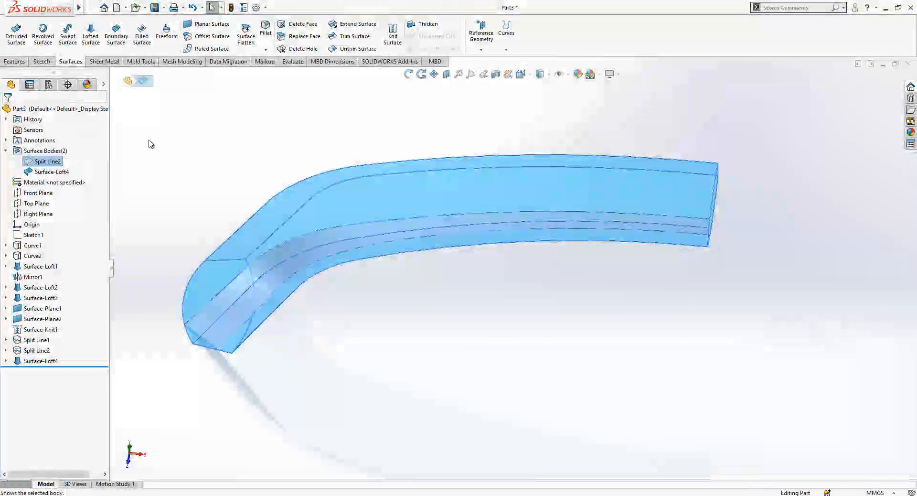
left_click(186, 147)
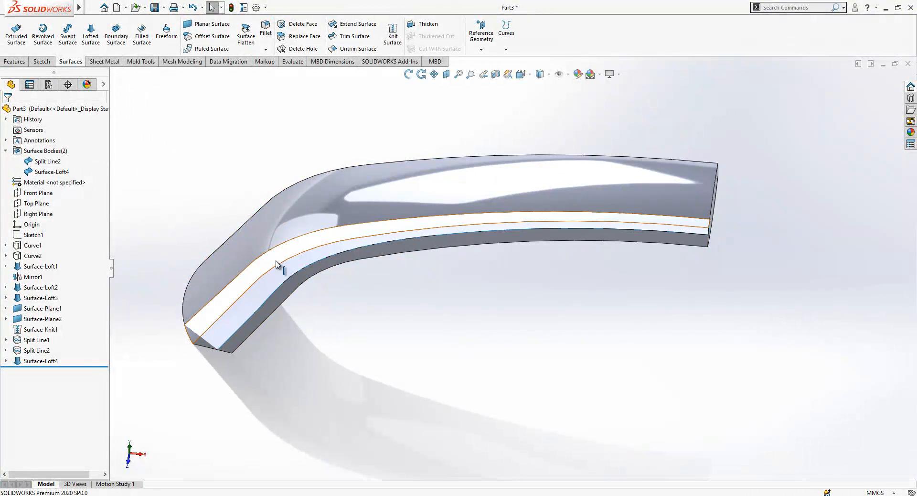
- Edit the knit surface feature so that it creates a solid from the closed handle surfaces
left_click(42, 330)
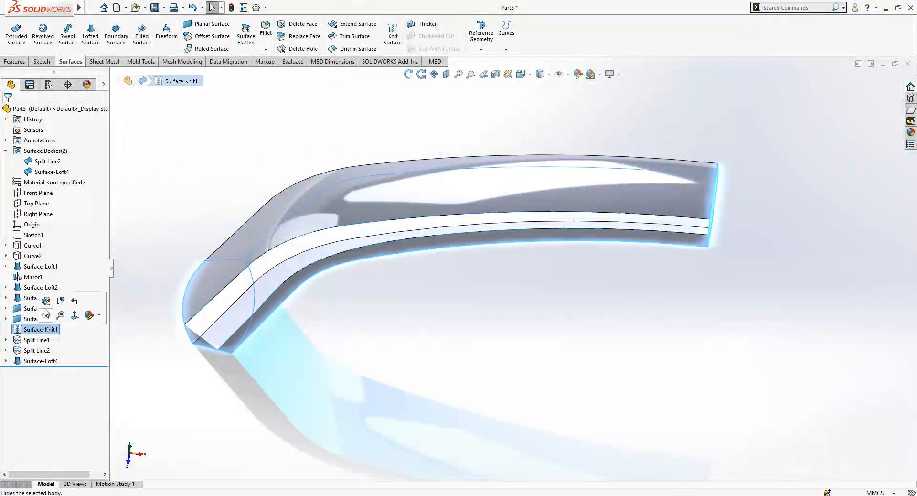
left_click(46, 299)
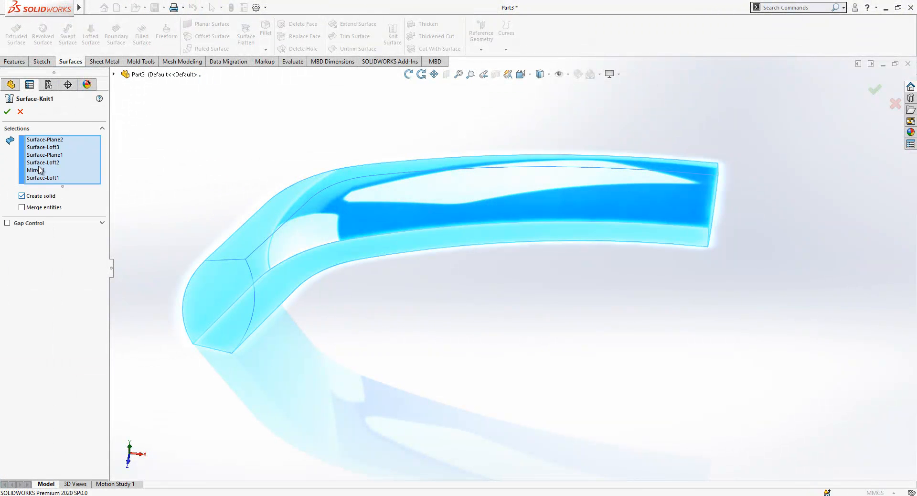
key("Escape")
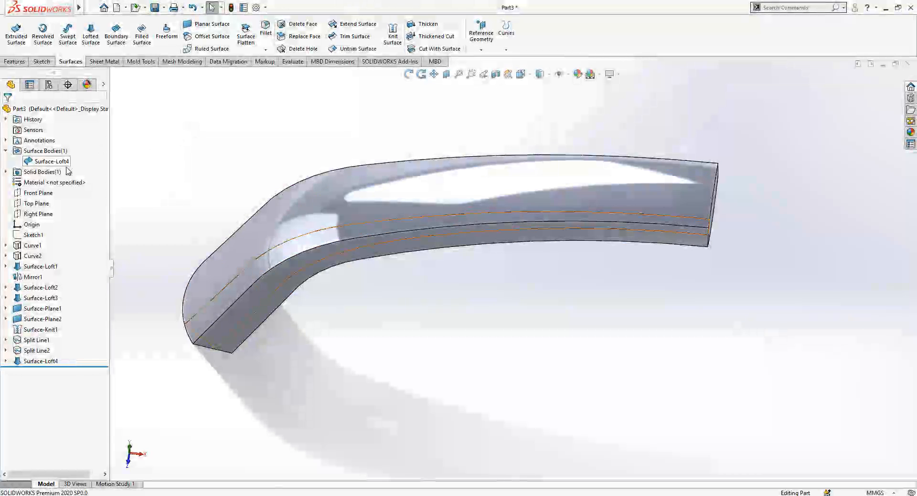
- Give the solid handle body a light blue appearance with RGB 95, 178, 255
left_click(344, 194)
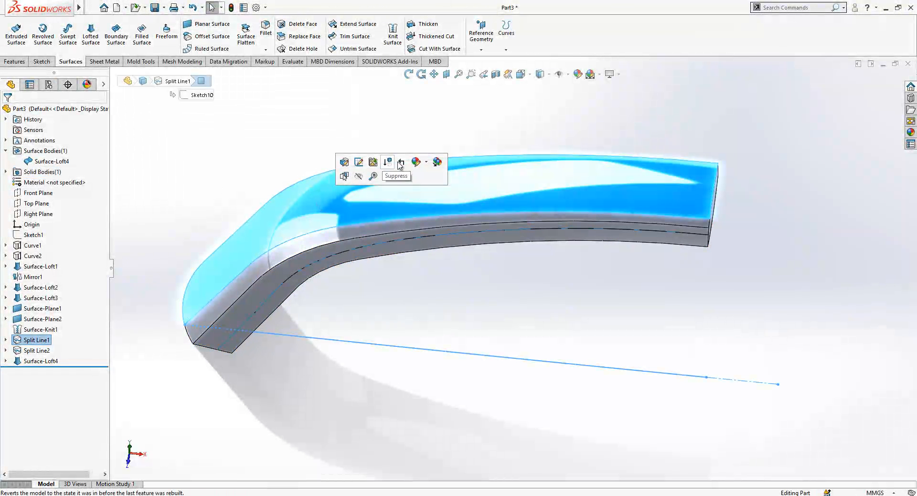
left_click(416, 161)
left_click(438, 205)
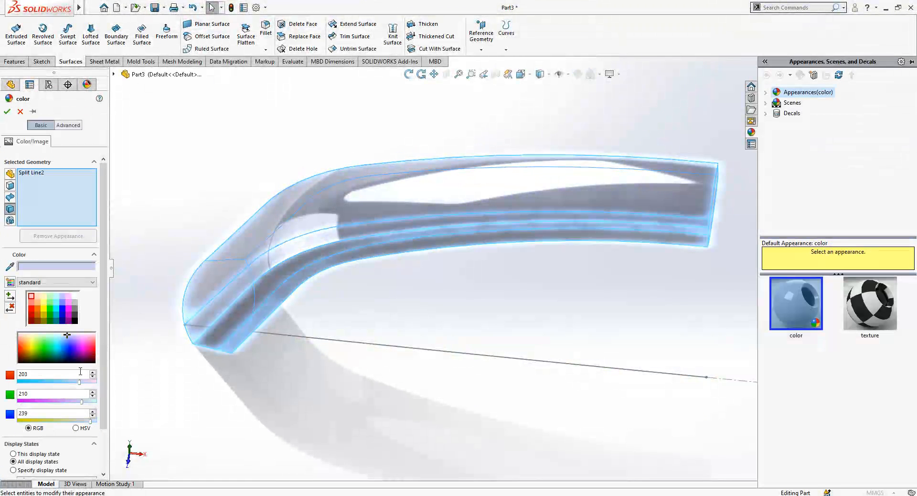
left_click_drag(65, 351, 63, 341)
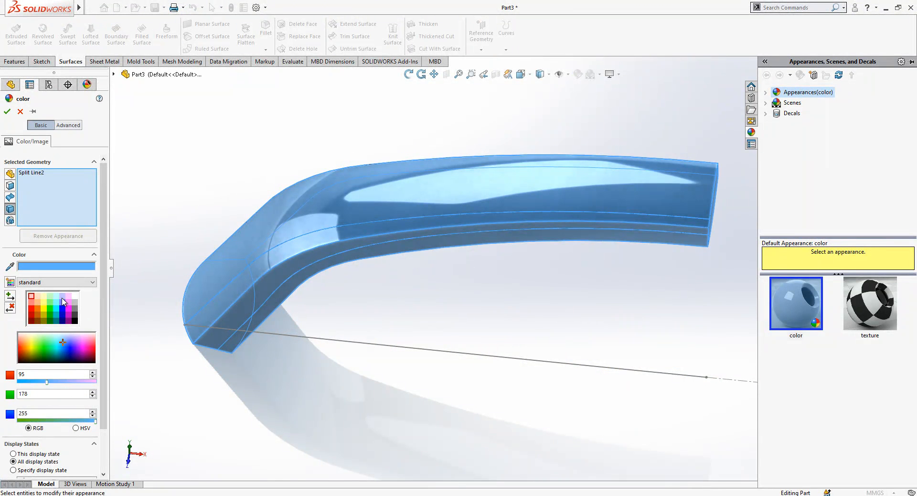
left_click(6, 111)
middle_click_drag(289, 116, 465, 201)
- Try to cut the solid handle with the lofted surface
left_click(456, 223)
left_click(67, 362)
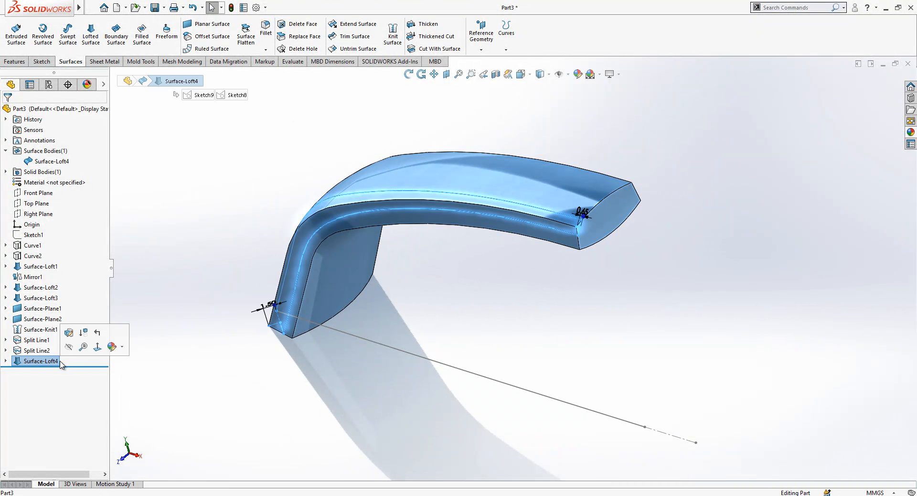
left_click(436, 50)
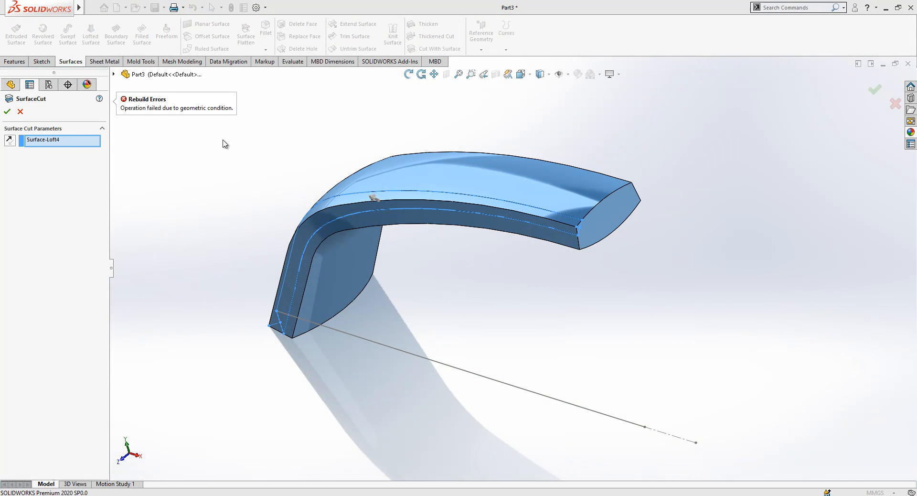
left_click(20, 112)
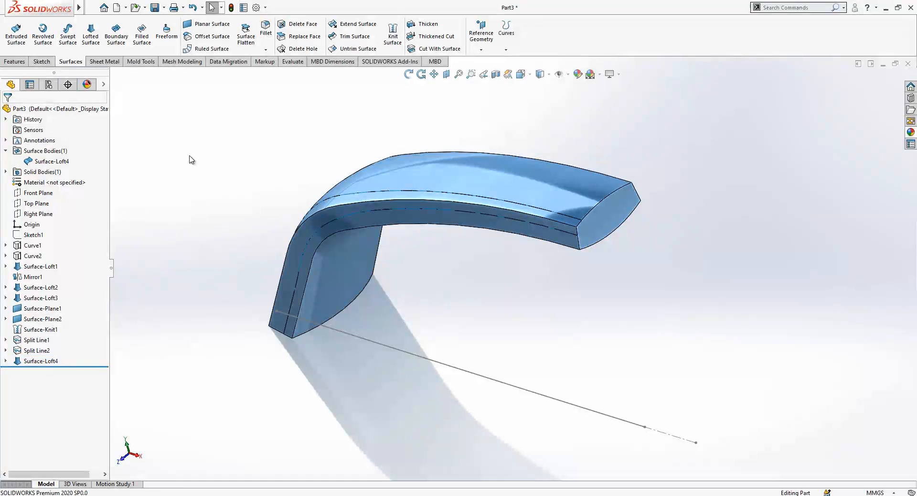
- Hide the solid handle body and extend the lofted surface's upper long edge by 1 mm, keeping the same surface
left_click(385, 171)
left_click(434, 142)
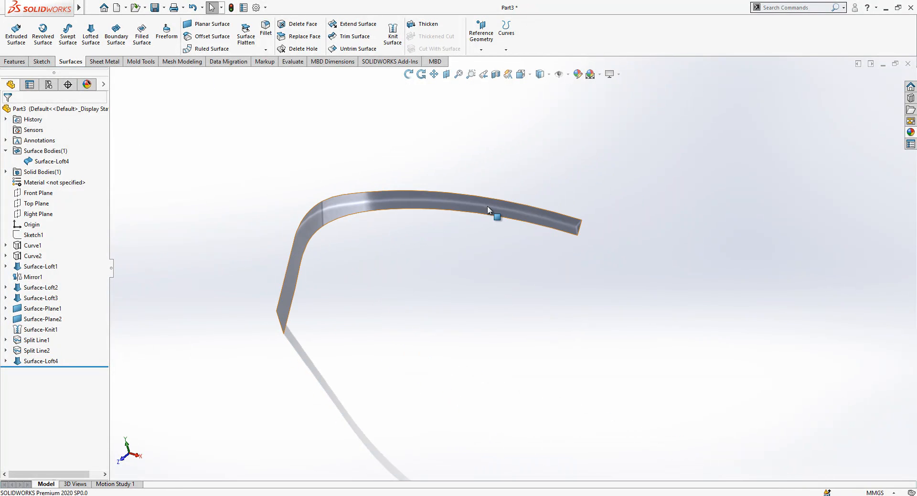
left_click(486, 201)
left_click(354, 26)
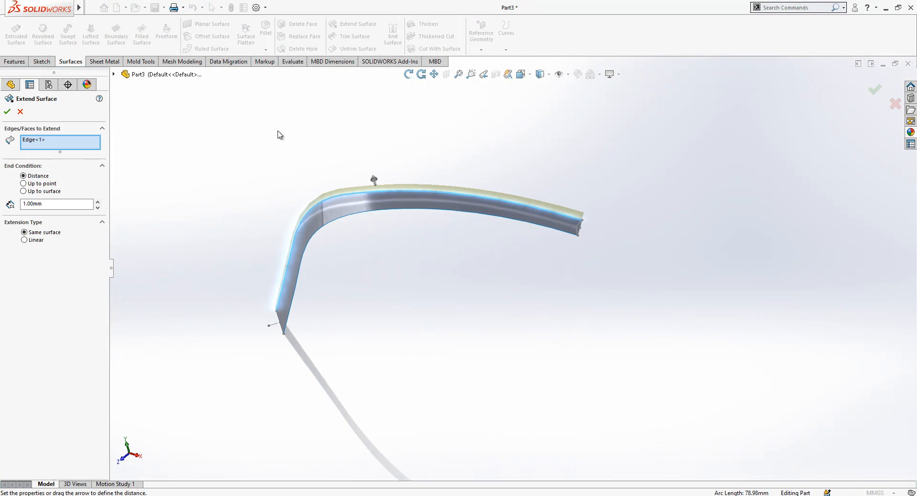
left_click(7, 111)
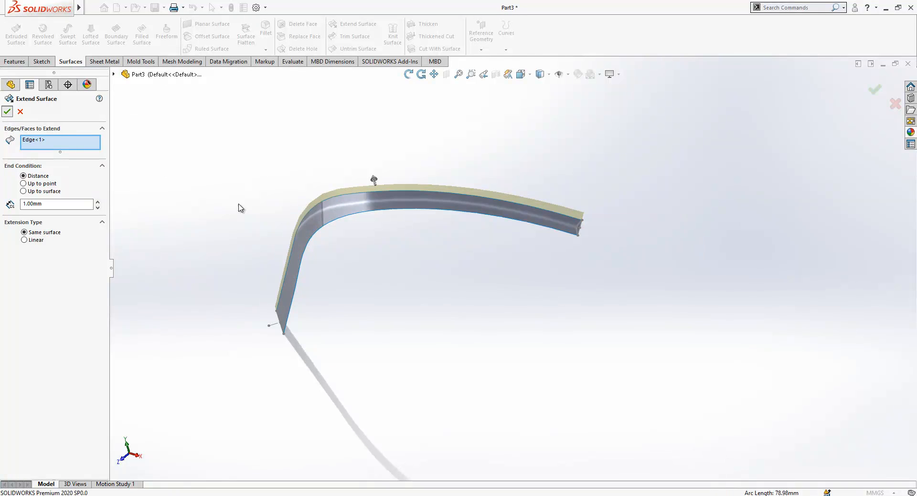
- Extend the opposite, lower long edge of the lofted surface as well
left_click(317, 240)
left_click(353, 26)
left_click(7, 112)
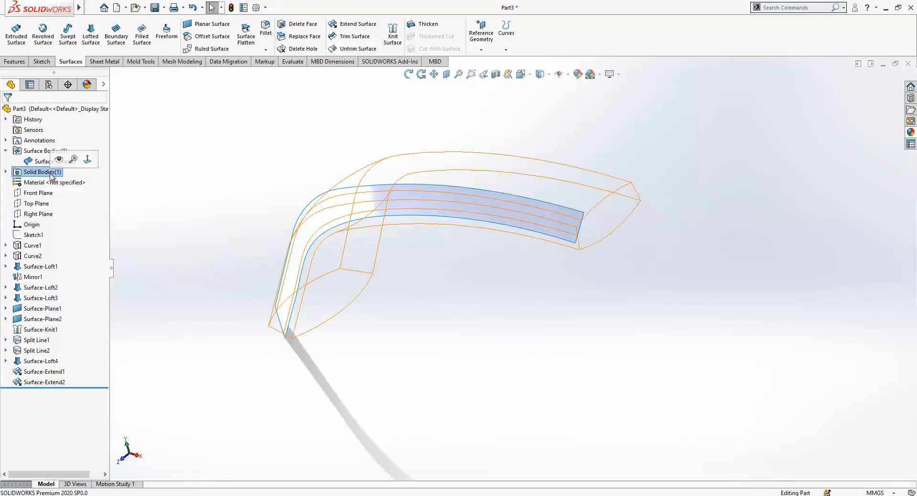
- Show the solid handle body again together with the extended surface
left_click(58, 161)
left_click(226, 146)
middle_click_drag(487, 229, 430, 188)
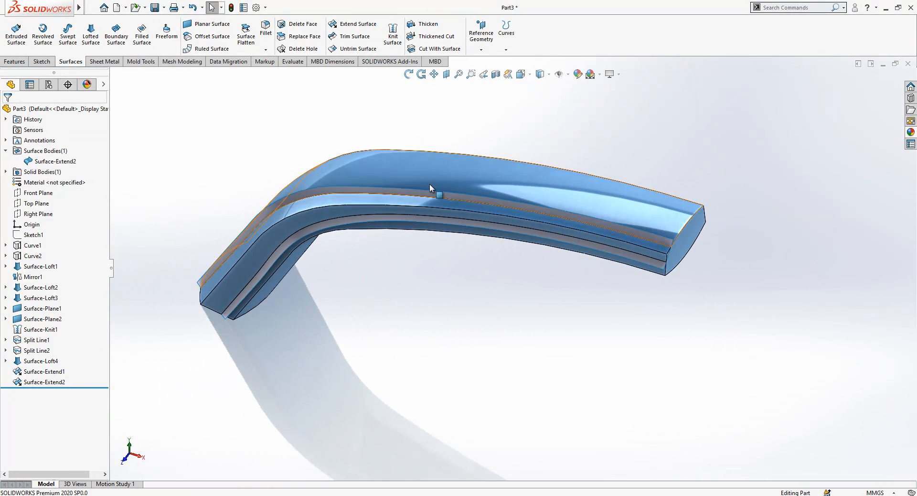
- Cut the solid handle with the extended surface and hide that surface body
left_click(426, 50)
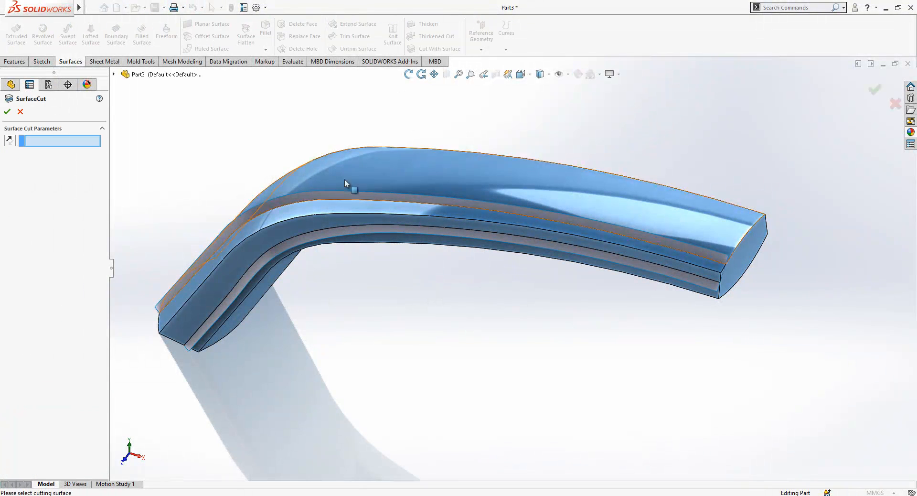
left_click(339, 201)
middle_click_drag(274, 225, 237, 306)
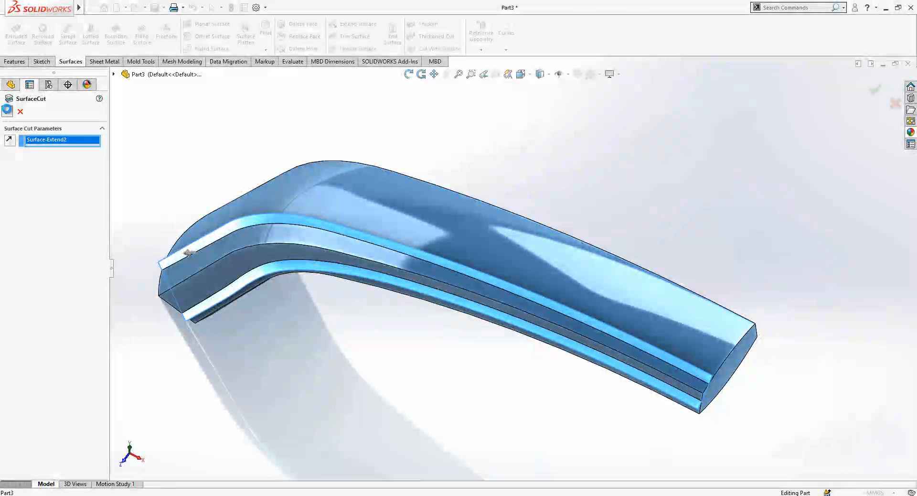
left_click(7, 112)
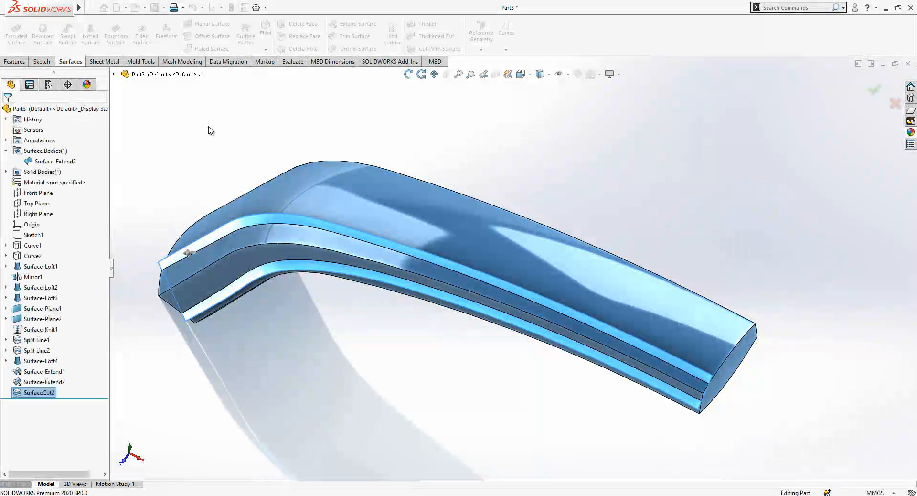
left_click(276, 220)
middle_click_drag(474, 136, 430, 168)
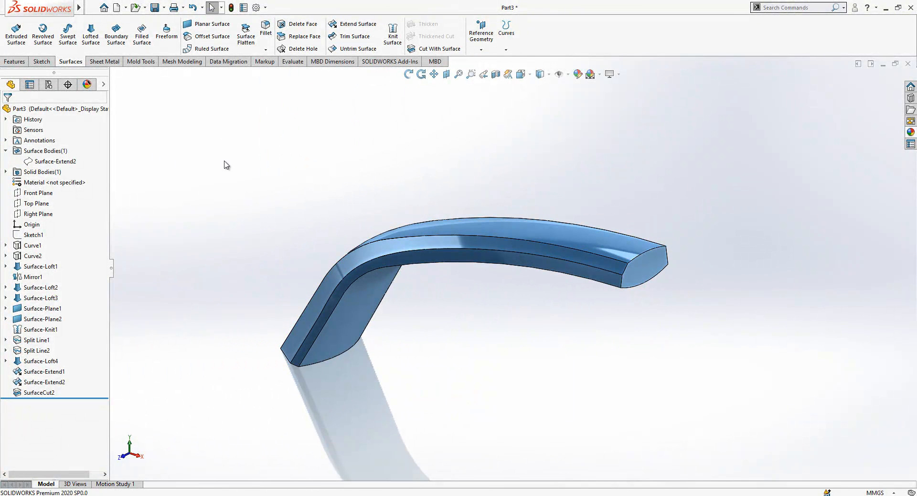
- Mirror the surface cut about the Front Plane to cut the opposite side of the handle
middle_click_drag(226, 164, 471, 239)
left_click(39, 192)
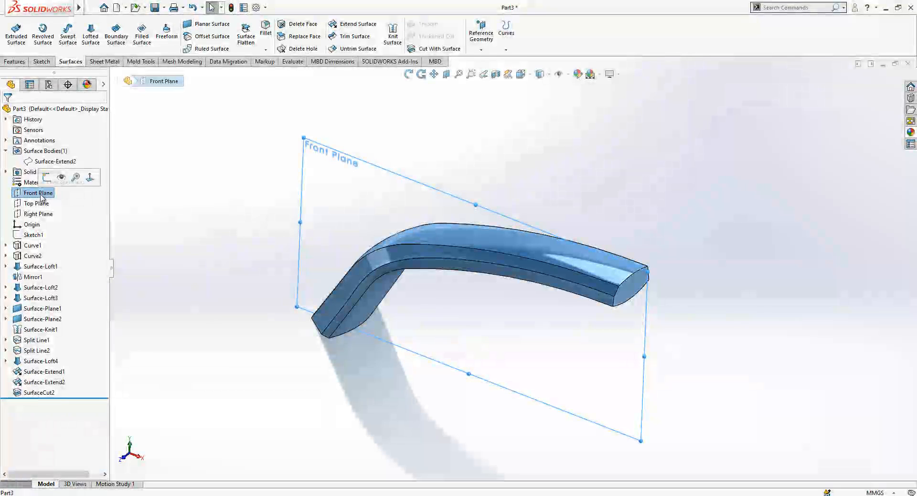
left_click(14, 61)
left_click(344, 50)
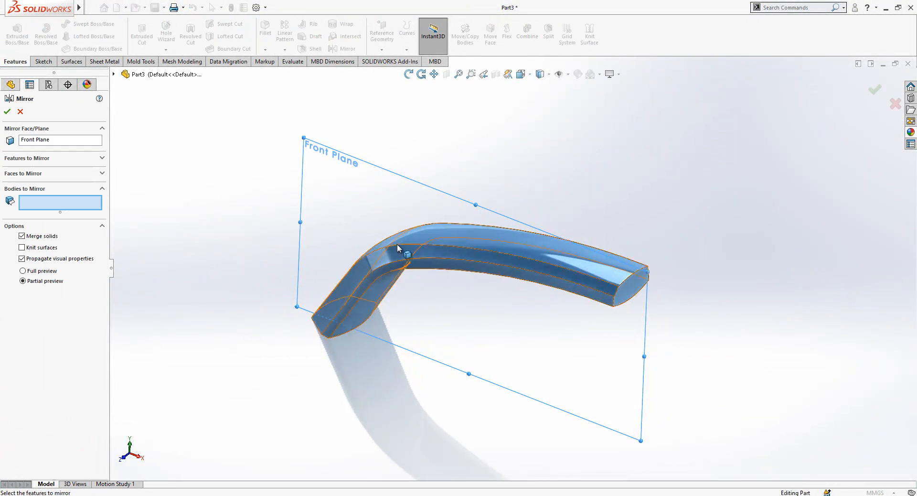
left_click(31, 160)
left_click(367, 268)
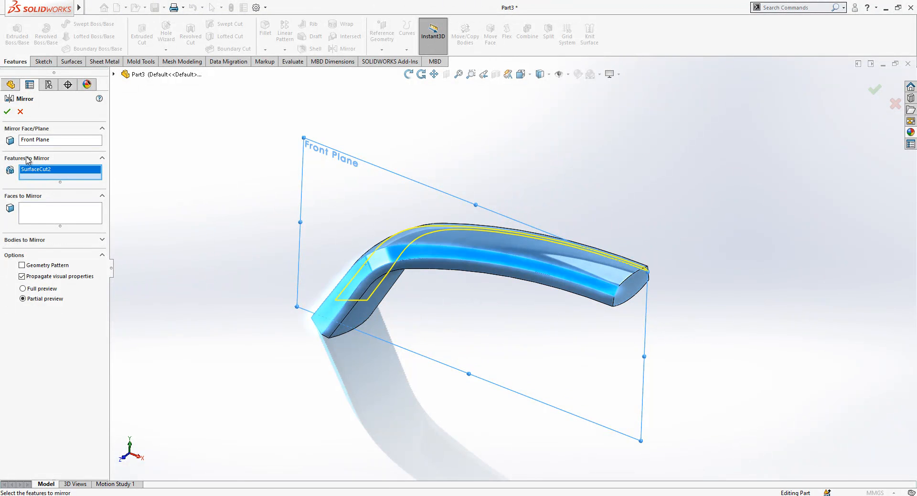
left_click(6, 112)
middle_click_drag(526, 181, 592, 266)
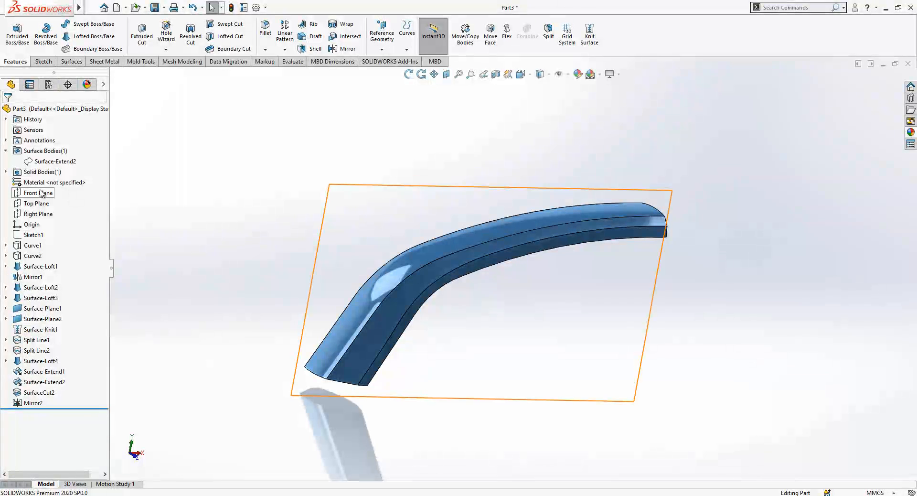
- Mirror the solid handle body about the Right Plane with Merge solids enabled, leaving the split line out of the features to mirror
left_click(42, 215)
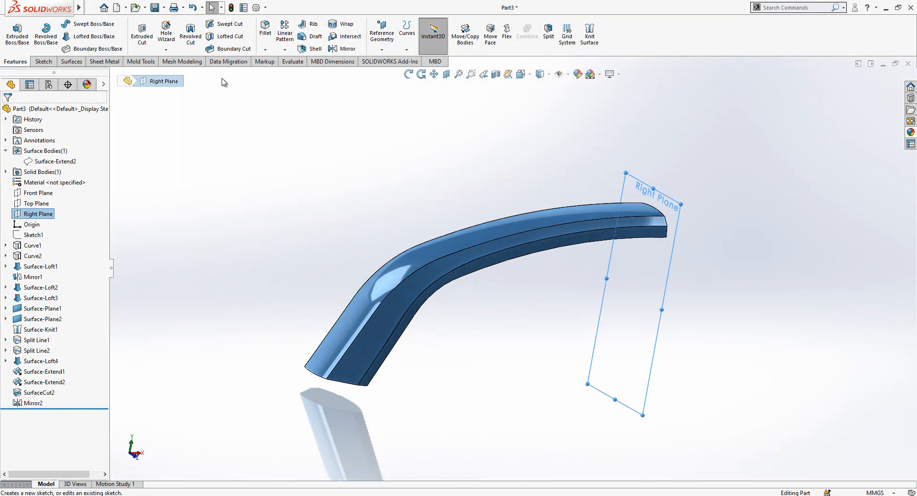
left_click(340, 51)
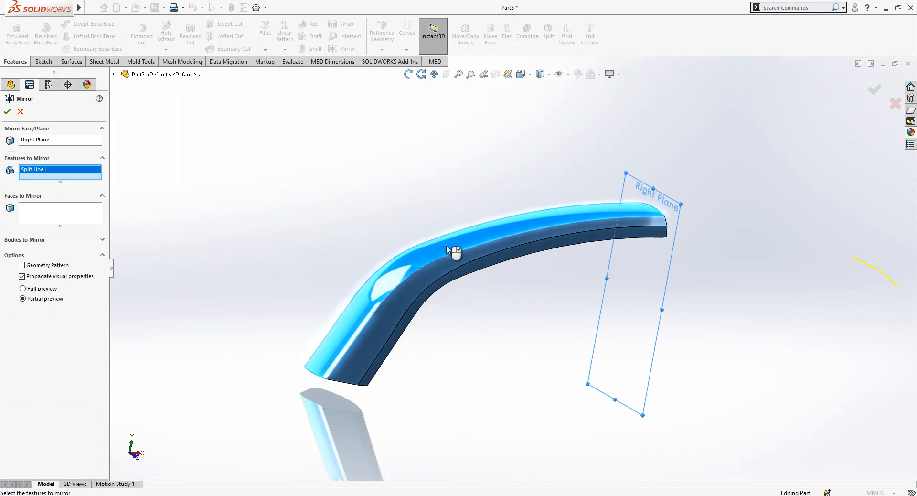
left_click(39, 240)
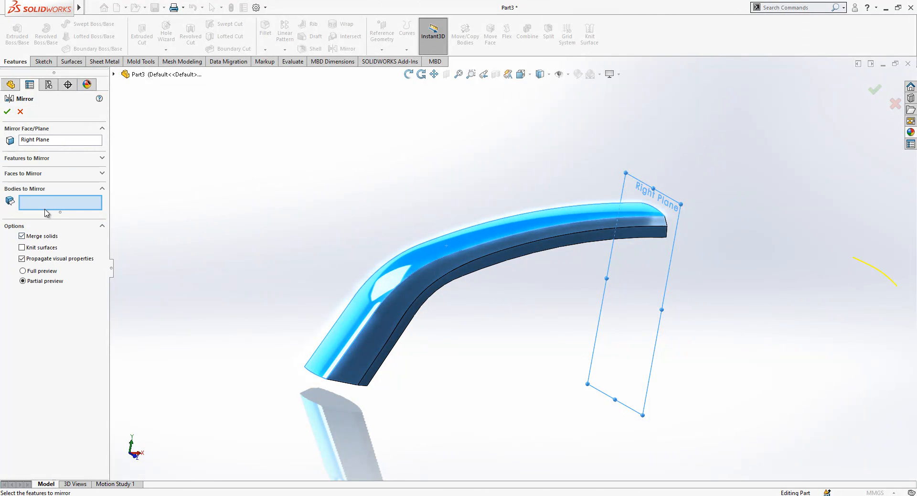
left_click(36, 158)
right_click(47, 175)
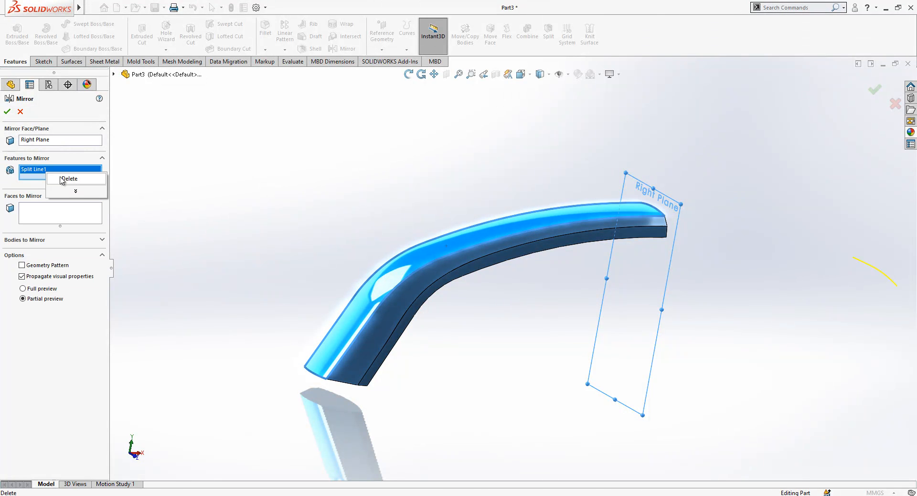
left_click(72, 181)
left_click(52, 240)
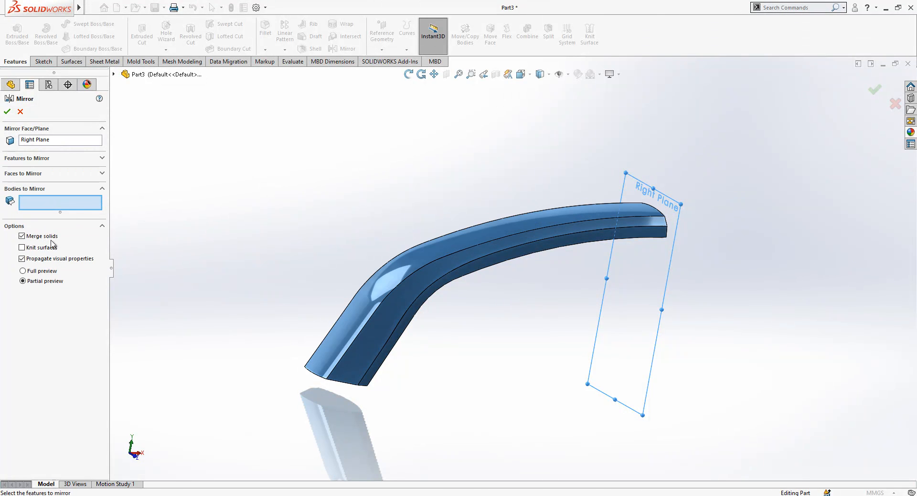
left_click(447, 246)
middle_click_drag(671, 258, 355, 139)
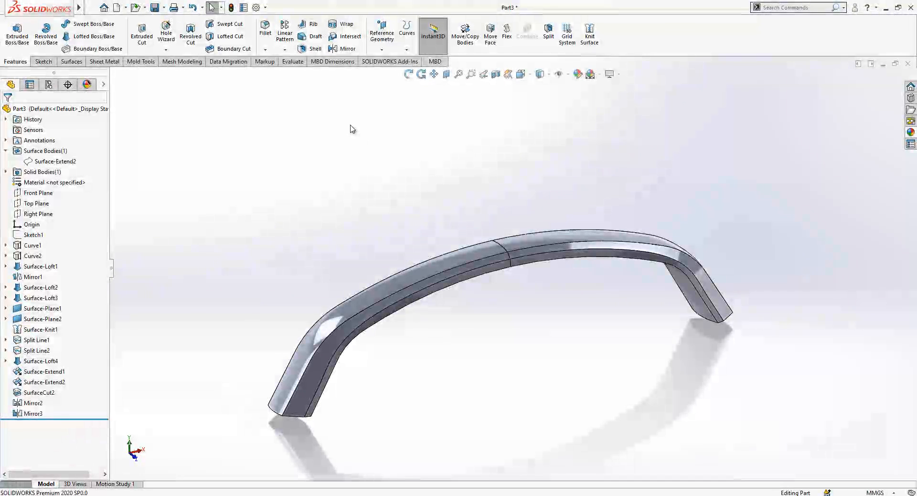
- Fillet the four long edges bordering the handle's inner face, on both halves, with a 0.5 mm radius
left_click(264, 34)
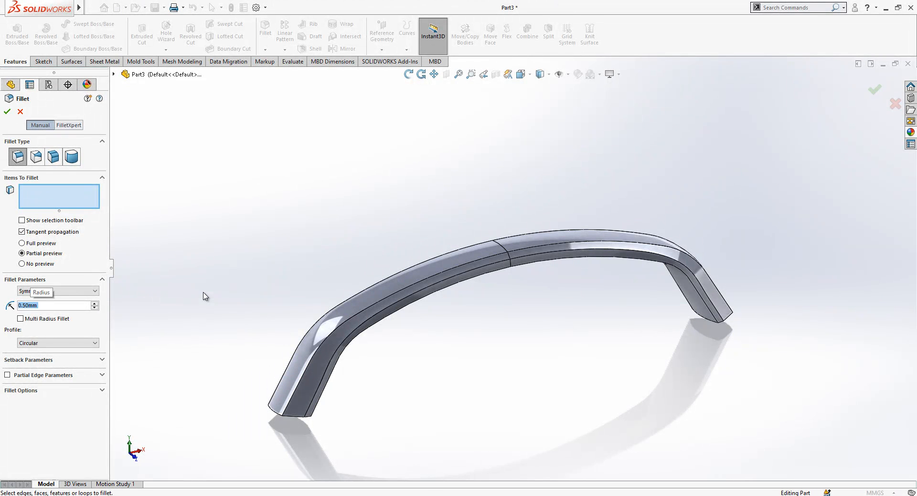
middle_click_drag(755, 373, 718, 254)
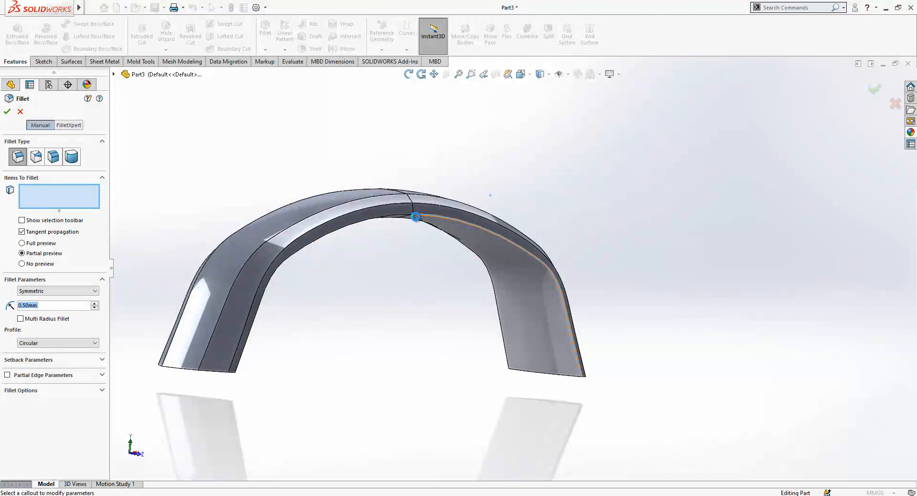
left_click(404, 216)
middle_click_drag(406, 235, 564, 197)
left_click(529, 258)
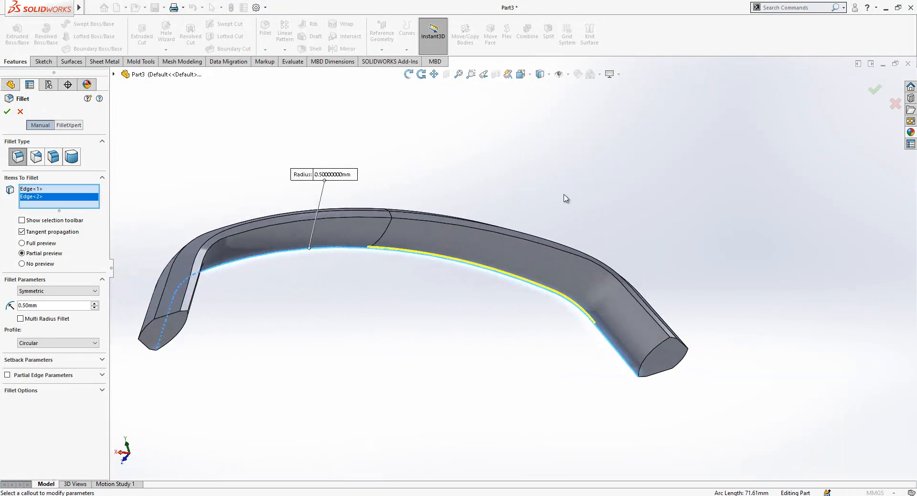
left_click(396, 217)
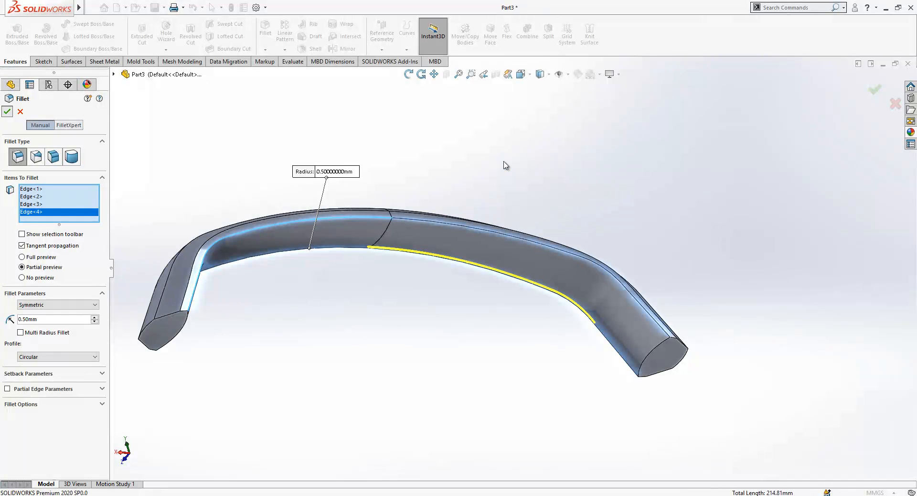
key("Return")
- Fillet the long edge between the handle's outer face and its side cut on both halves with a 0.5 mm radius
middle_click_drag(631, 238, 566, 374)
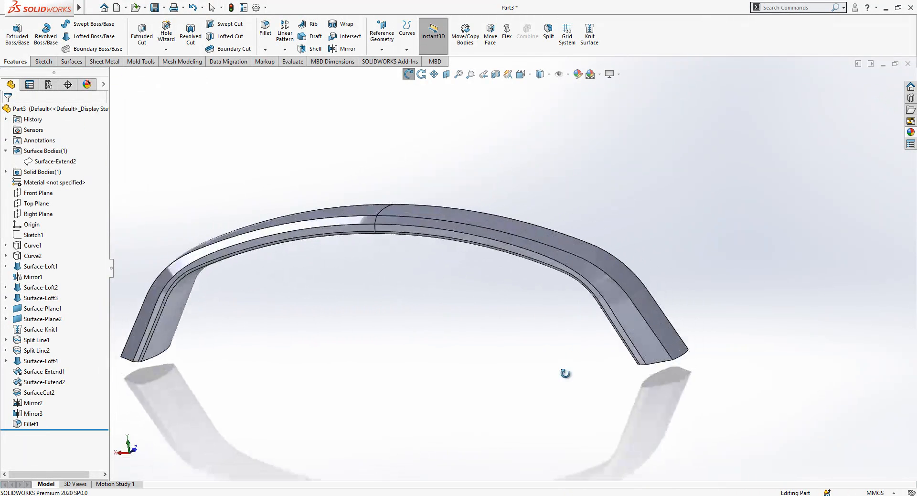
scroll(629, 304, "down", 3)
key("Escape")
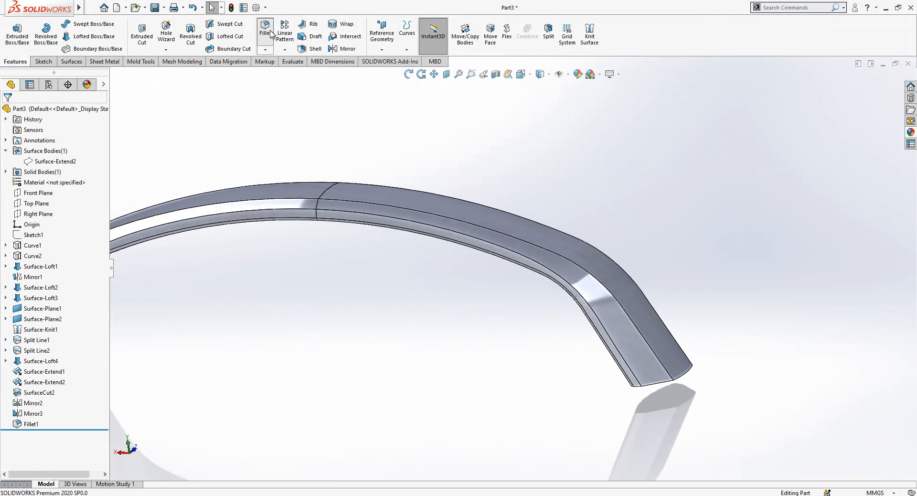
right_click(353, 203)
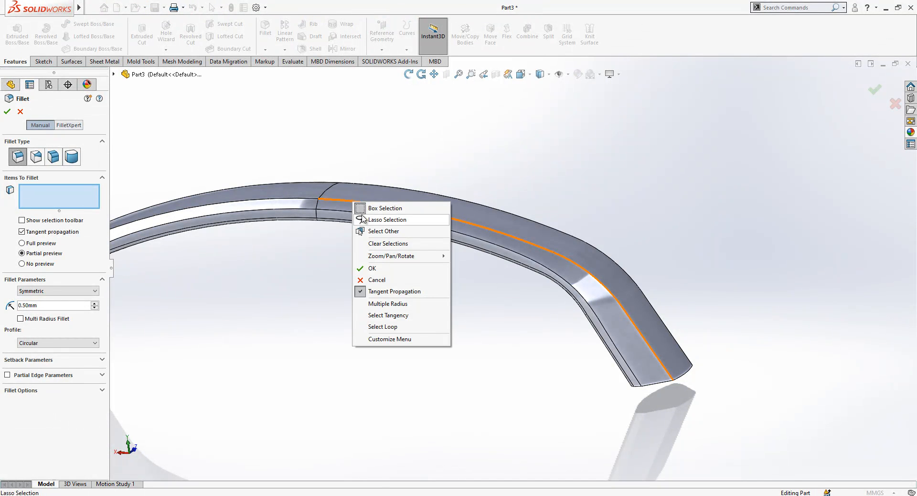
left_click(388, 315)
left_click(298, 210)
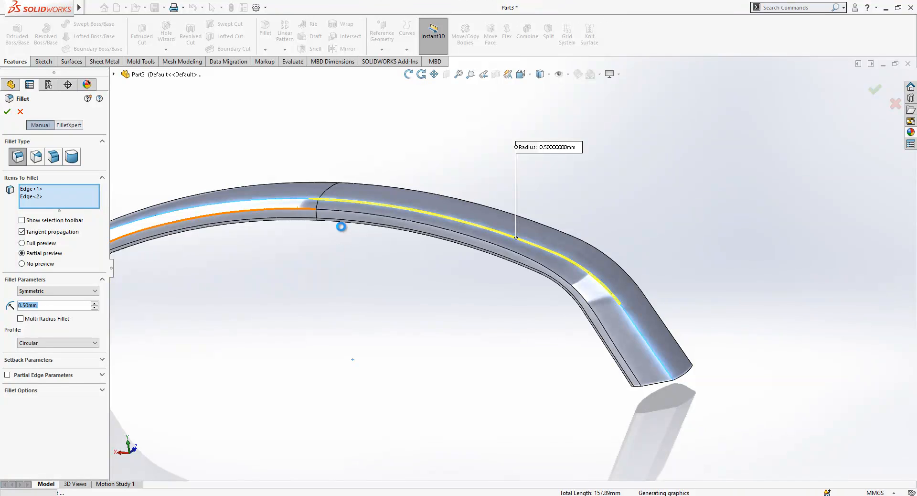
middle_click_drag(388, 224, 460, 287)
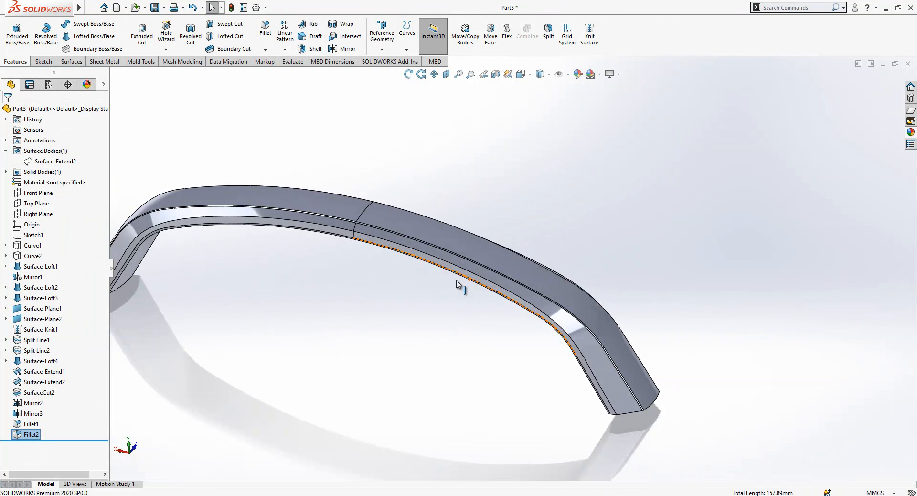
- Edit the second fillet and set its radius to 1 mm
left_click(36, 435)
left_click(33, 434)
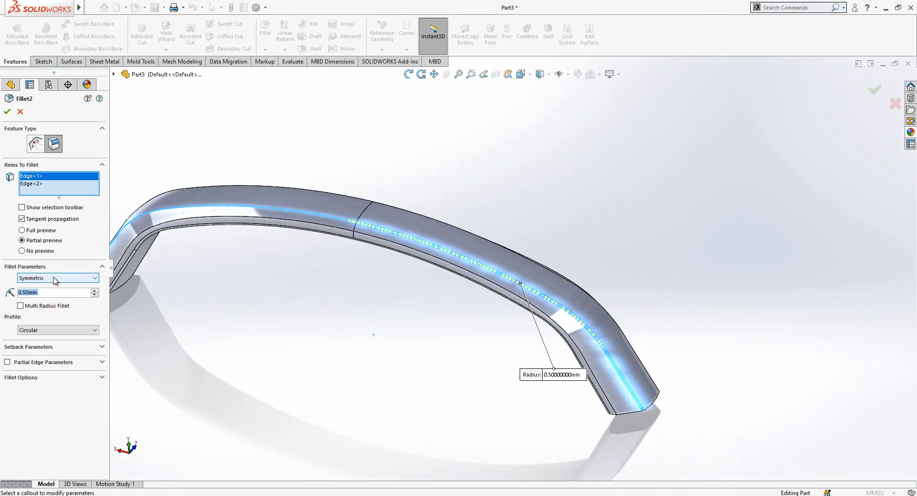
type("1.")
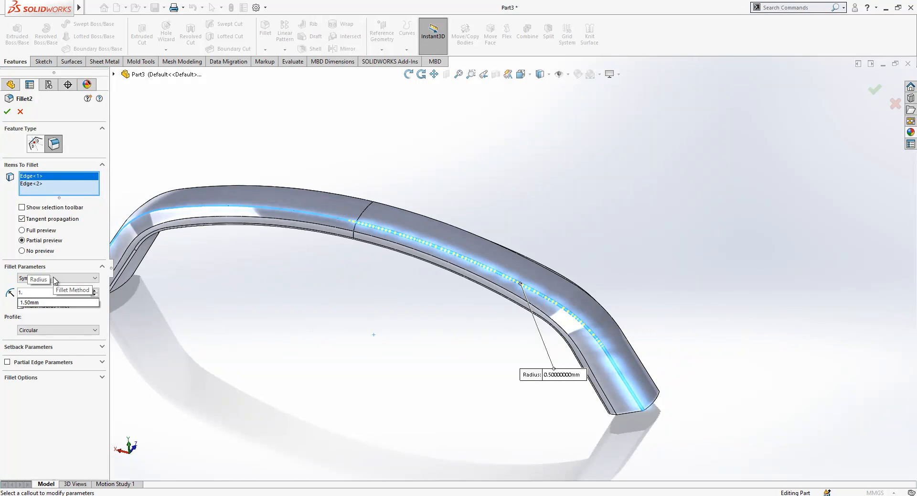
key("BackSpace")
key("Return")
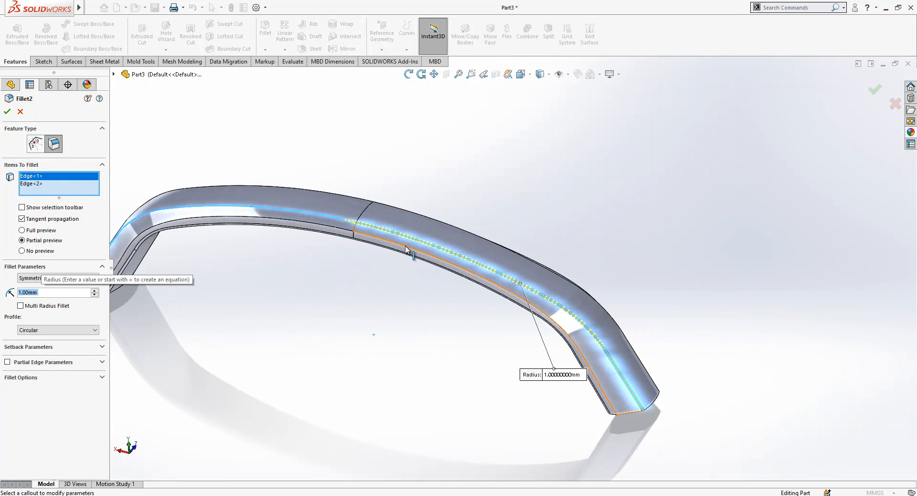
- Extend the fillet selection to the side cut's lower long edges and remove the stray face from it
left_click(314, 214)
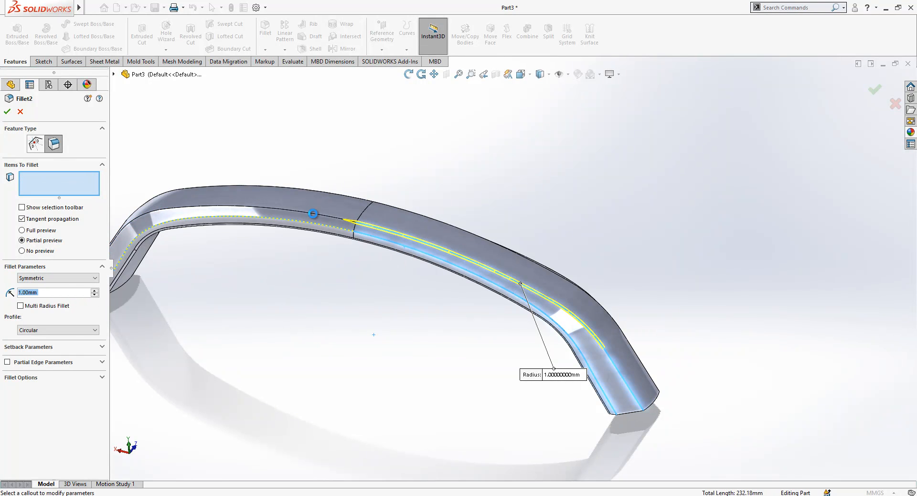
left_click(384, 214)
middle_click_drag(383, 213, 362, 252)
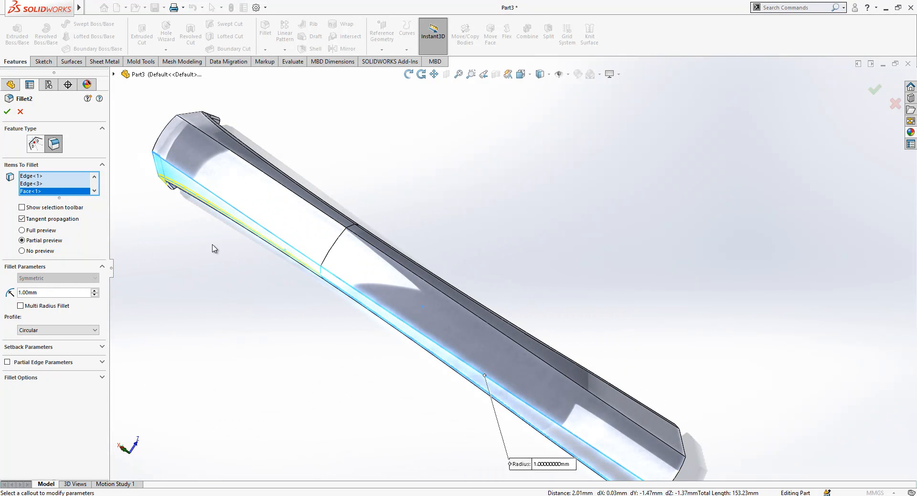
right_click(32, 192)
left_click(44, 198)
- Add the matching long edges along the handle's opposite side to the 1 mm fillet and apply it
left_click(248, 161)
left_click(223, 131)
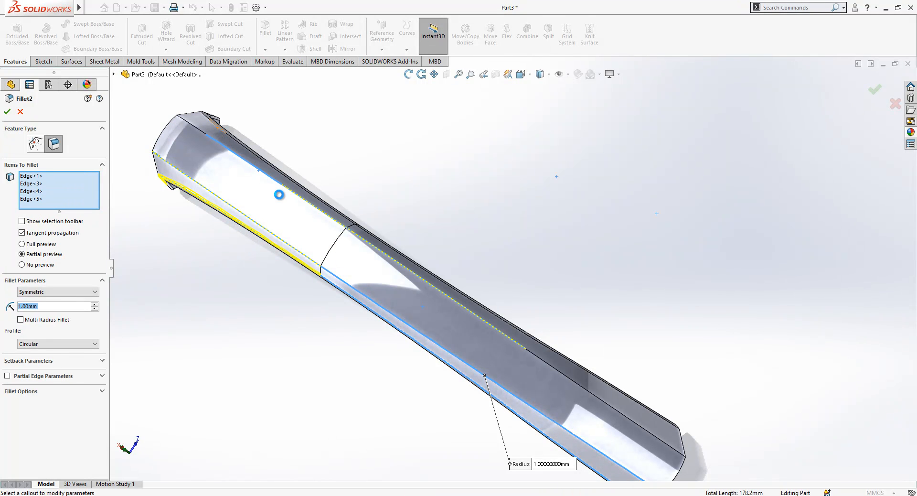
left_click(554, 365)
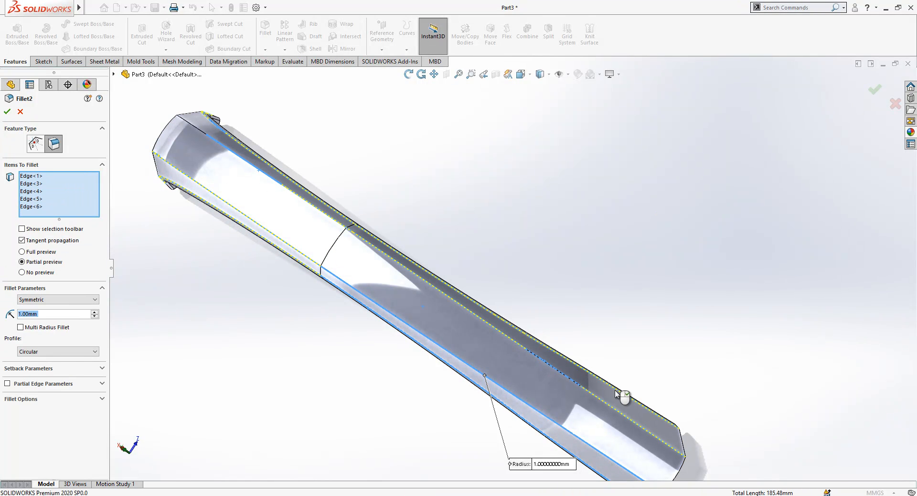
middle_click_drag(623, 394, 584, 417)
left_click(535, 420)
middle_click_drag(521, 416, 287, 342)
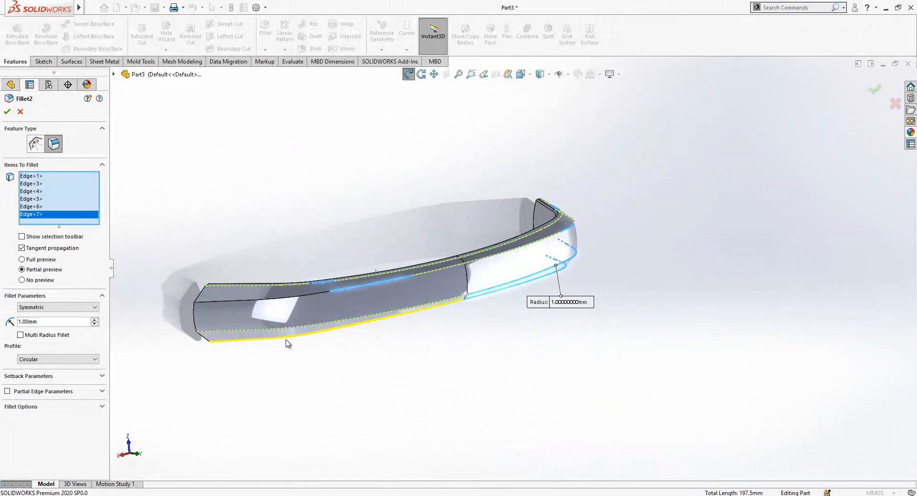
left_click(231, 300)
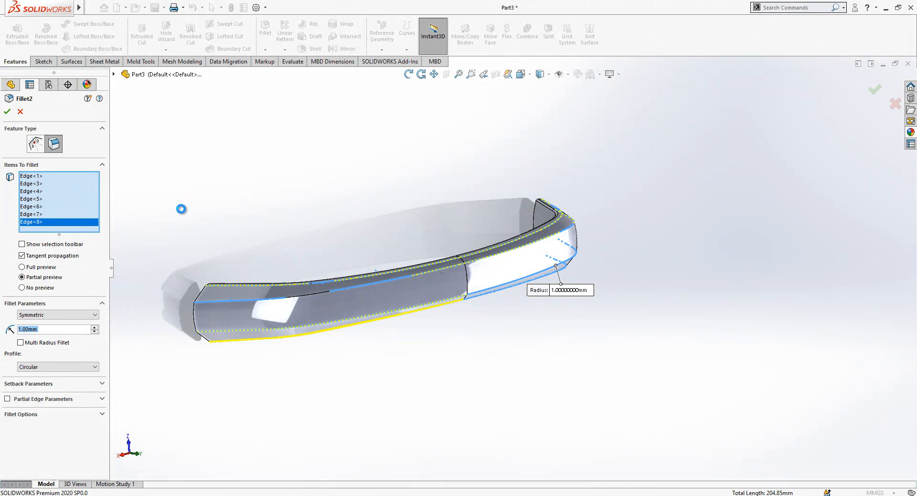
- Add the remaining long edge along the inner side of the handle half to the second fillet and set its radius to 1.5 mm
scroll(269, 268, "down", 3)
middle_click_drag(302, 319, 307, 297)
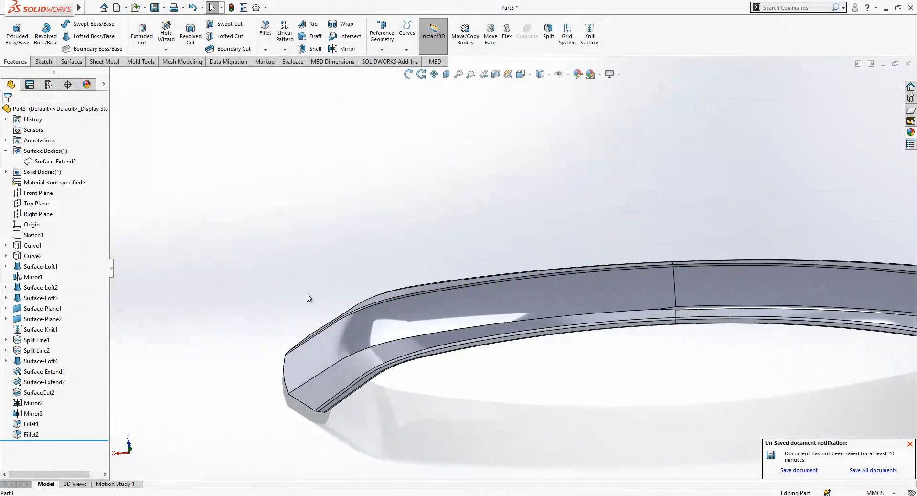
left_click(385, 348)
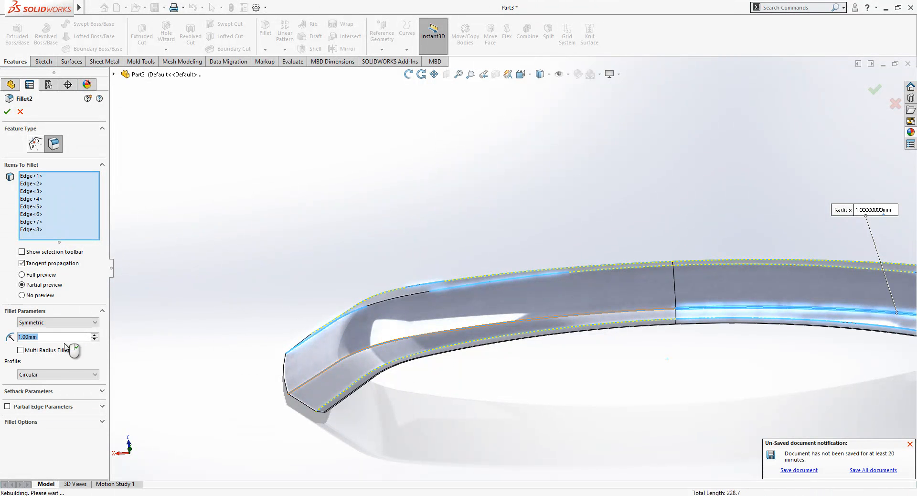
type("1.5")
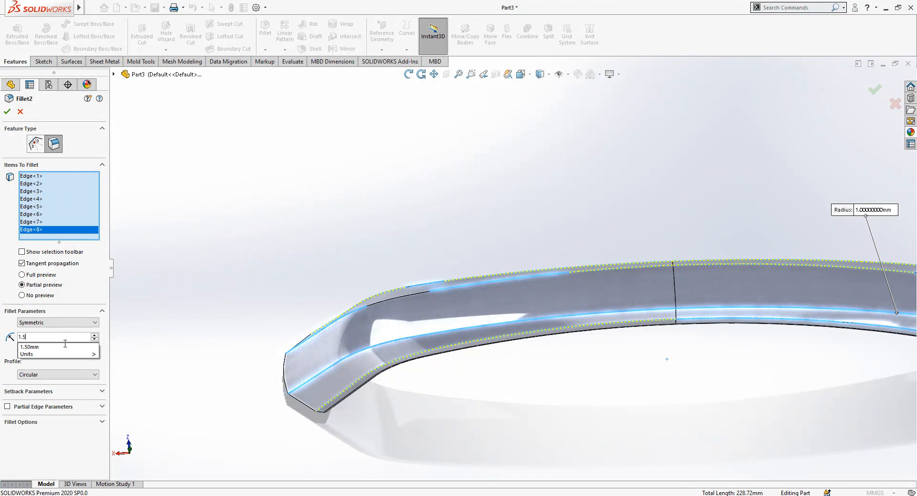
key("Return")
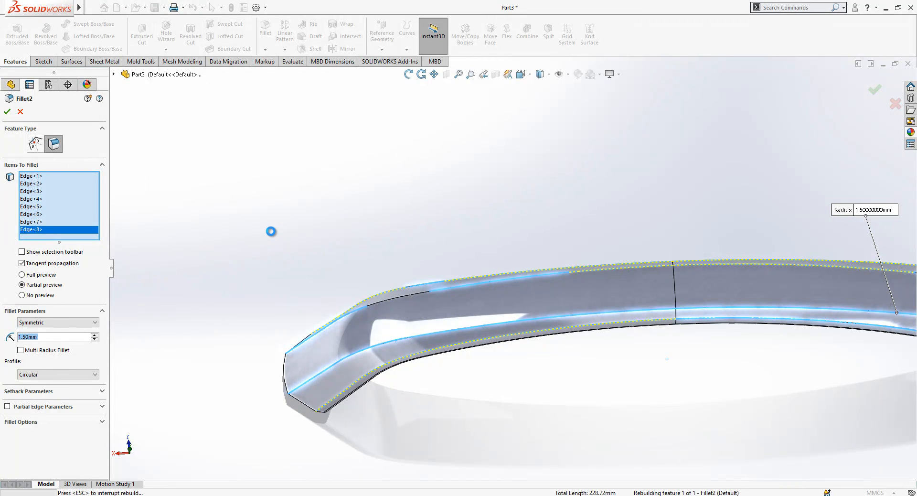
scroll(286, 271, "up", 2)
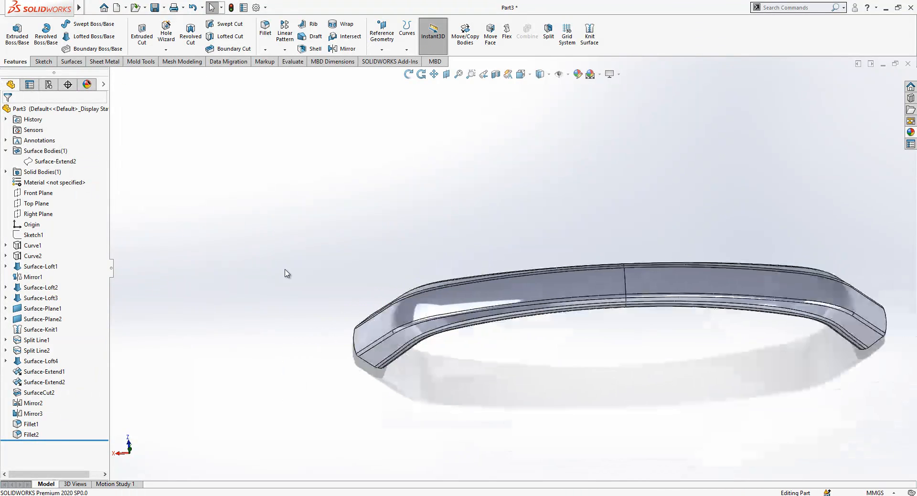
- Display the handle shaded without edges, toggle the Perspective view setting and apply the Plain White scene
scroll(783, 284, "down", 2)
middle_click_drag(782, 283, 700, 184)
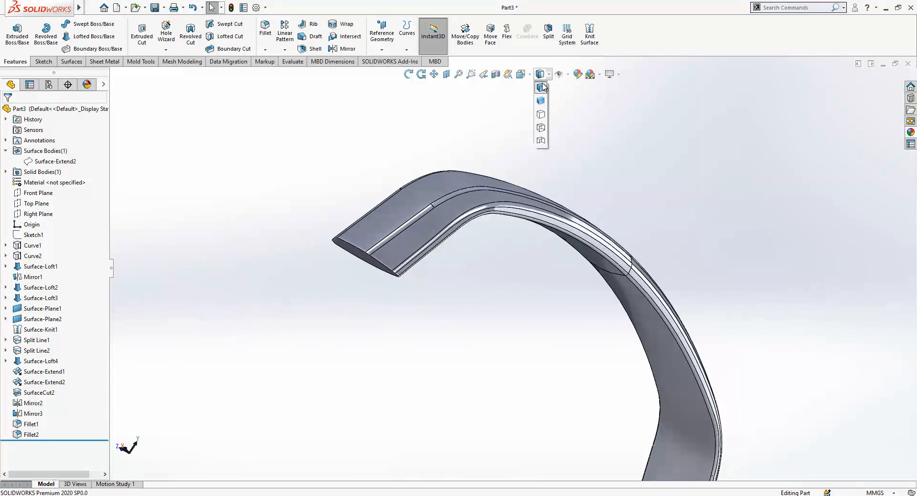
mouse_move(522, 142)
middle_mouse_down()
mouse_move(494, 254)
mouse_move(377, 311)
mouse_move(530, 140)
middle_mouse_up()
left_click(611, 75)
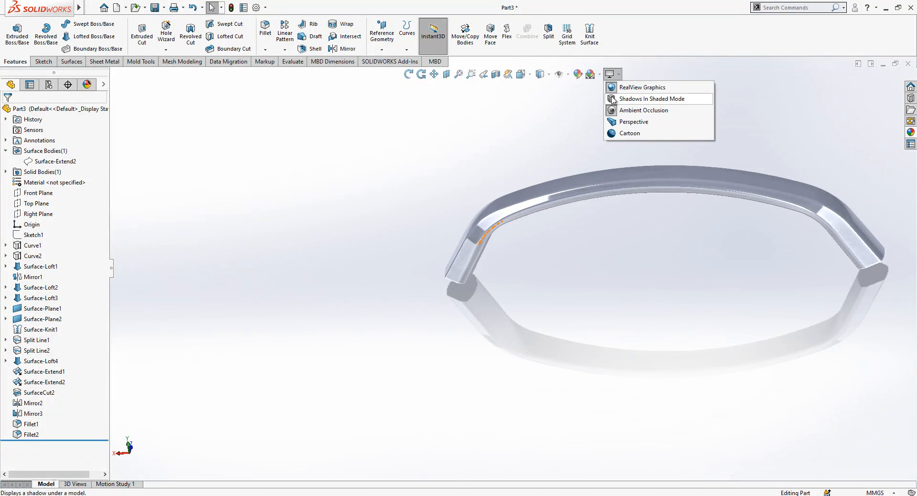
left_click(625, 121)
left_click(611, 75)
mouse_move(600, 77)
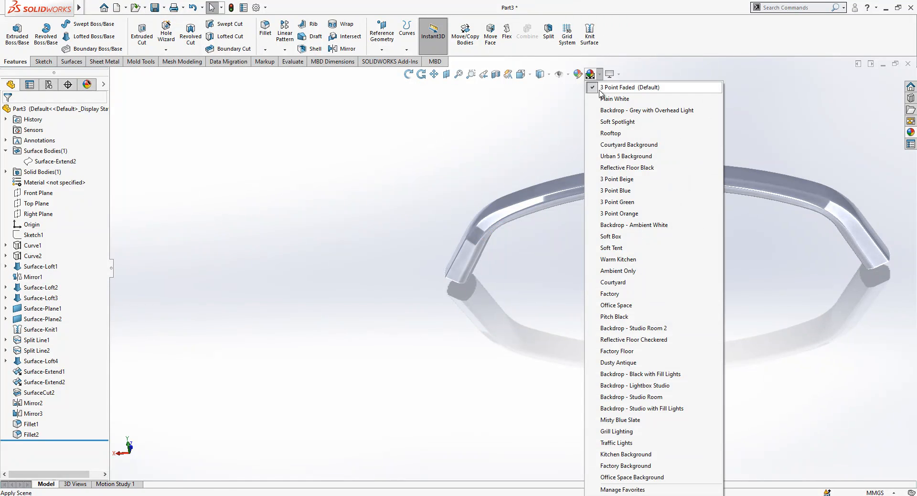
left_click(603, 99)
middle_click_drag(633, 151, 707, 184)
- Apply a light turquoise colour (RGB 127, 255, 240) to the whole handle body for all display states
left_click(87, 85)
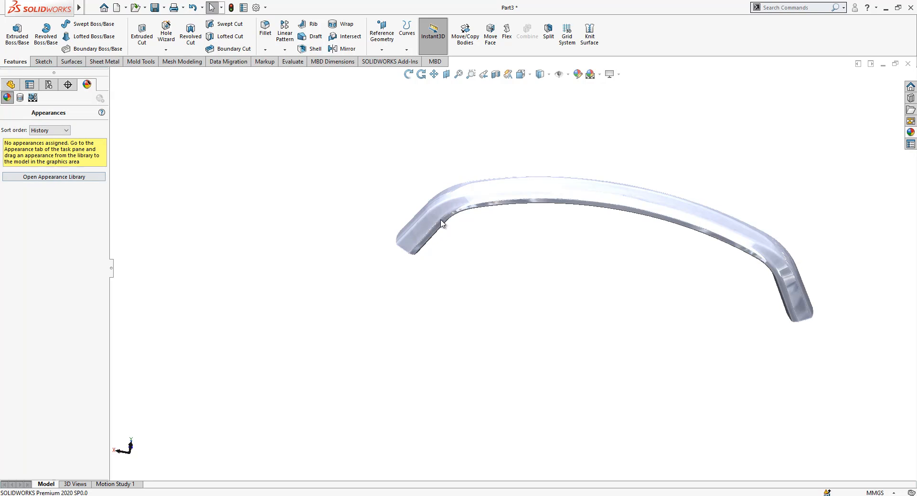
right_click(498, 194)
left_click(457, 191)
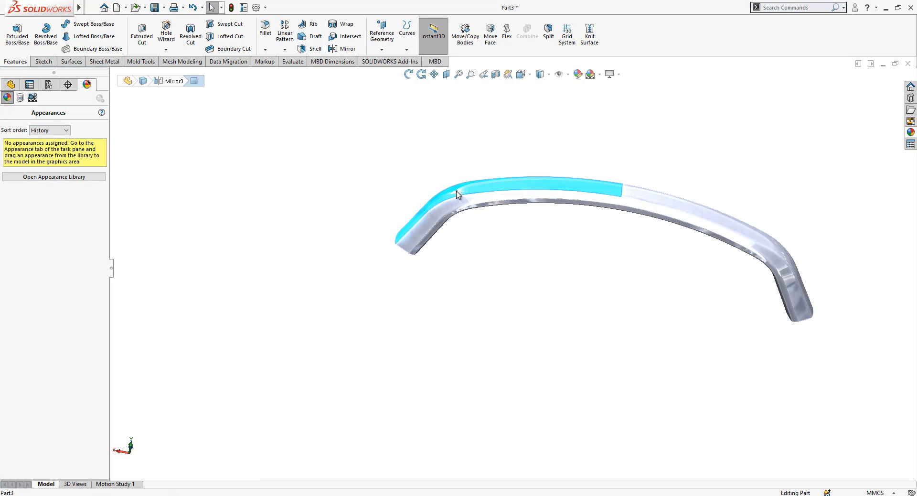
left_click(542, 148)
left_click(562, 191)
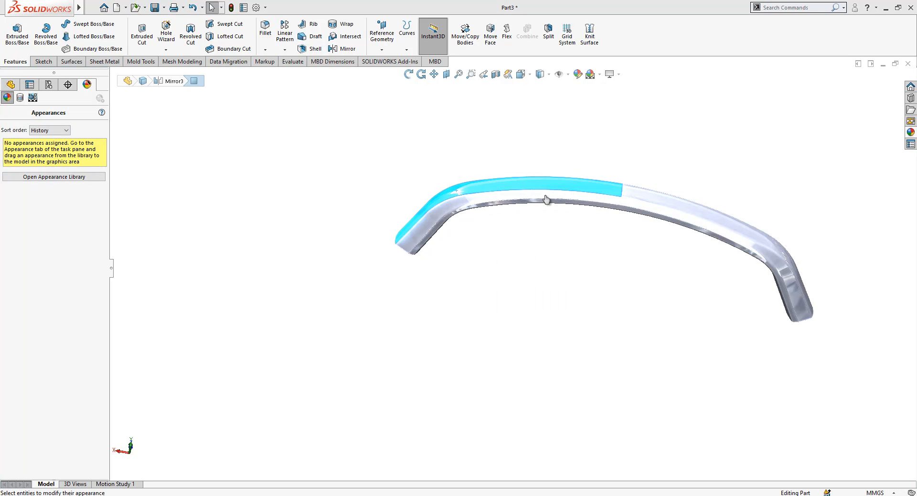
left_click(49, 340)
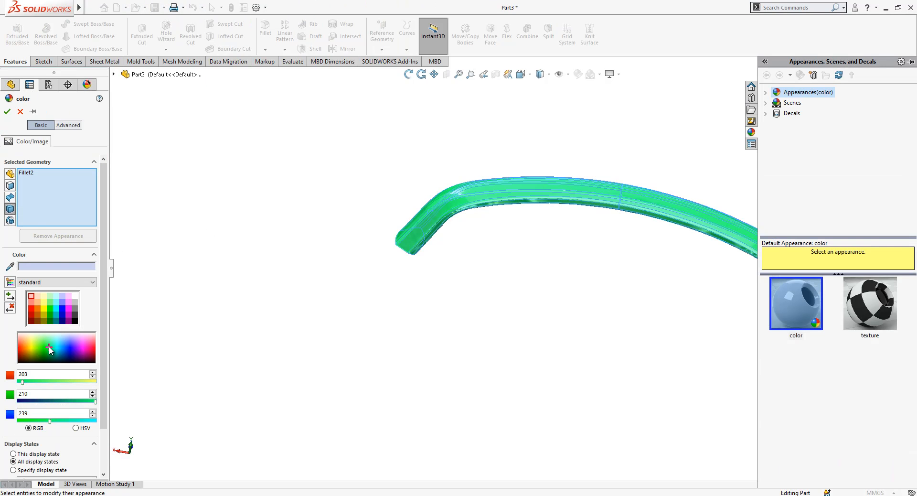
left_click(49, 339)
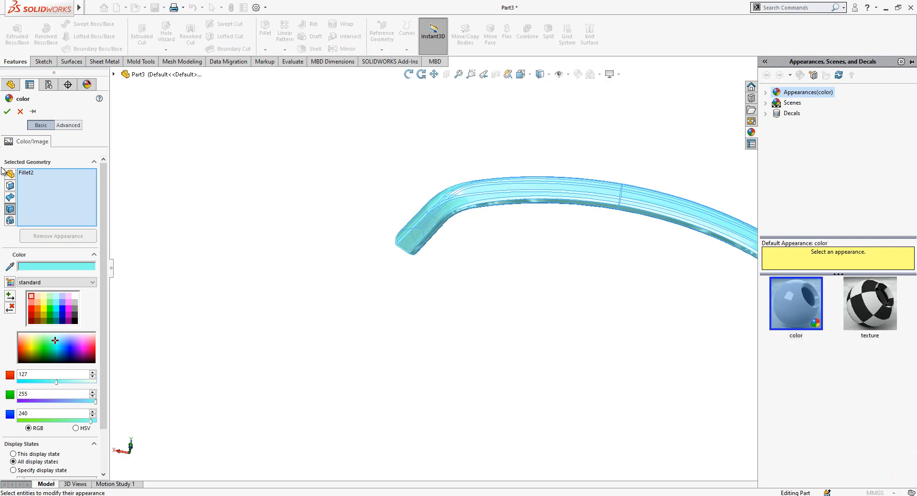
left_click(8, 112)
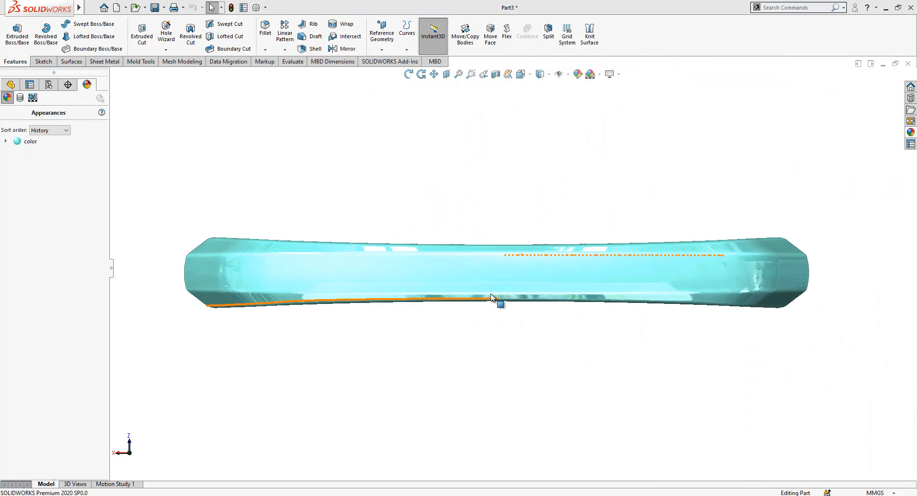
- Inspect the coloured handle from several directions and set the display style to Shaded With Edges
scroll(548, 225, "down", 1)
scroll(468, 369, "up", 1)
middle_click_drag(468, 369, 509, 168)
scroll(510, 165, "down", 1)
scroll(504, 155, "up", 1)
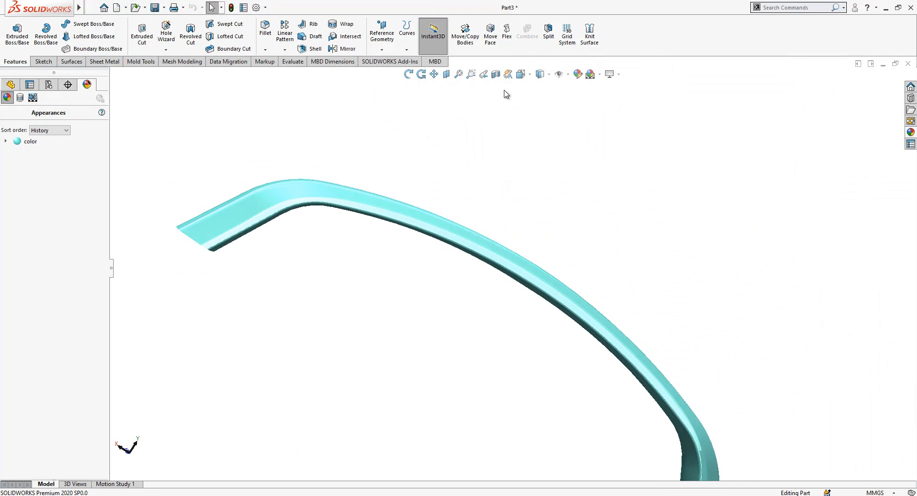
left_click(521, 76)
left_click(447, 236)
left_click(541, 76)
left_click(542, 87)
mouse_move(547, 252)
middle_mouse_down()
mouse_move(563, 205)
mouse_move(634, 183)
mouse_move(630, 162)
mouse_move(600, 213)
mouse_move(520, 273)
mouse_move(407, 293)
middle_mouse_up()
- Return to the feature tree and collapse the Surface Bodies folder
key("Escape")
left_click(12, 87)
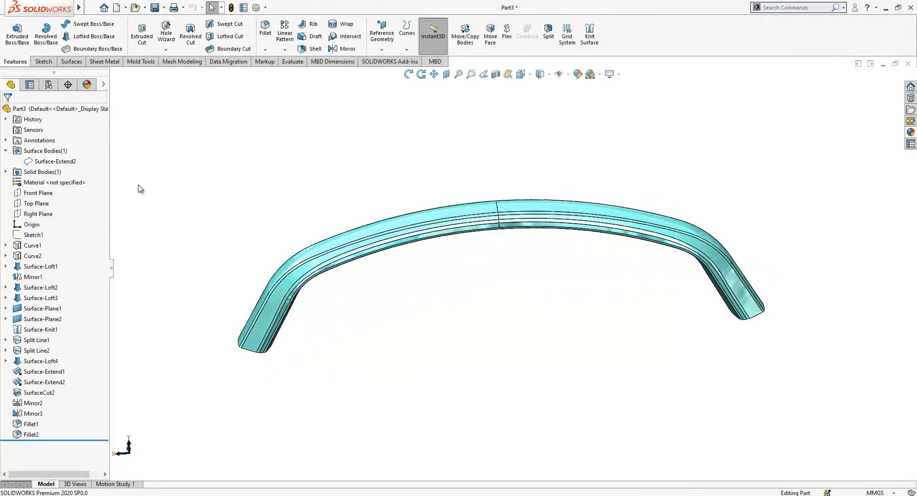
left_click(6, 151)
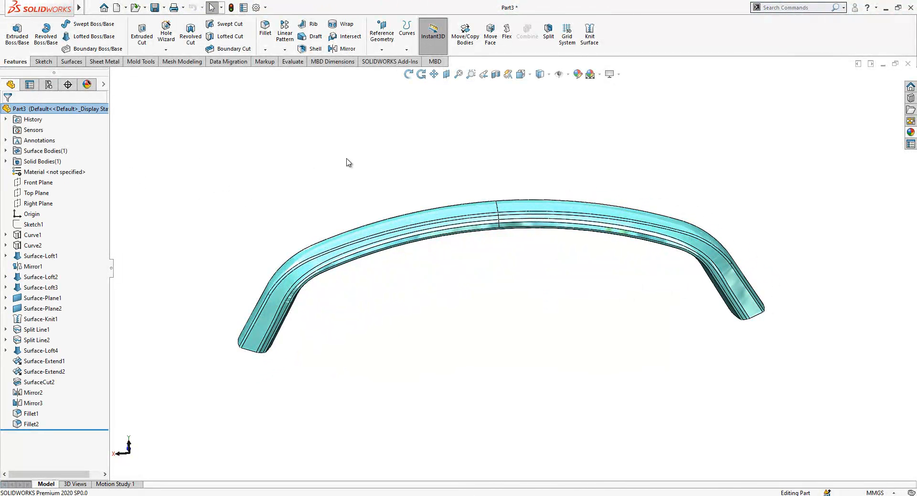